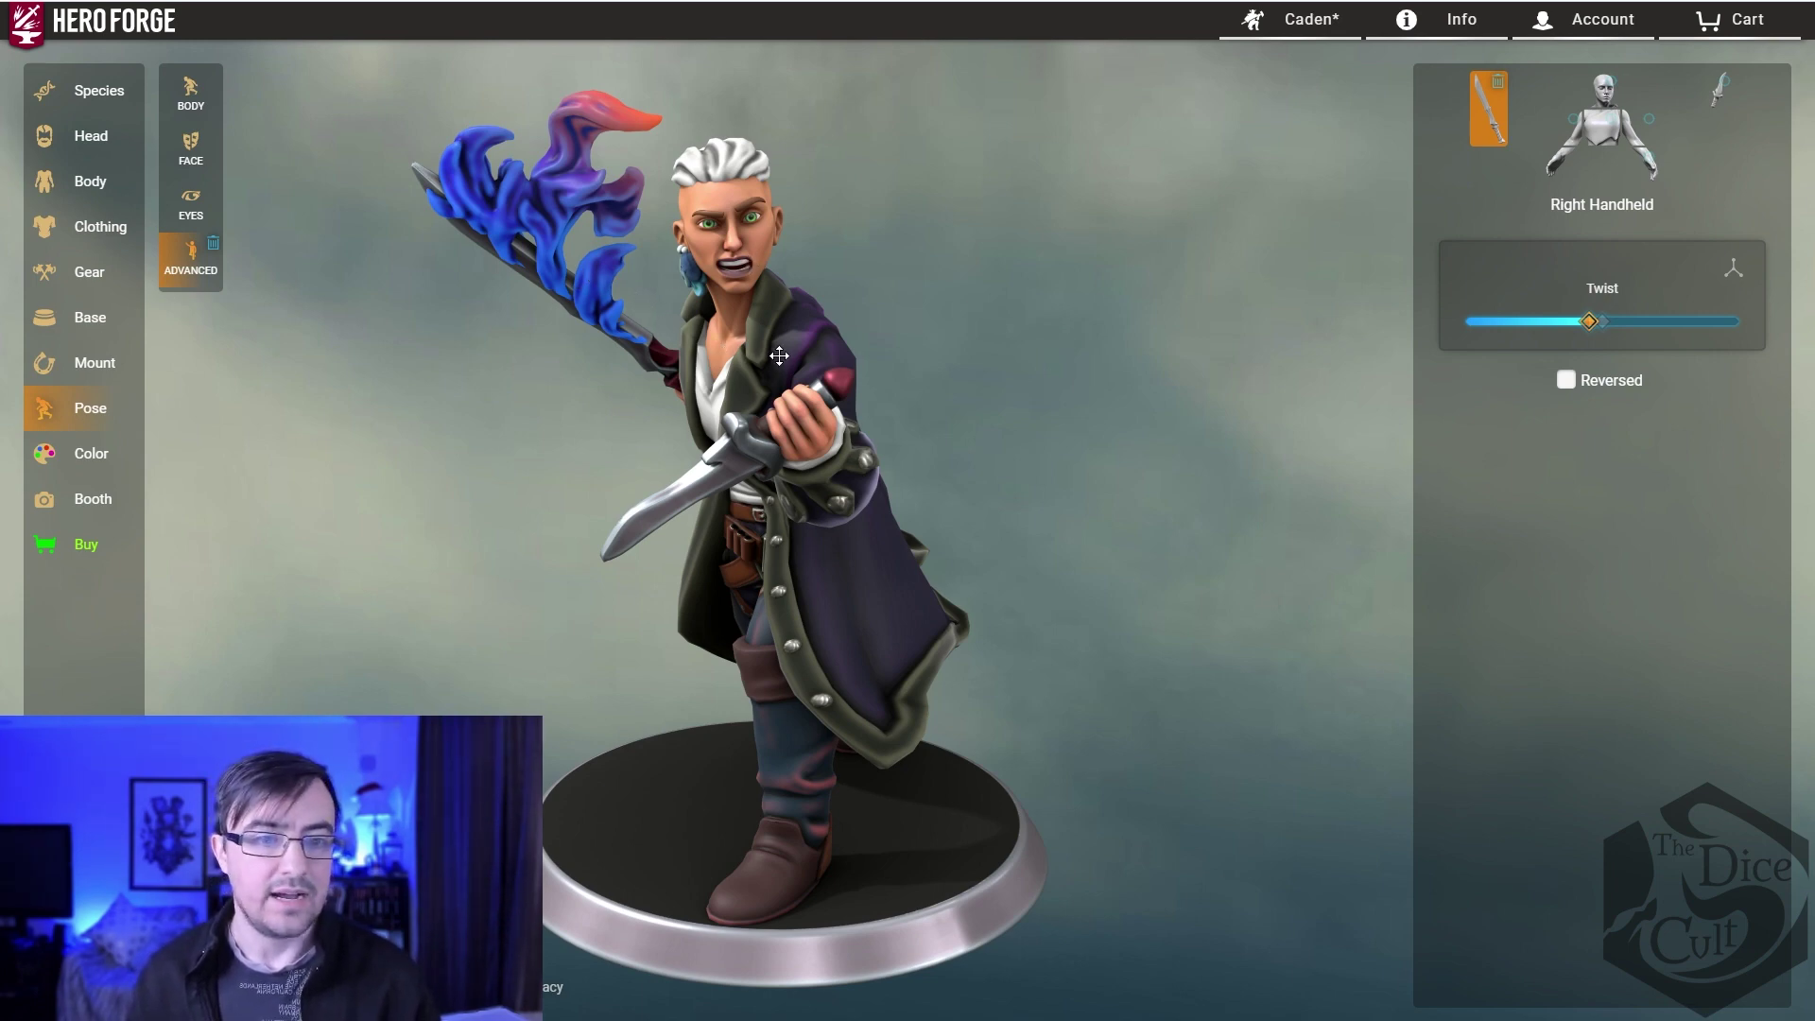
Step: Orbit the camera until the pirate miniature is viewed from directly above
left_click_drag(770, 356, 780, 657)
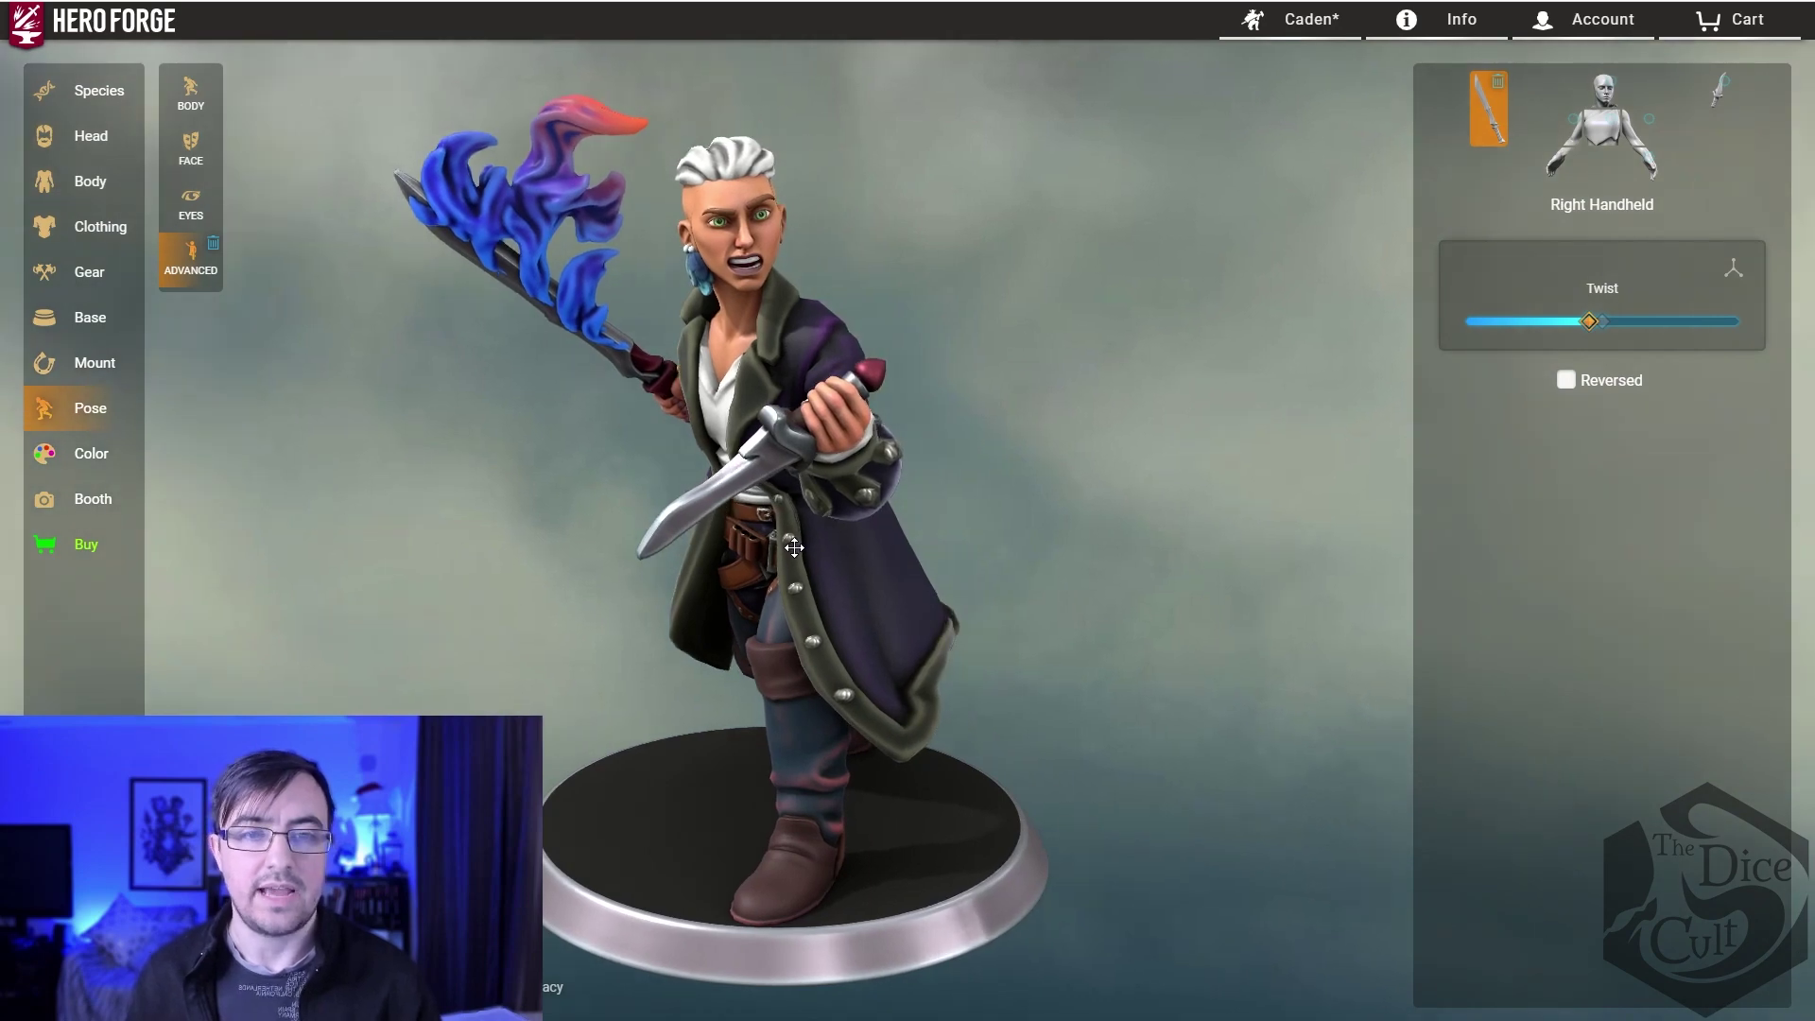
left_click_drag(794, 547, 788, 818)
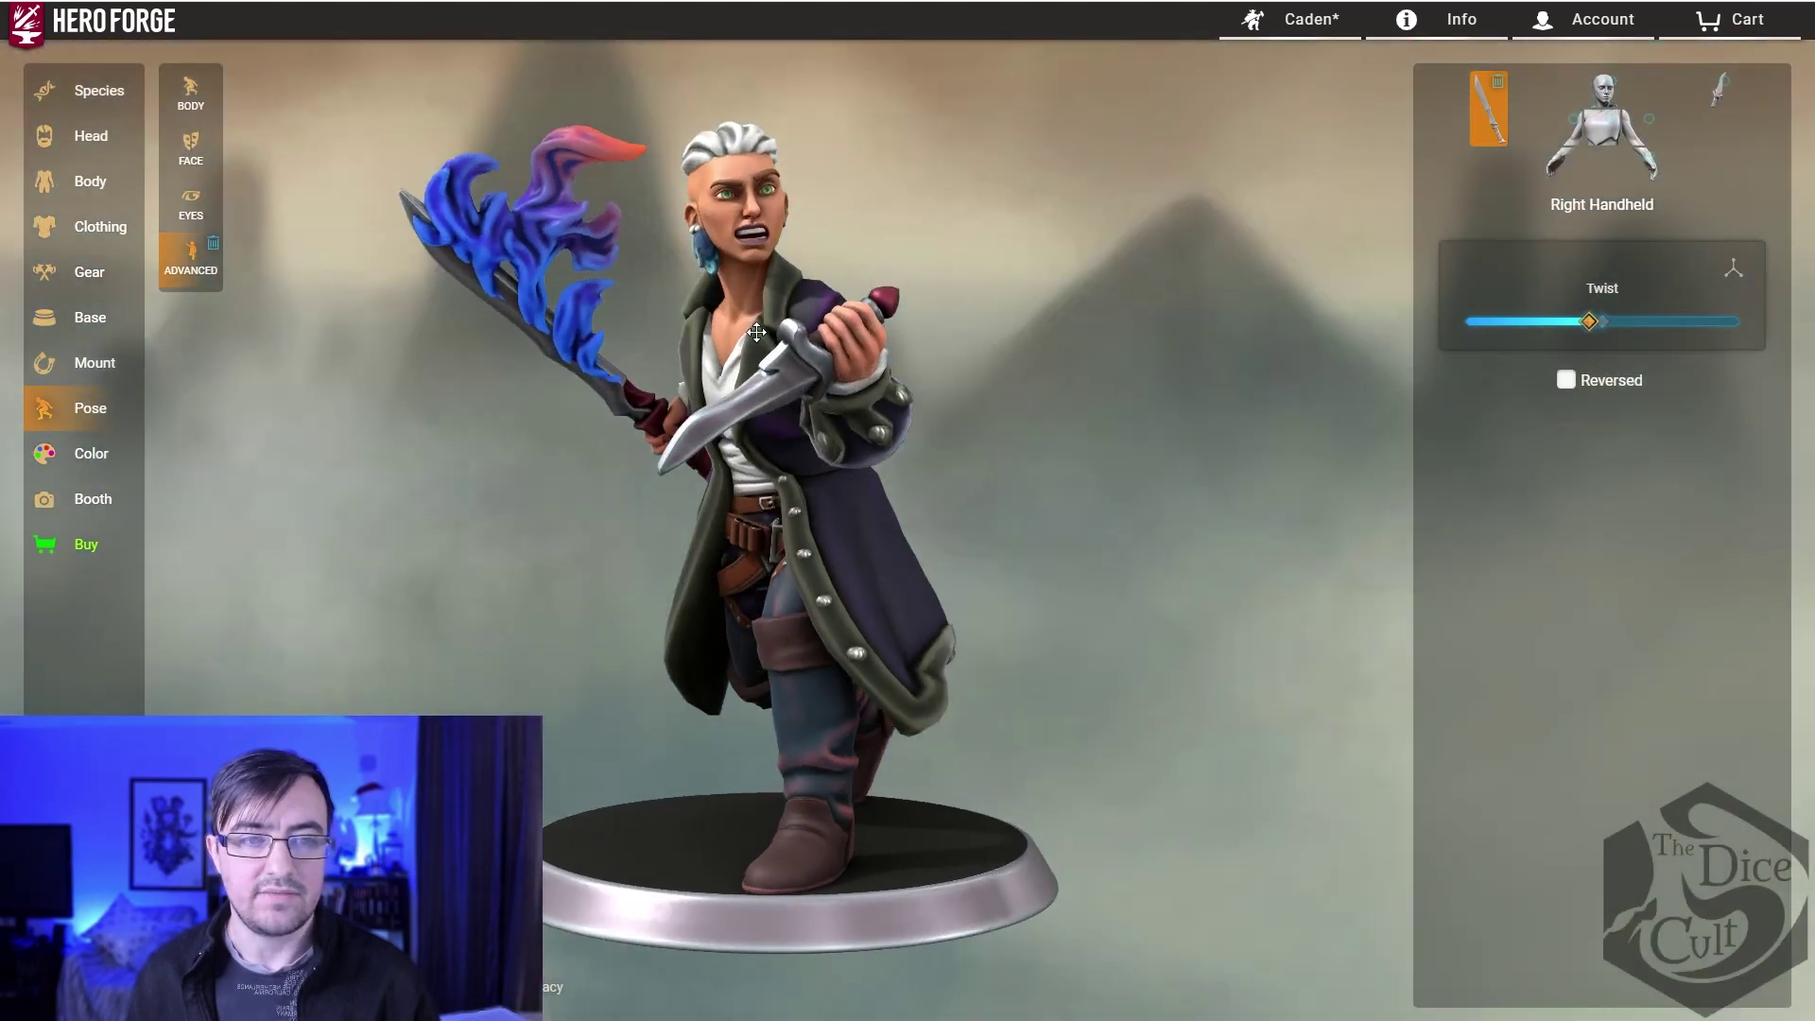
Step: Twist the flaming sword to 0.39 so its flames show in the top-down view
left_click_drag(756, 332, 764, 599)
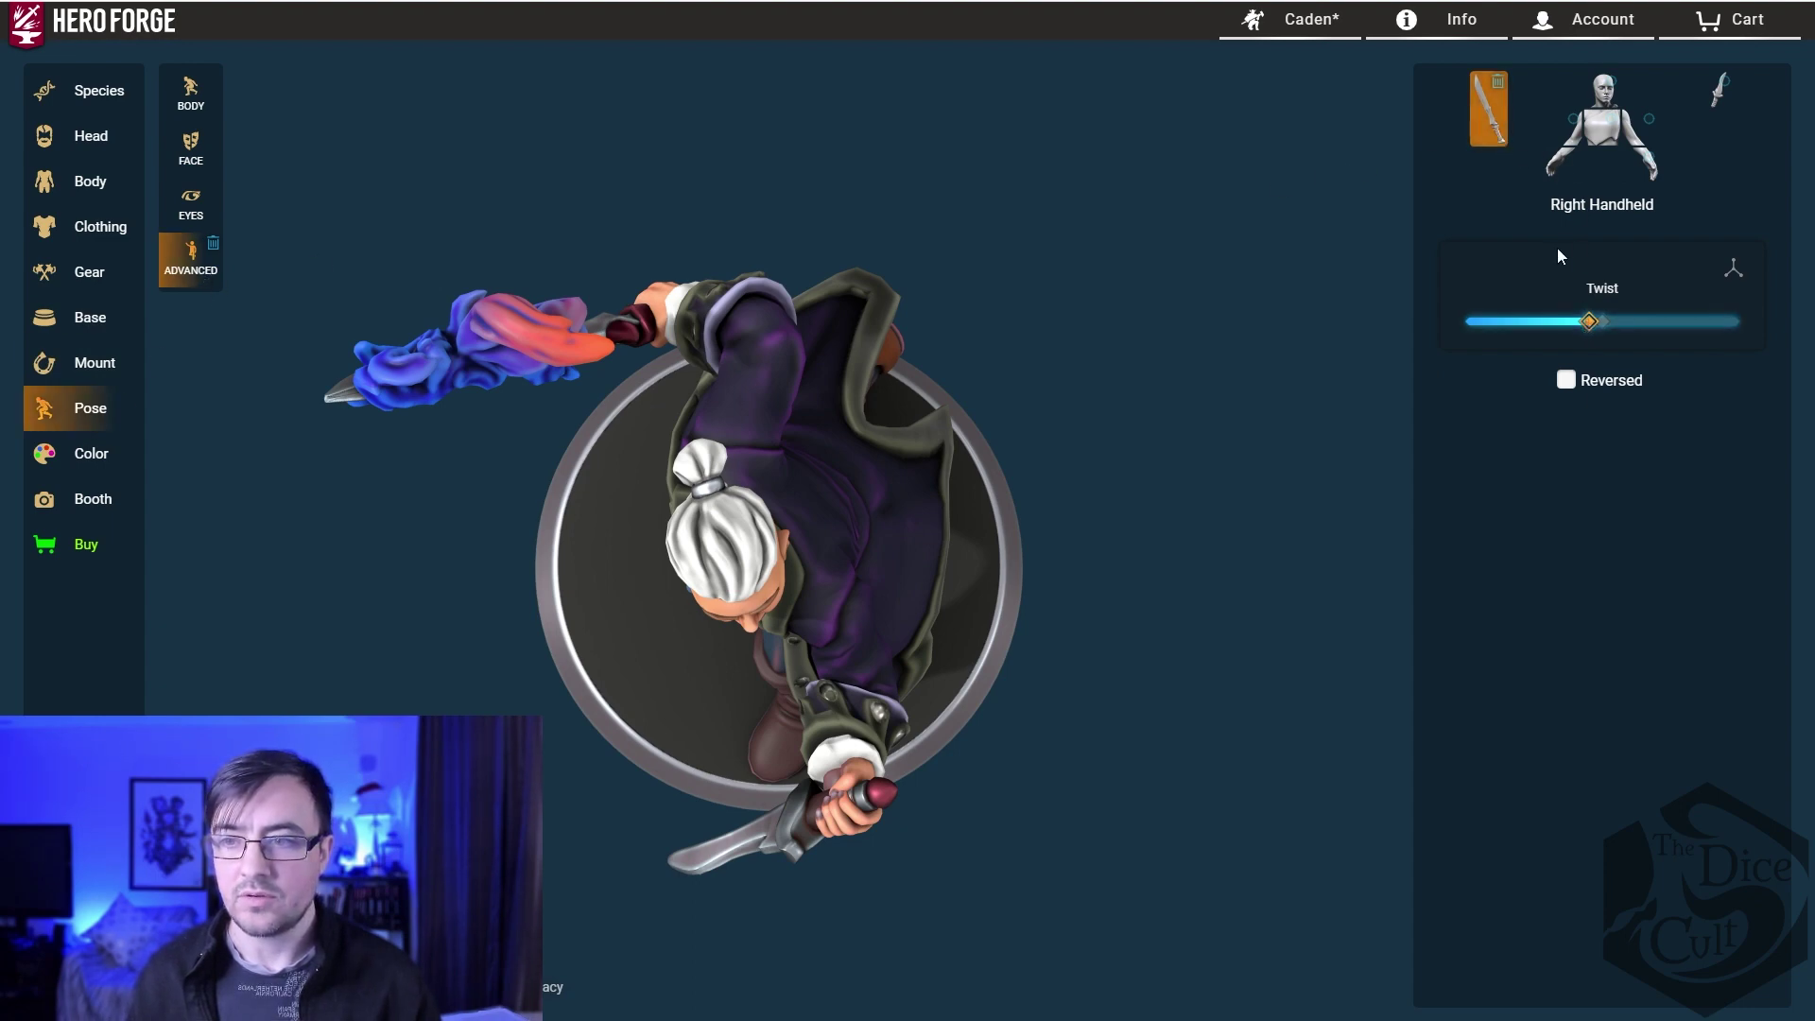
left_click_drag(1592, 320, 1632, 341)
left_click_drag(1154, 636, 1088, 764)
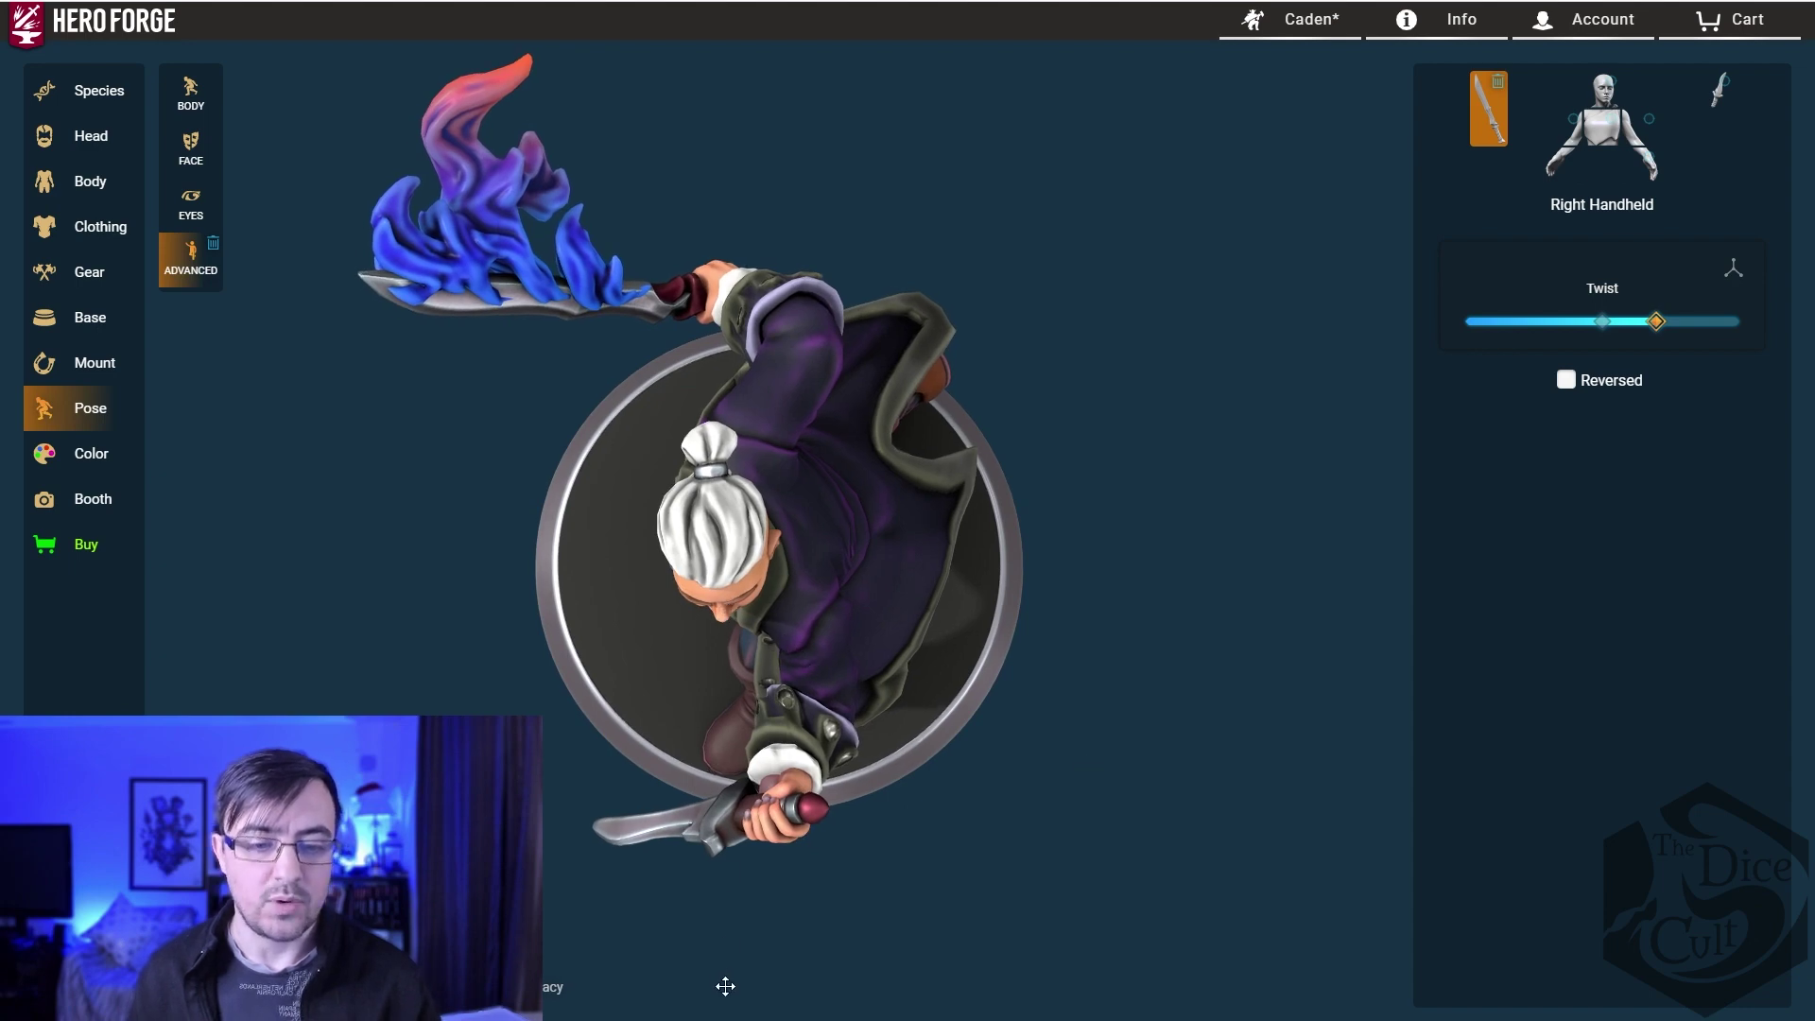
Step: Tilt and bend the left wrist to re-angle the off-hand dagger
left_click(1719, 90)
left_click(1650, 170)
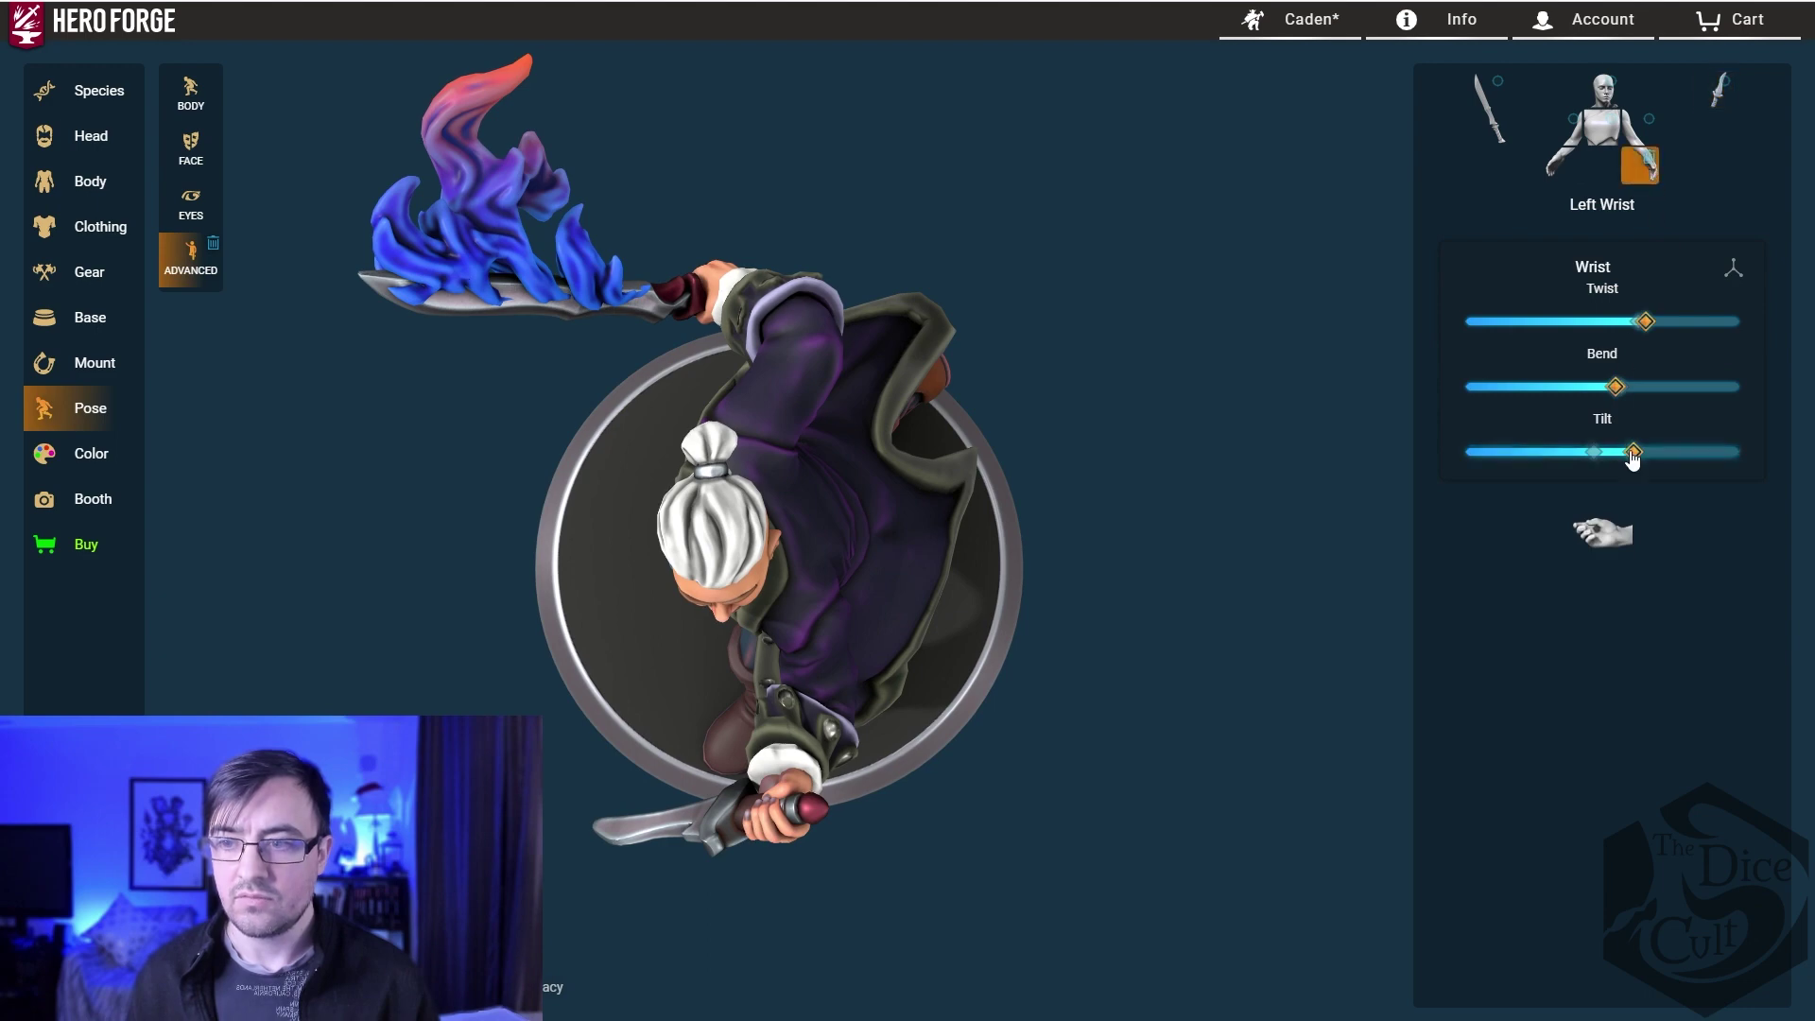
mouse_move(1633, 454)
left_mouse_down()
mouse_move(1688, 455)
mouse_move(1654, 460)
left_mouse_up()
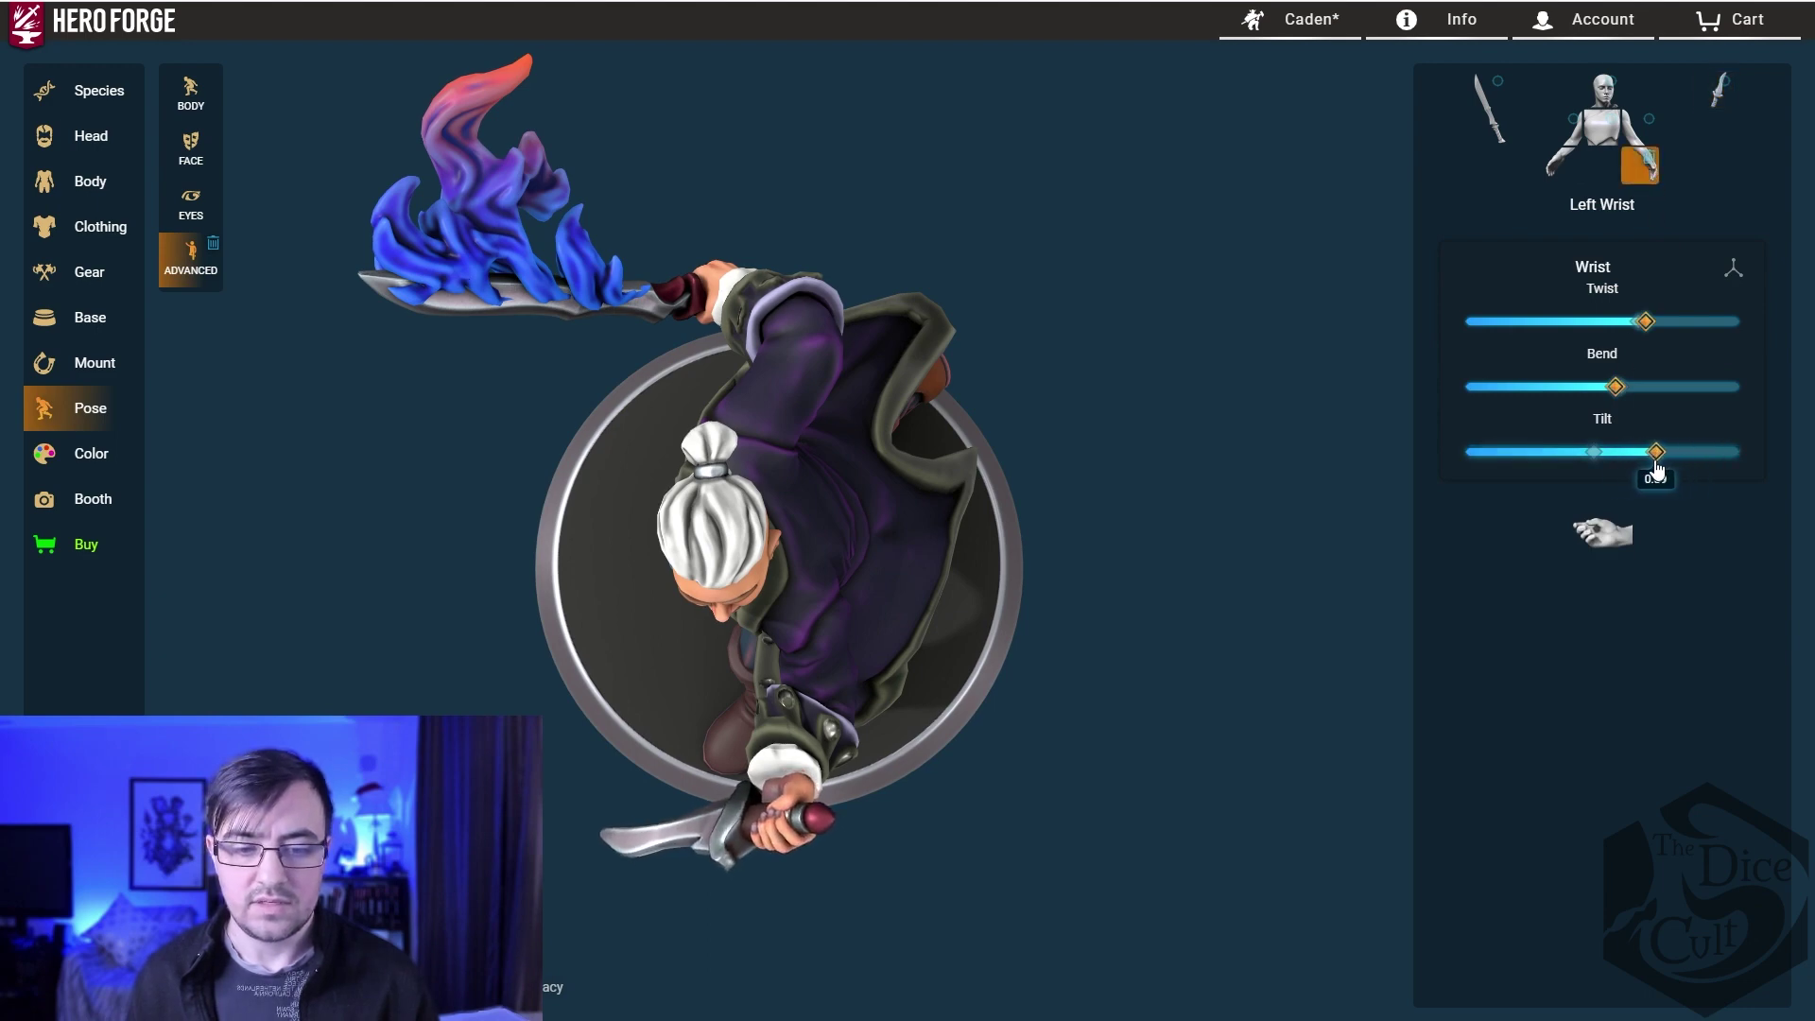
mouse_move(1616, 388)
left_mouse_down()
mouse_move(1661, 390)
mouse_move(1564, 405)
mouse_move(1591, 413)
left_mouse_up()
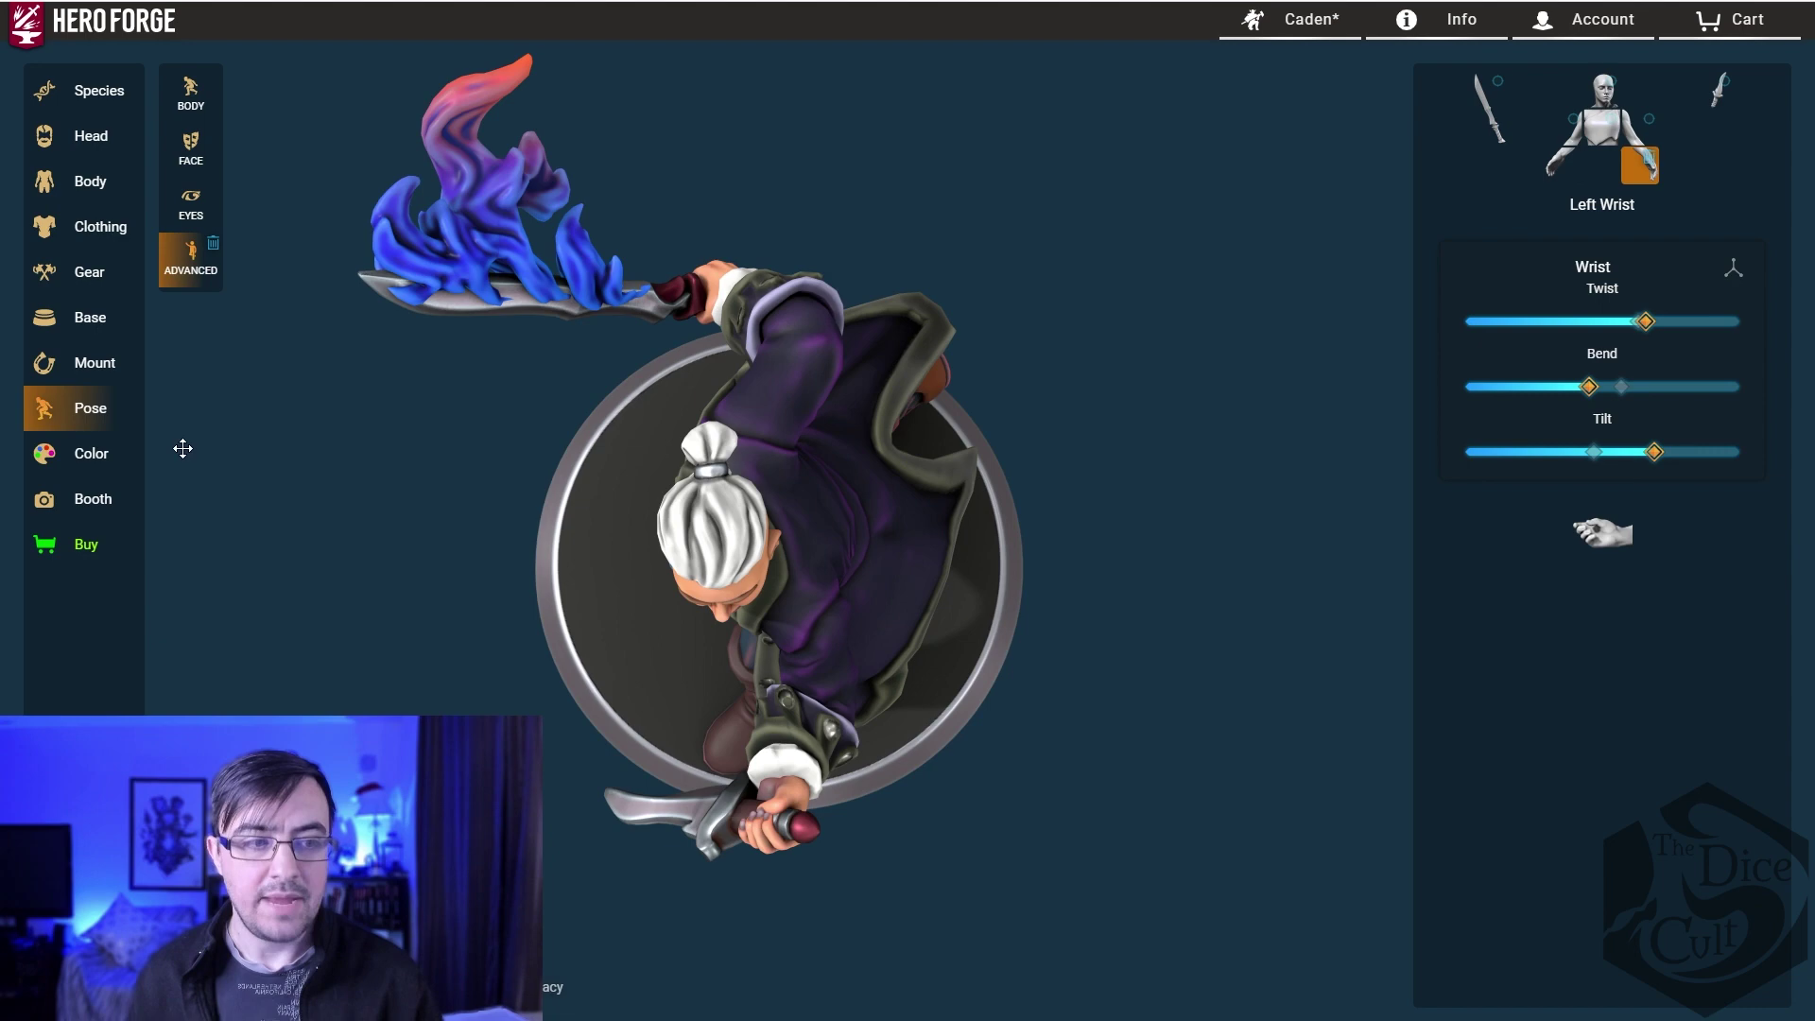
Step: Replace the round base with a slot base and return to the top-down view
left_click(78, 326)
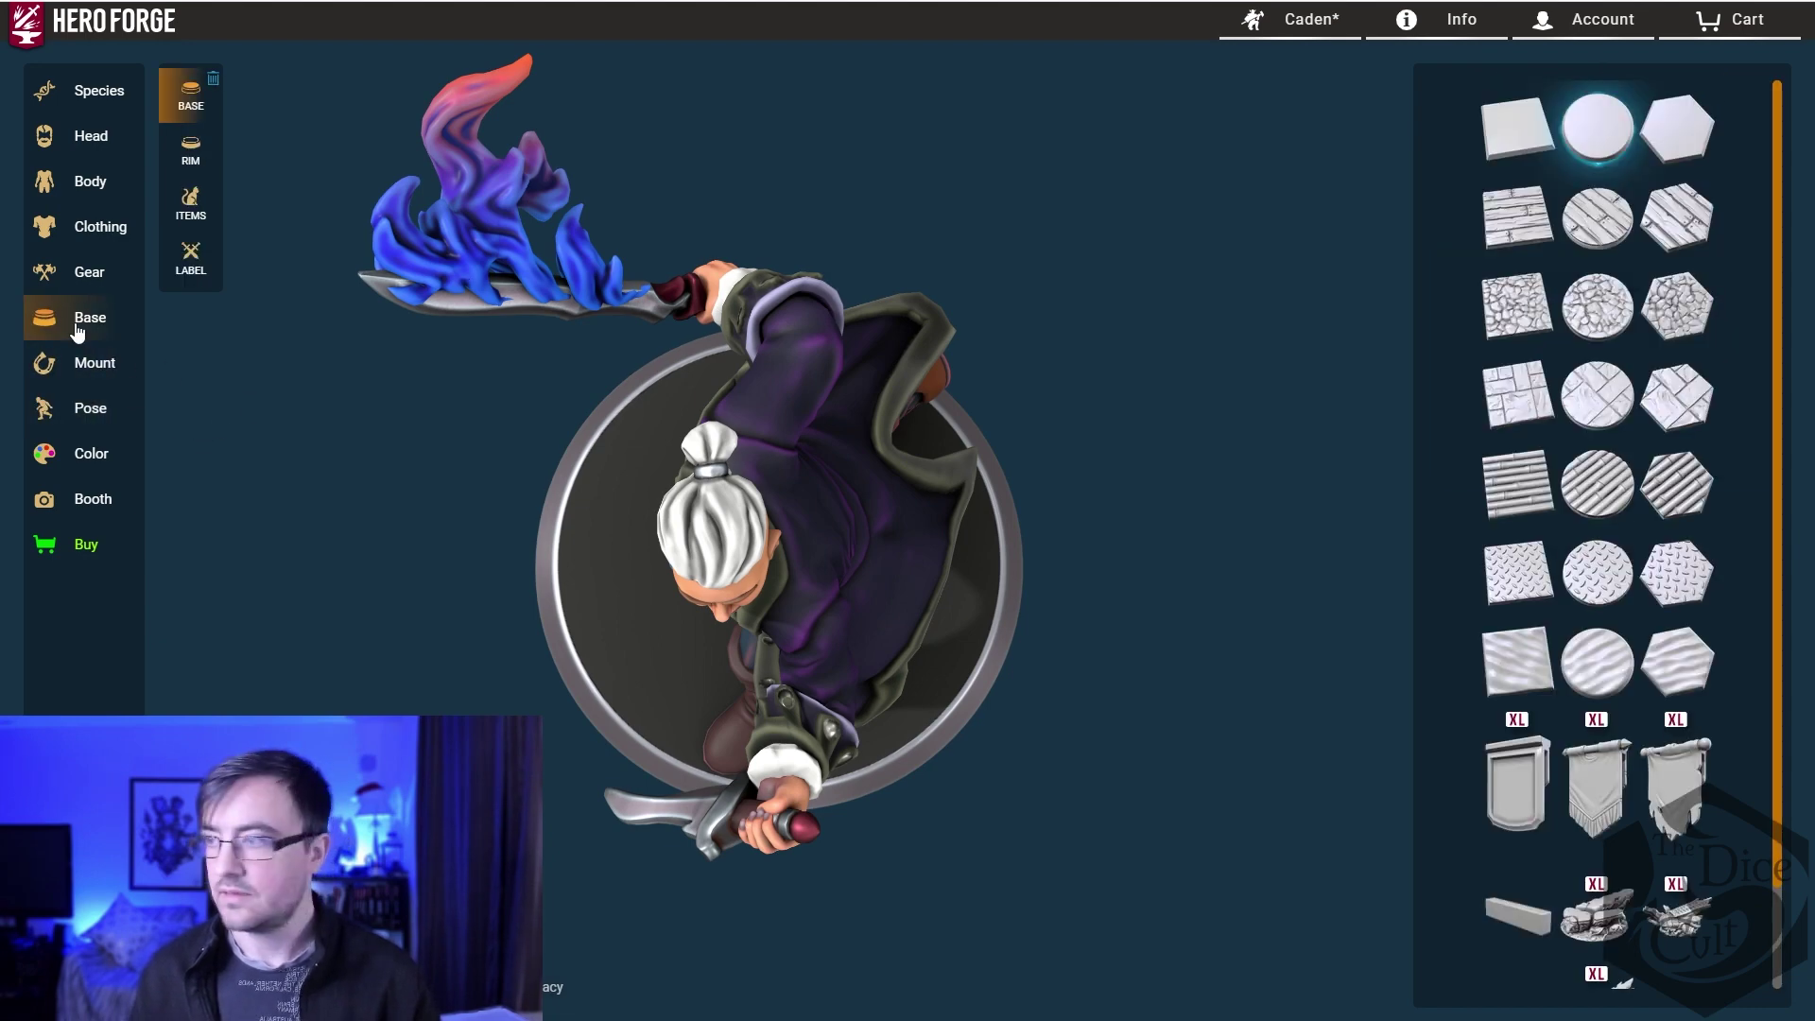
left_click(1514, 915)
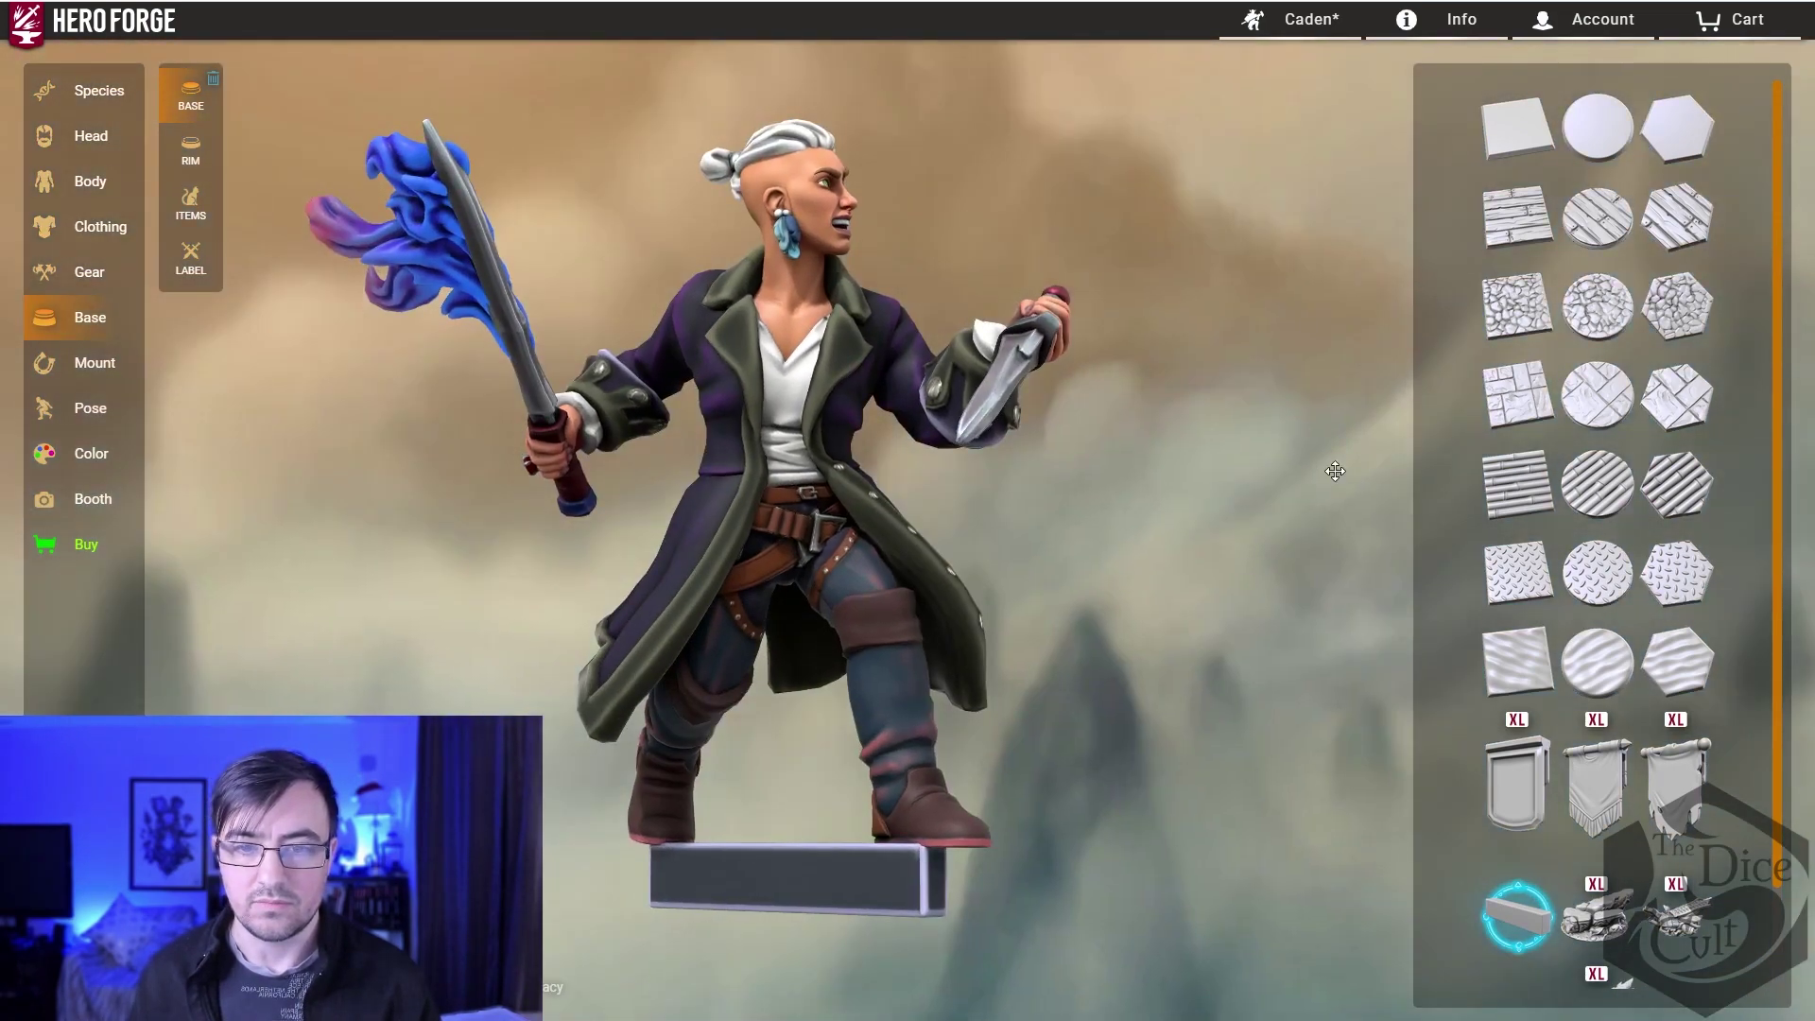
left_click_drag(1335, 471, 1030, 960)
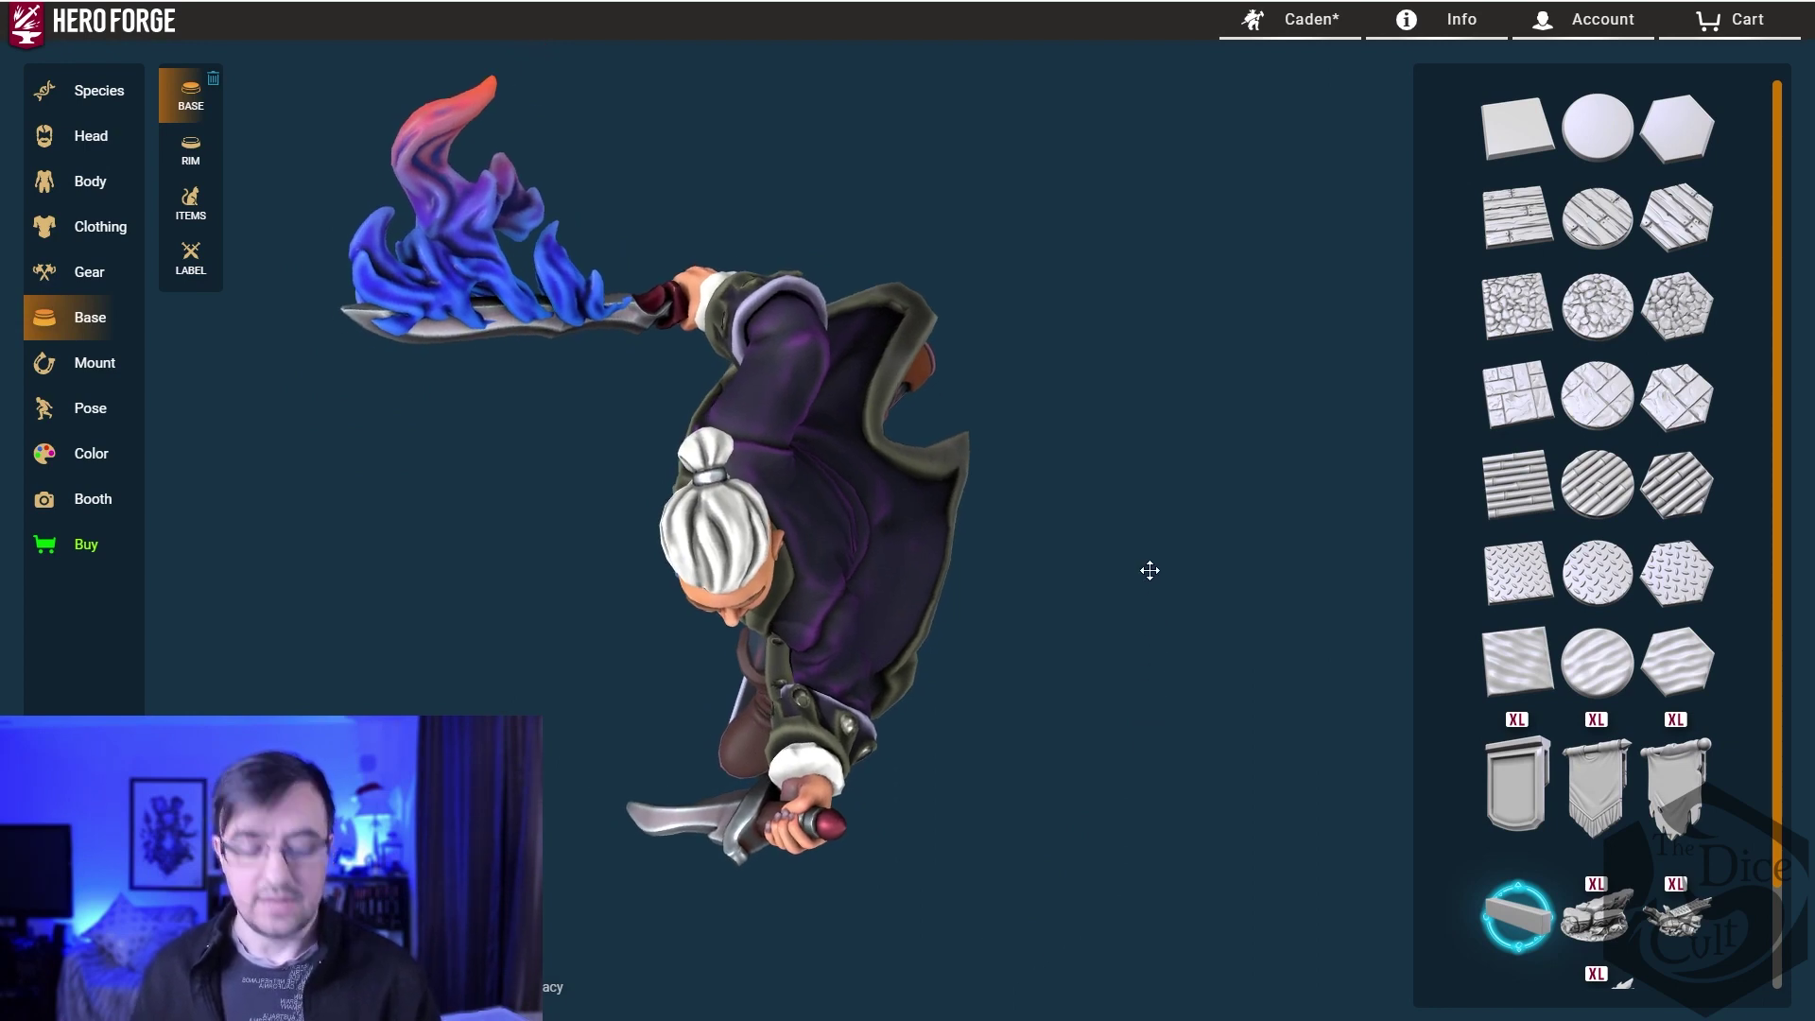
Step: Launch Snipping Tool via a 'snip' search and capture the area around the top-down miniature
key("super")
type("snip")
key("Return")
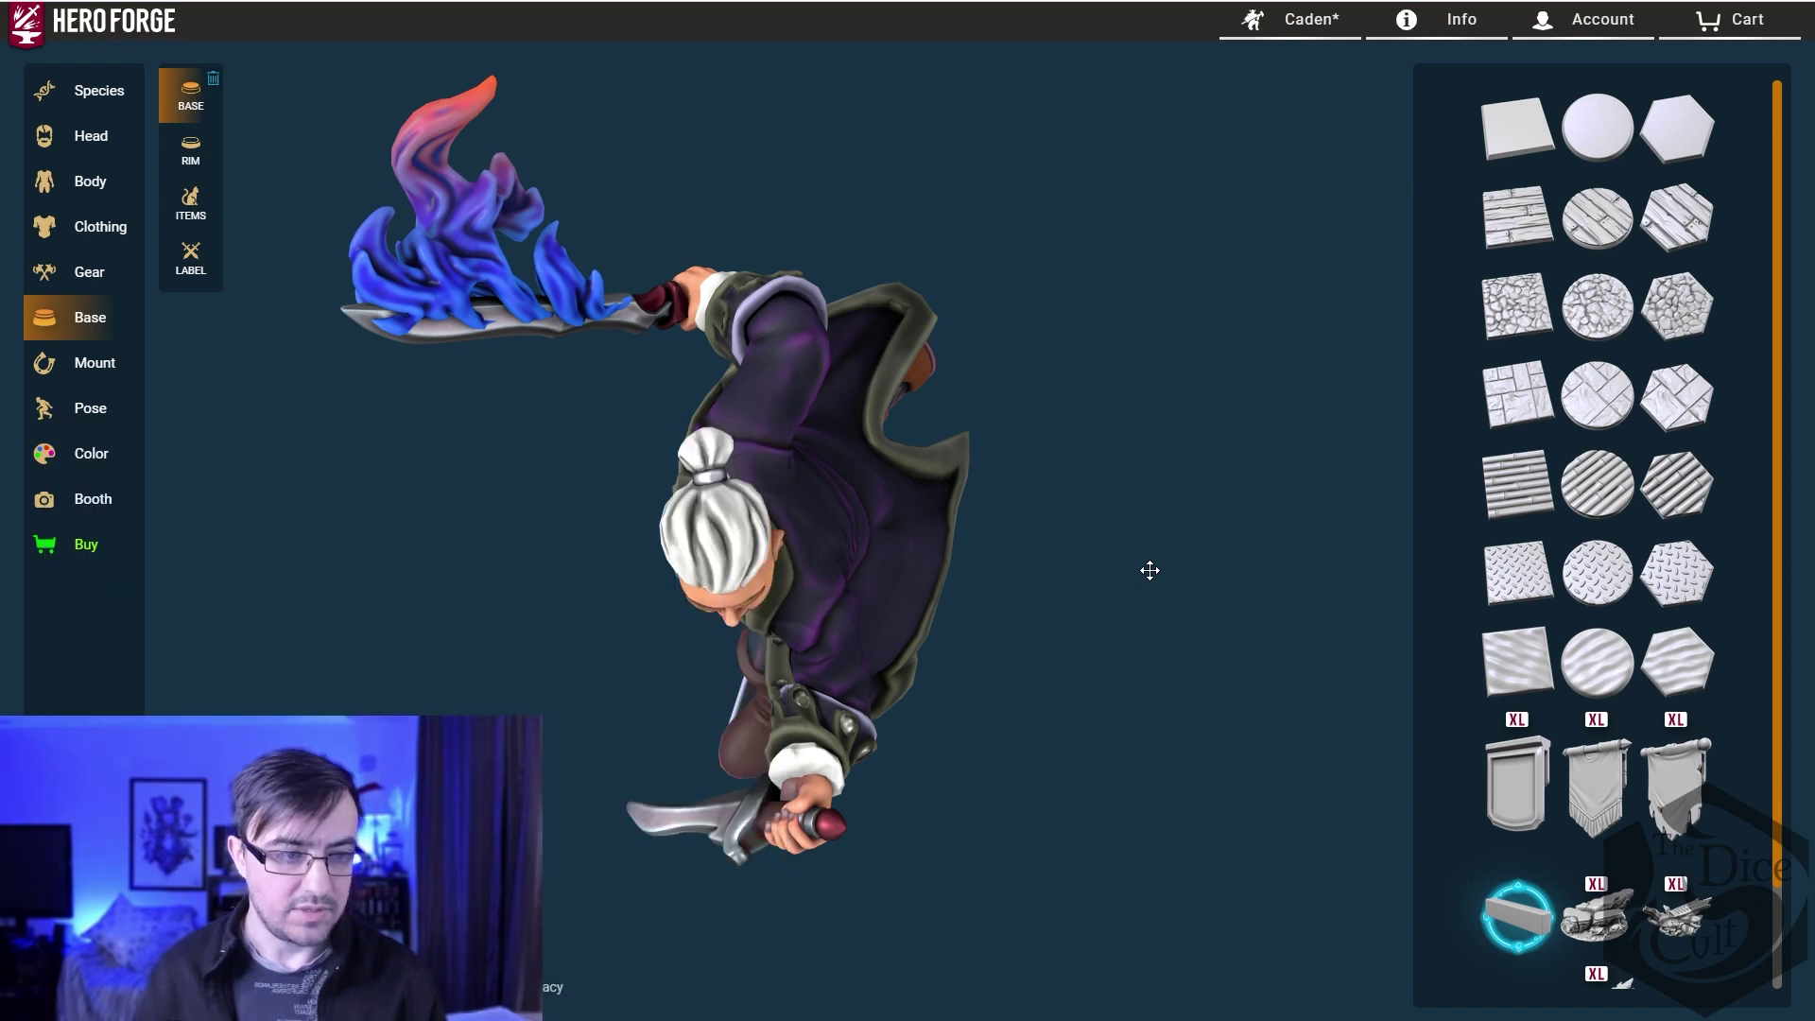
left_click(809, 162)
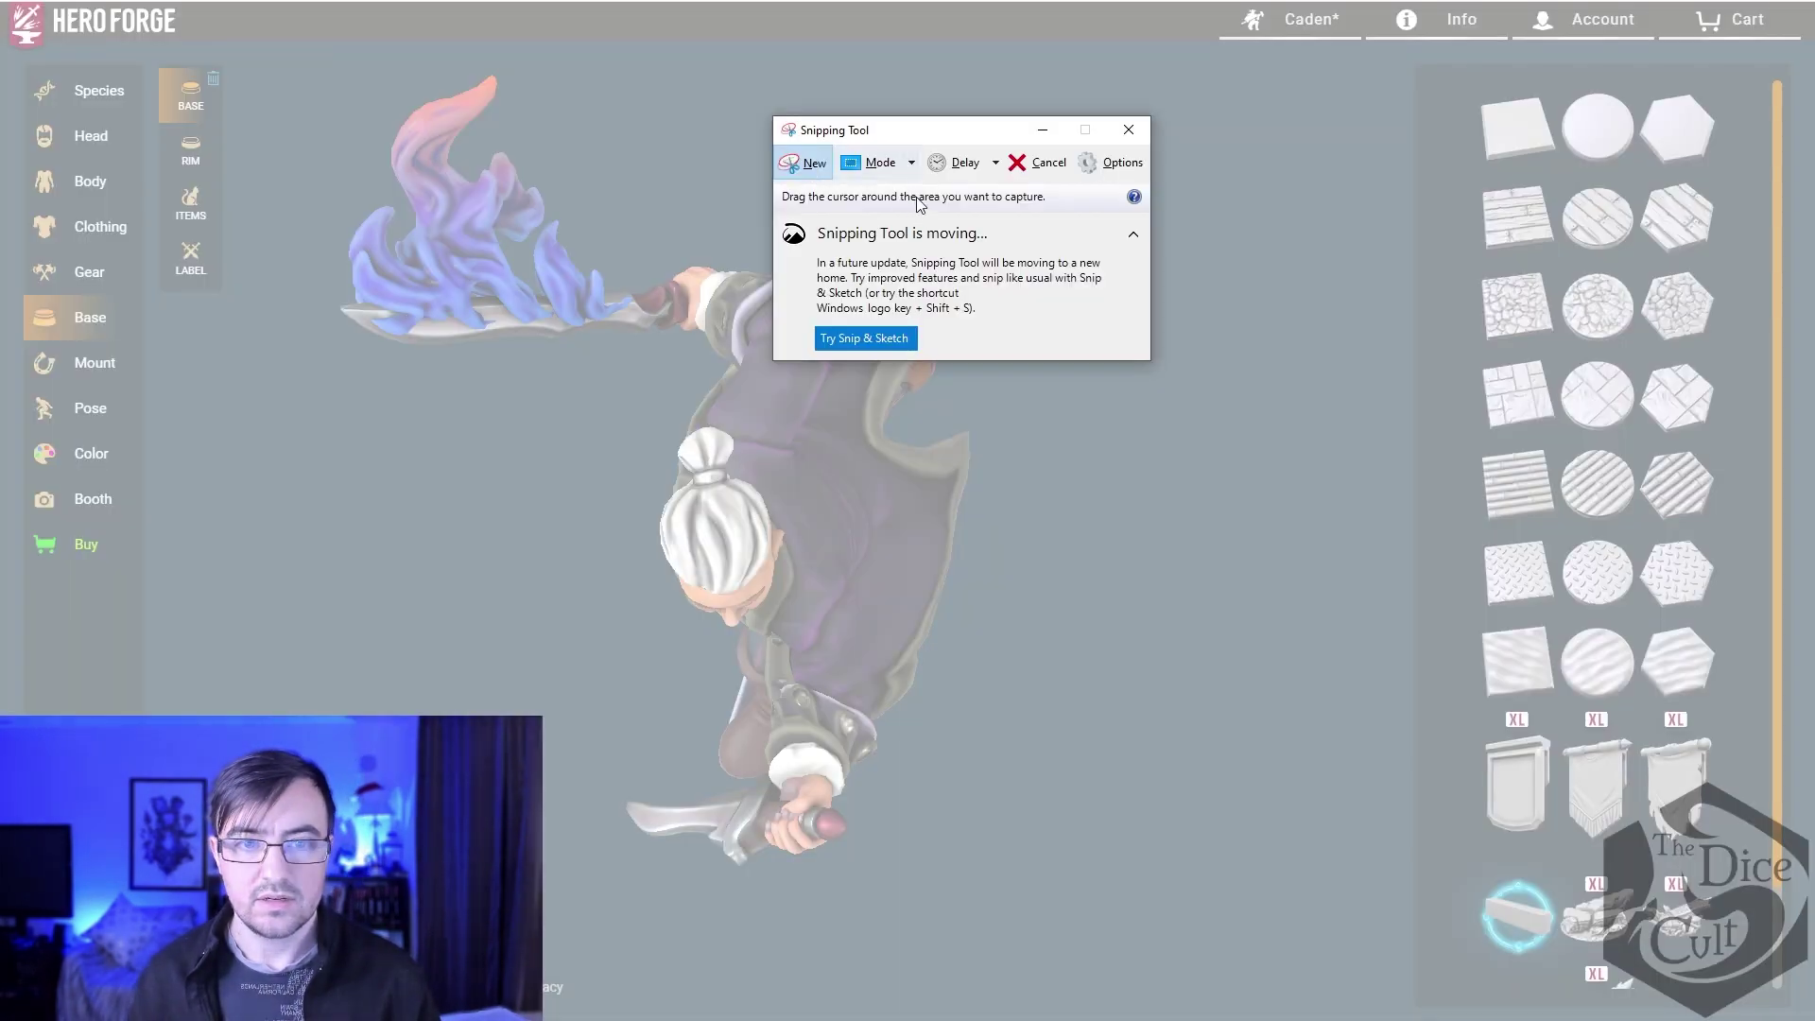
left_click_drag(888, 129, 1326, 154)
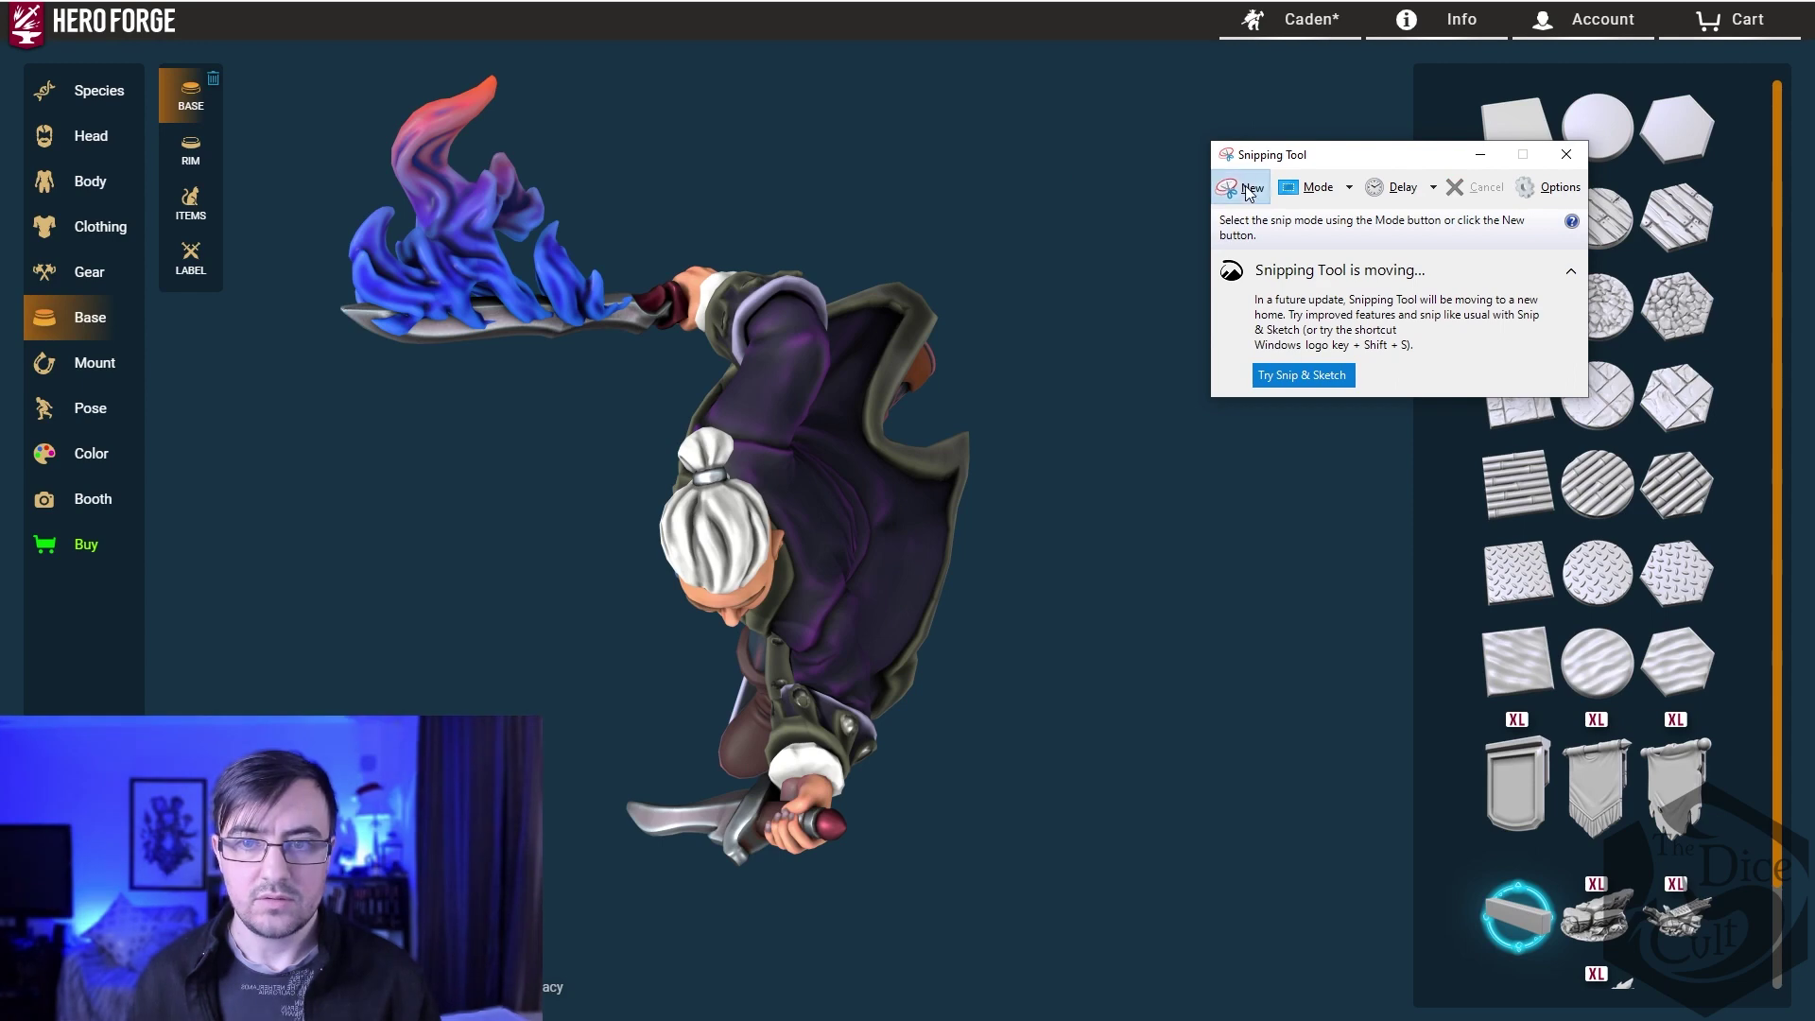
left_click(1241, 189)
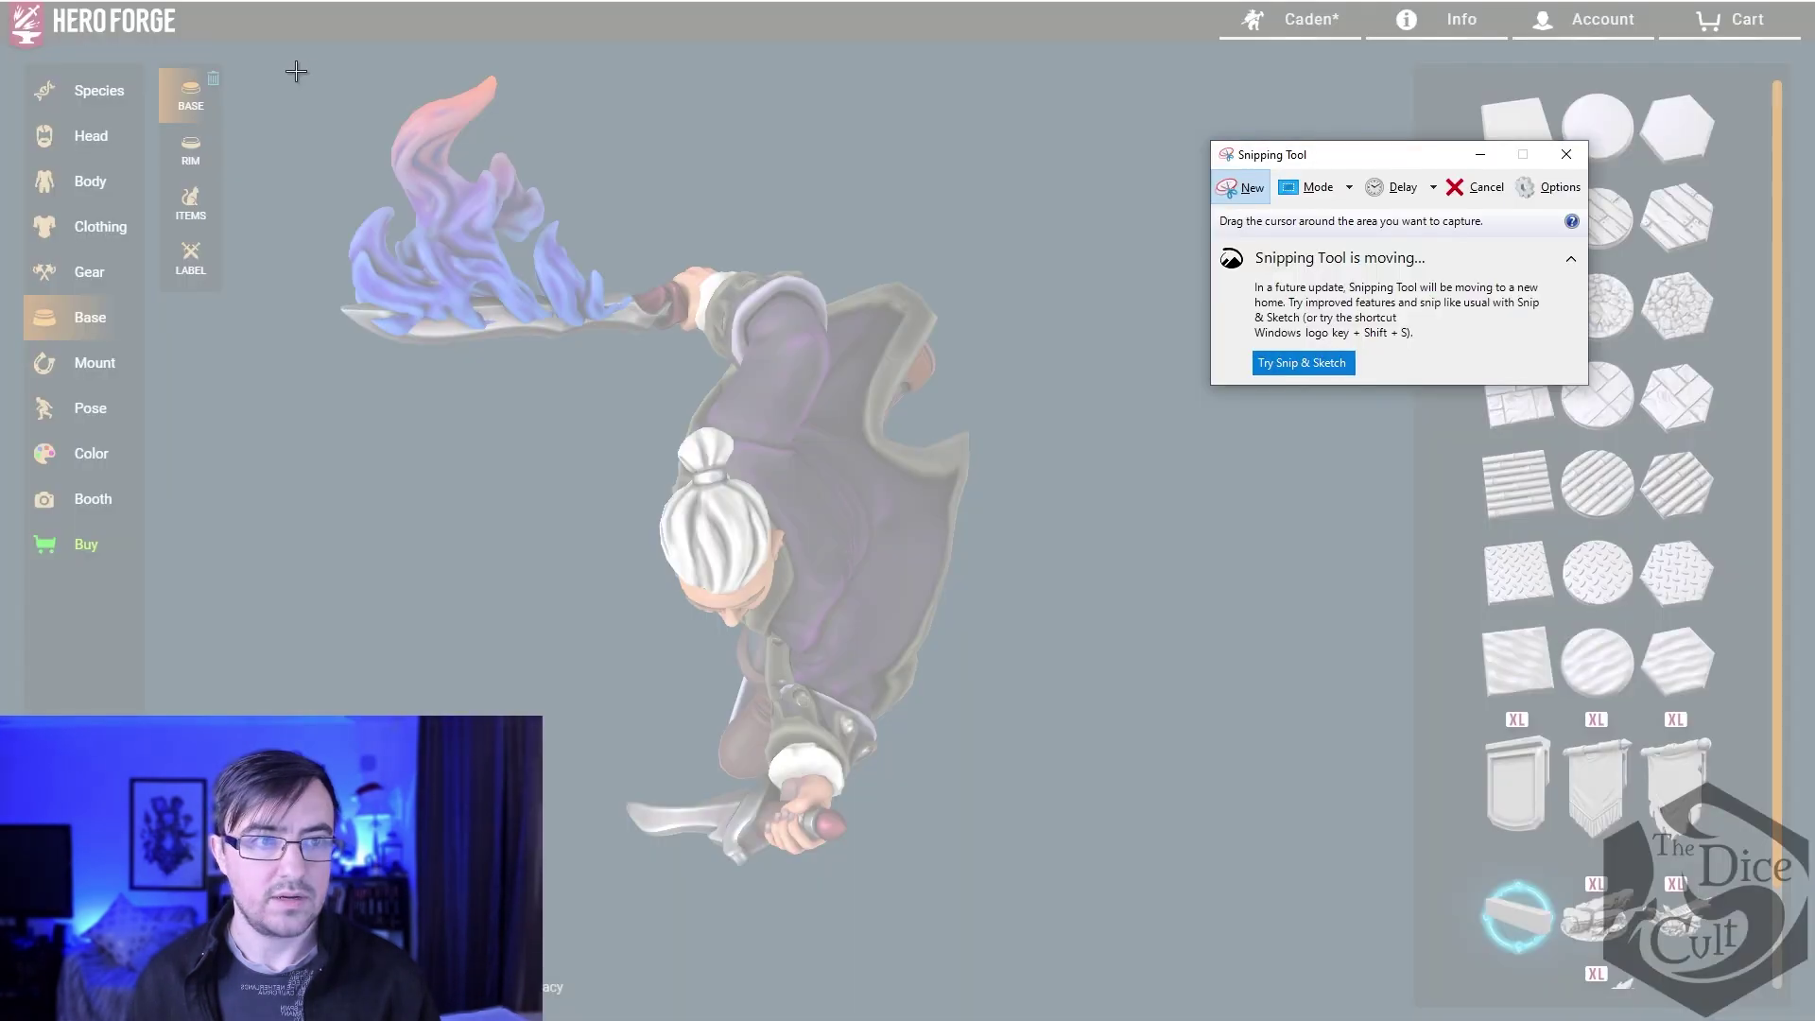
left_click_drag(296, 71, 1149, 884)
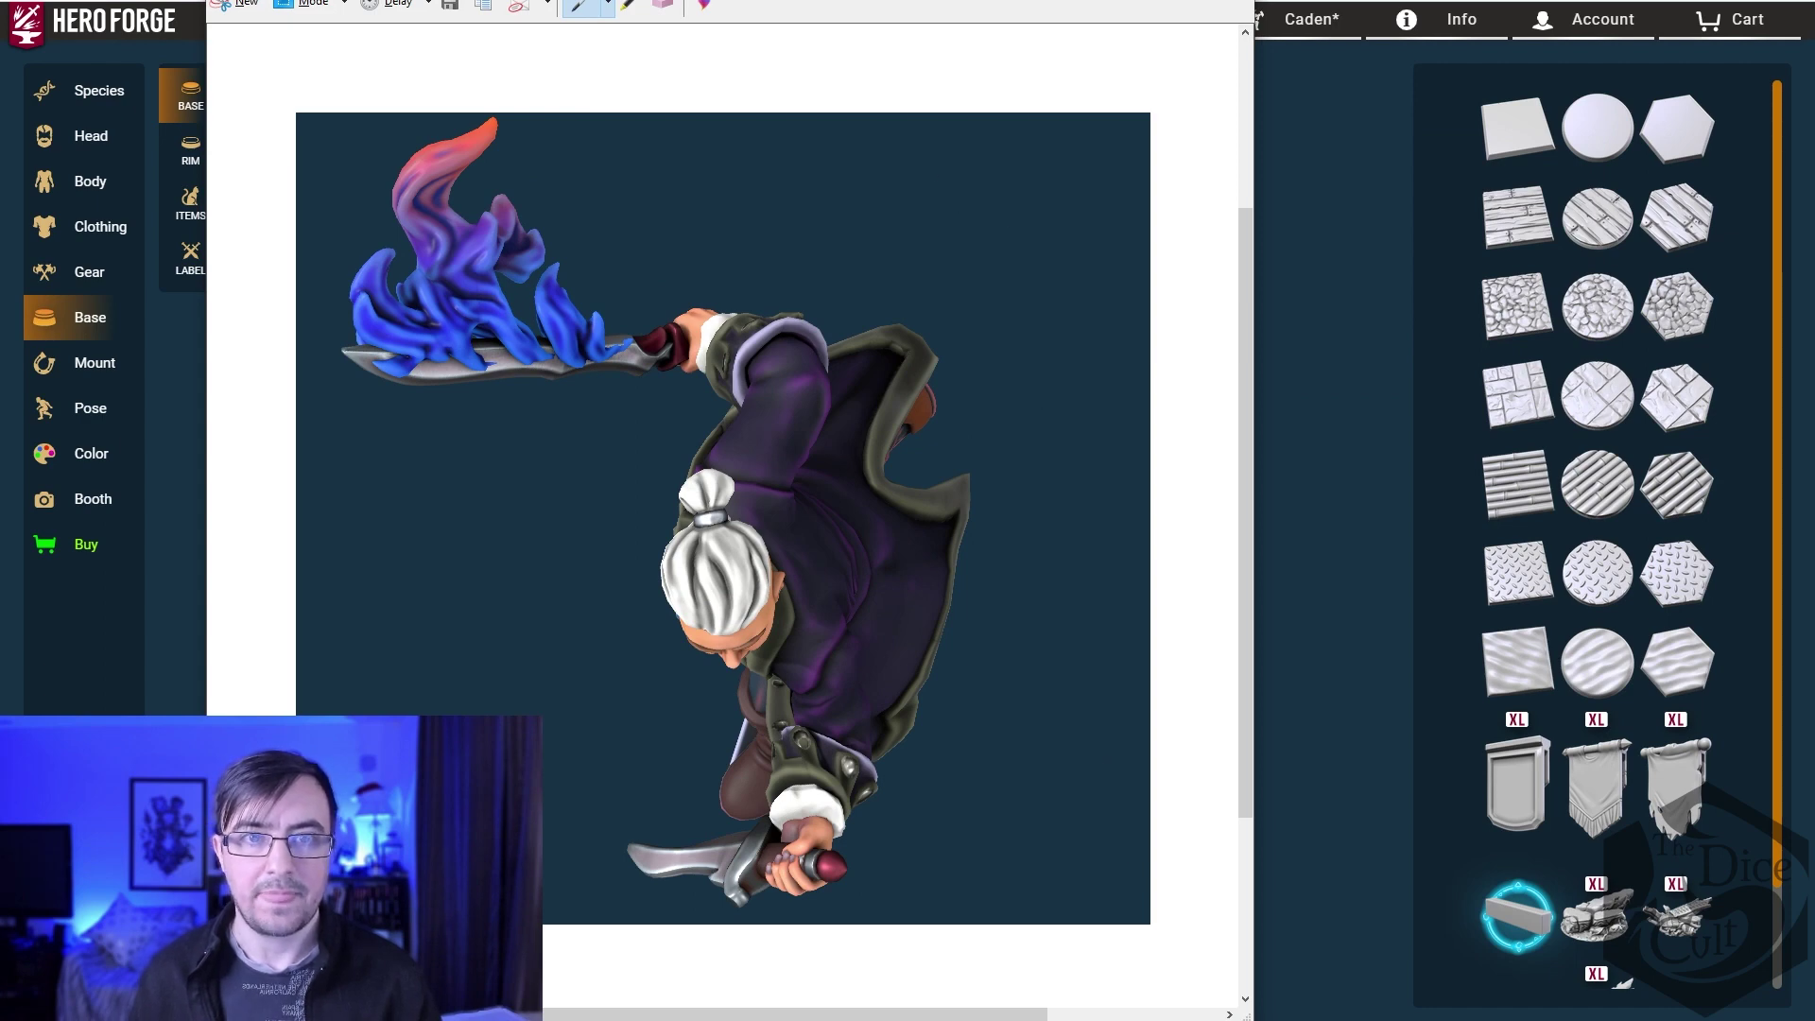
key("super+Down")
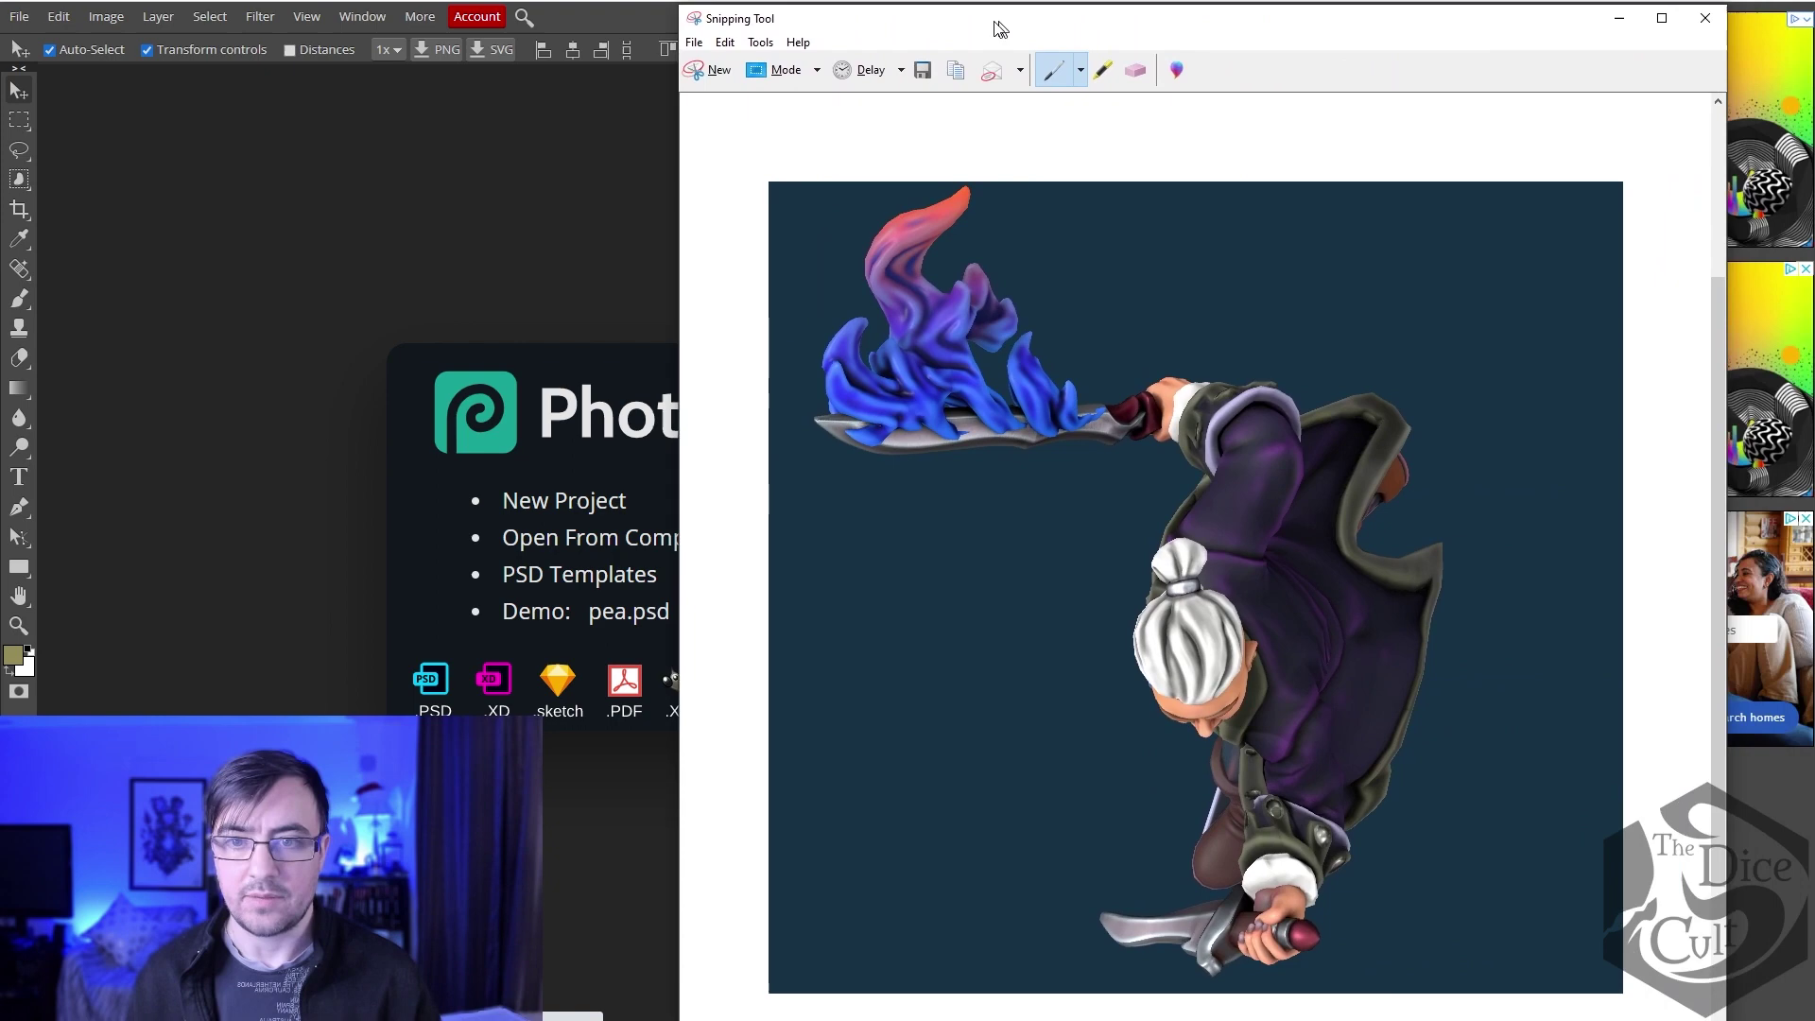
Step: Copy the snip and paste it into Photopea as a new image document
left_click_drag(996, 29, 899, 28)
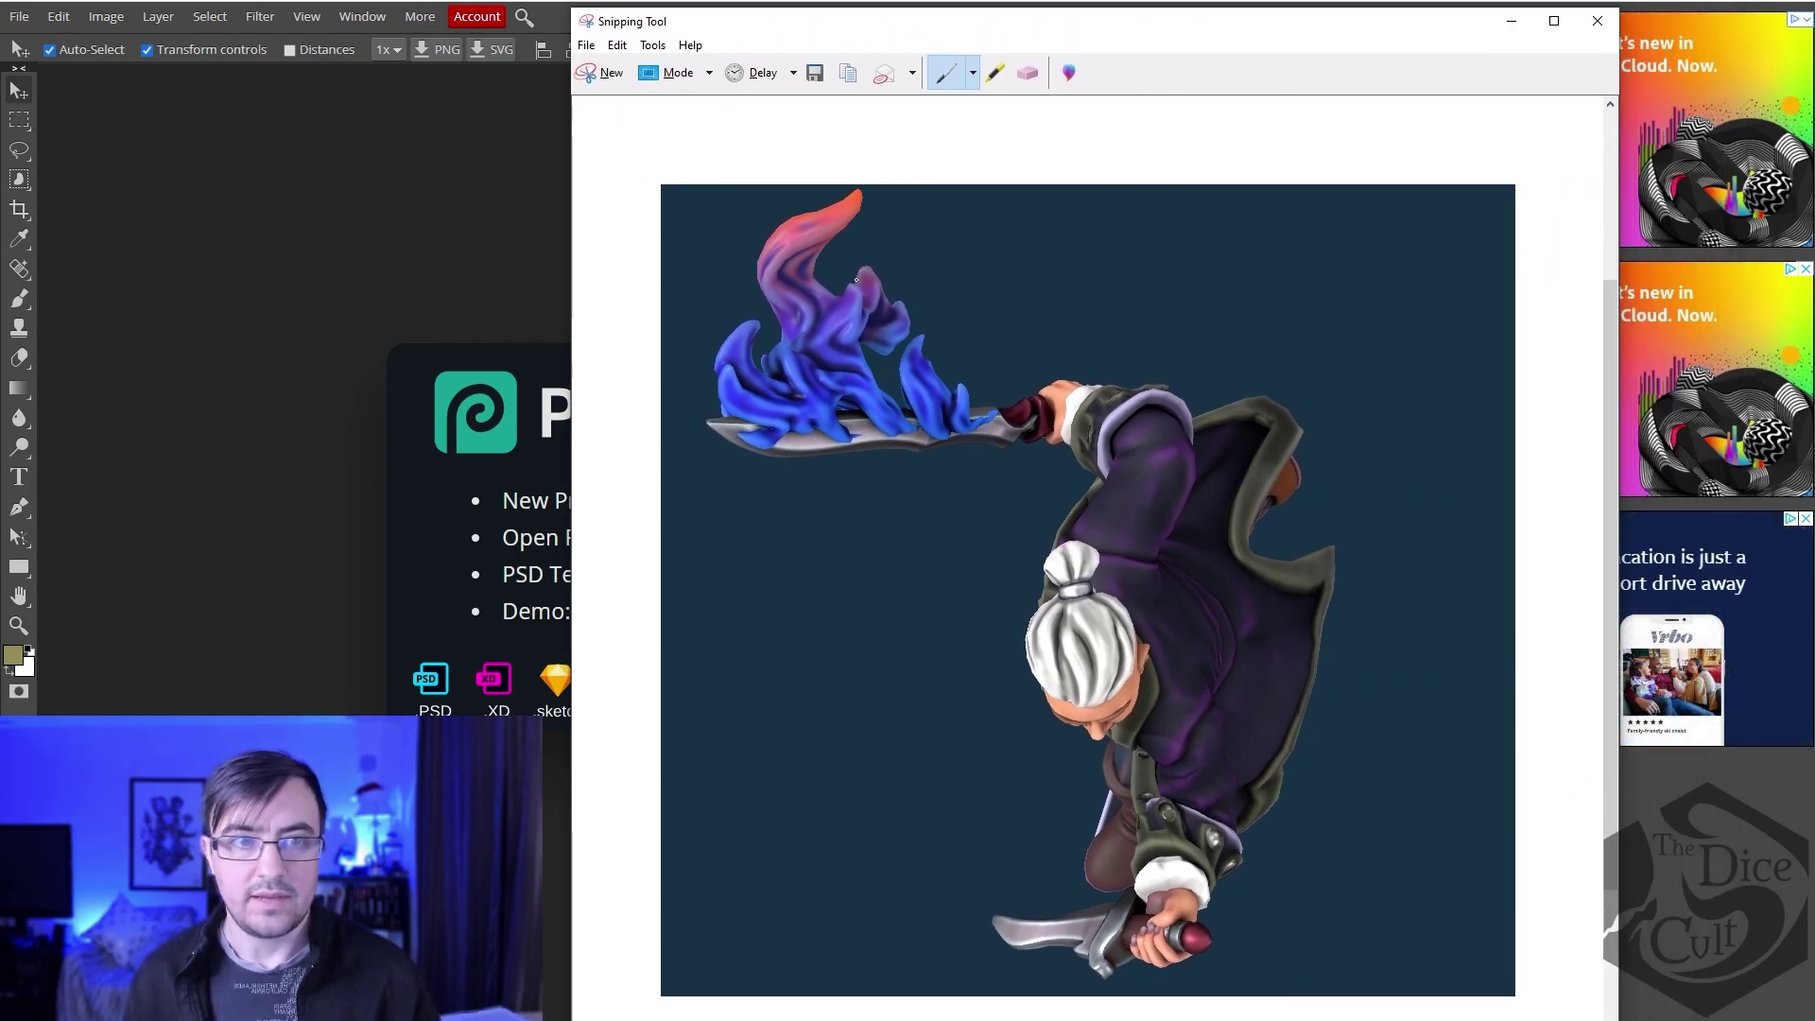
left_click(847, 76)
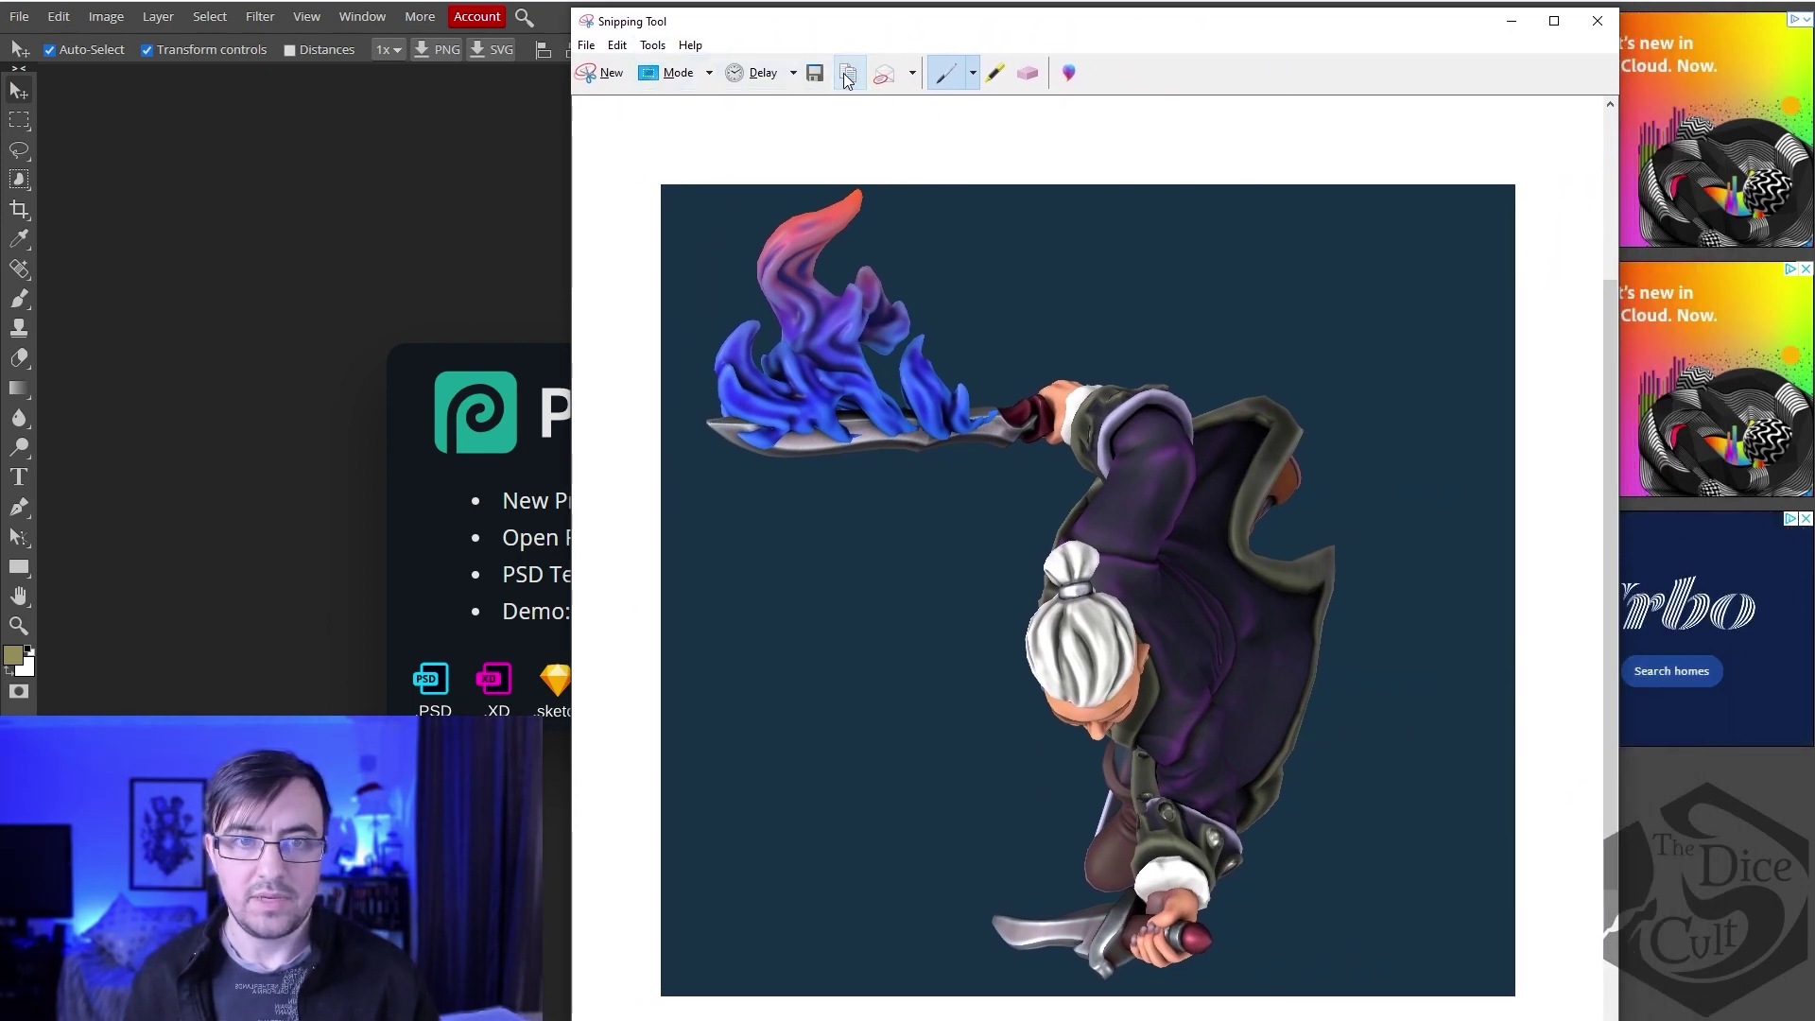
left_click(503, 251)
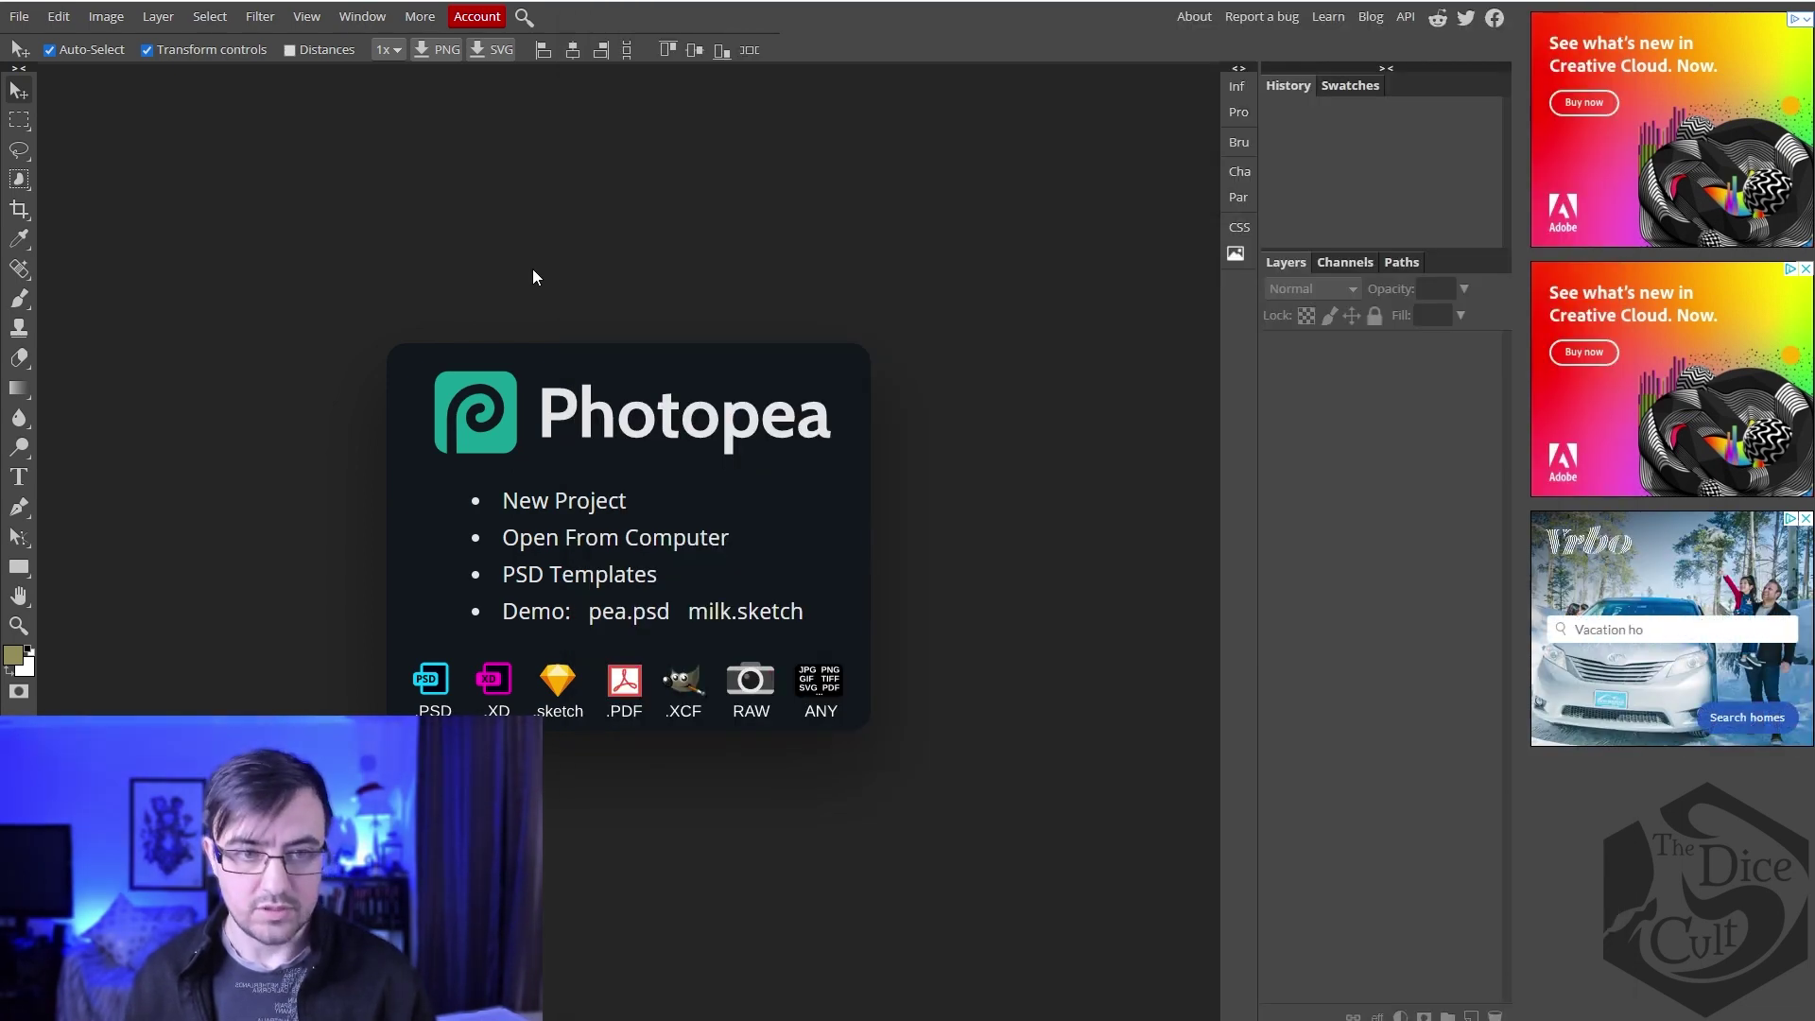
key("ctrl+v")
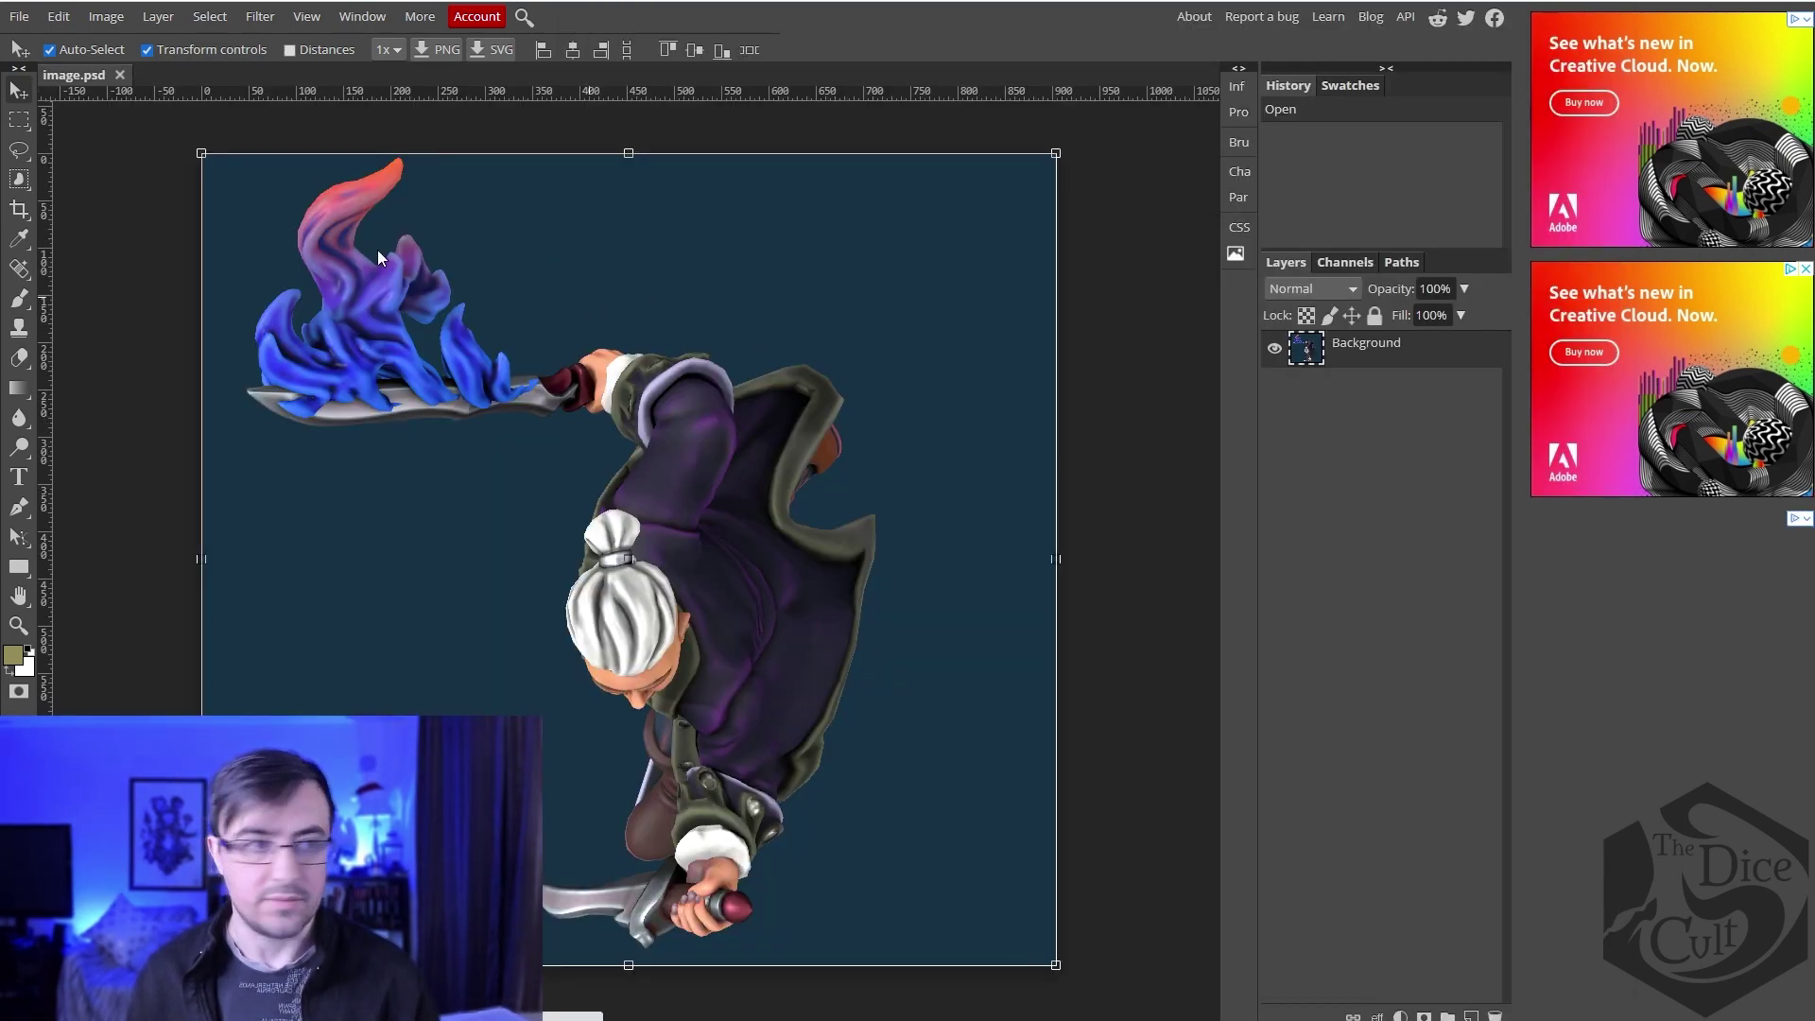
Step: Delete the dark blue background with the Magic Wand, leaving transparency
left_click(20, 182)
right_click(20, 181)
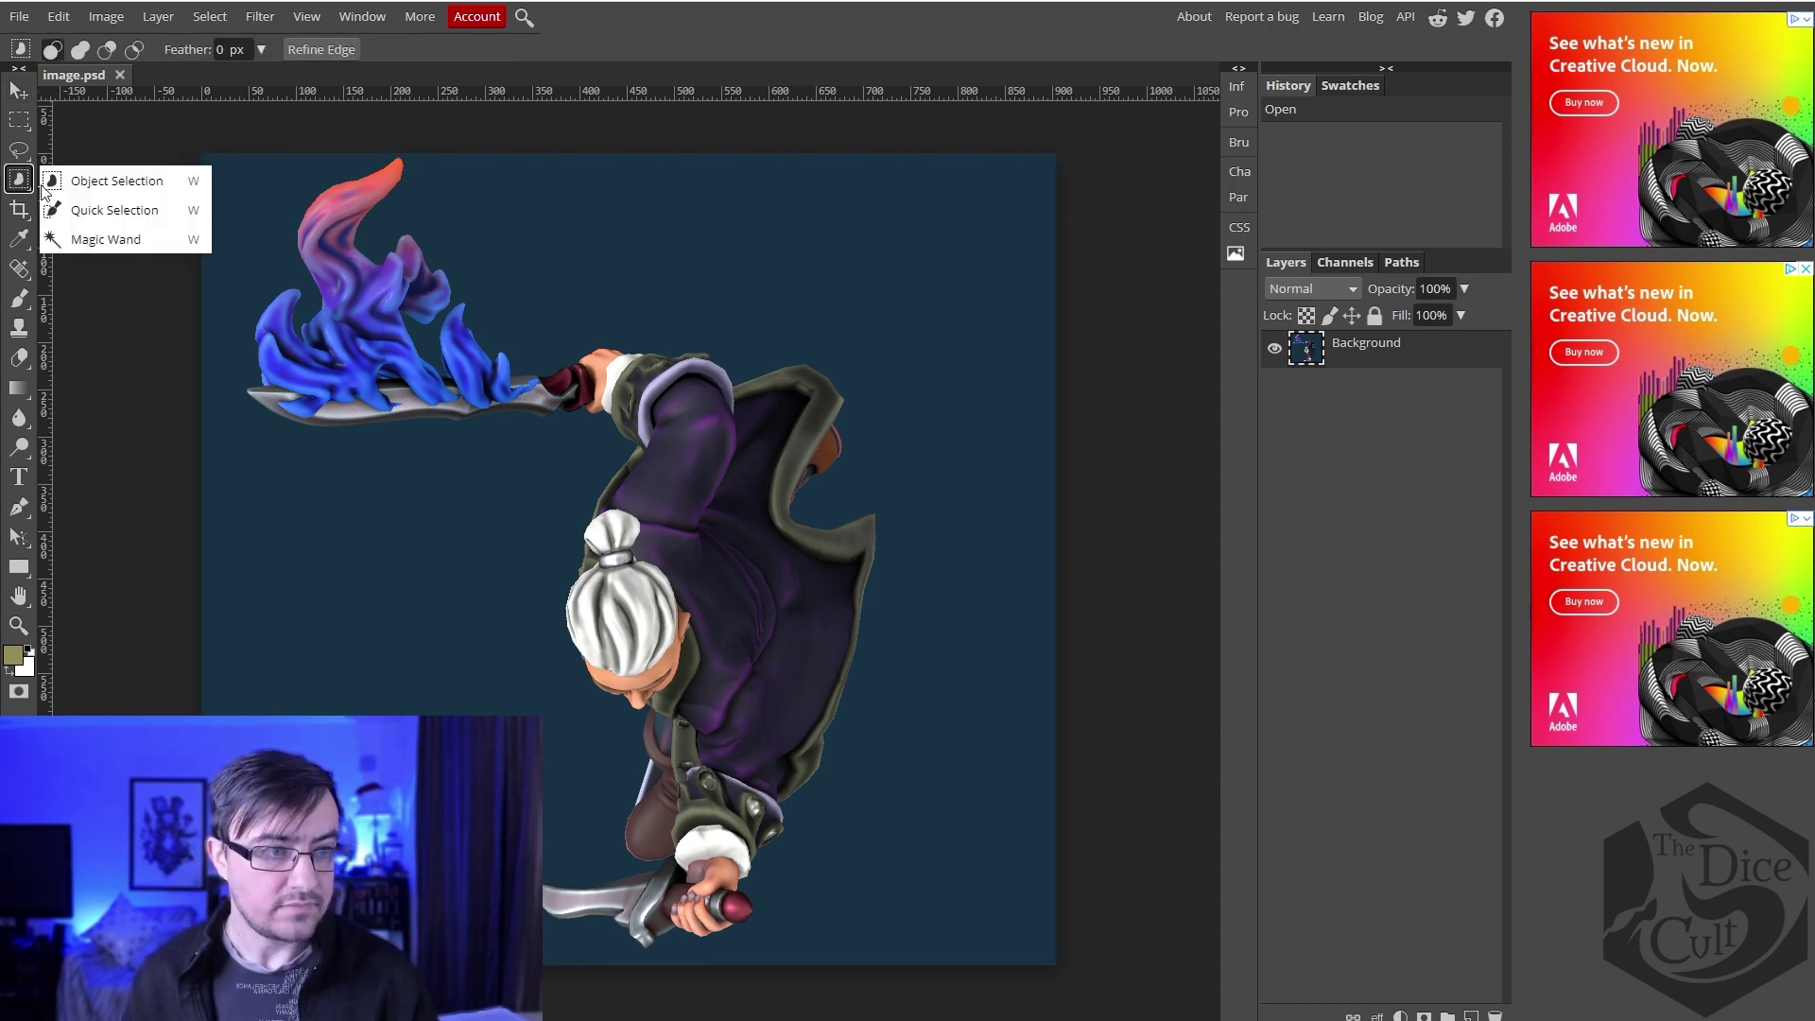
left_click(92, 241)
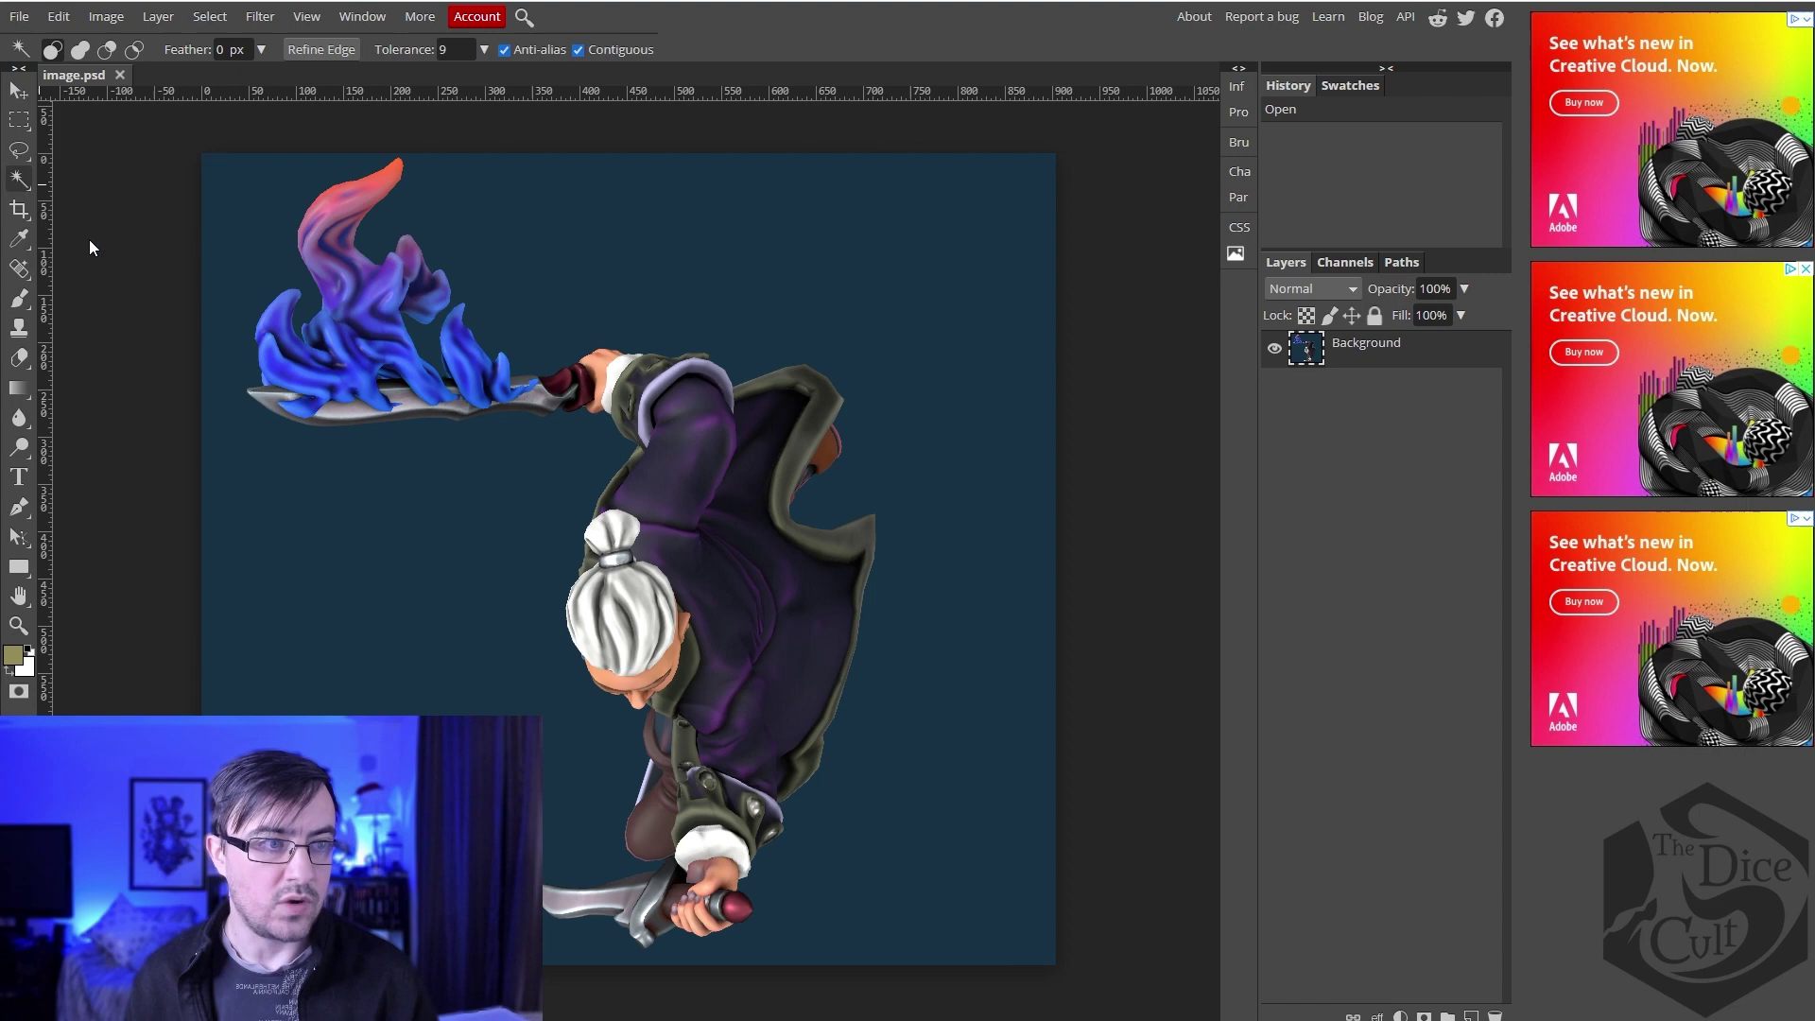
left_click(624, 224)
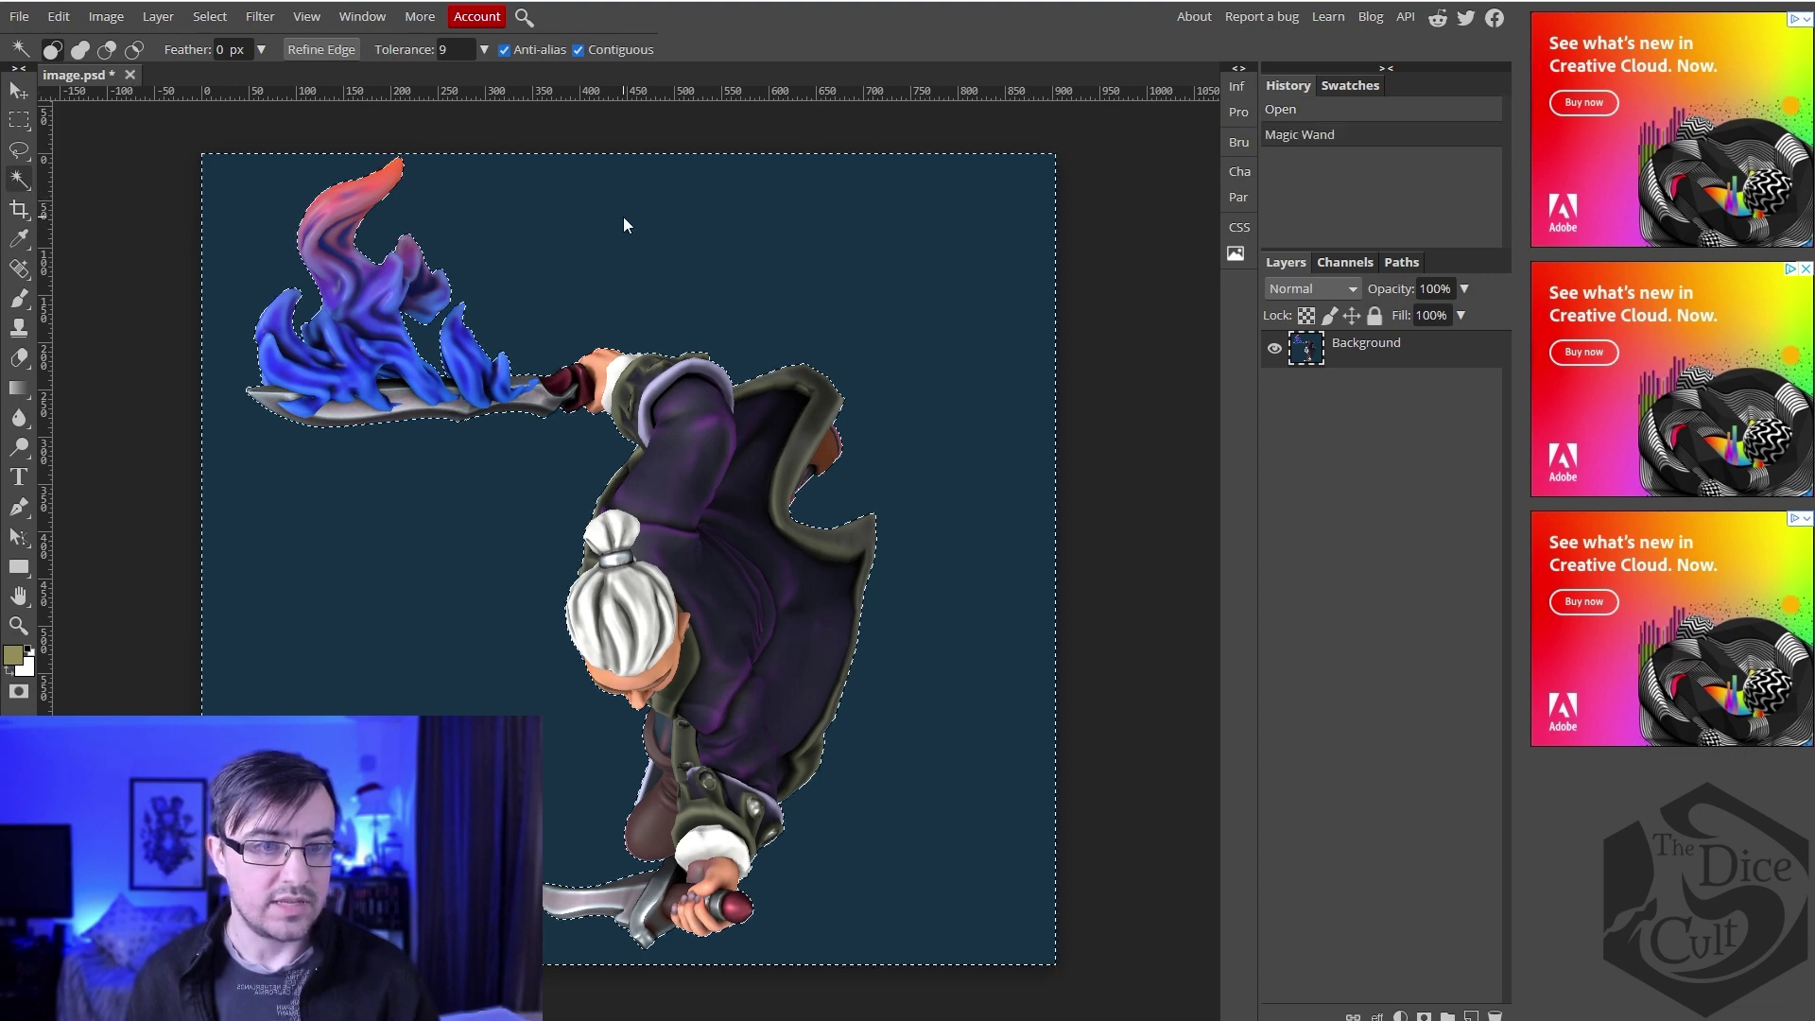
key("Delete")
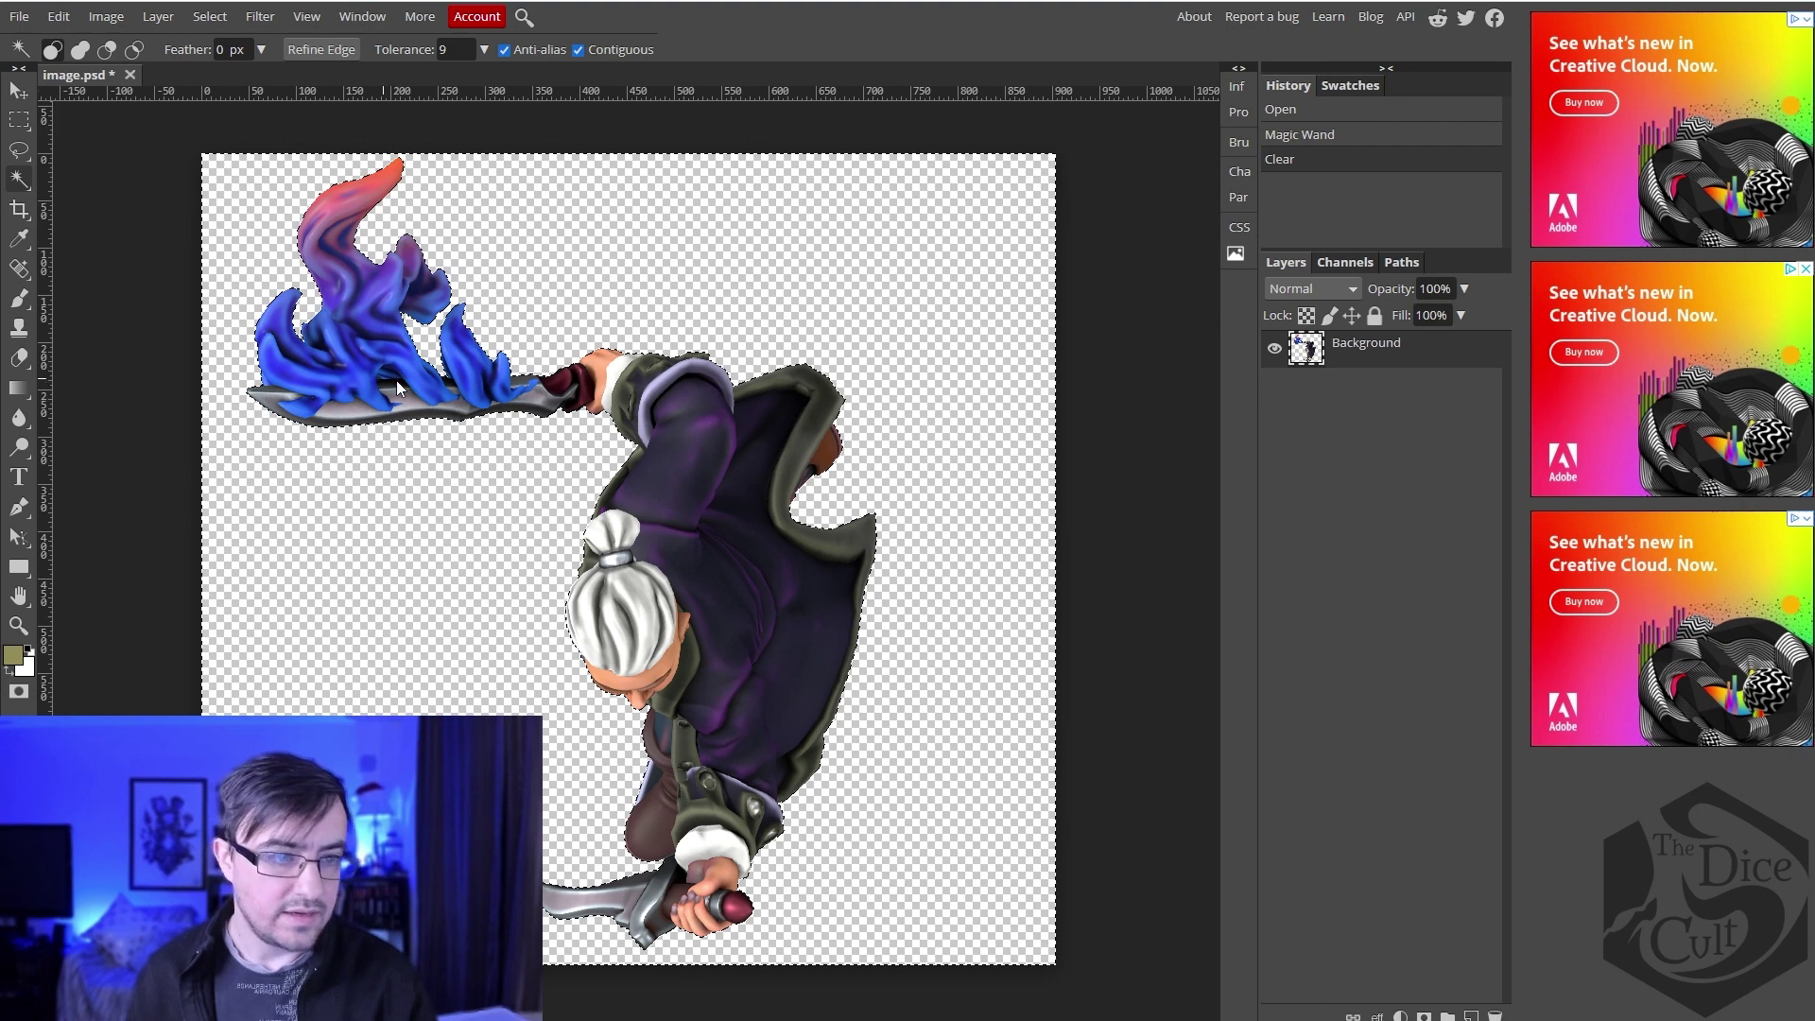
Step: Clear a leftover background patch near the blade and check the flame tip and sword hand
scroll(321, 387, "up", 4)
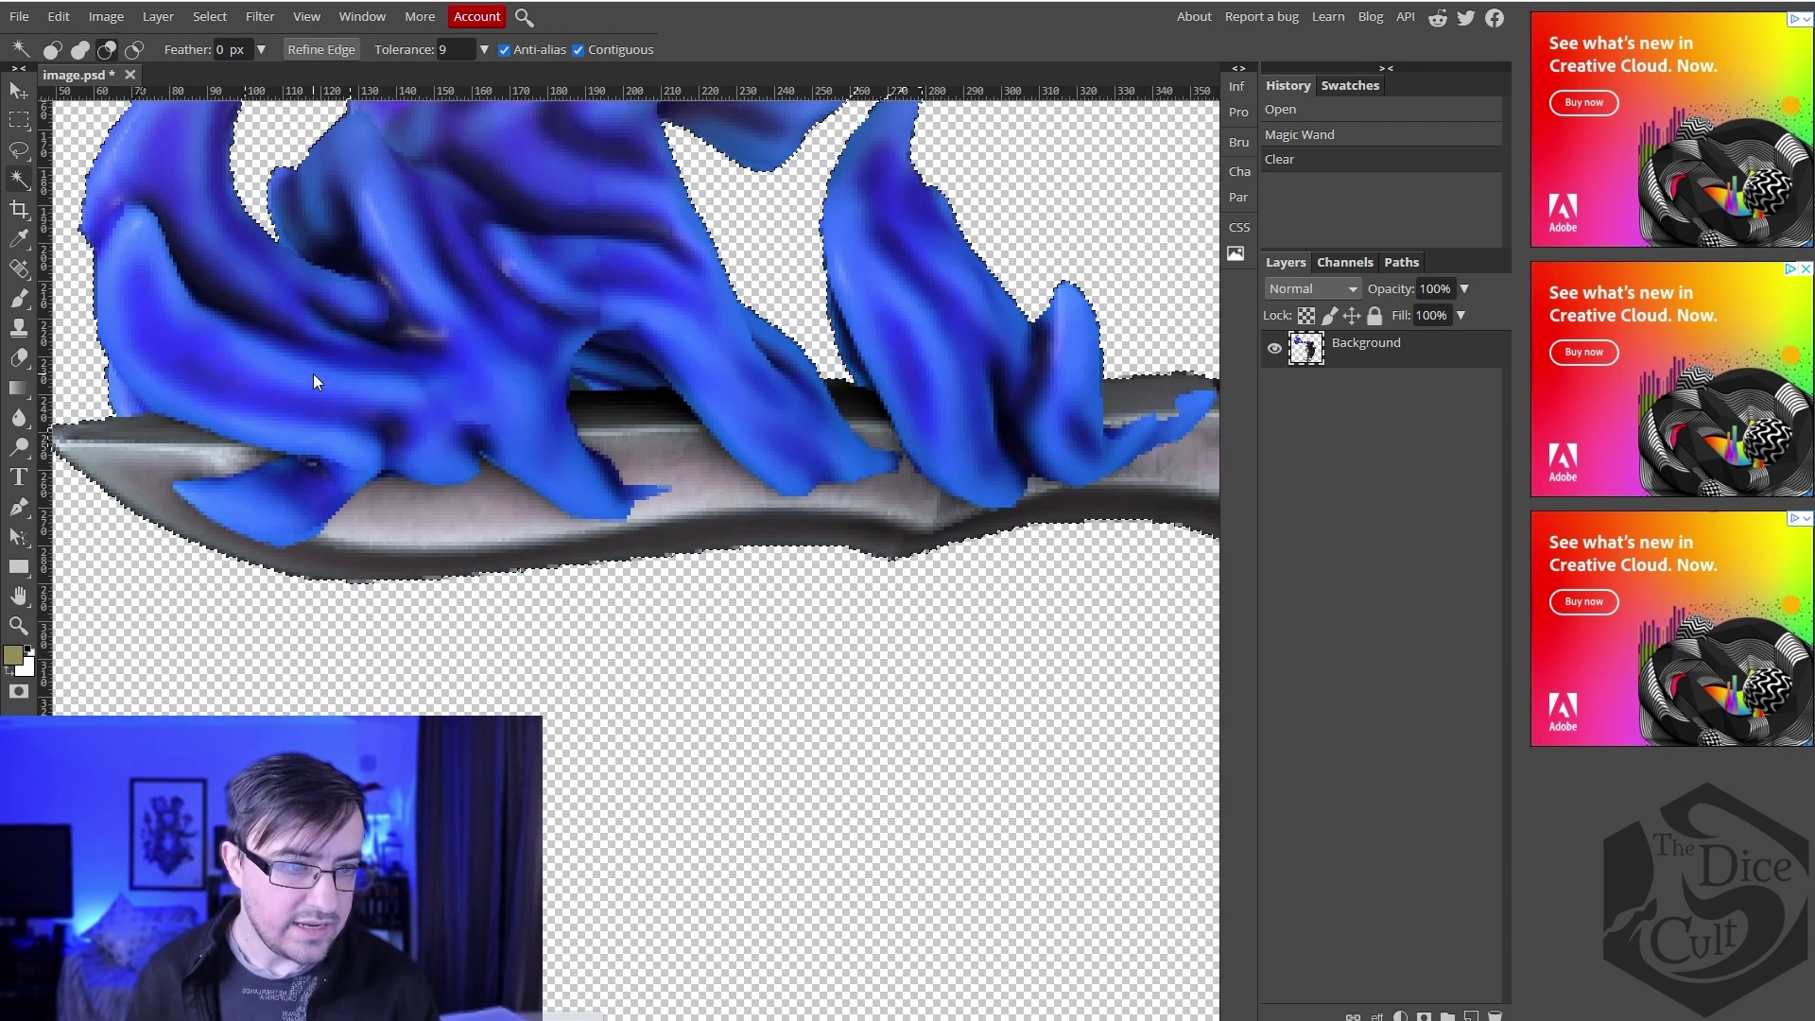
left_click(575, 384)
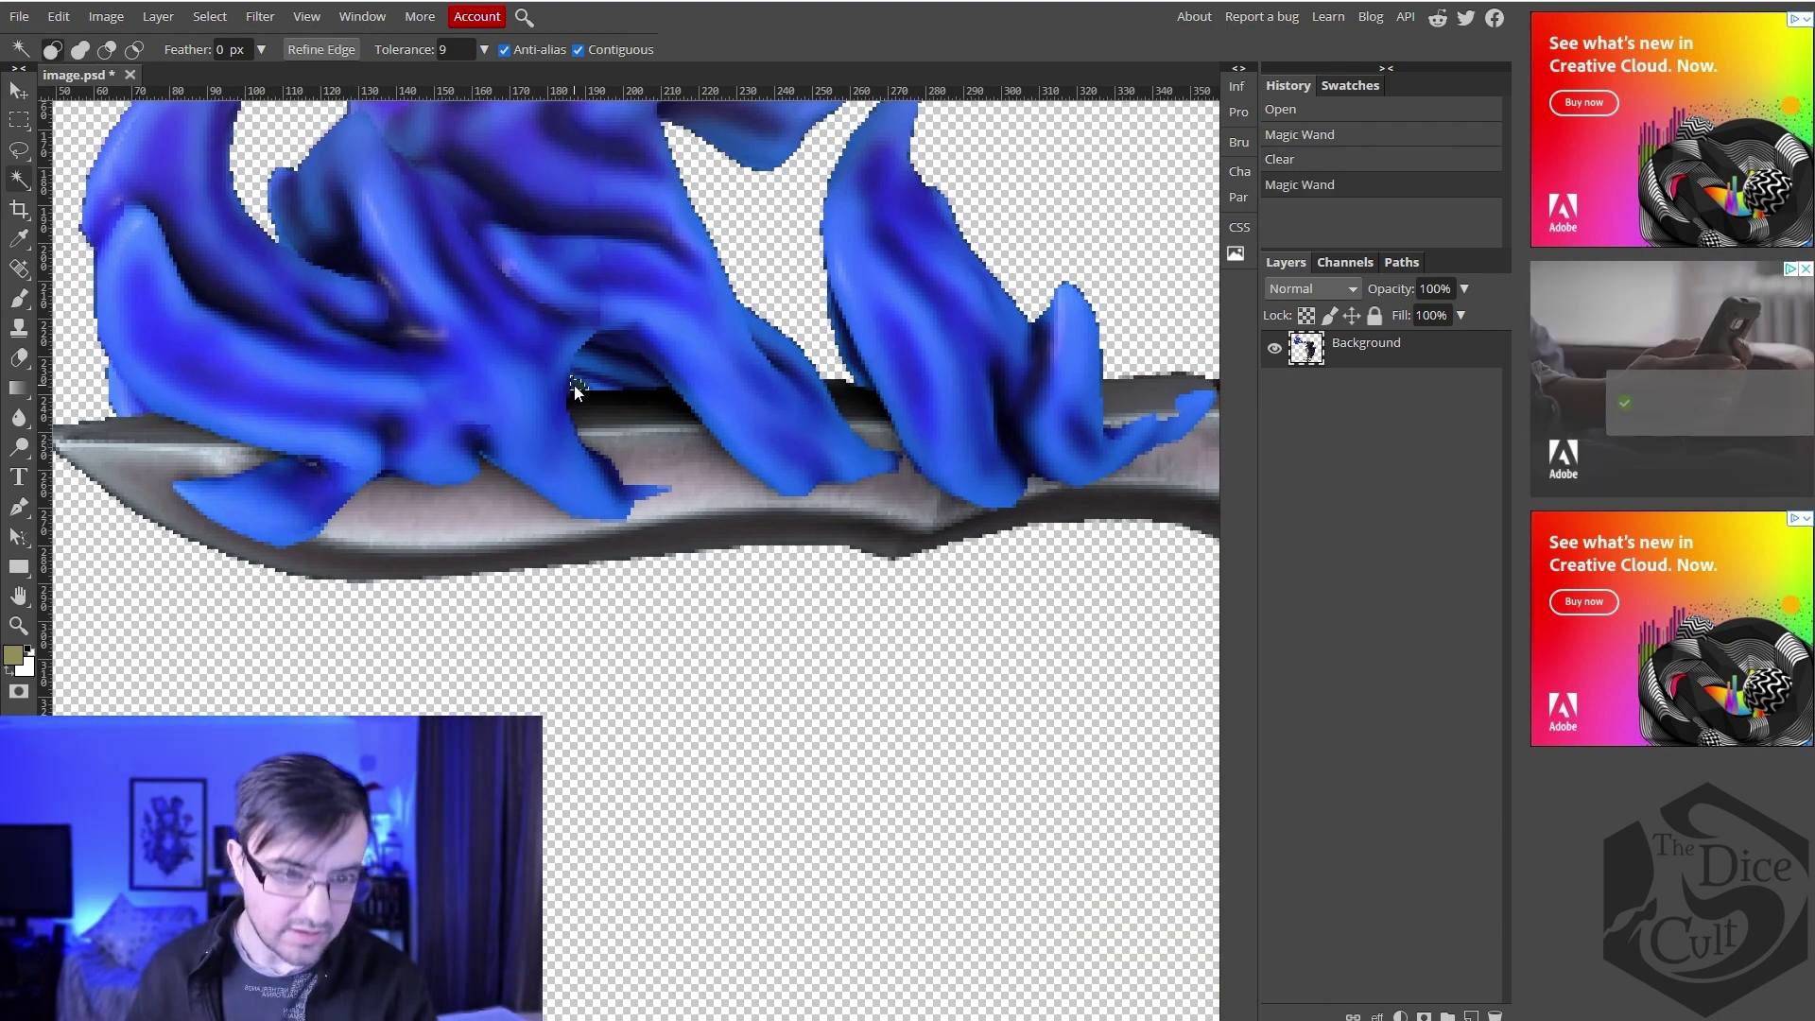
key("Delete")
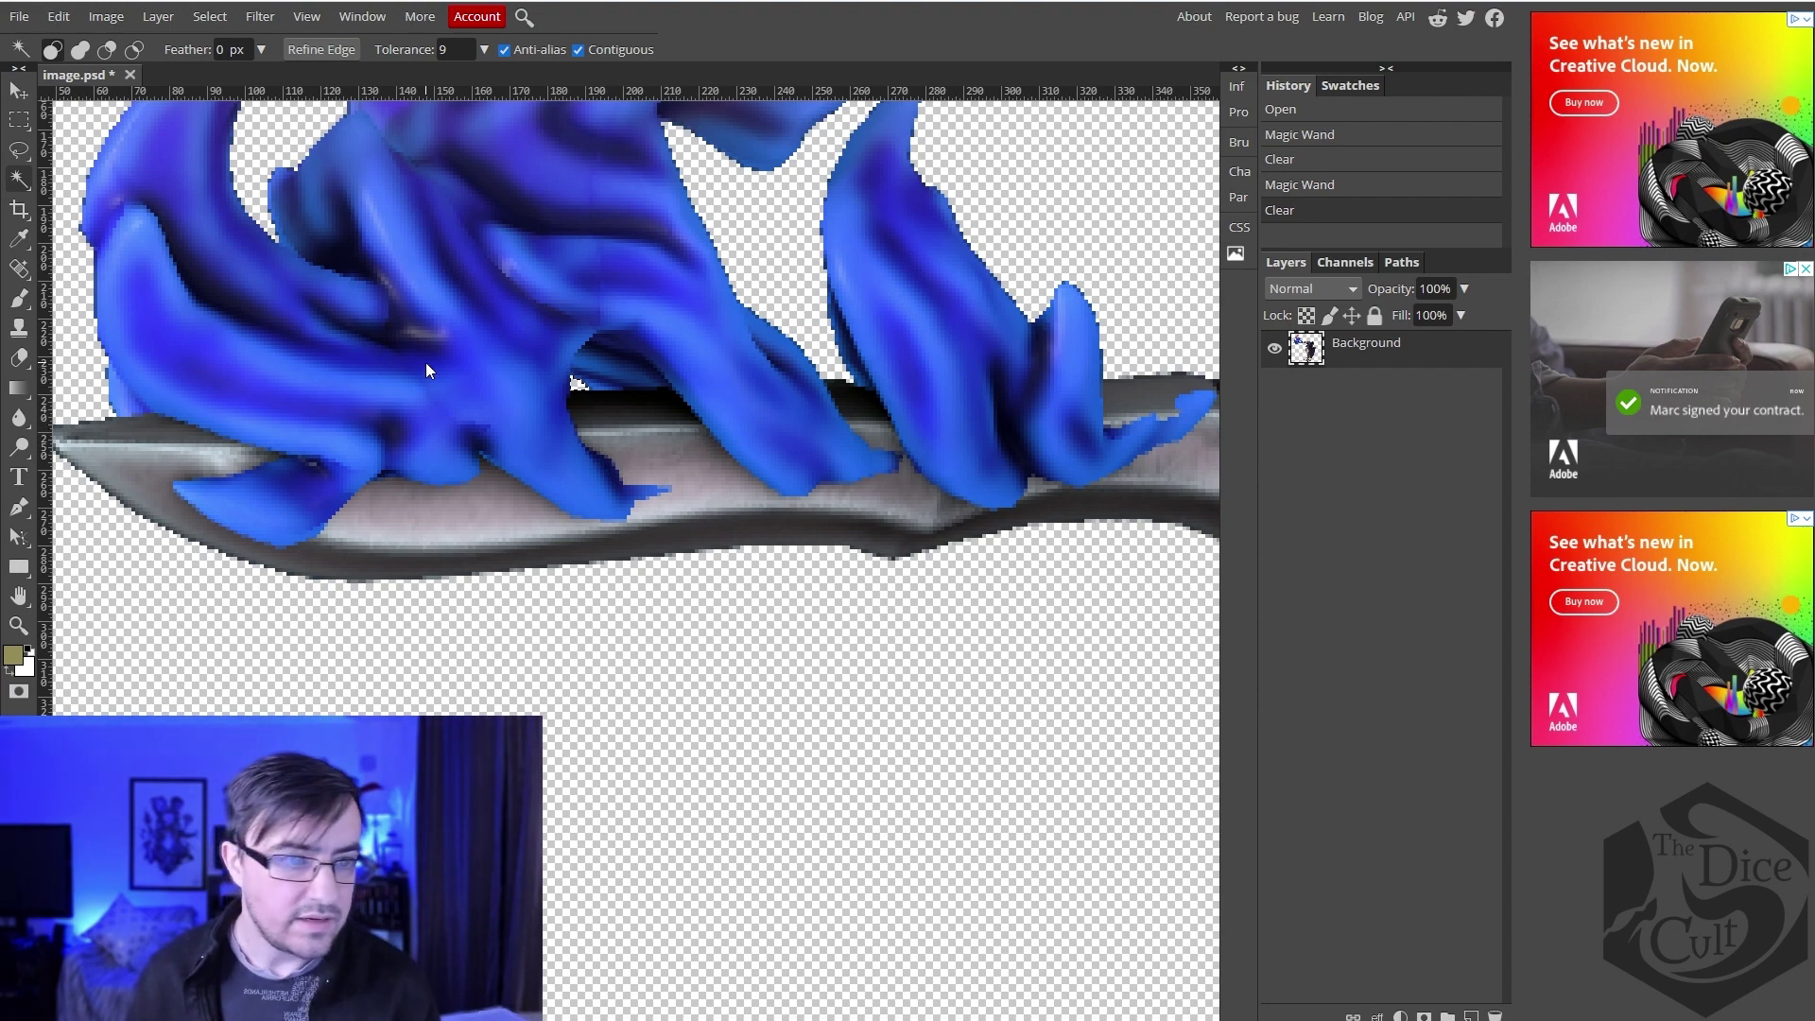
scroll(427, 365, "down", 2)
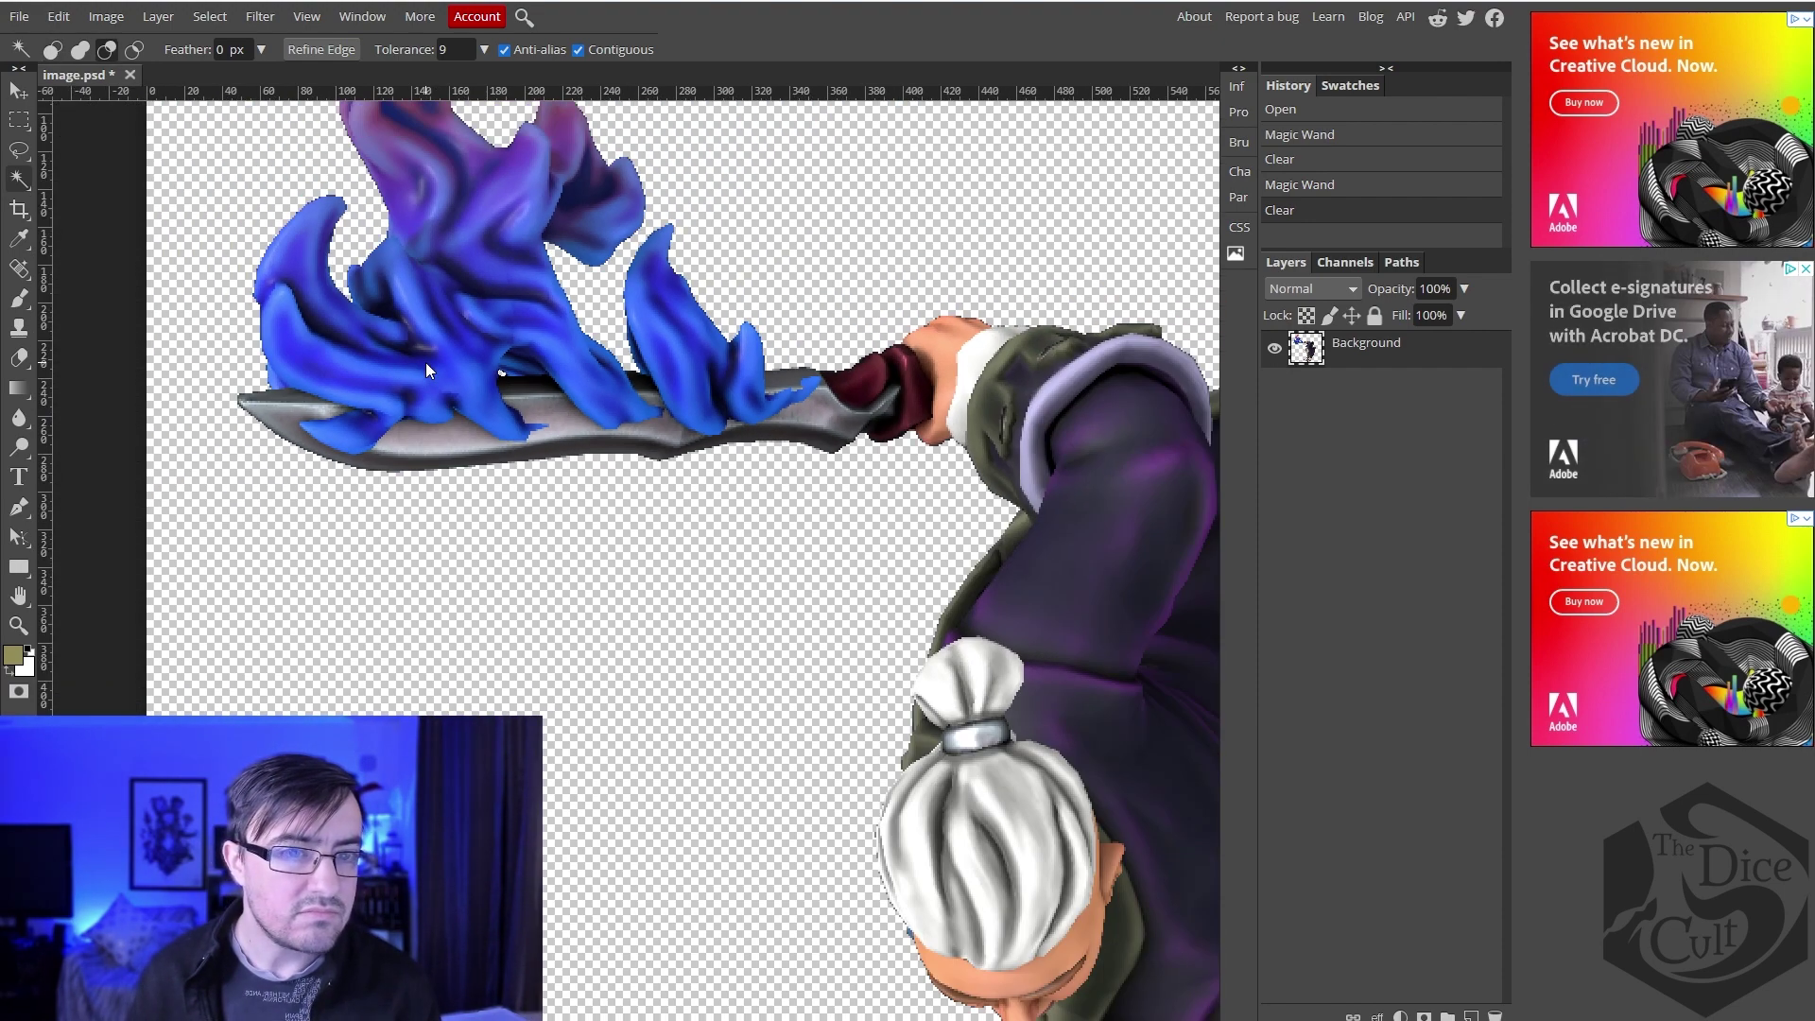
left_click_drag(610, 283, 524, 373)
scroll(523, 373, "down", 2)
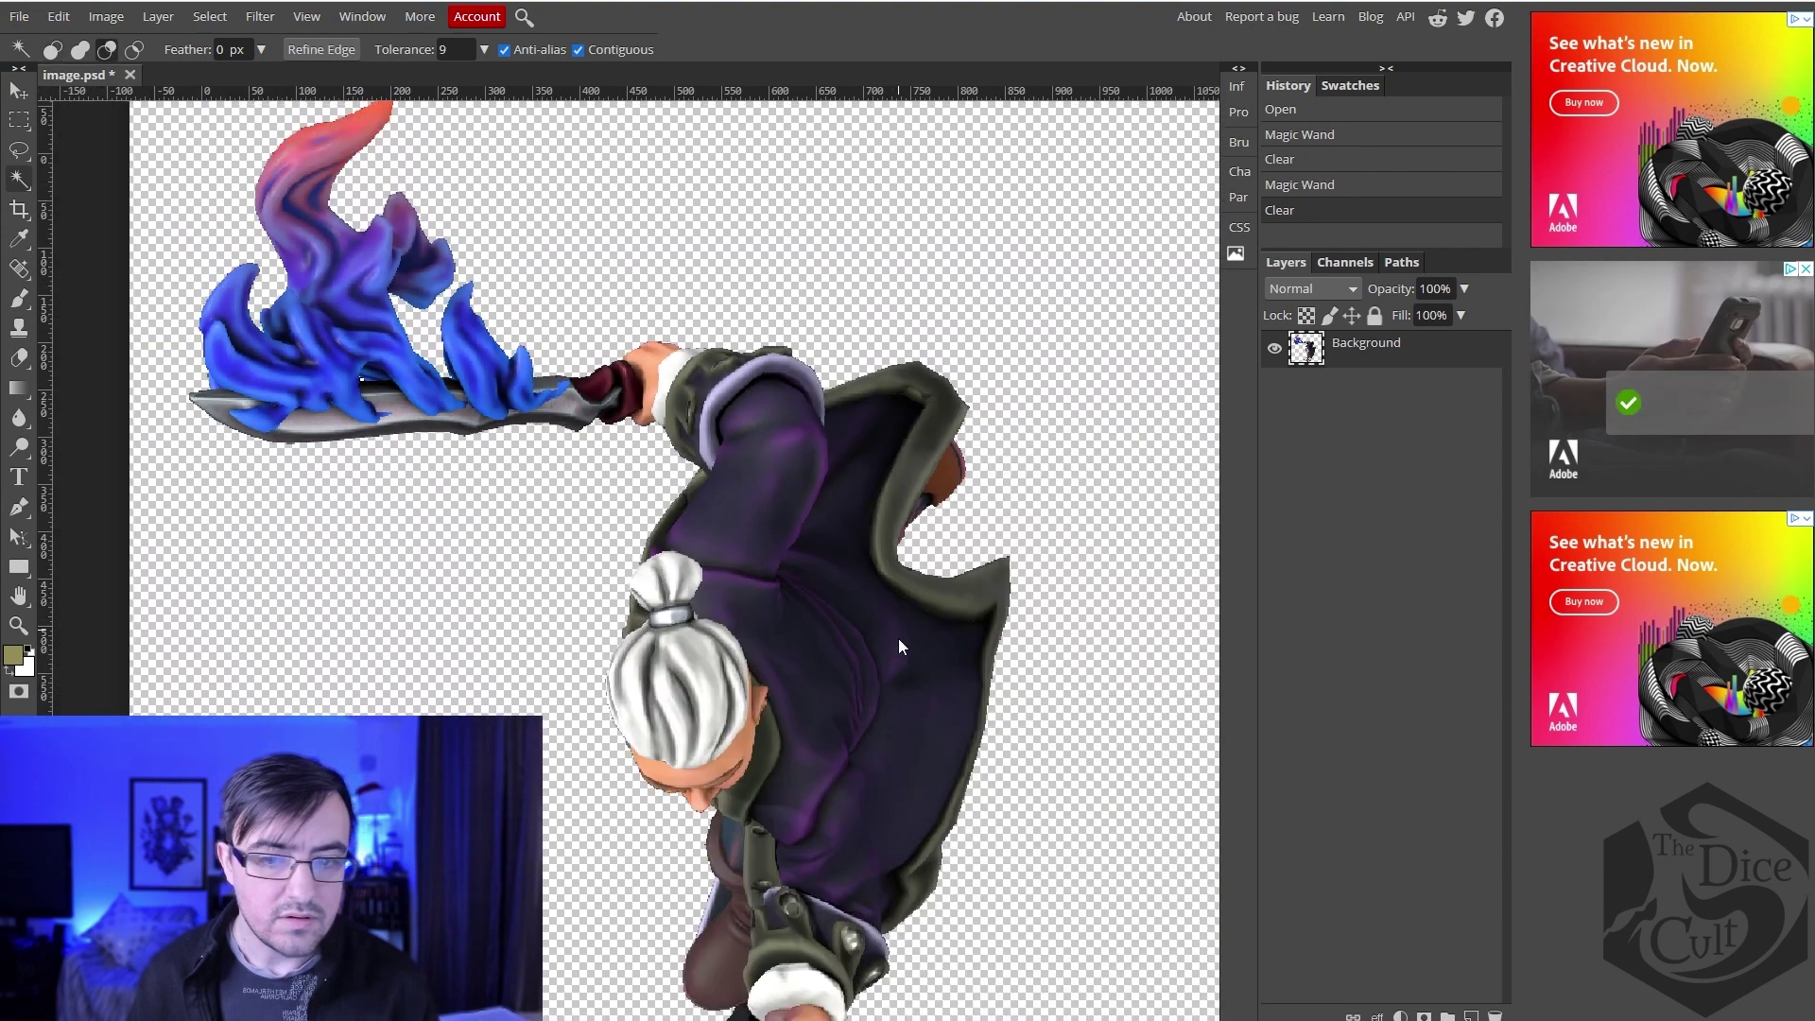
scroll(898, 647, "down", 2)
scroll(671, 769, "up", 4)
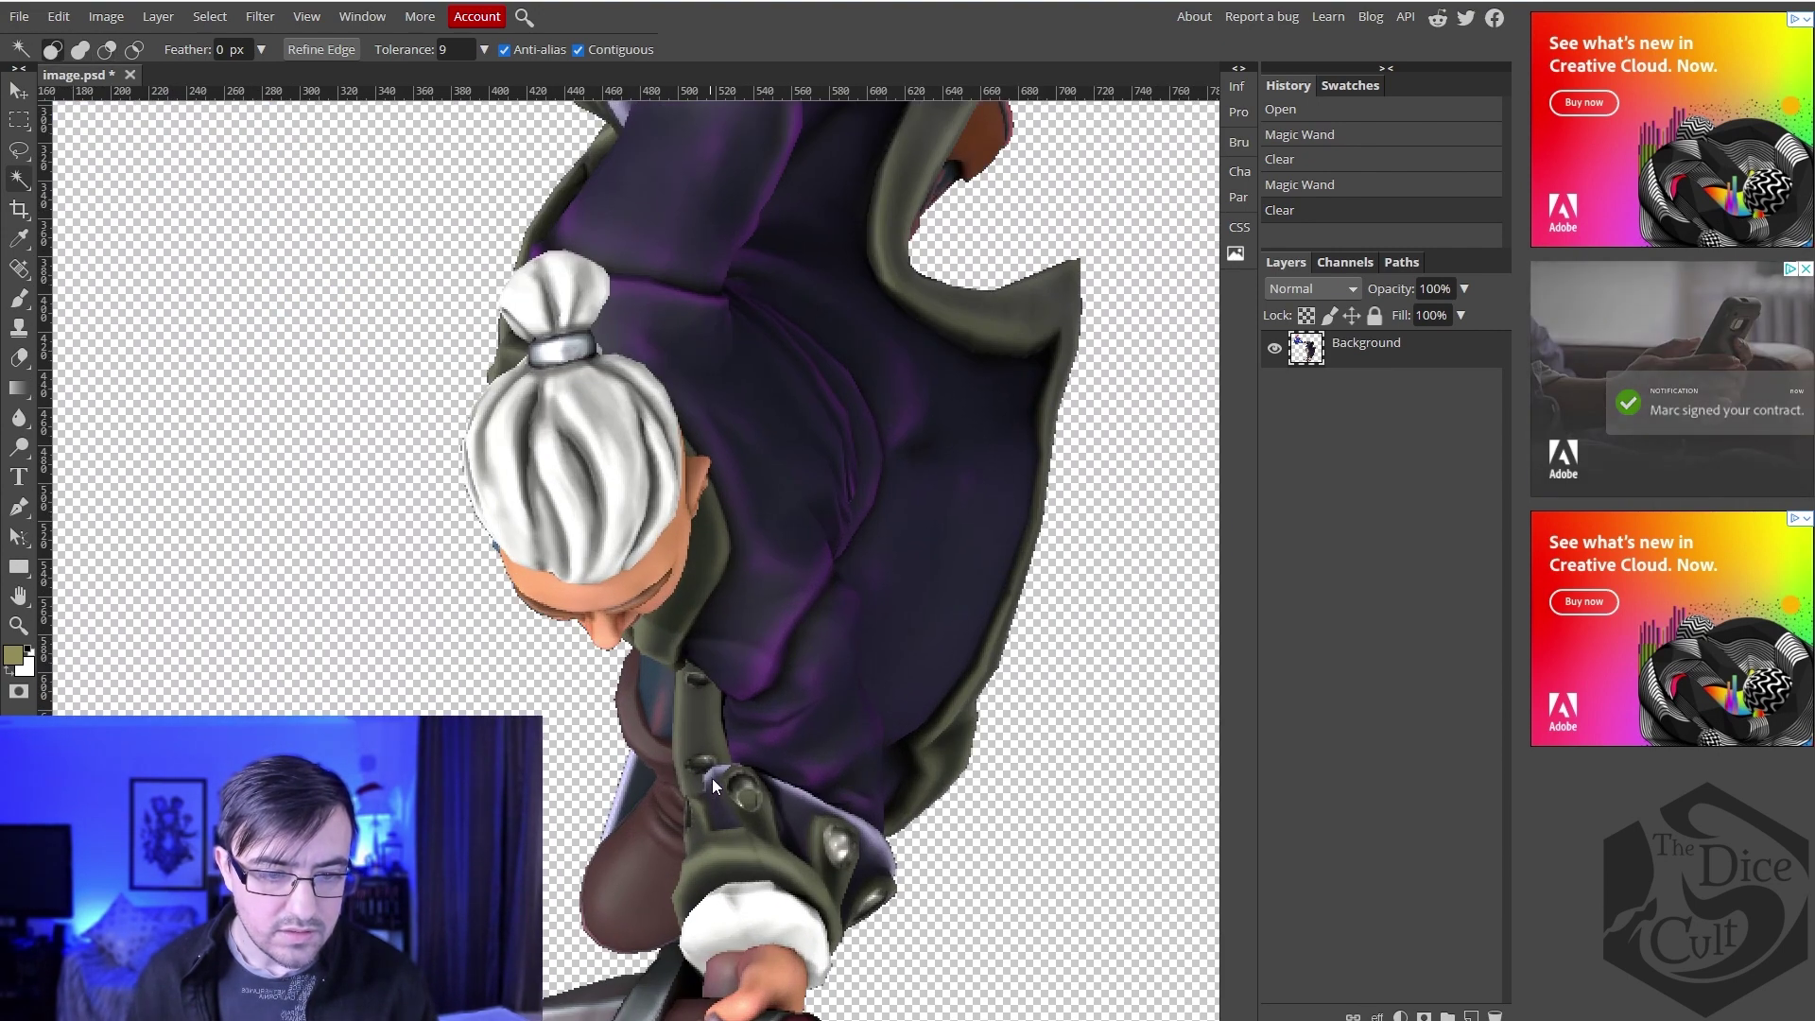
left_click_drag(713, 791, 751, 797)
scroll(708, 541, "down", 3)
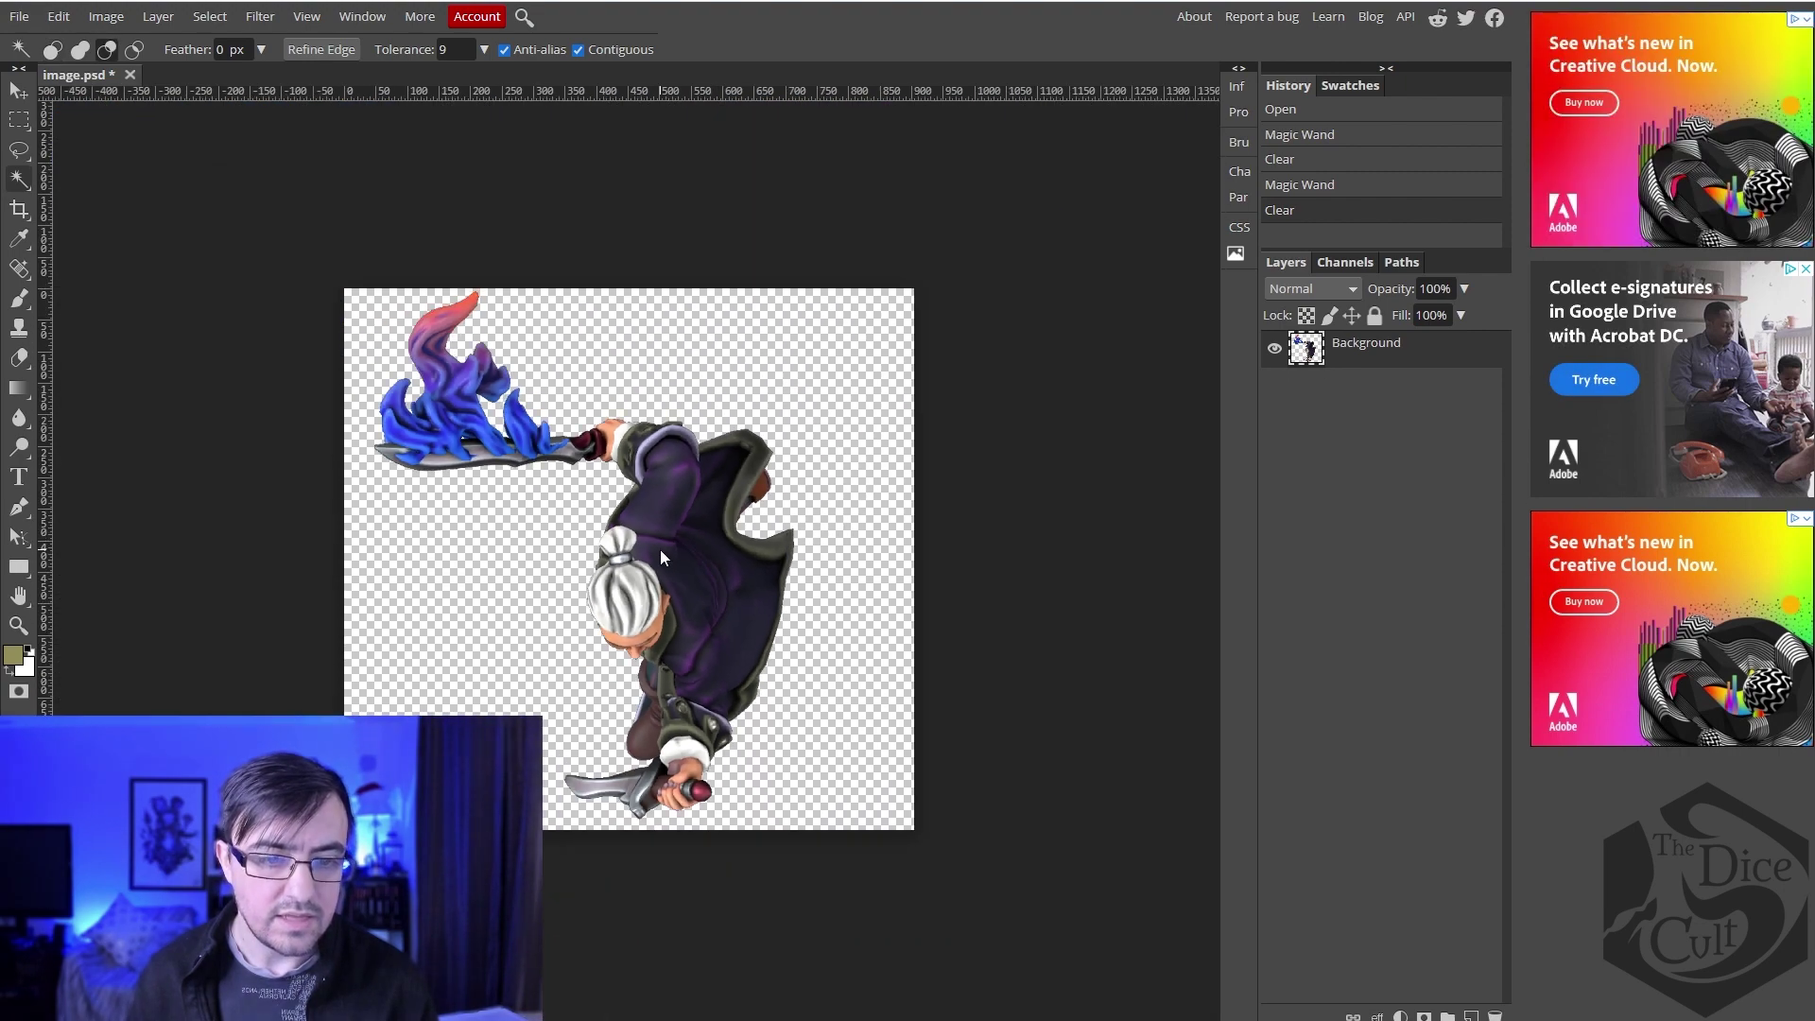
scroll(660, 551, "up", 1)
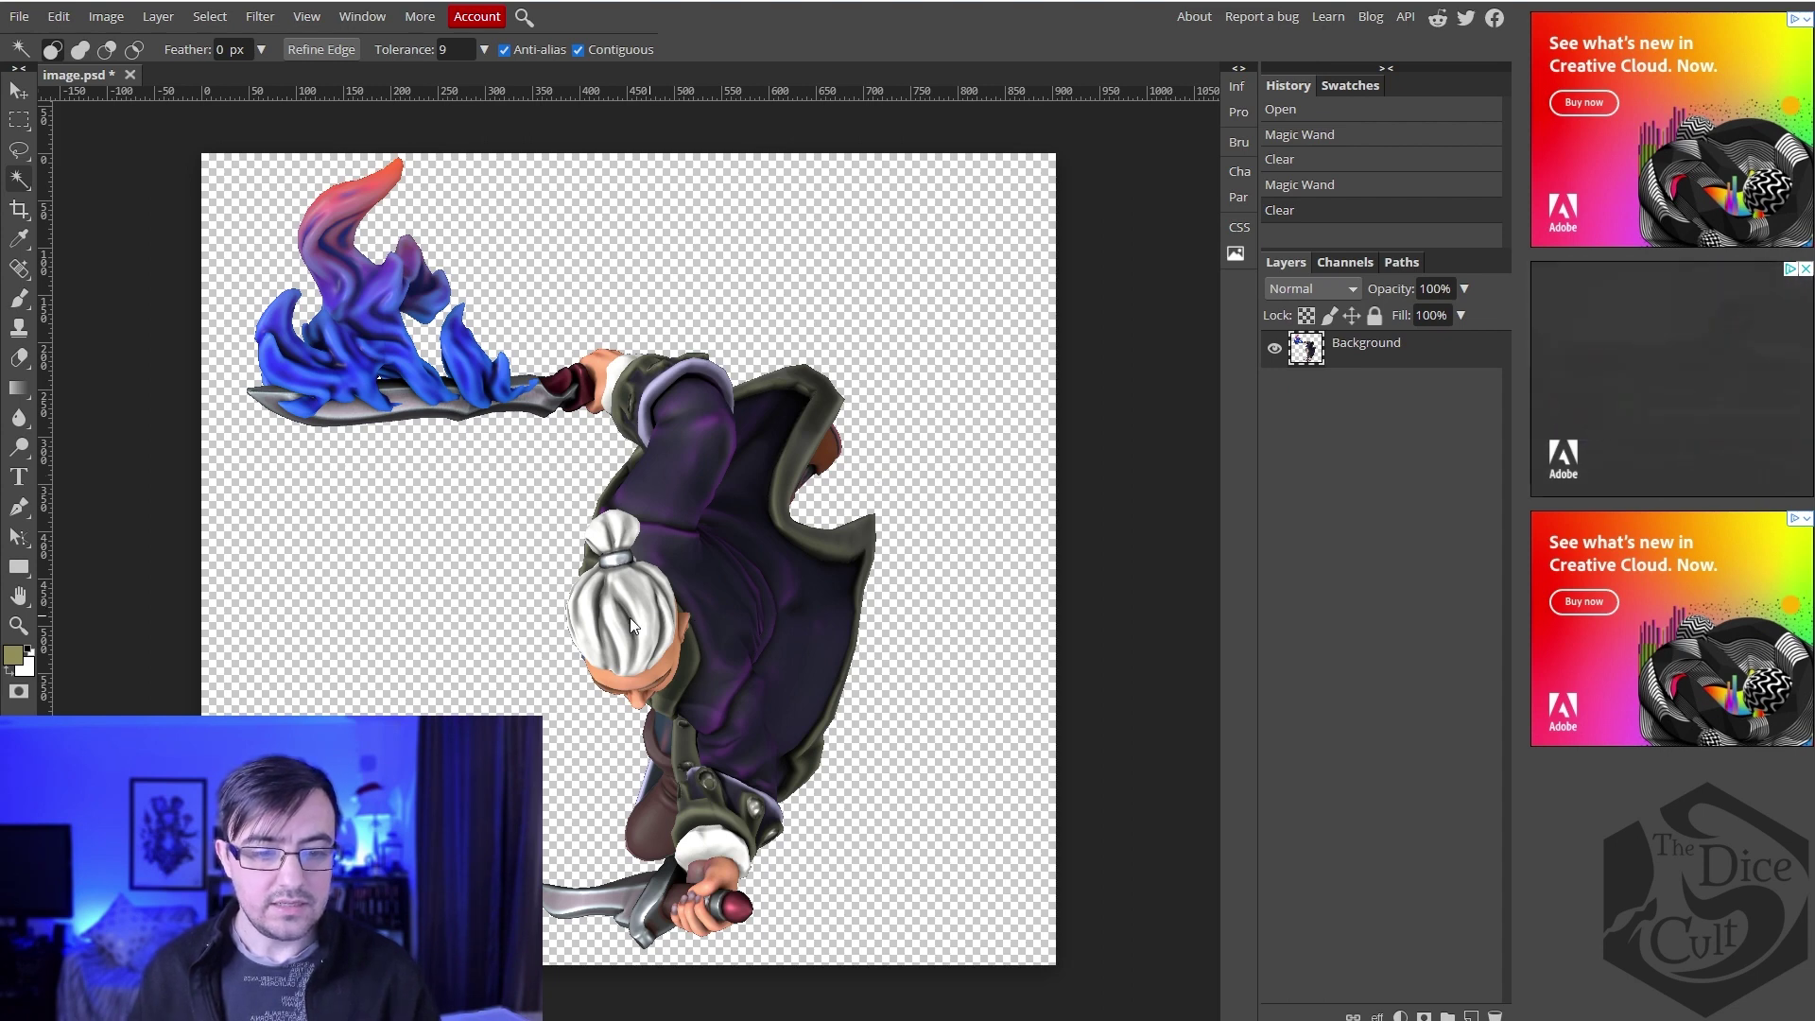
Step: Delete the dark gap between arm and body and the pale strip beside the arm
scroll(649, 790, "up", 3)
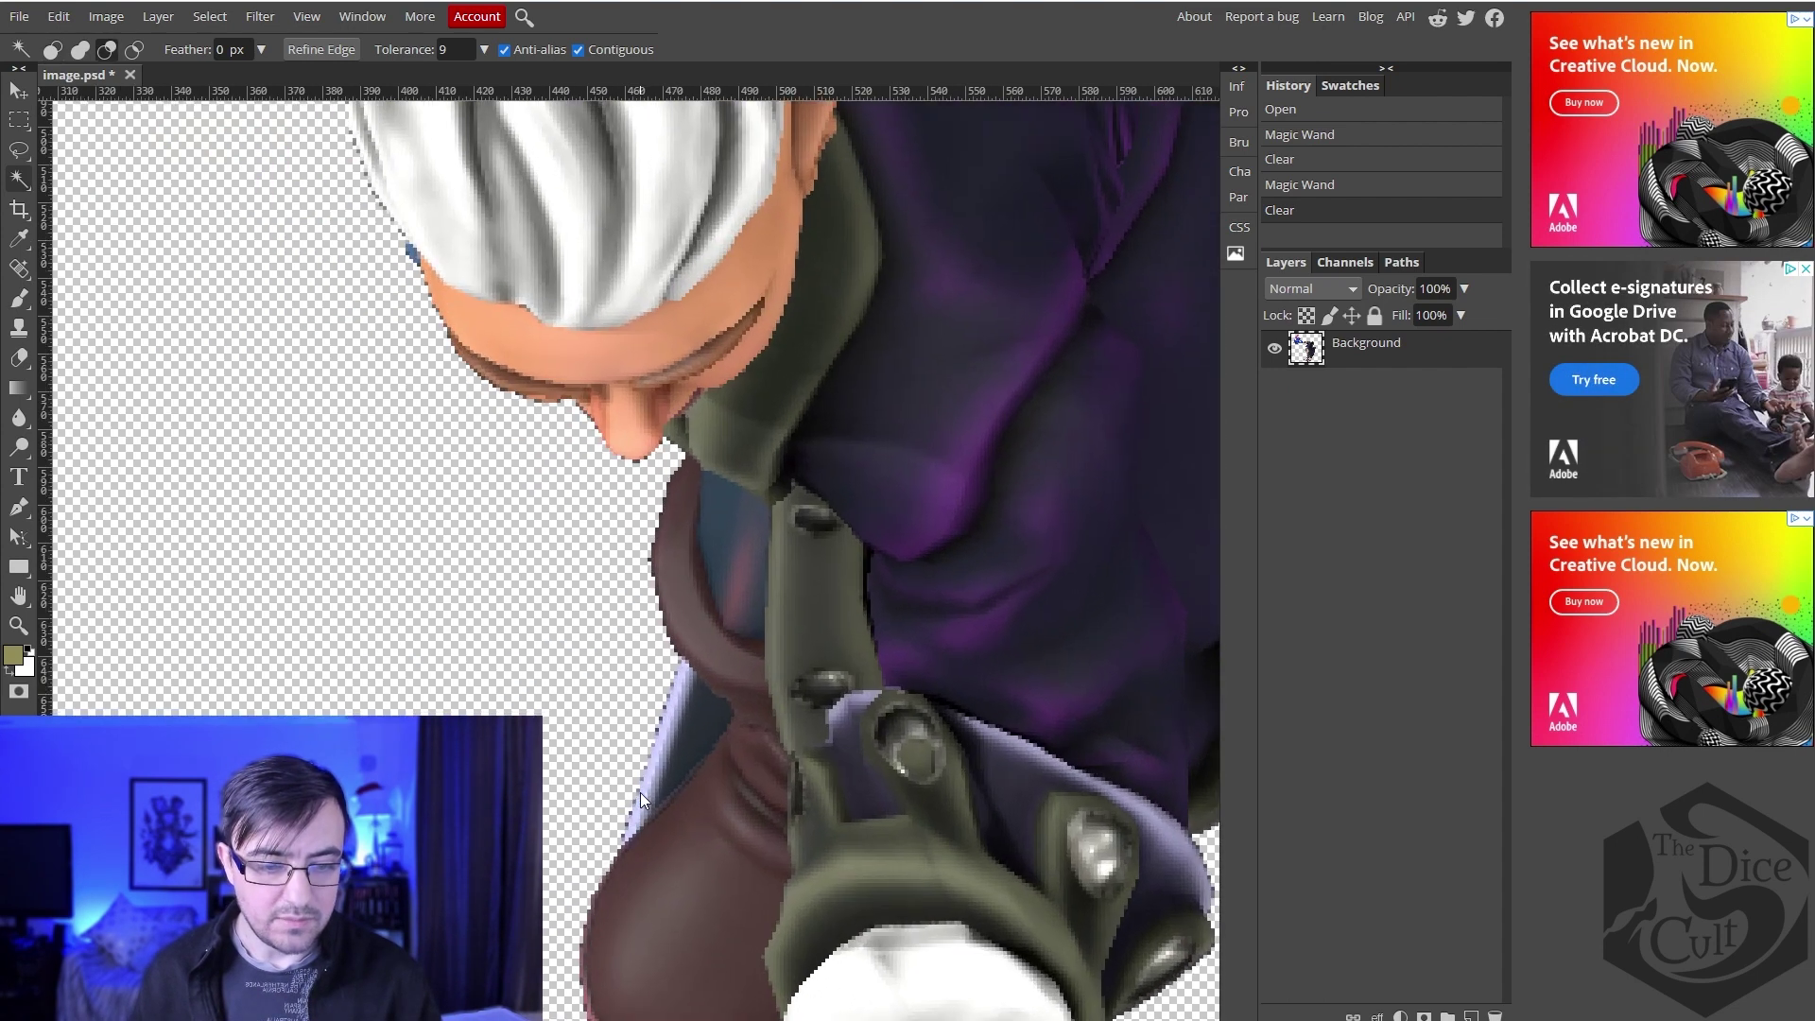
left_click(692, 733)
key("Delete")
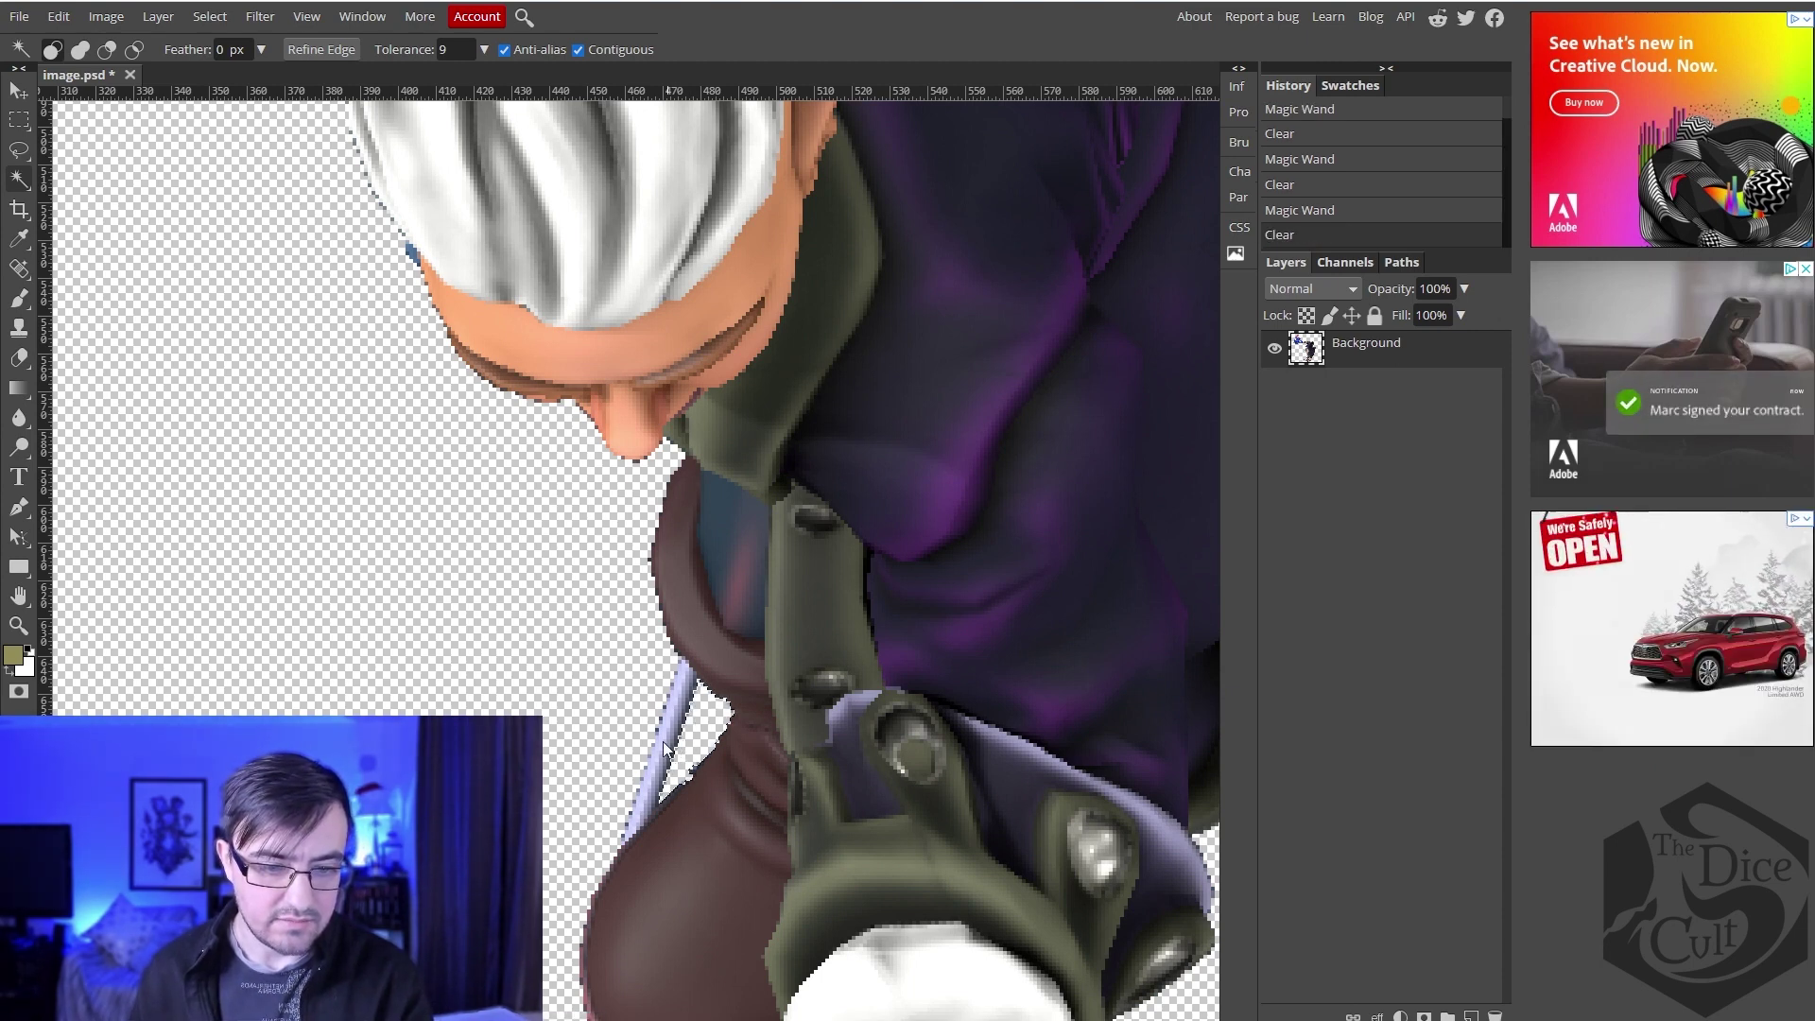
left_click(667, 746)
key("Delete")
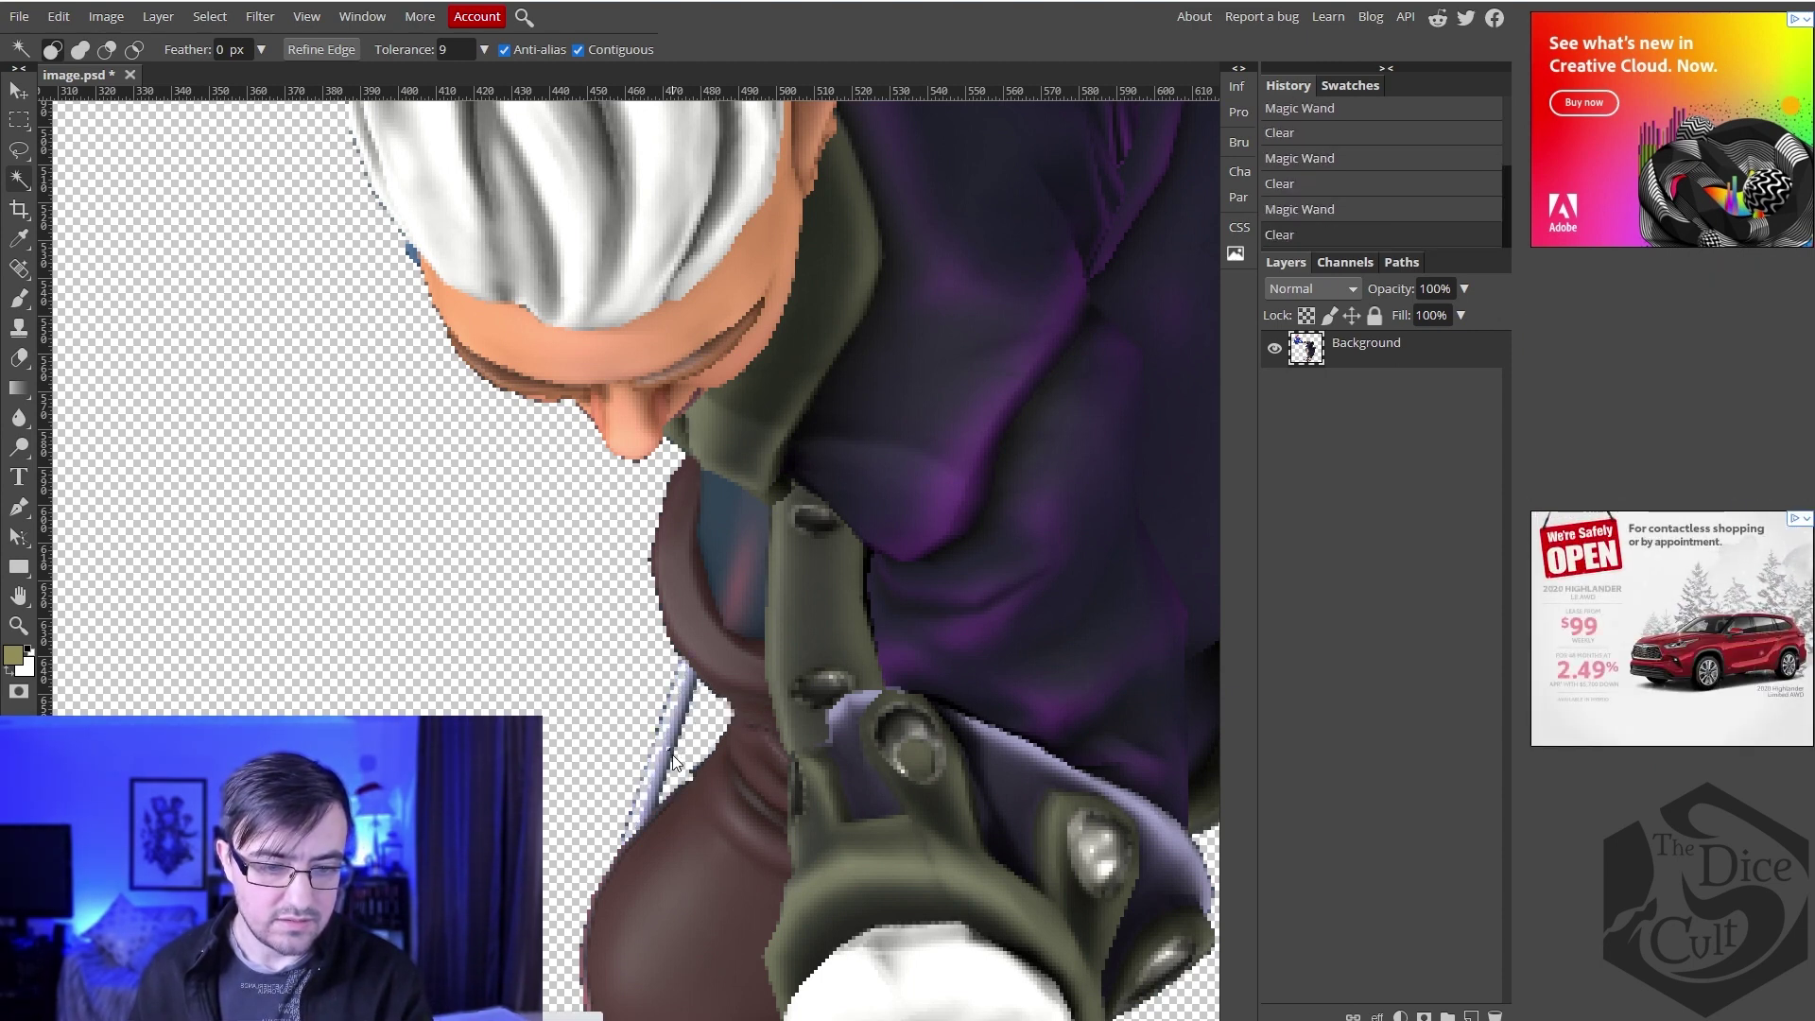
Step: Deselect and hand-erase the remaining bluish fringe along the figure's left edge
left_click(19, 357)
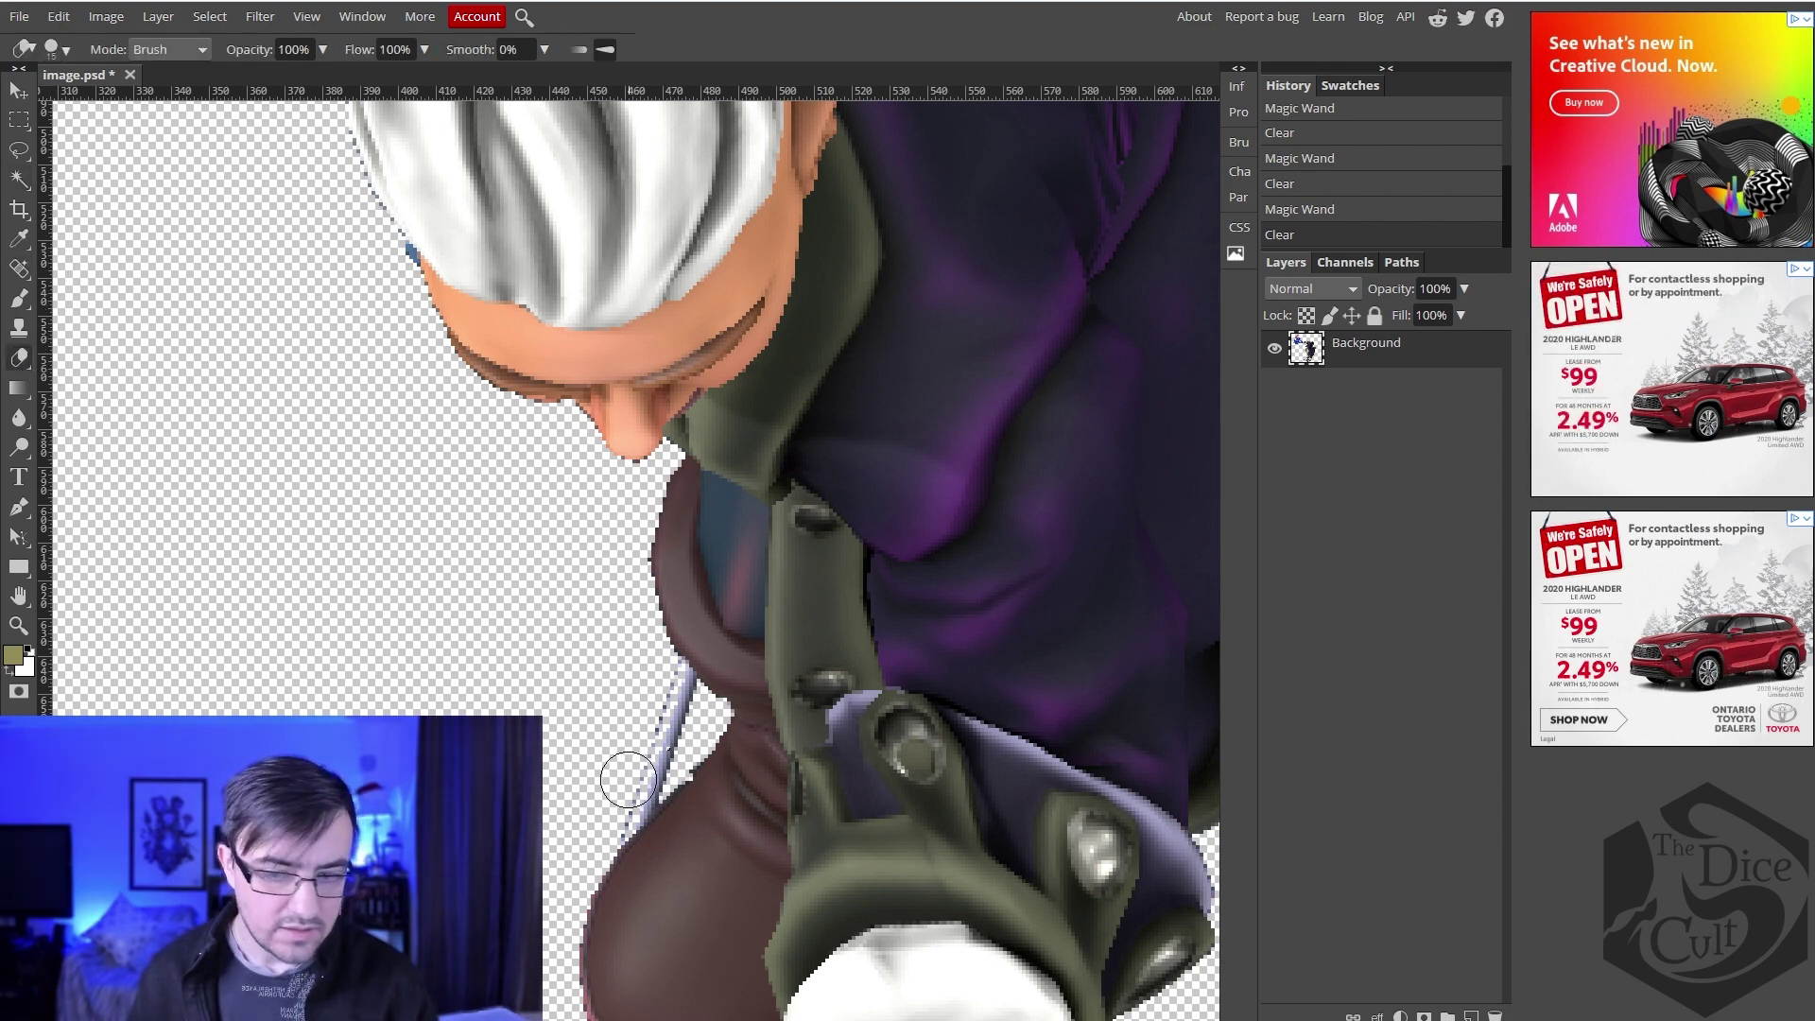
left_click_drag(619, 775, 629, 766)
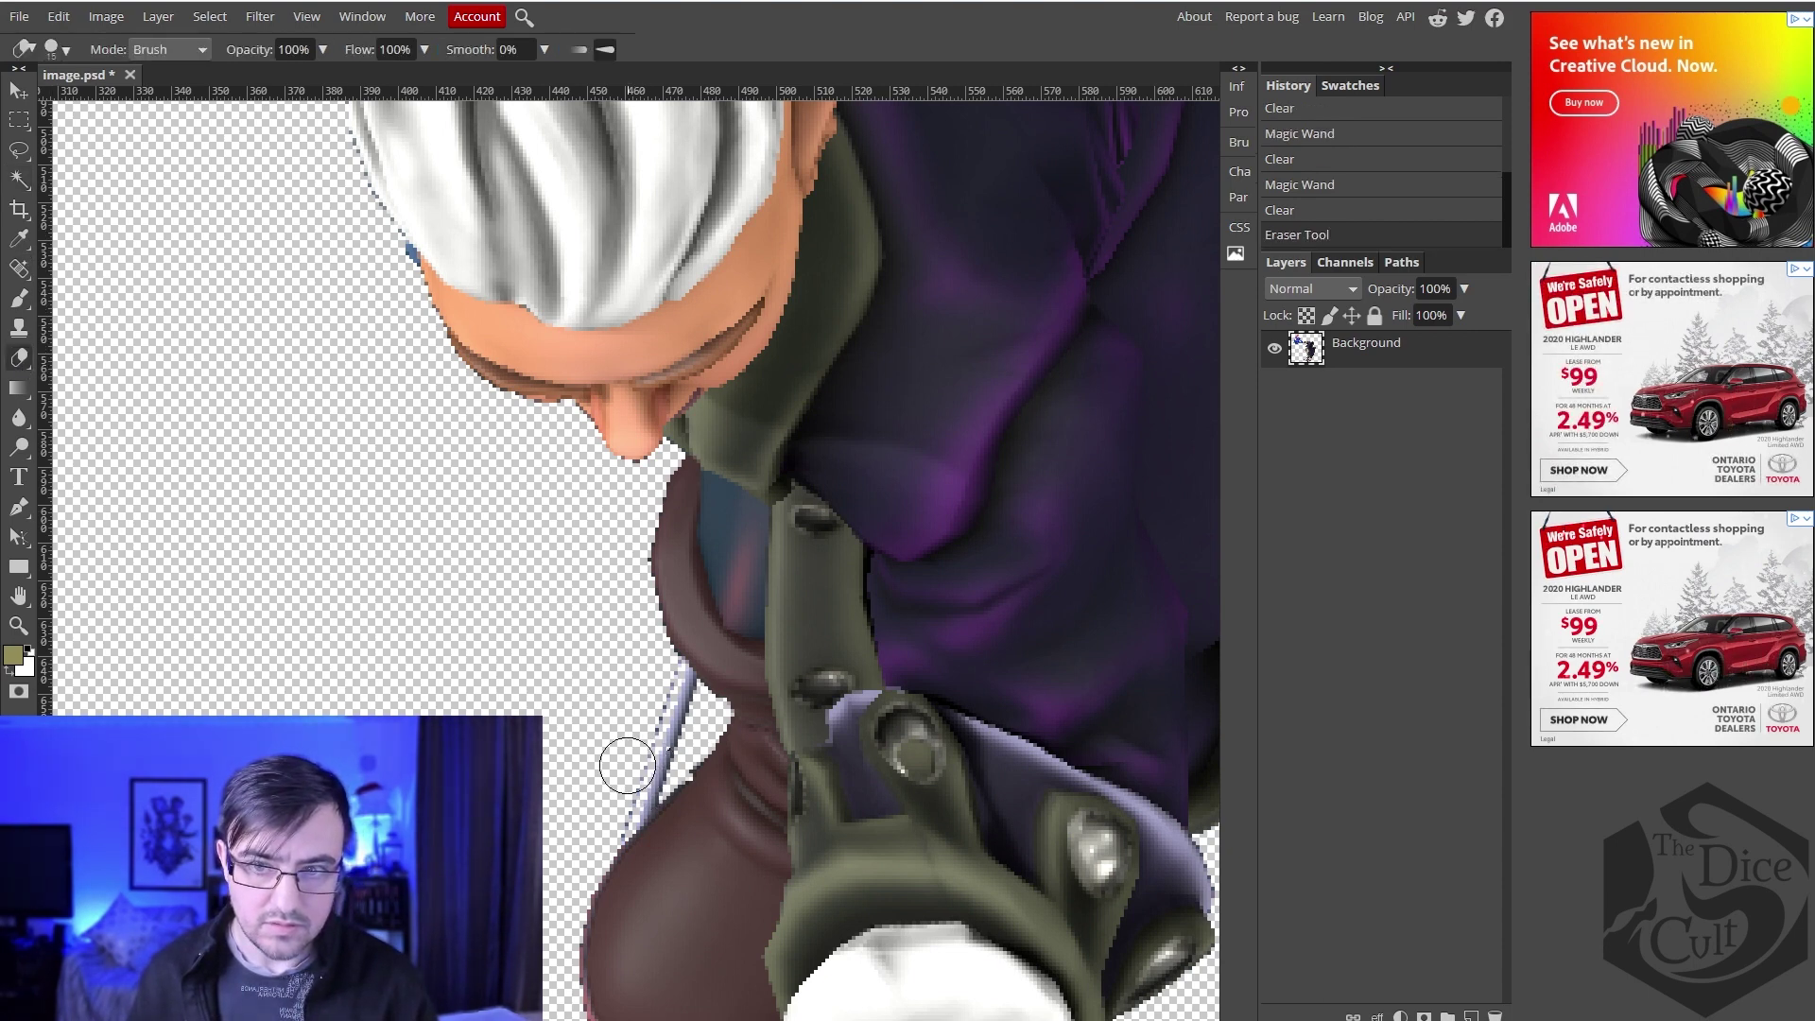
left_click(116, 21)
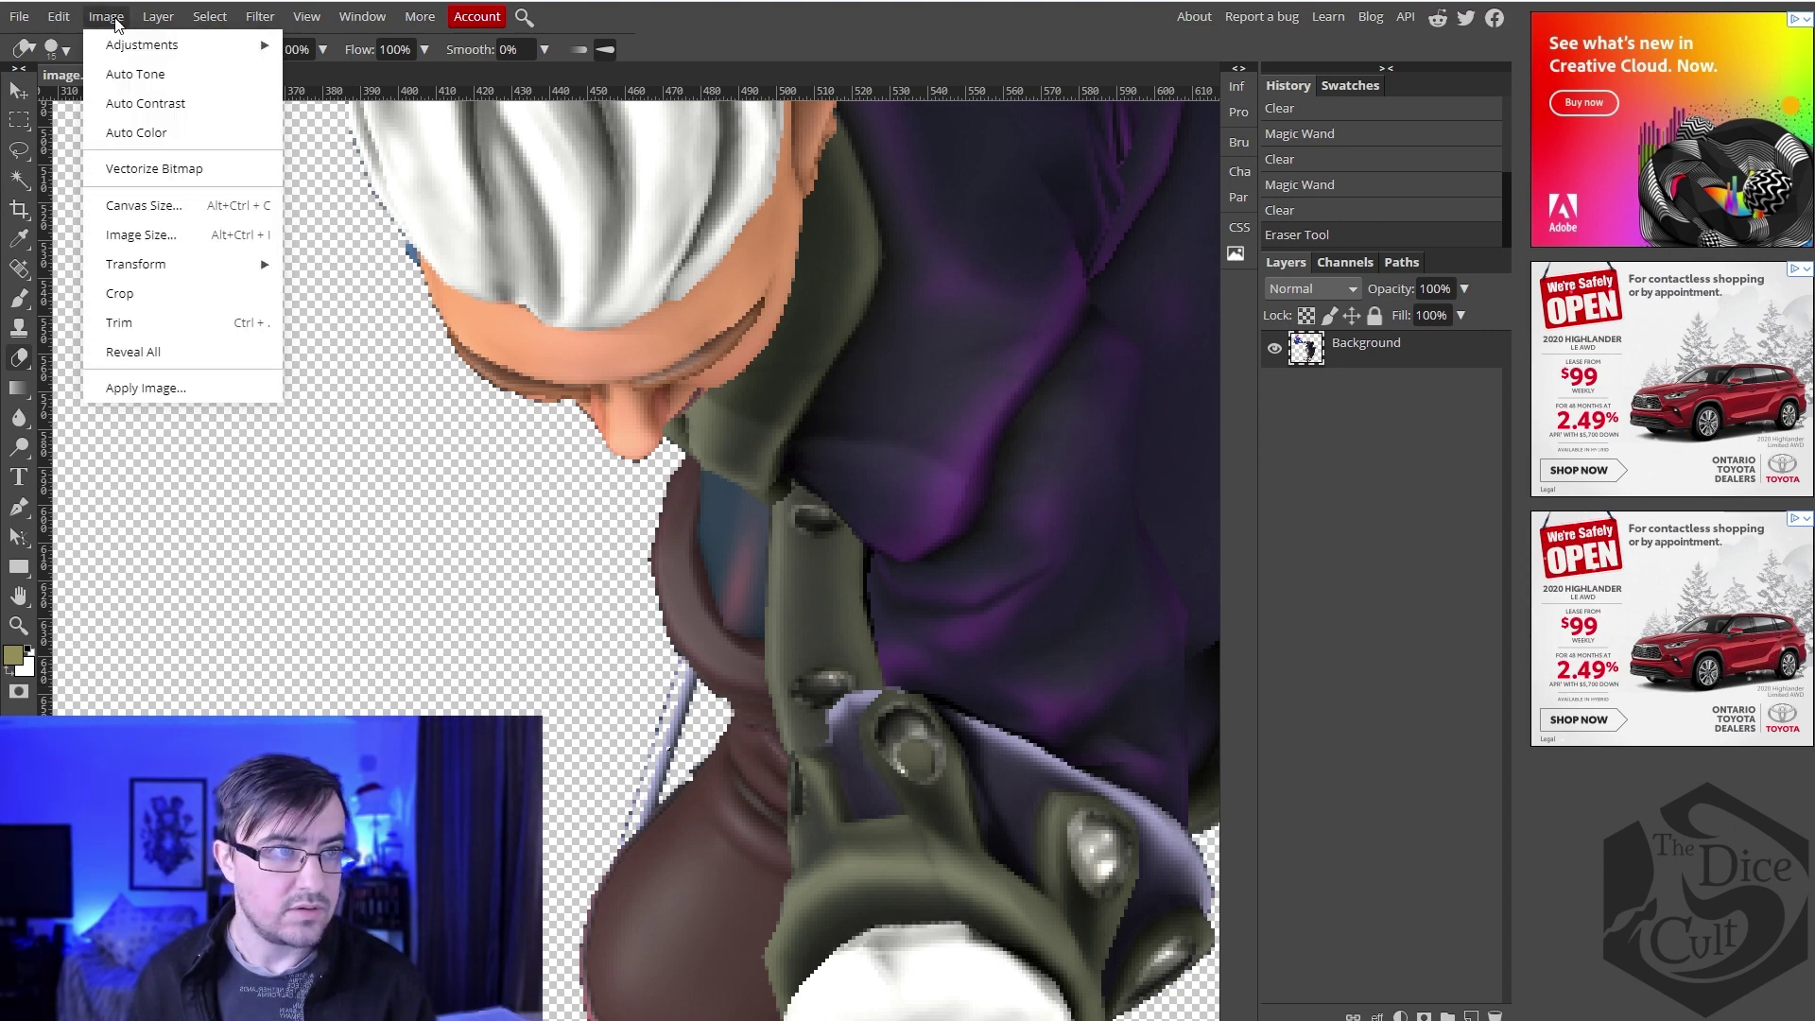
left_click(232, 70)
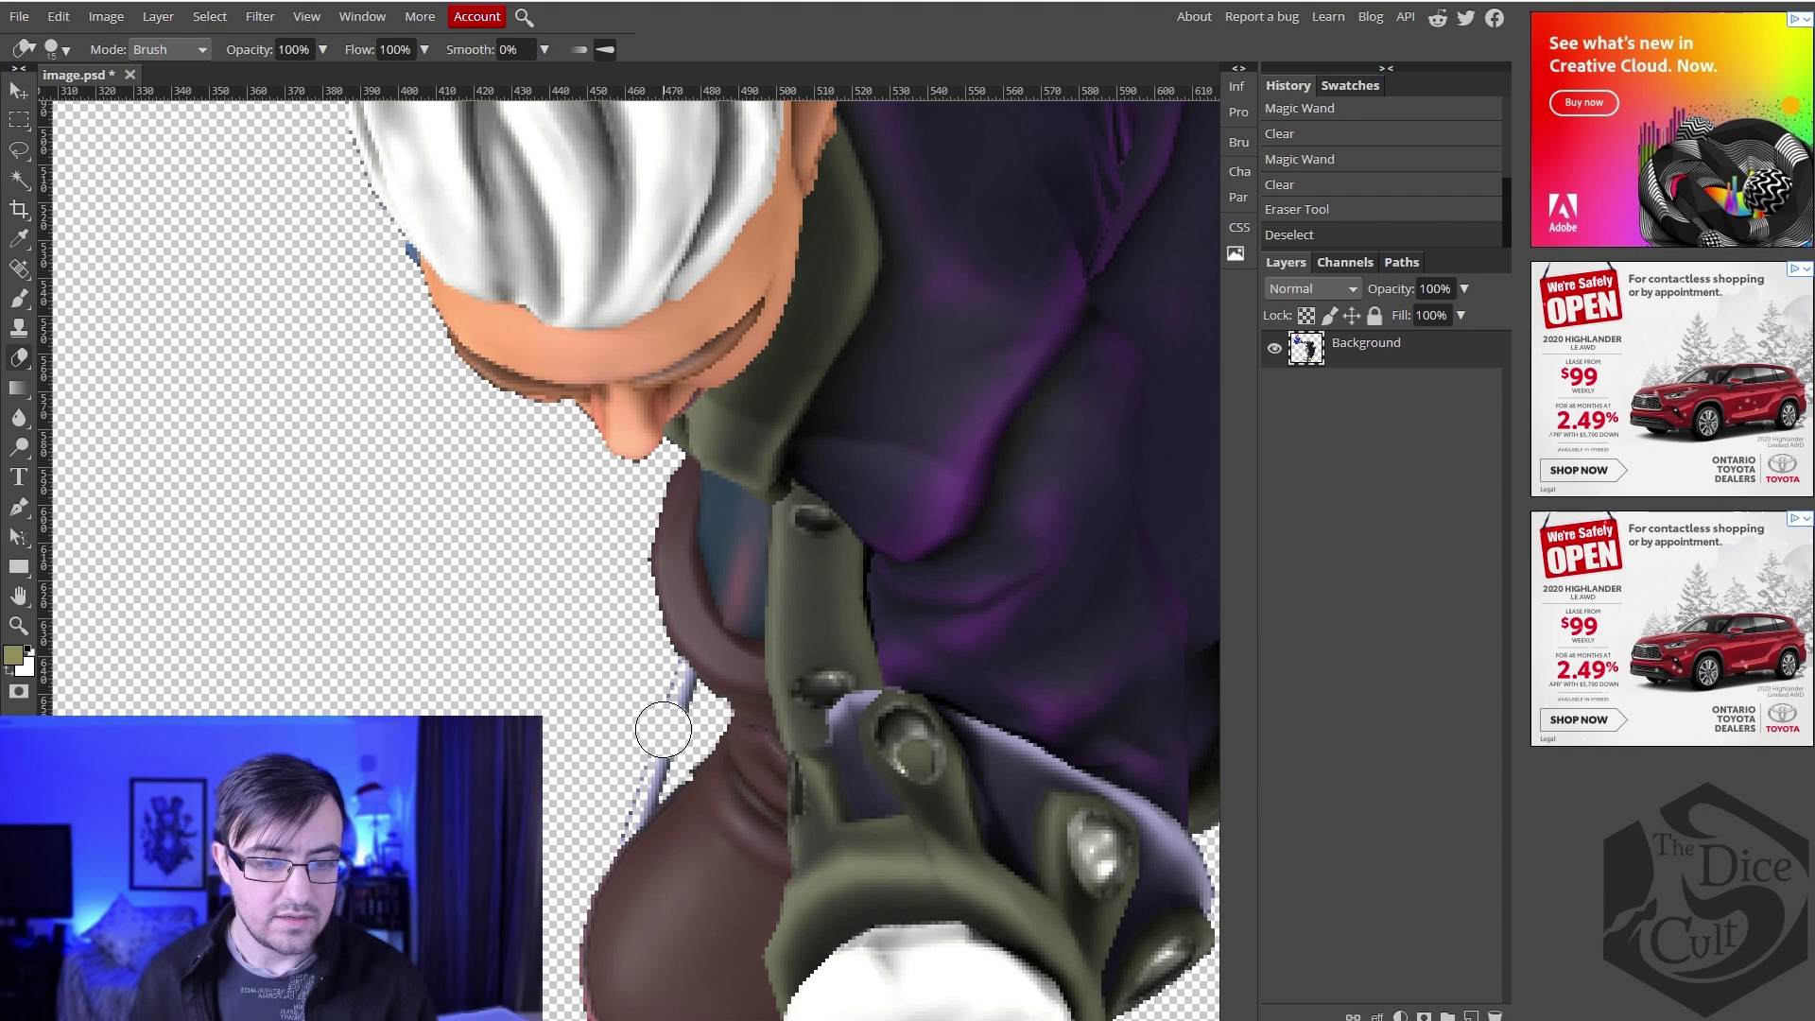
mouse_move(663, 728)
left_mouse_down()
mouse_move(617, 767)
mouse_move(647, 767)
mouse_move(604, 823)
mouse_move(652, 756)
mouse_move(666, 683)
mouse_move(629, 739)
left_mouse_up()
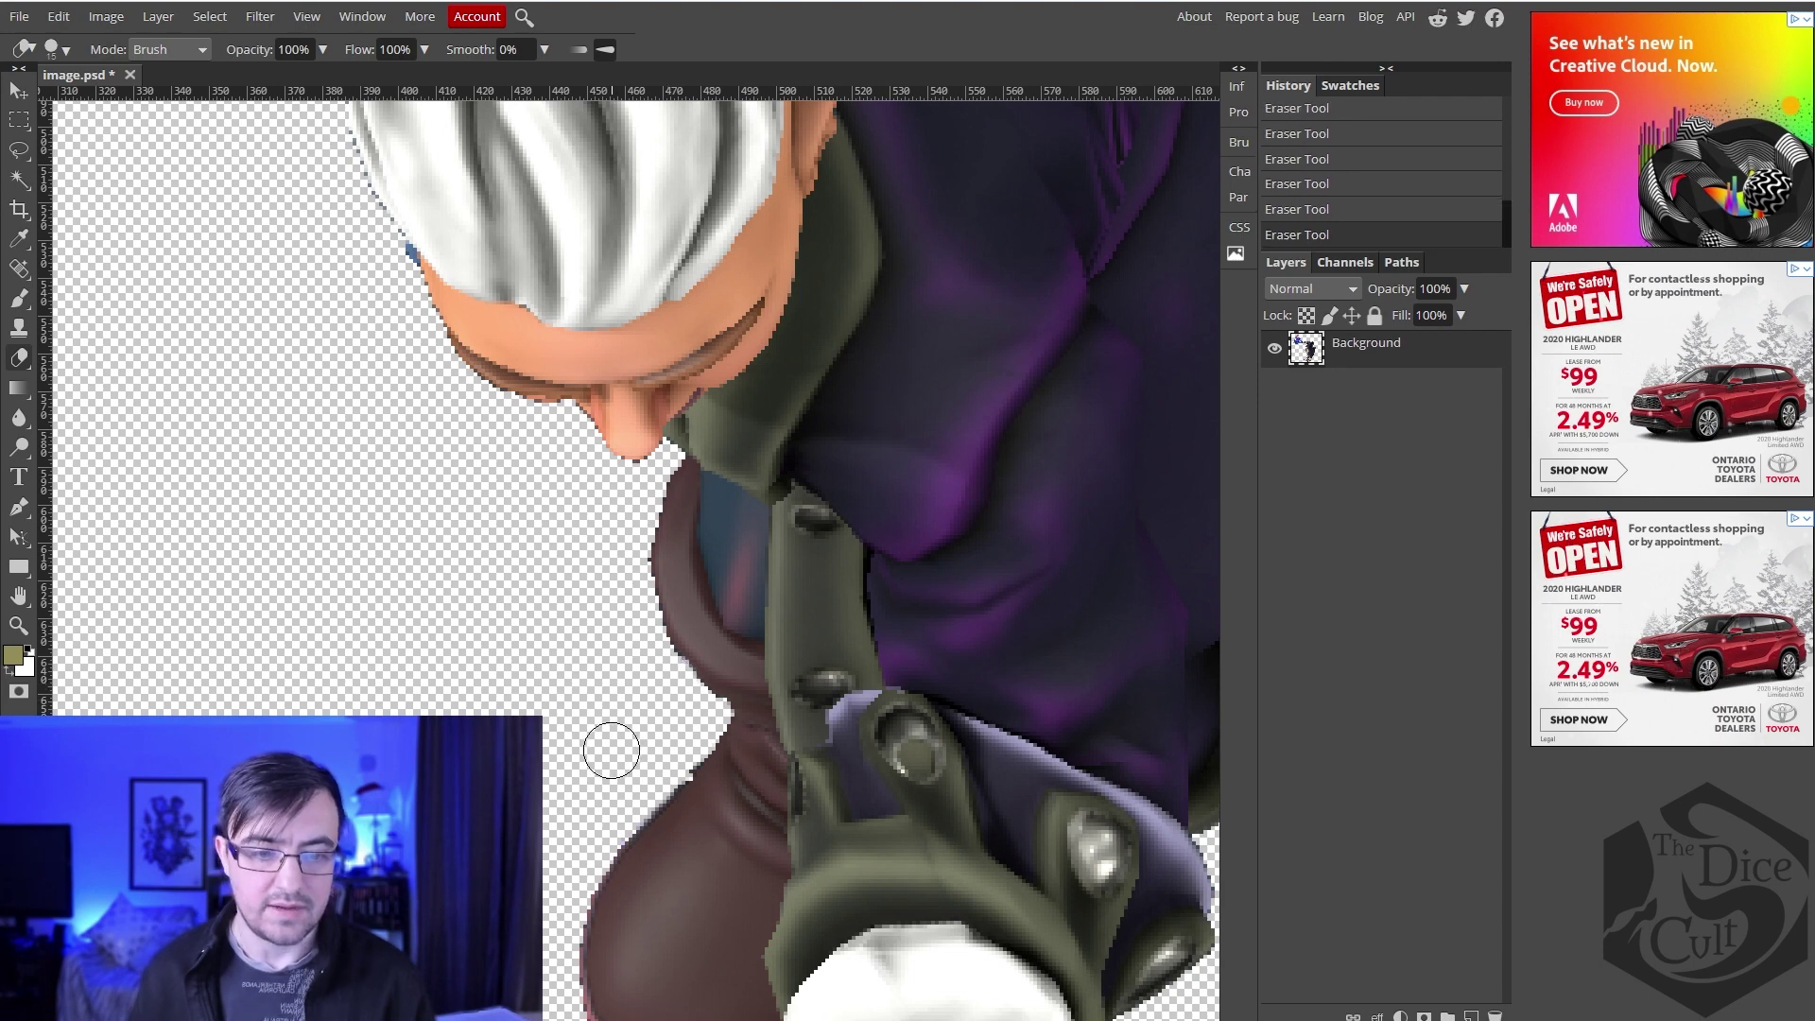
scroll(608, 749, "down", 8)
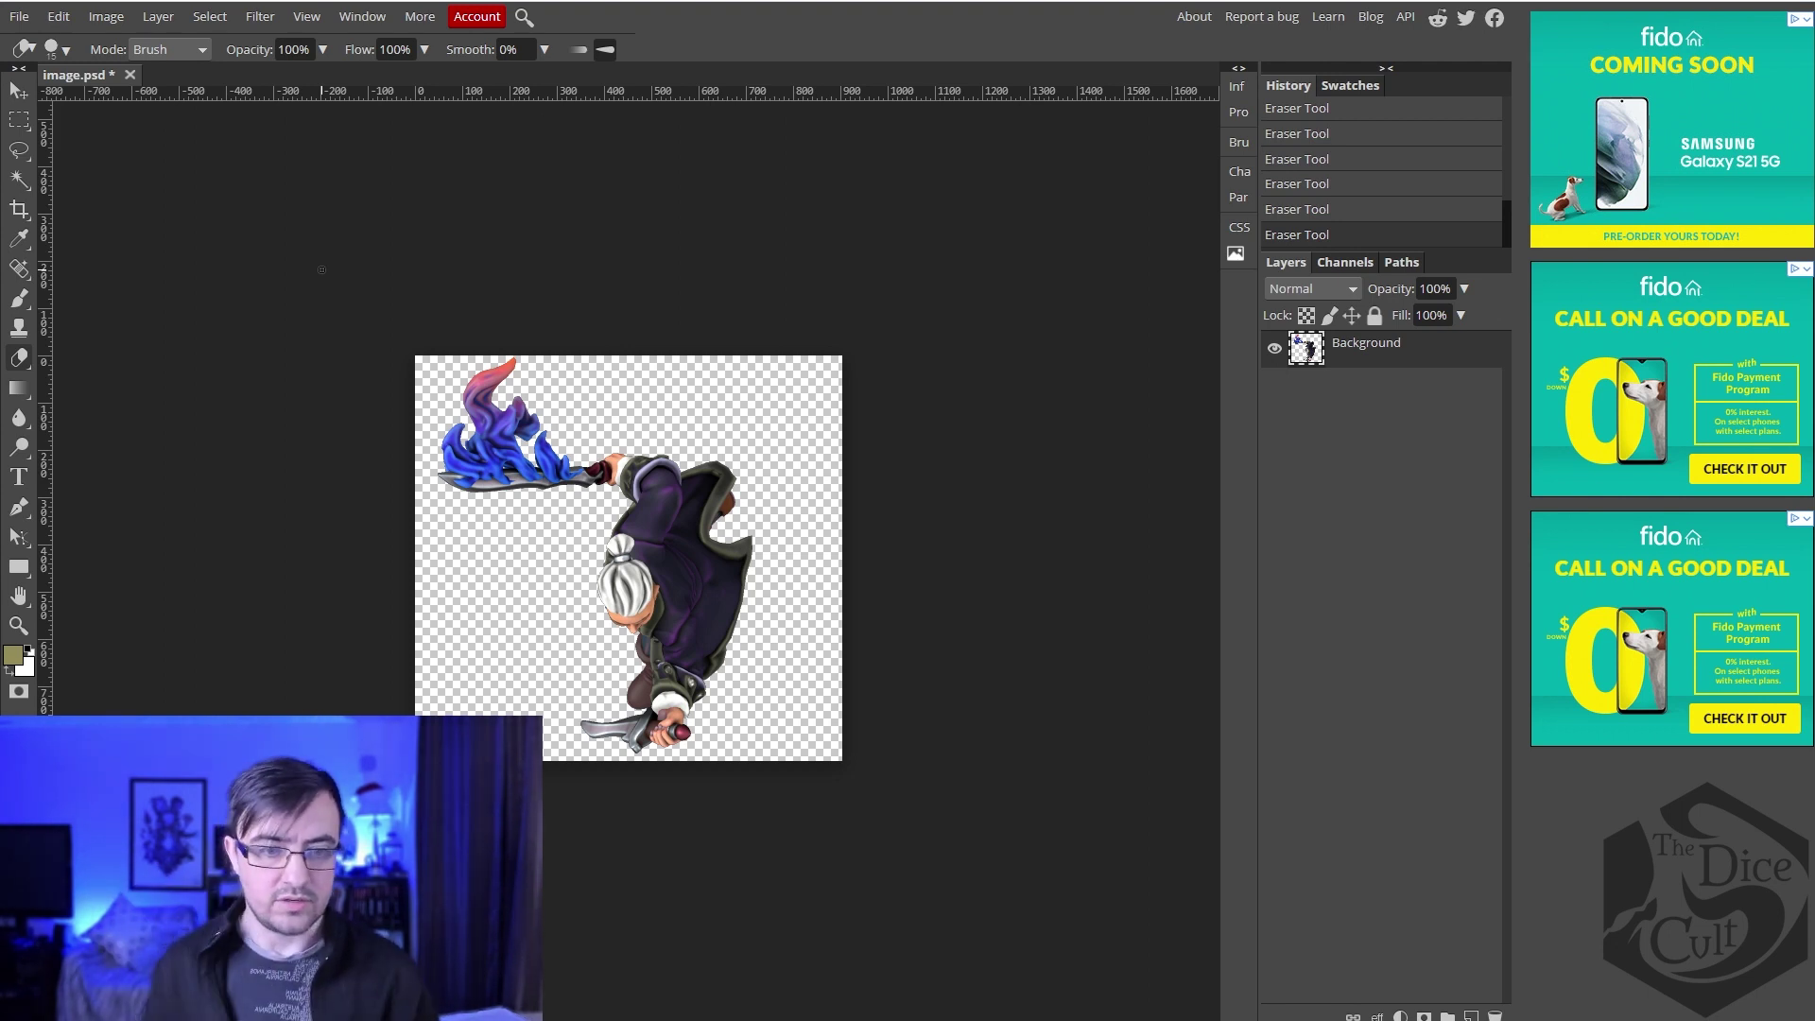
Step: Resize the canvas to 2000 × 2000 px with a centre anchor
left_click(107, 25)
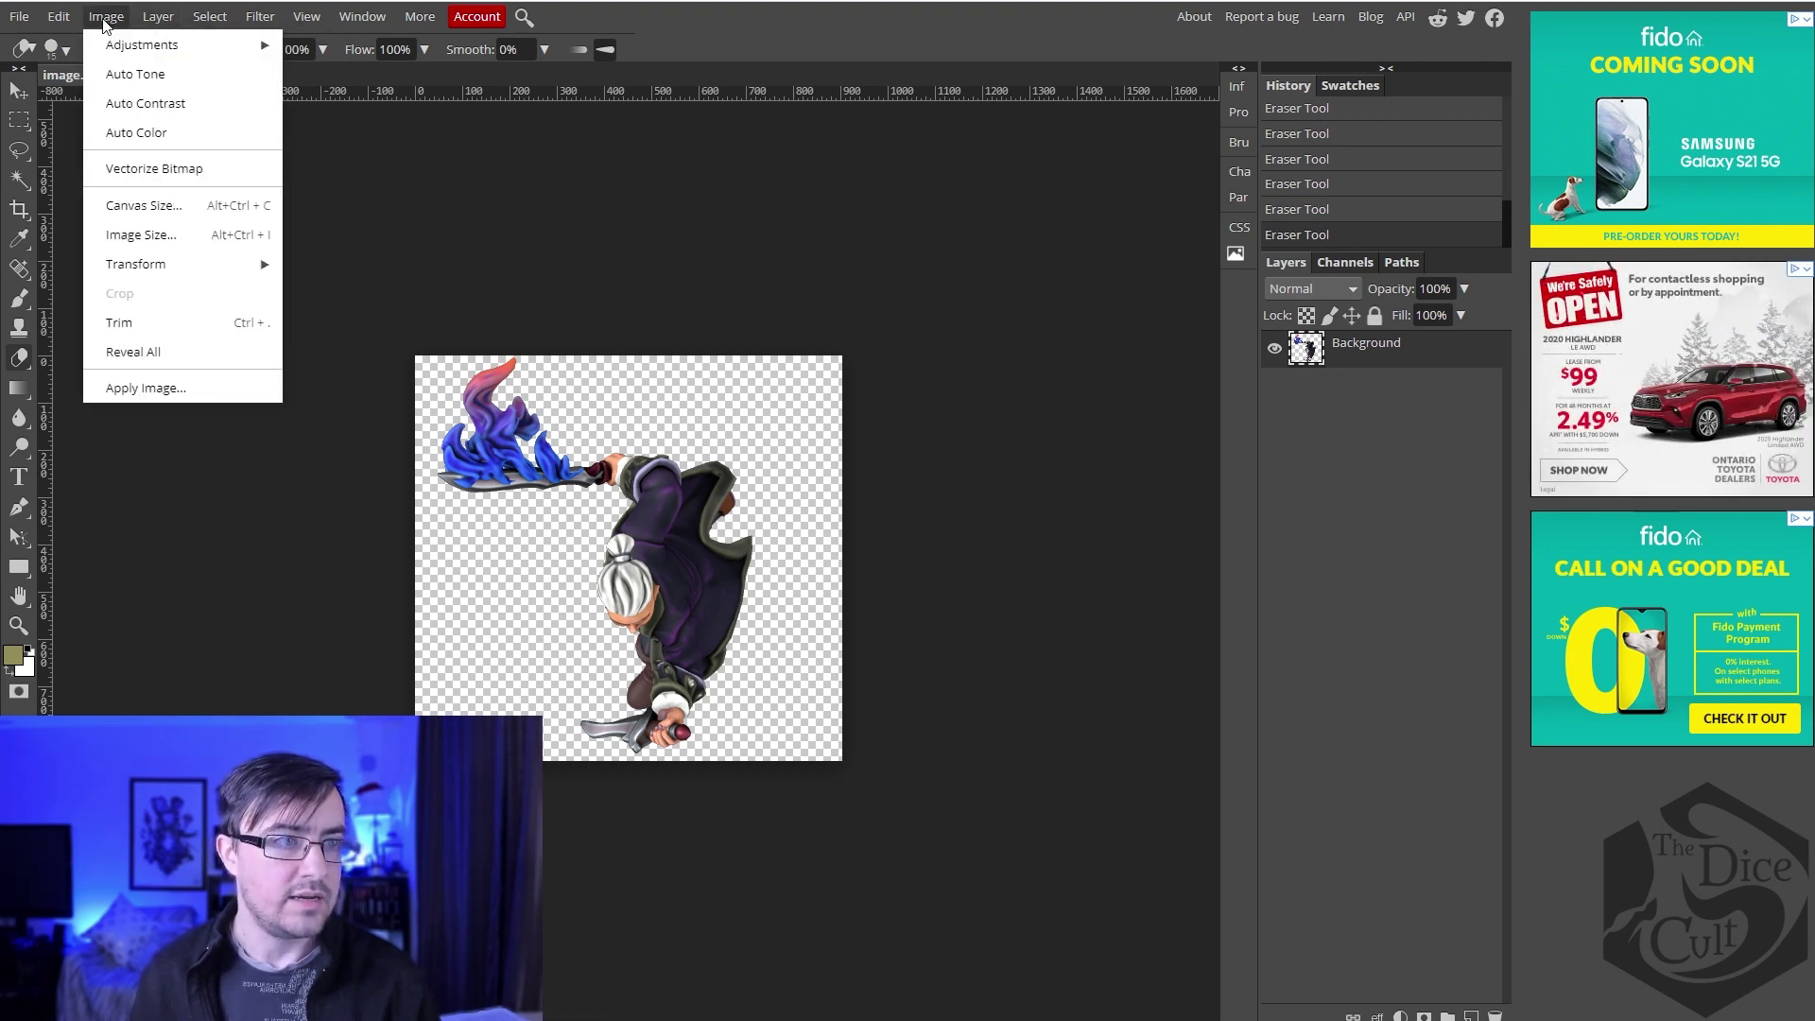
left_click(168, 210)
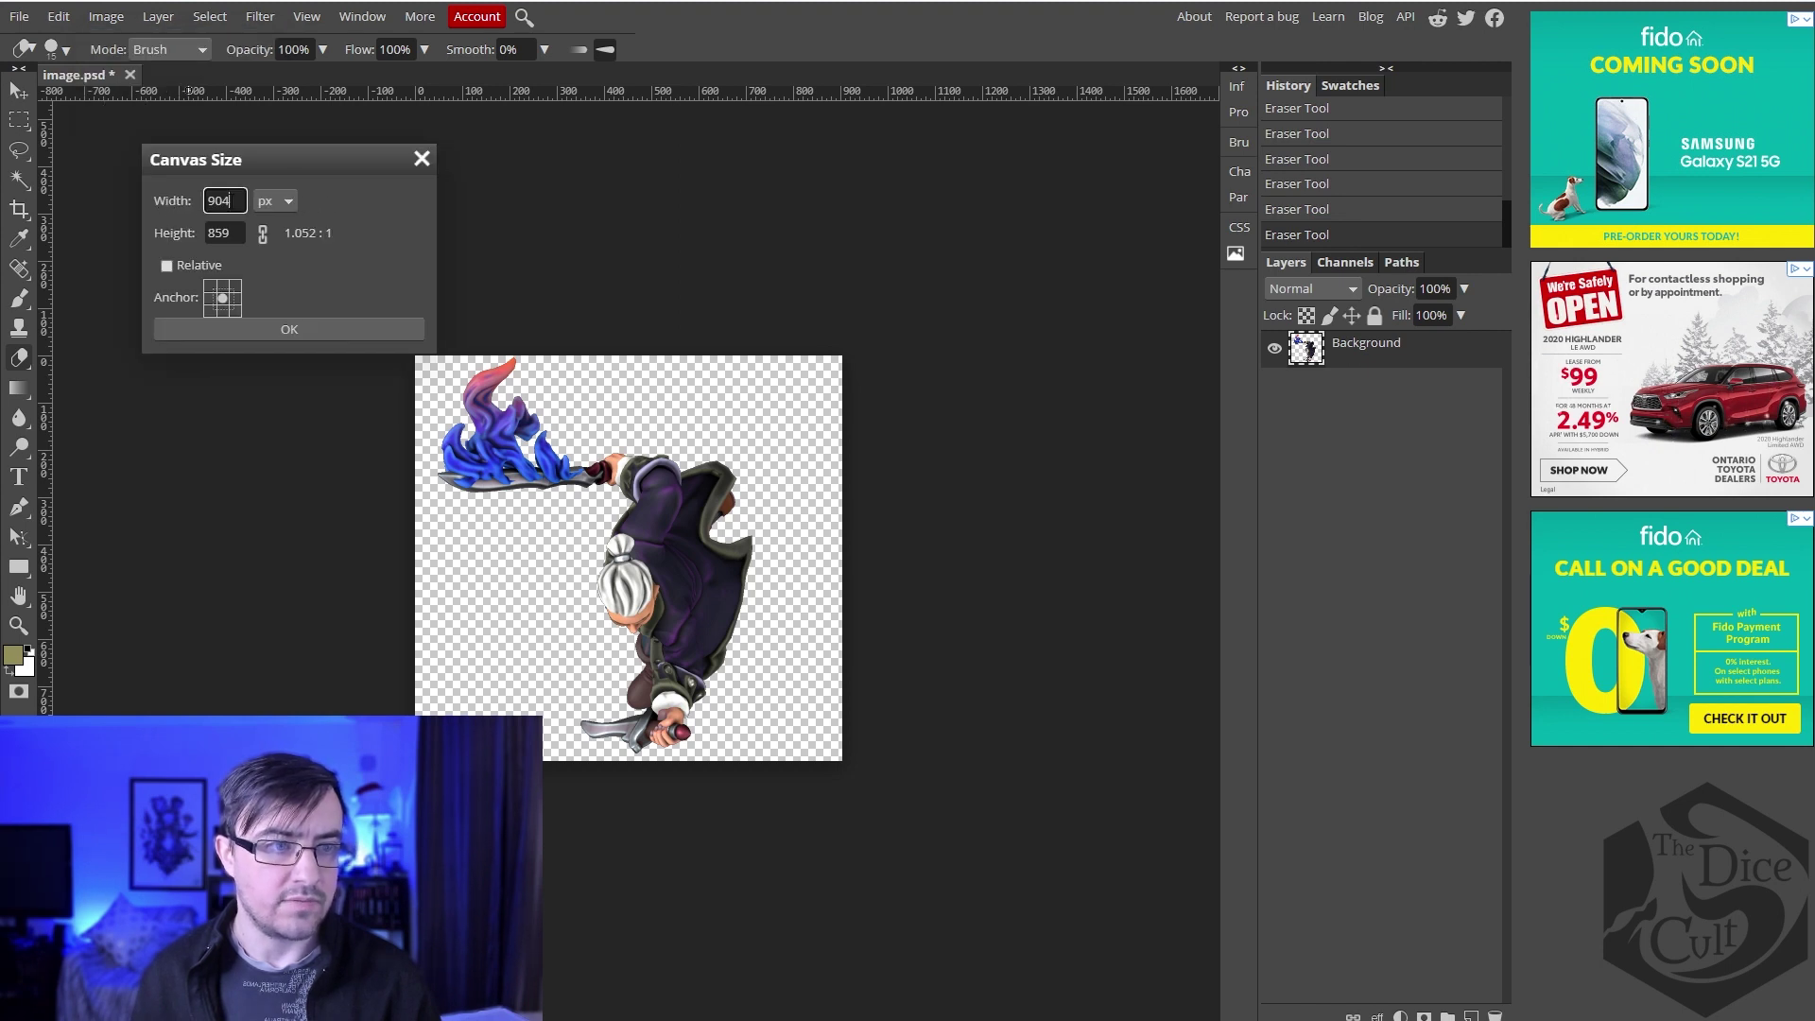
type("2000")
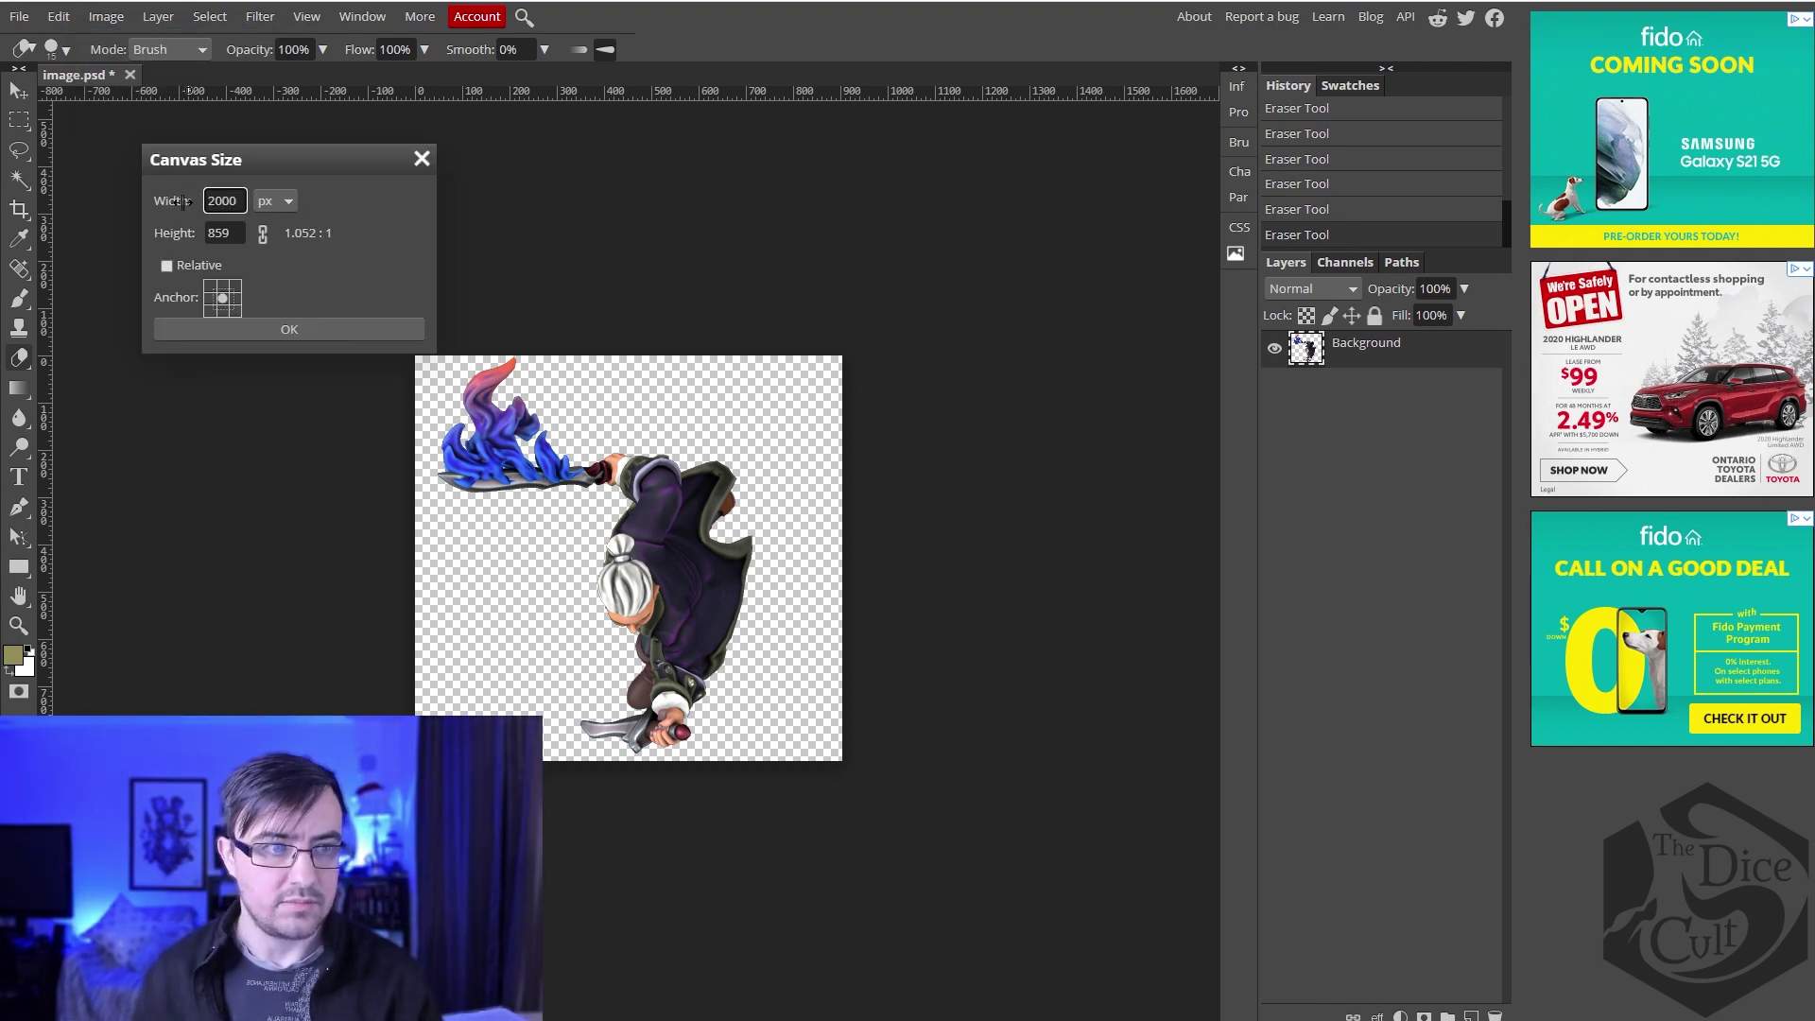
type("2000")
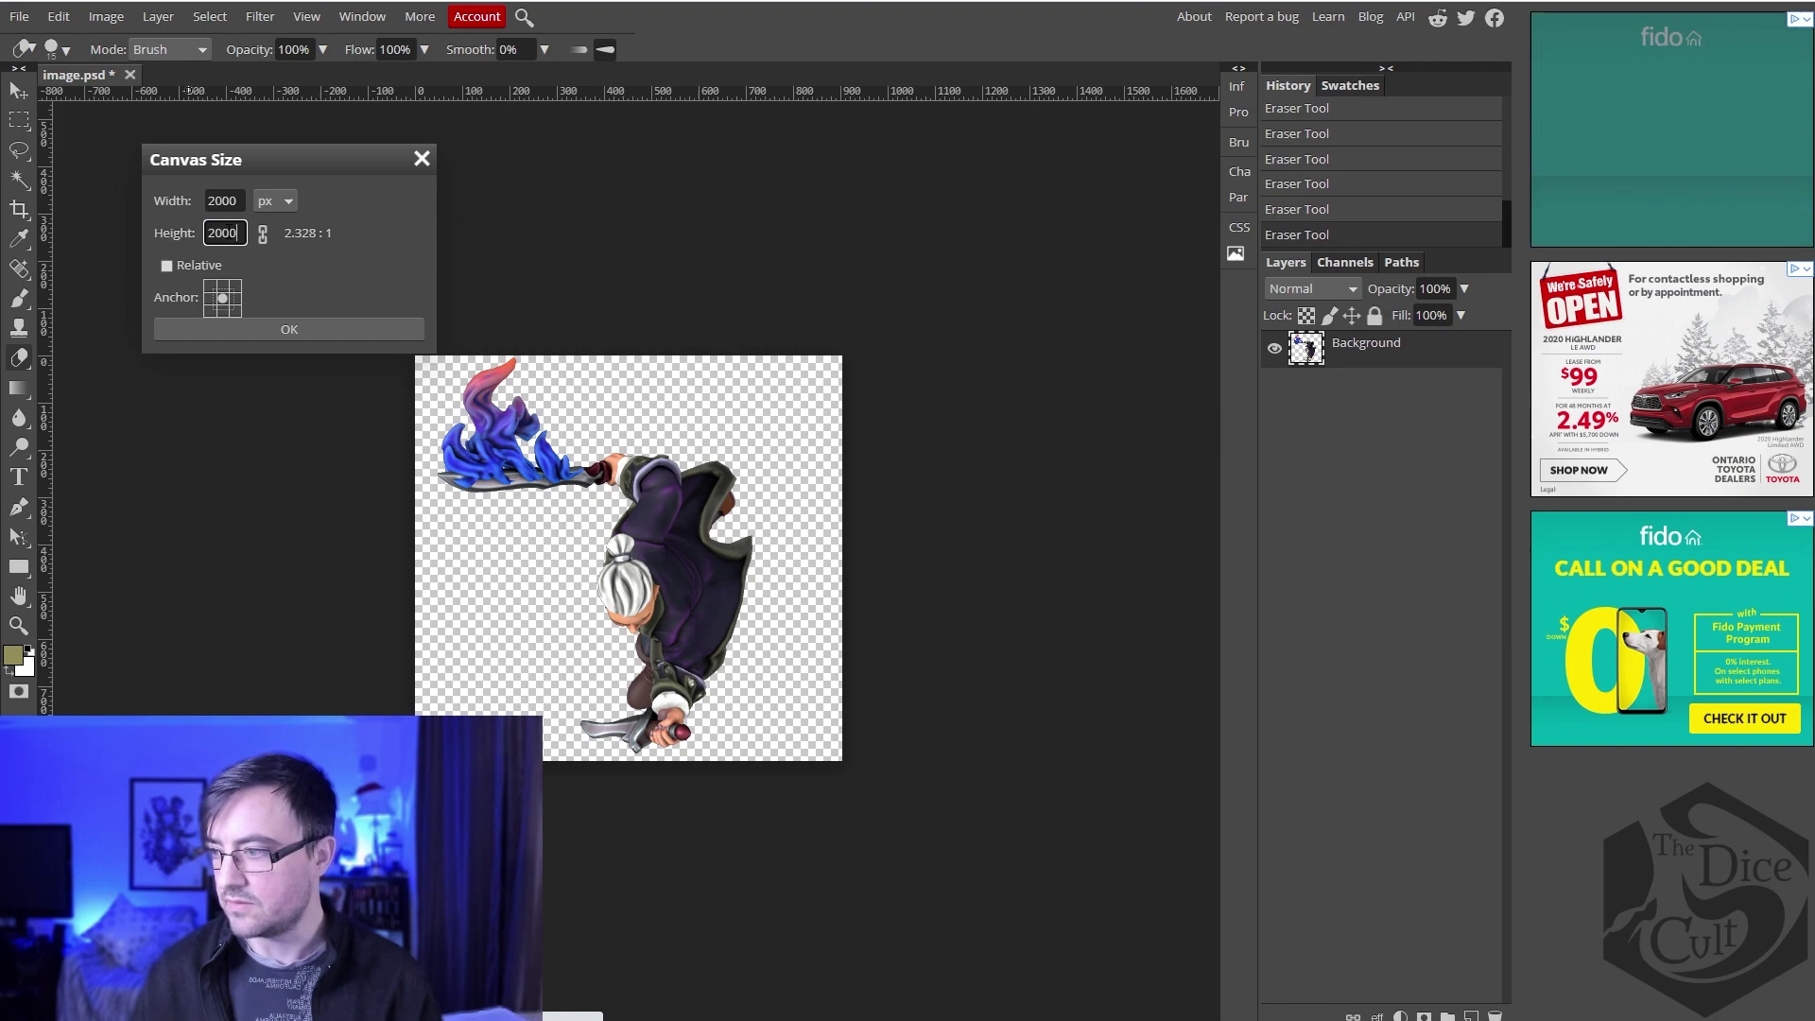
left_click(290, 328)
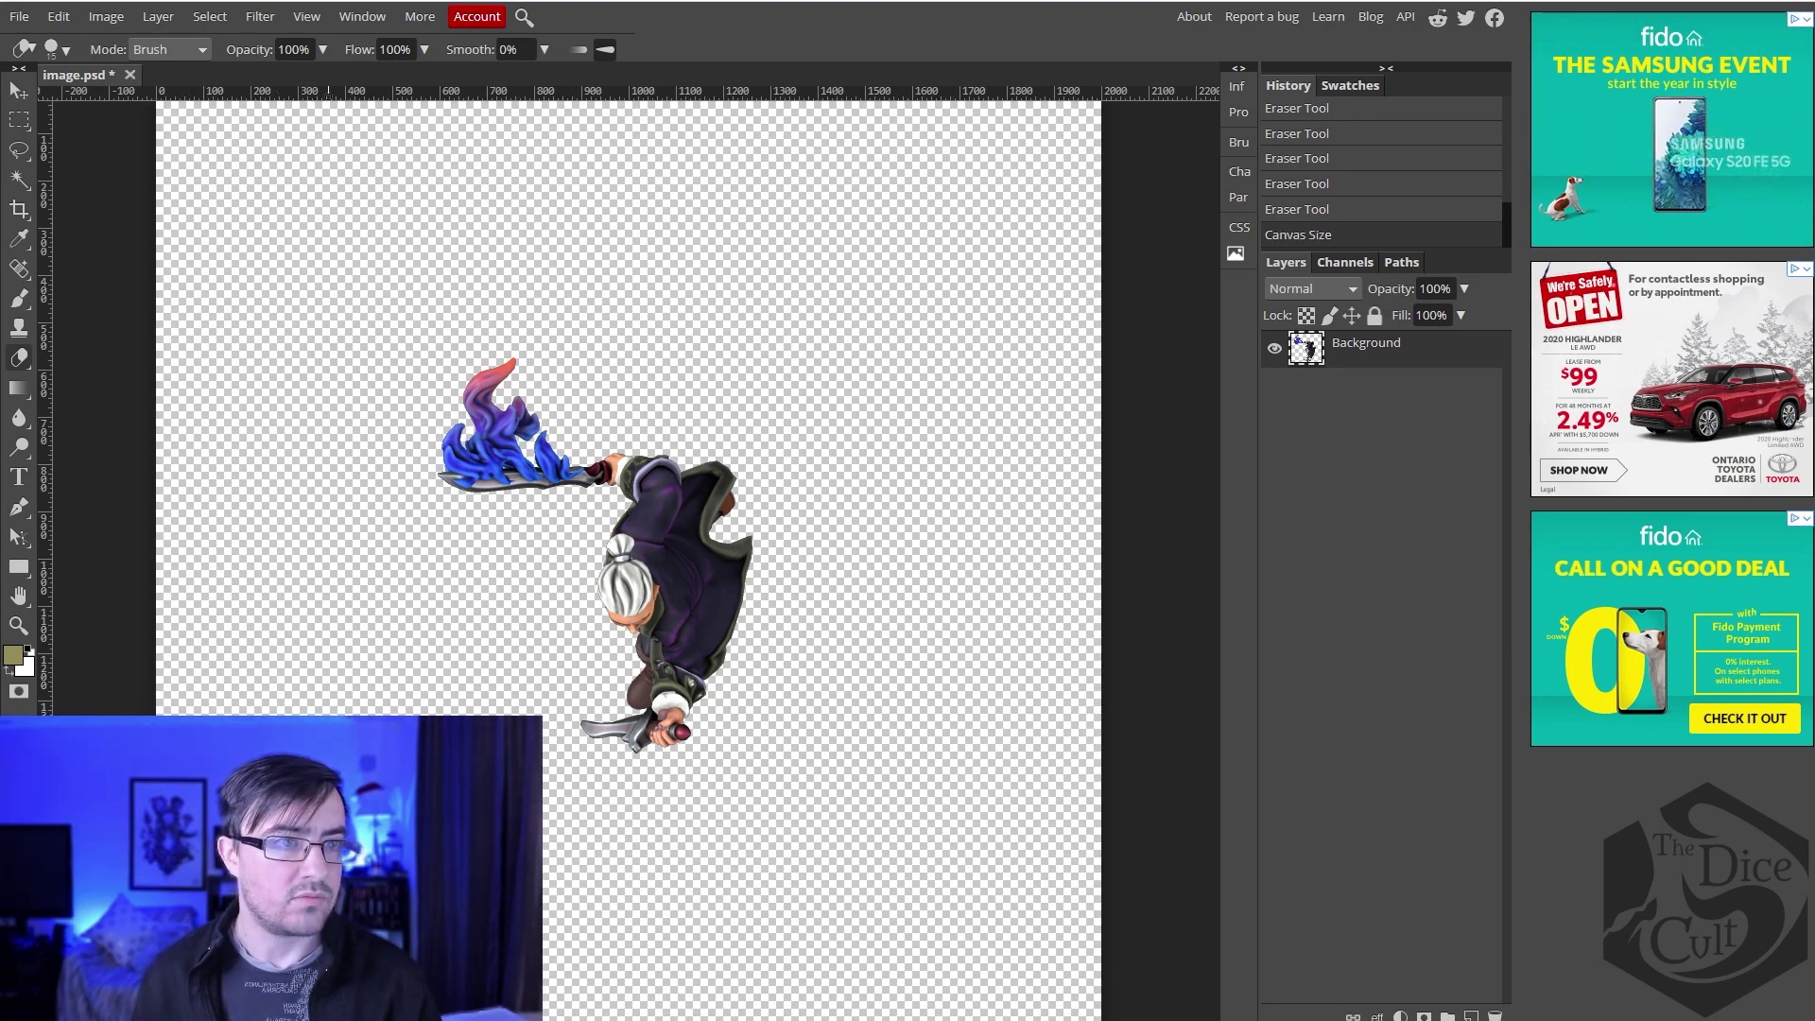
Step: Drag guides crossing at the canvas centre and centre a square rectangle selection around the pirate on them
left_click_drag(329, 98, 373, 604)
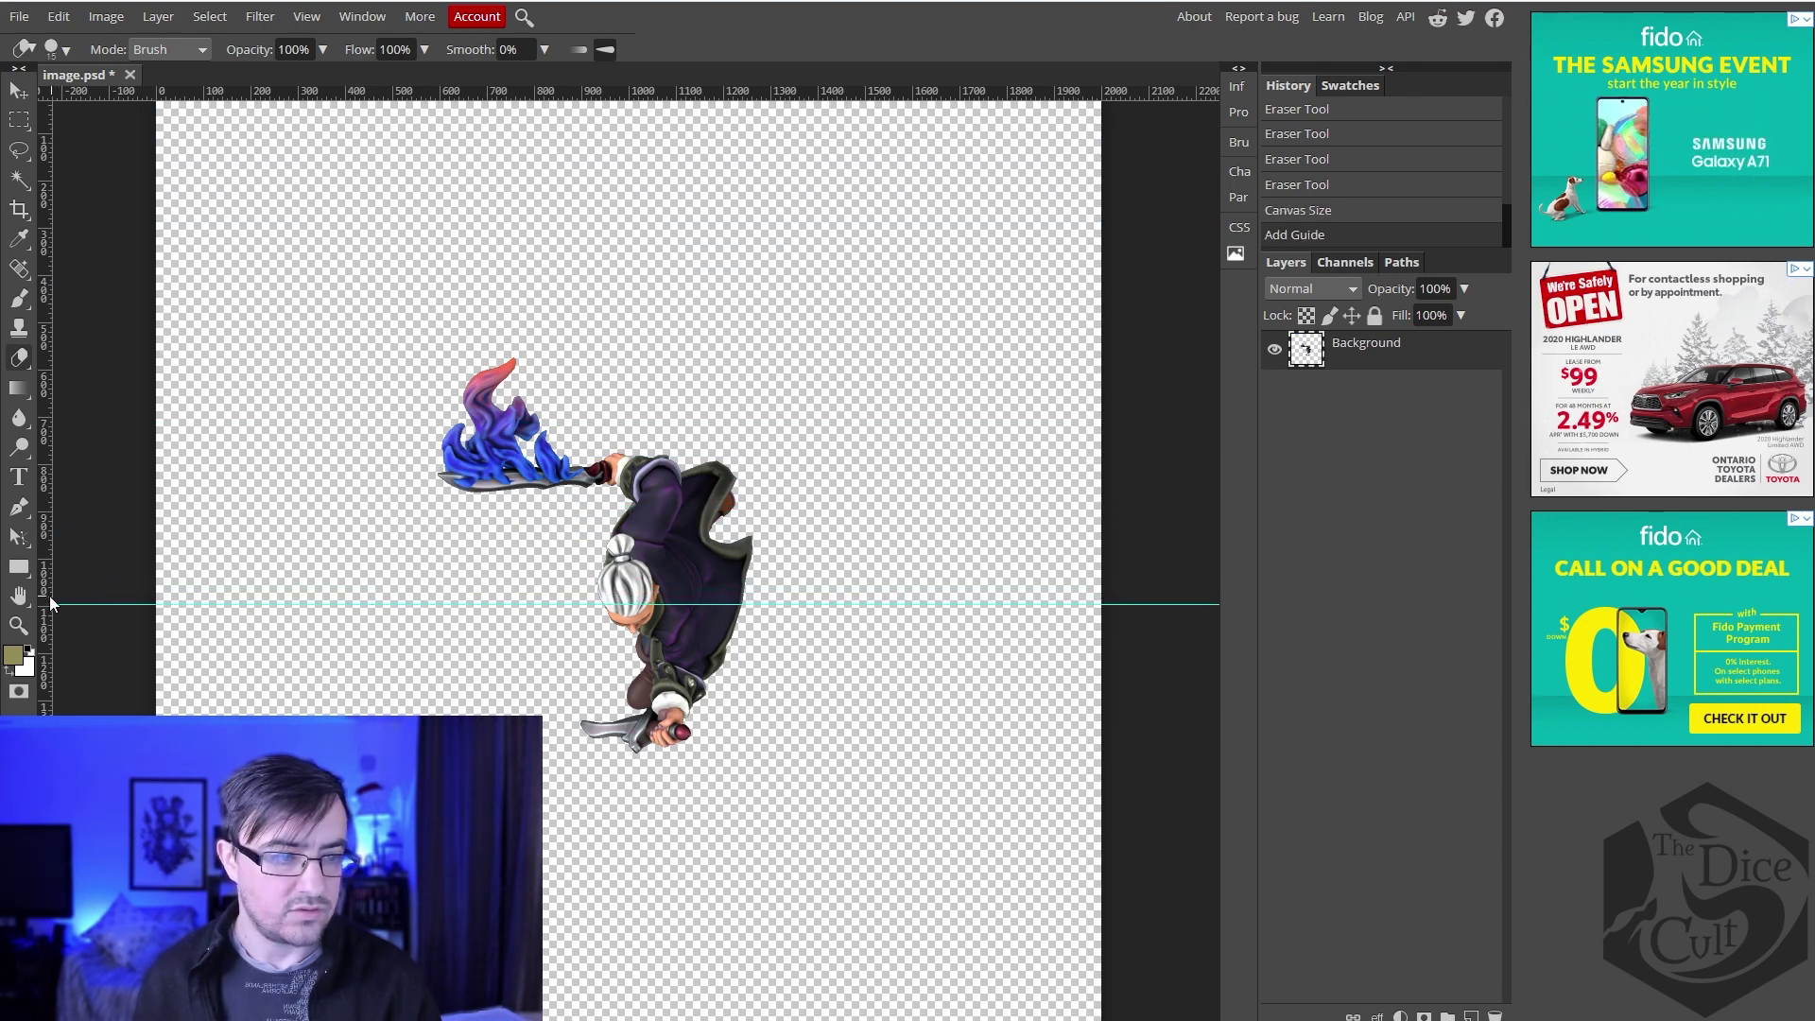
left_click_drag(45, 607, 634, 632)
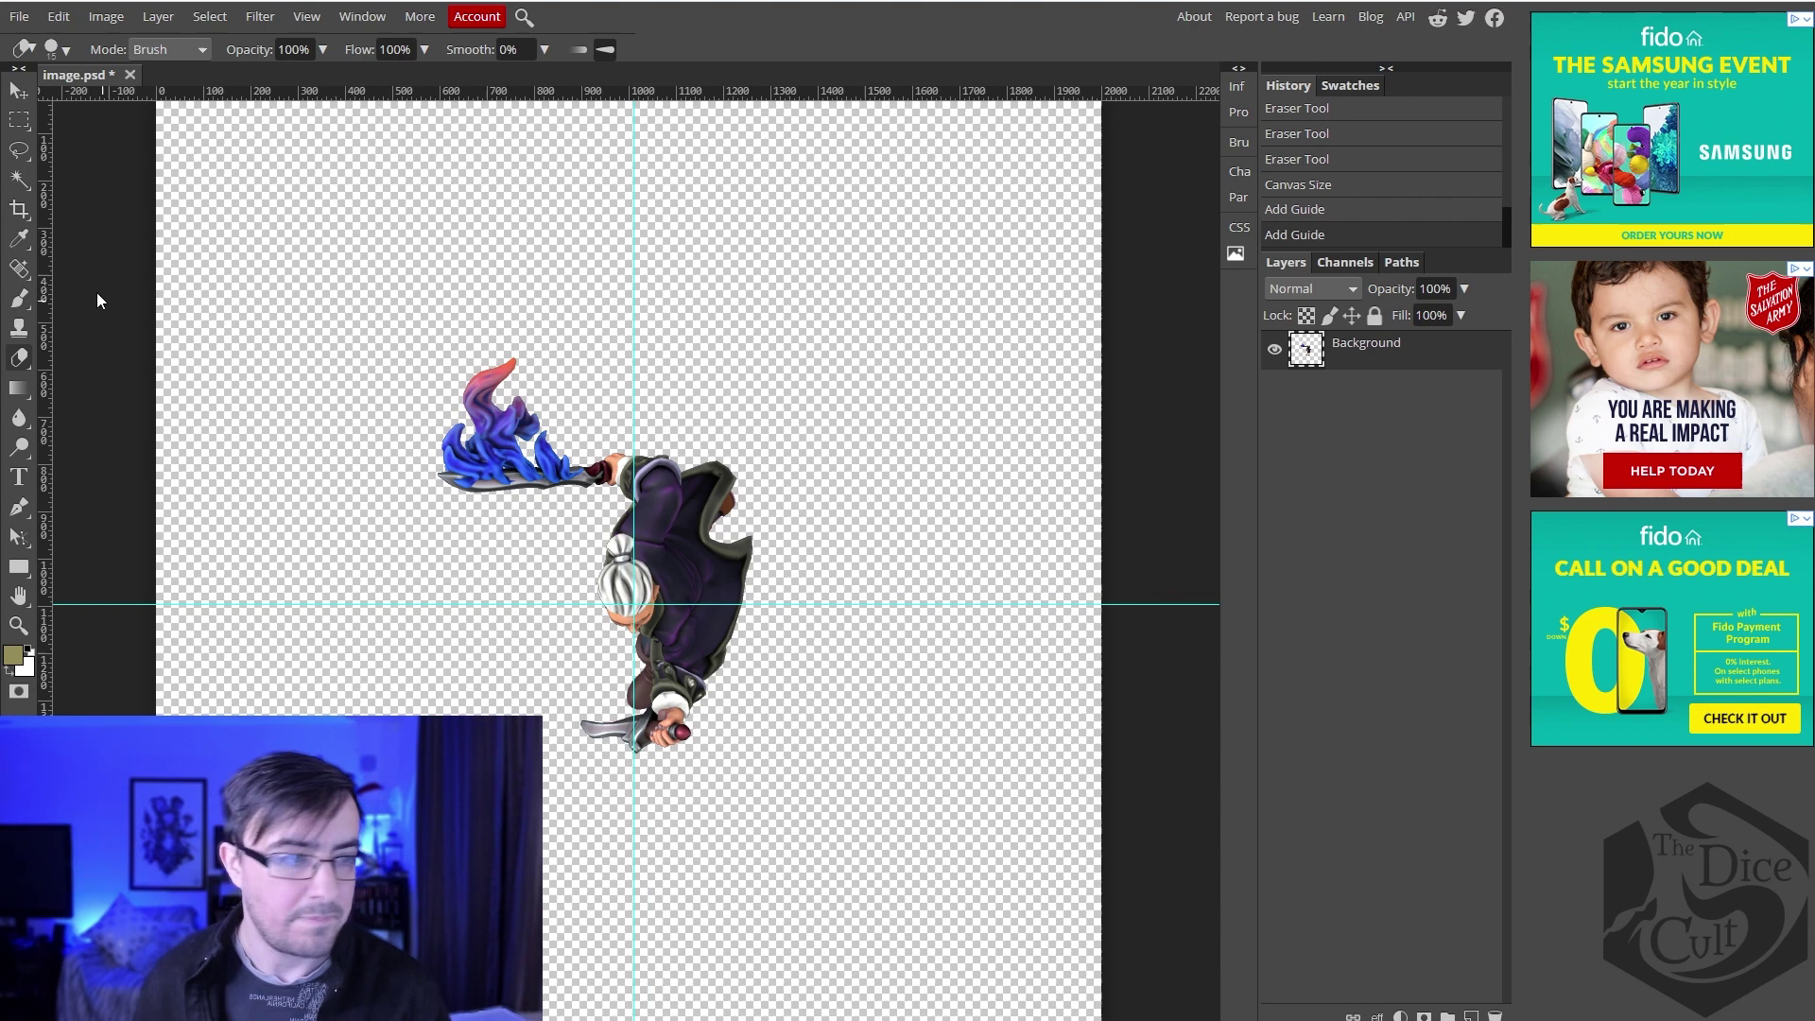
left_click(19, 120)
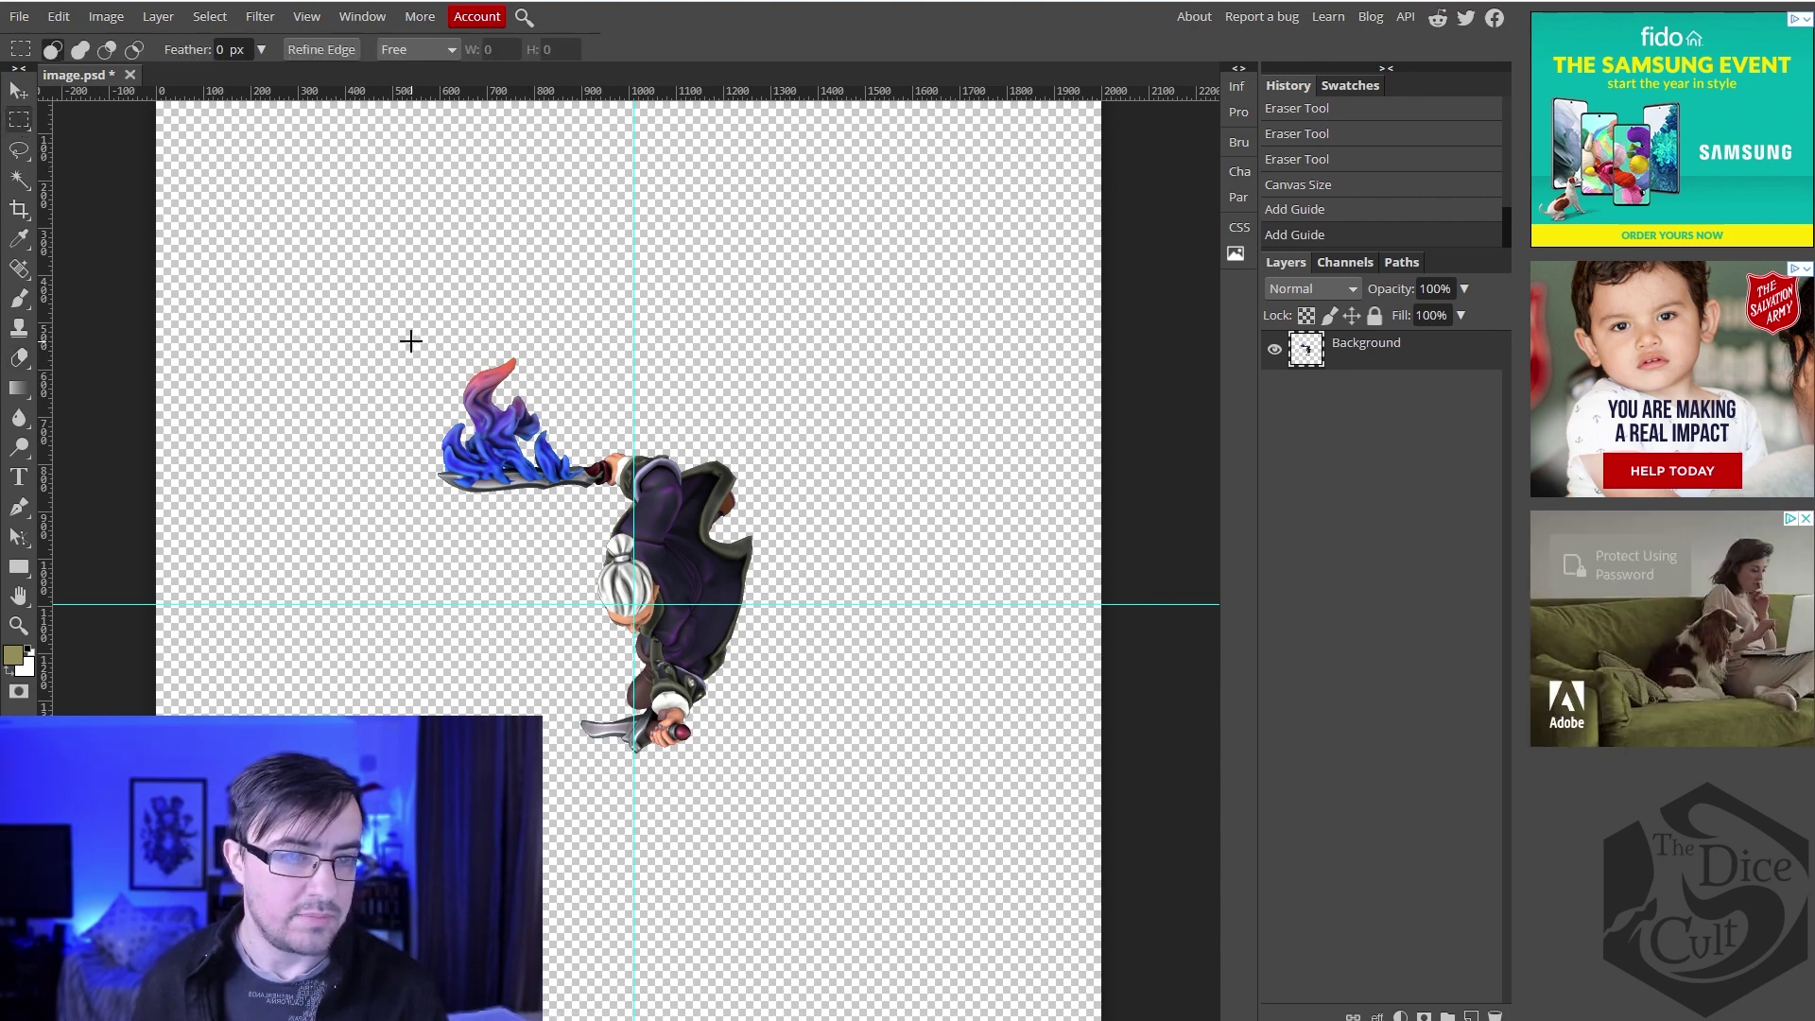
left_click(429, 49)
left_click(430, 69)
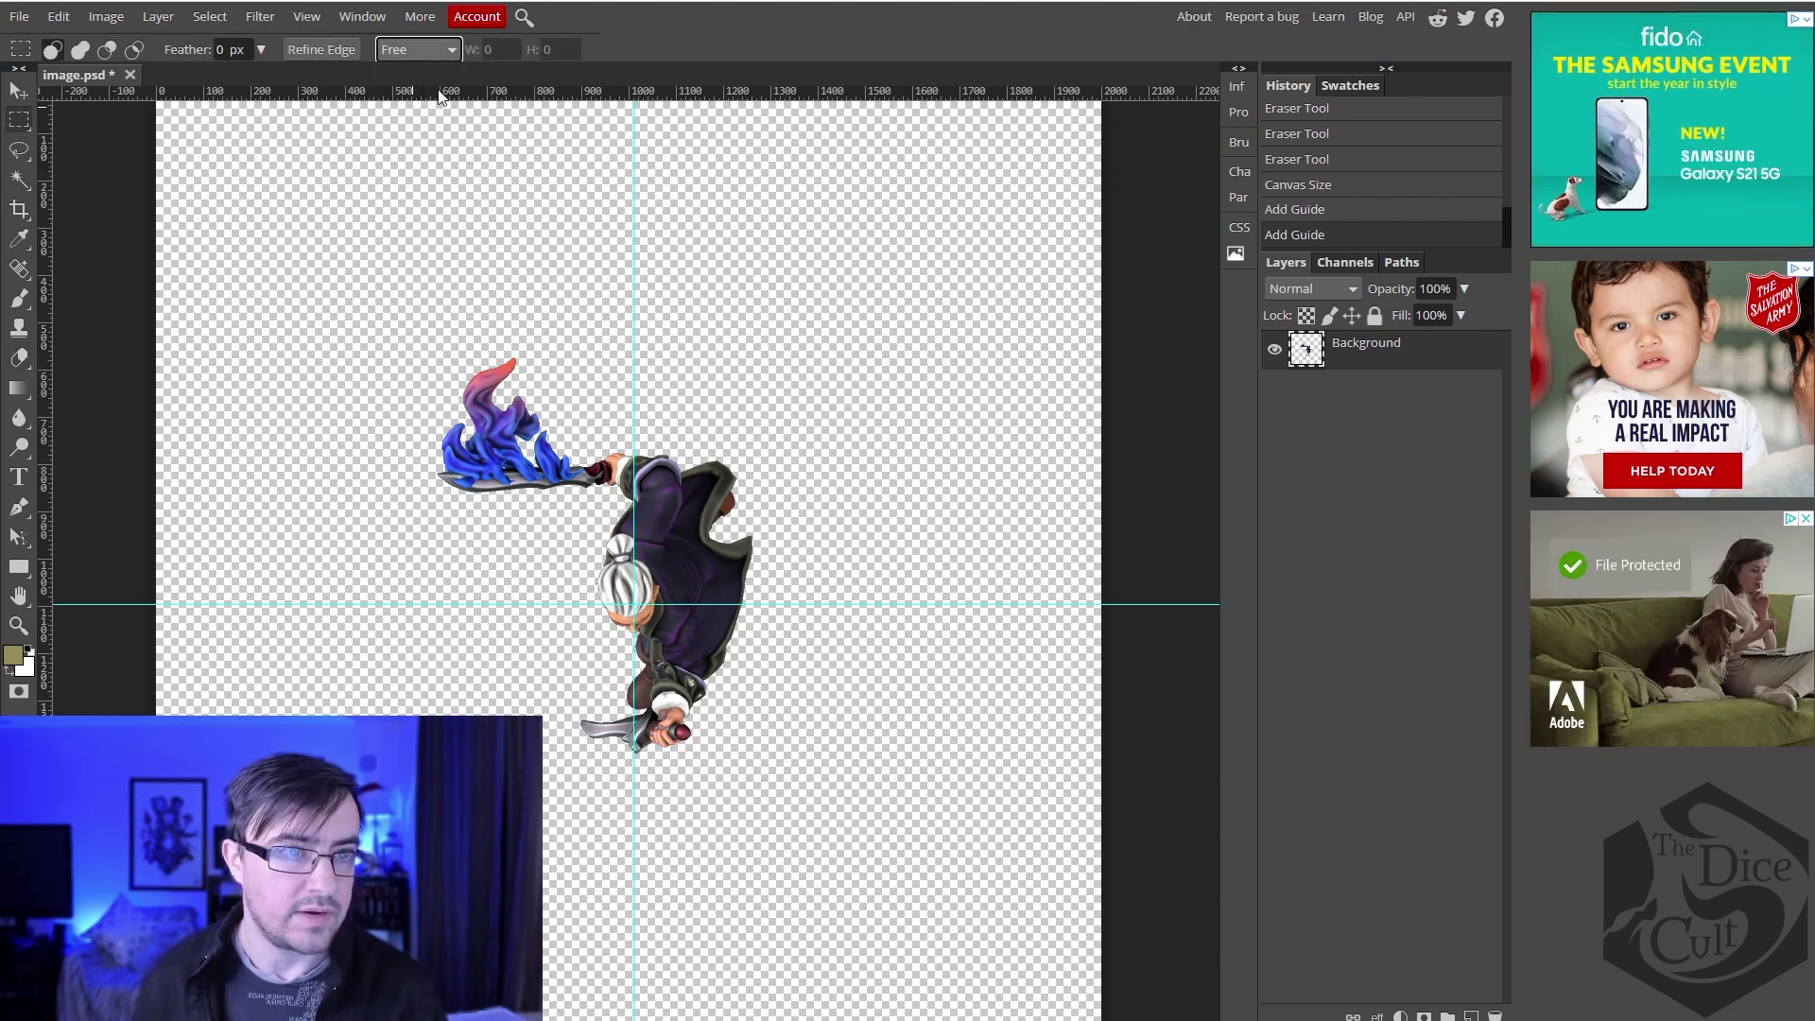
left_click_drag(422, 340, 835, 803)
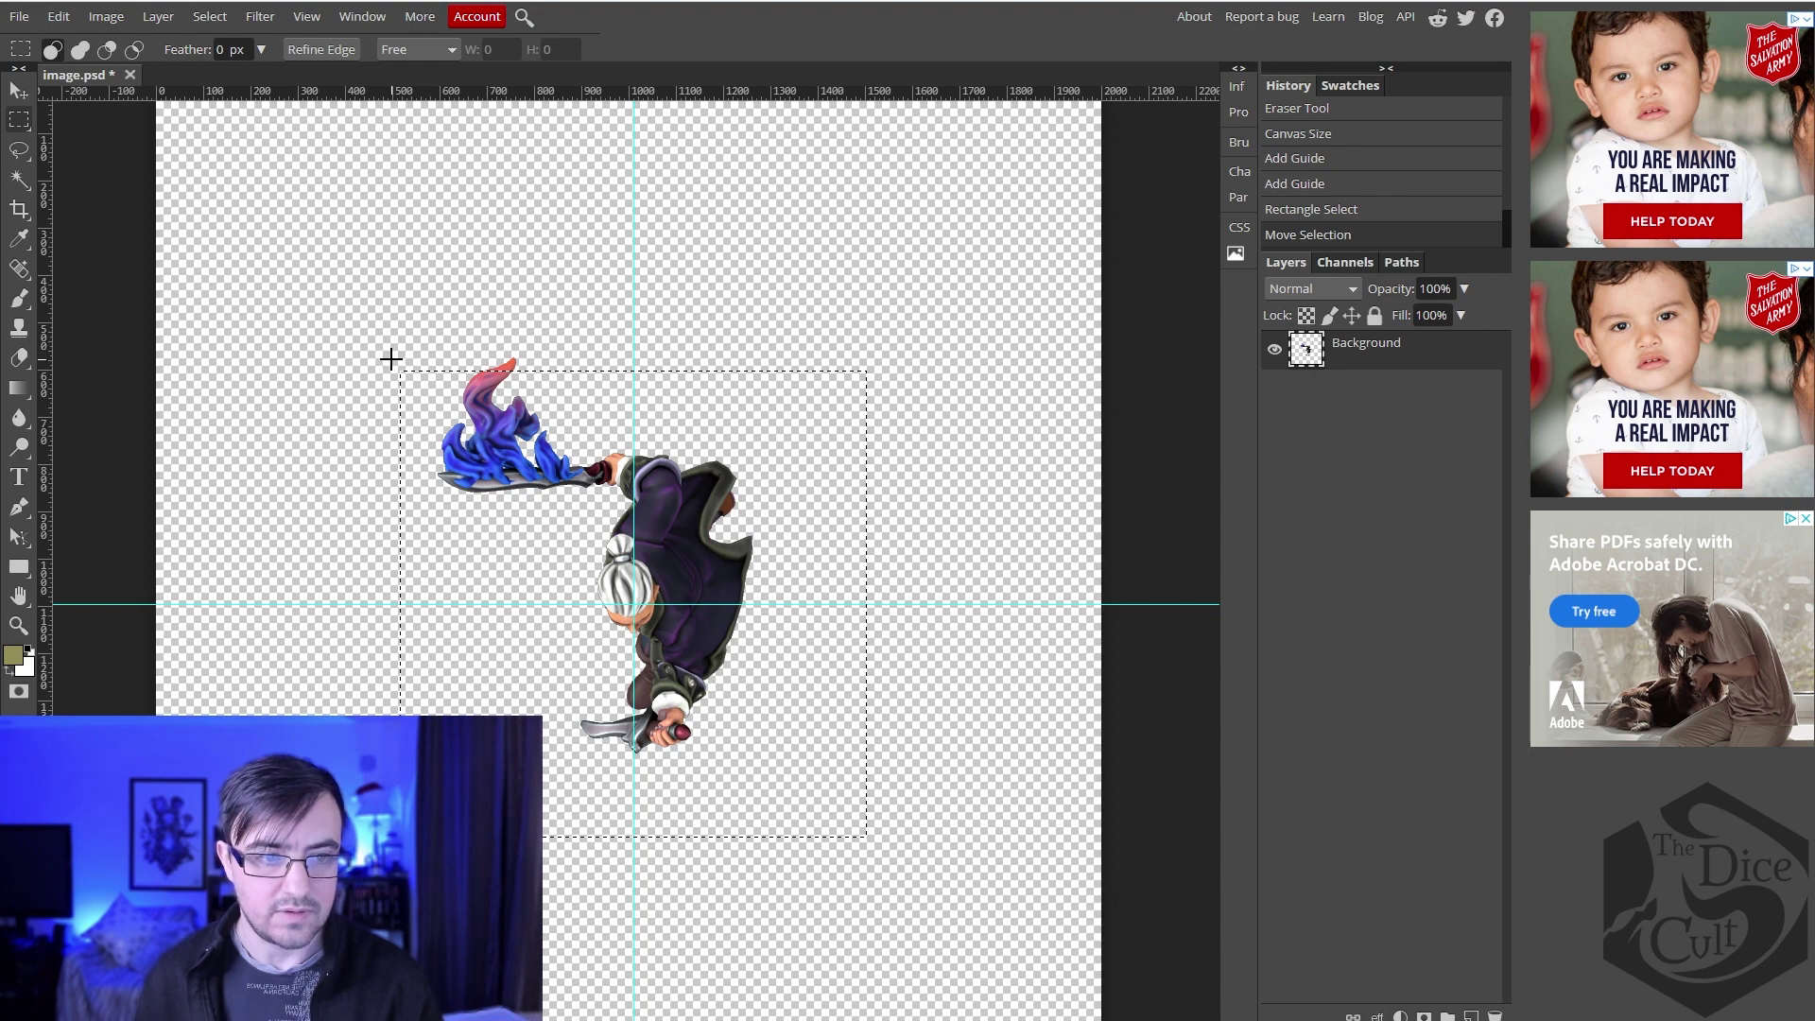
left_click_drag(390, 359, 882, 850)
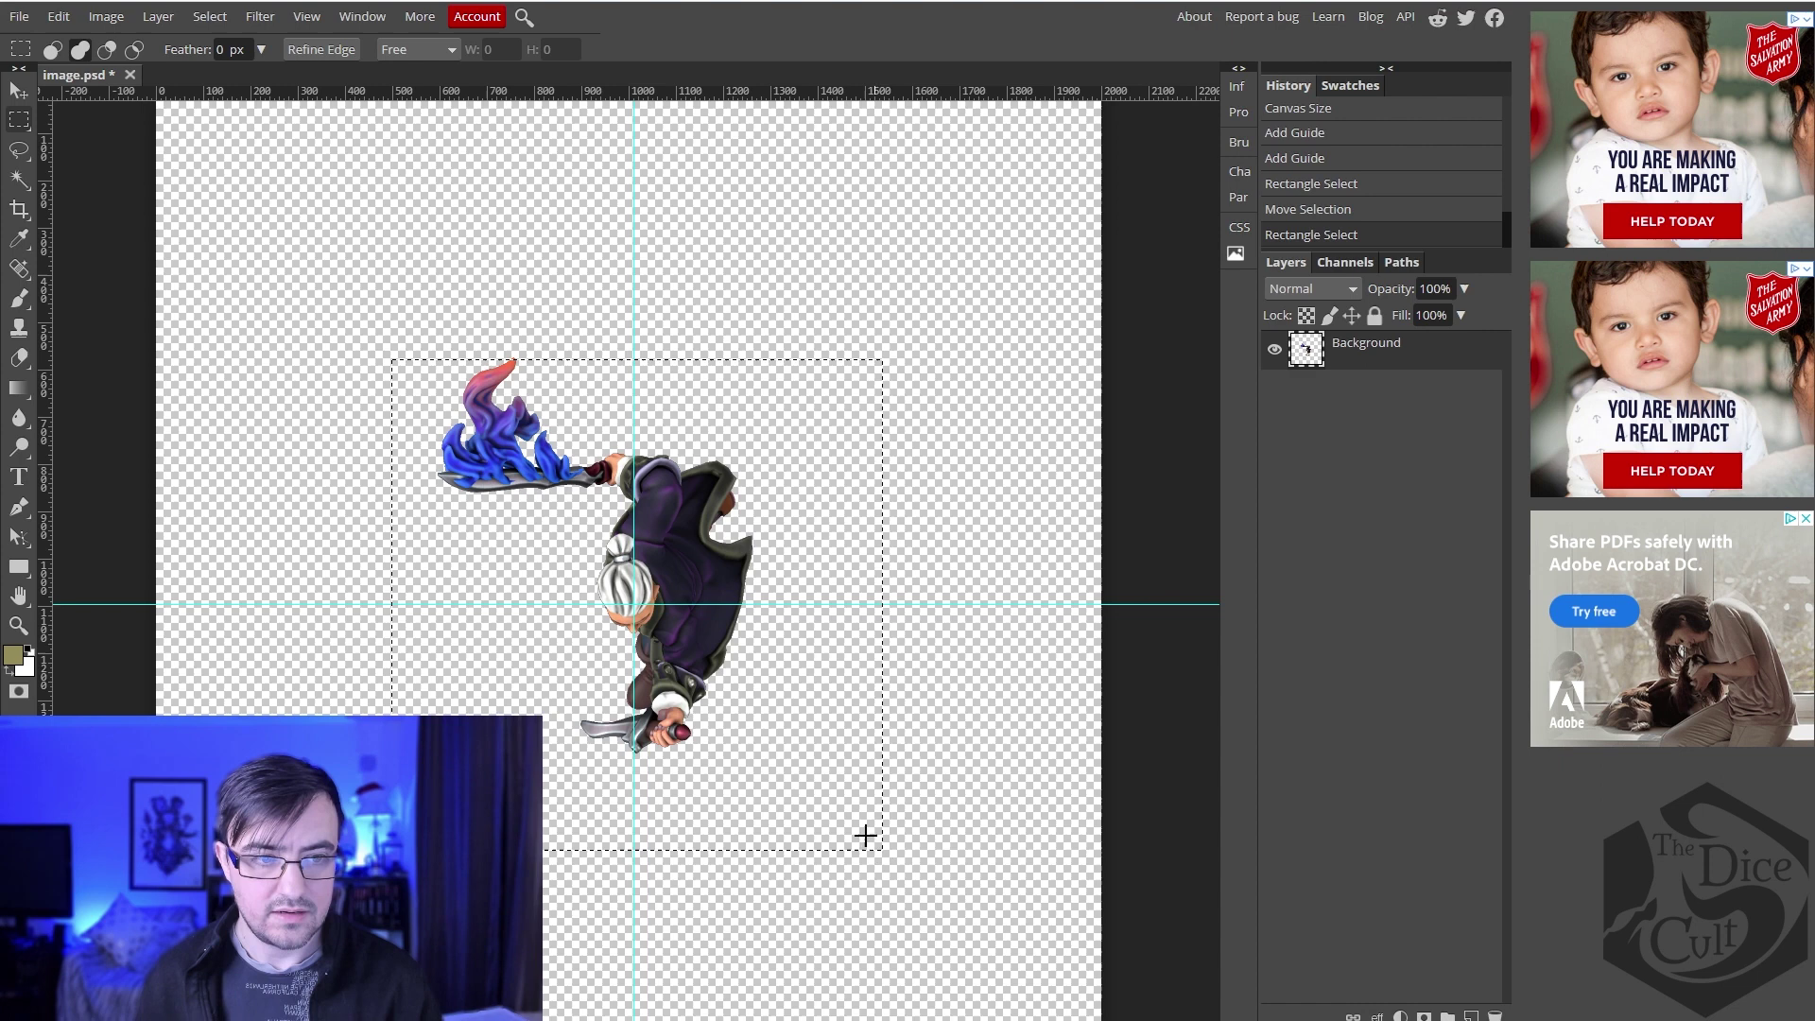
left_click_drag(828, 771, 824, 767)
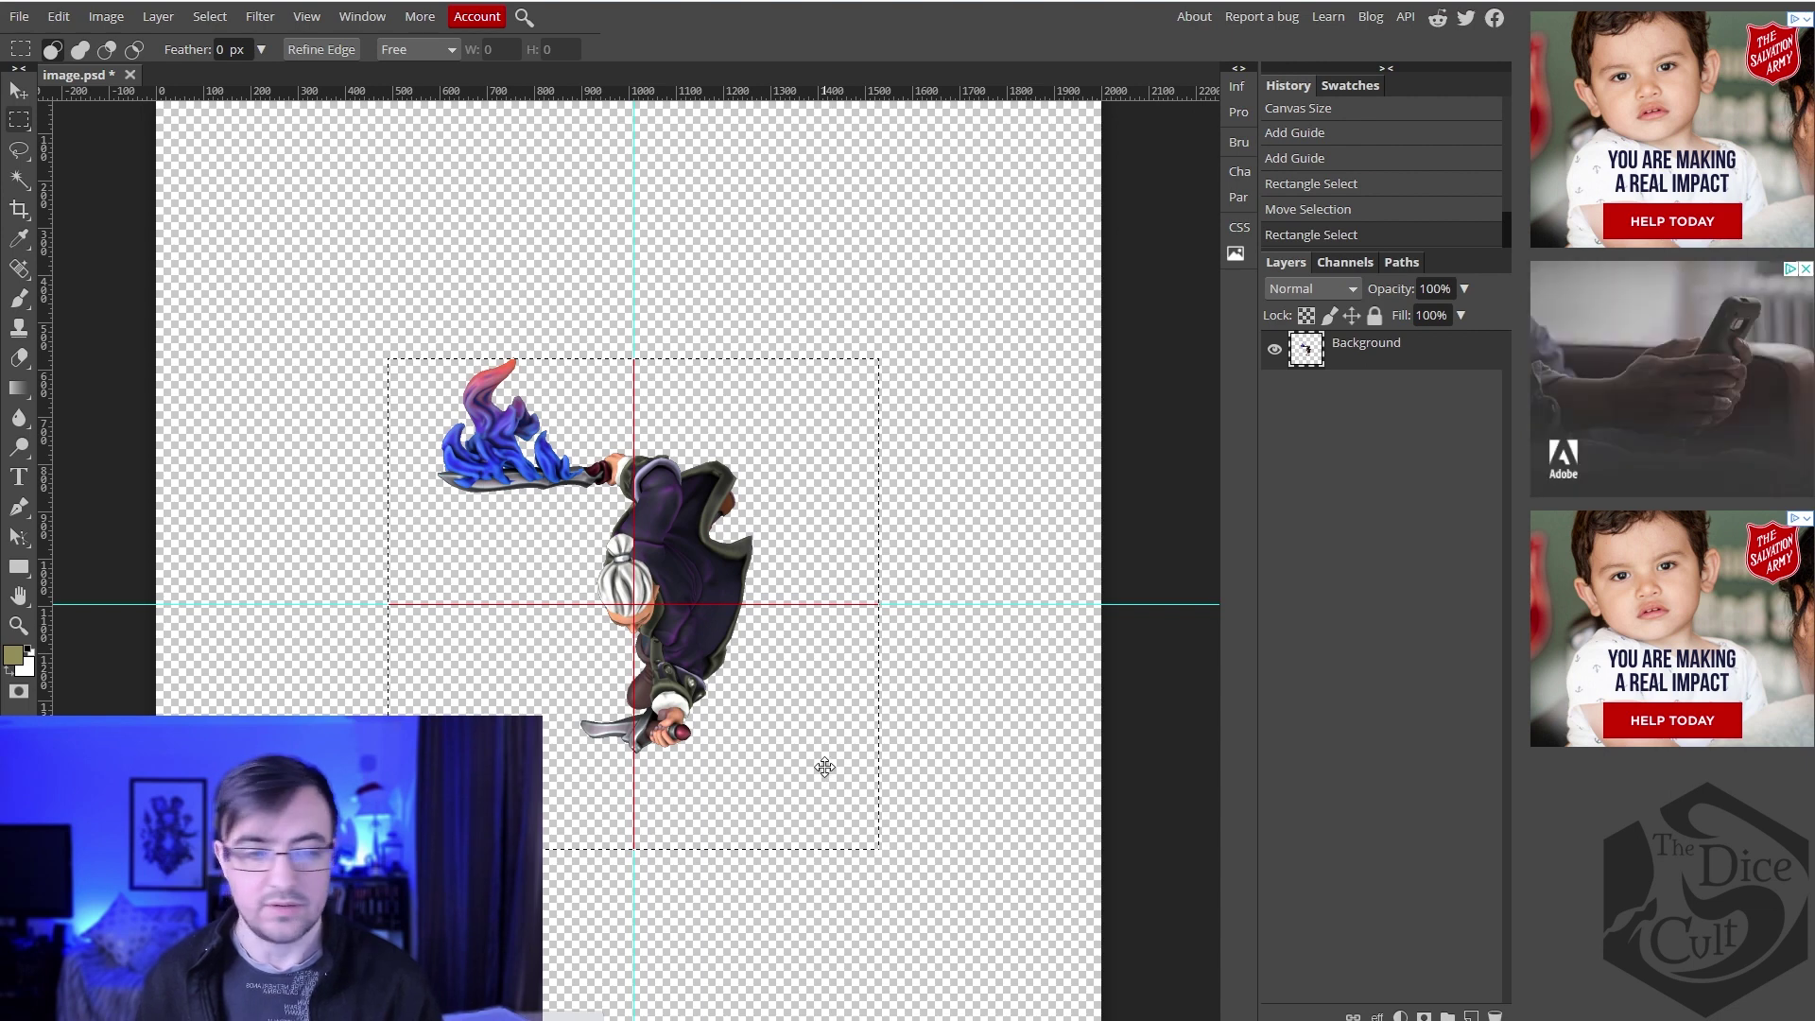
left_click_drag(825, 767, 824, 768)
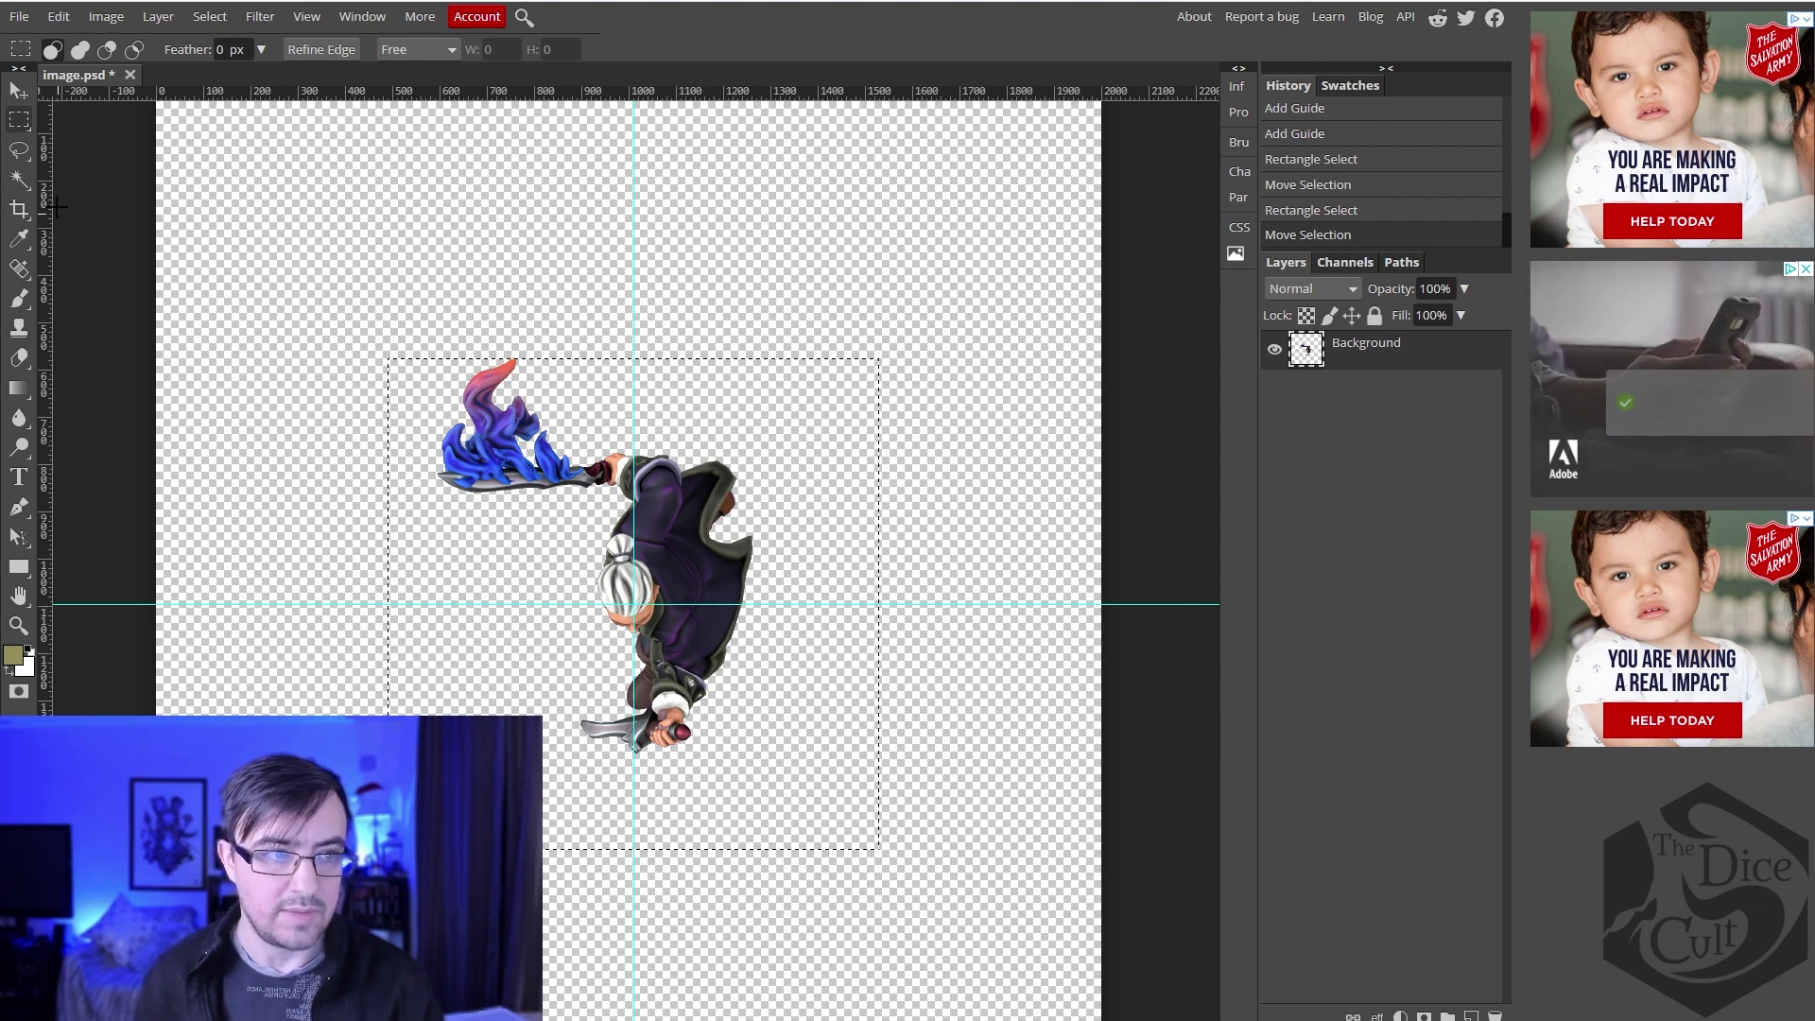
Step: Crop to the square selection, deselect, and drag both guides back onto the rulers
left_click(106, 17)
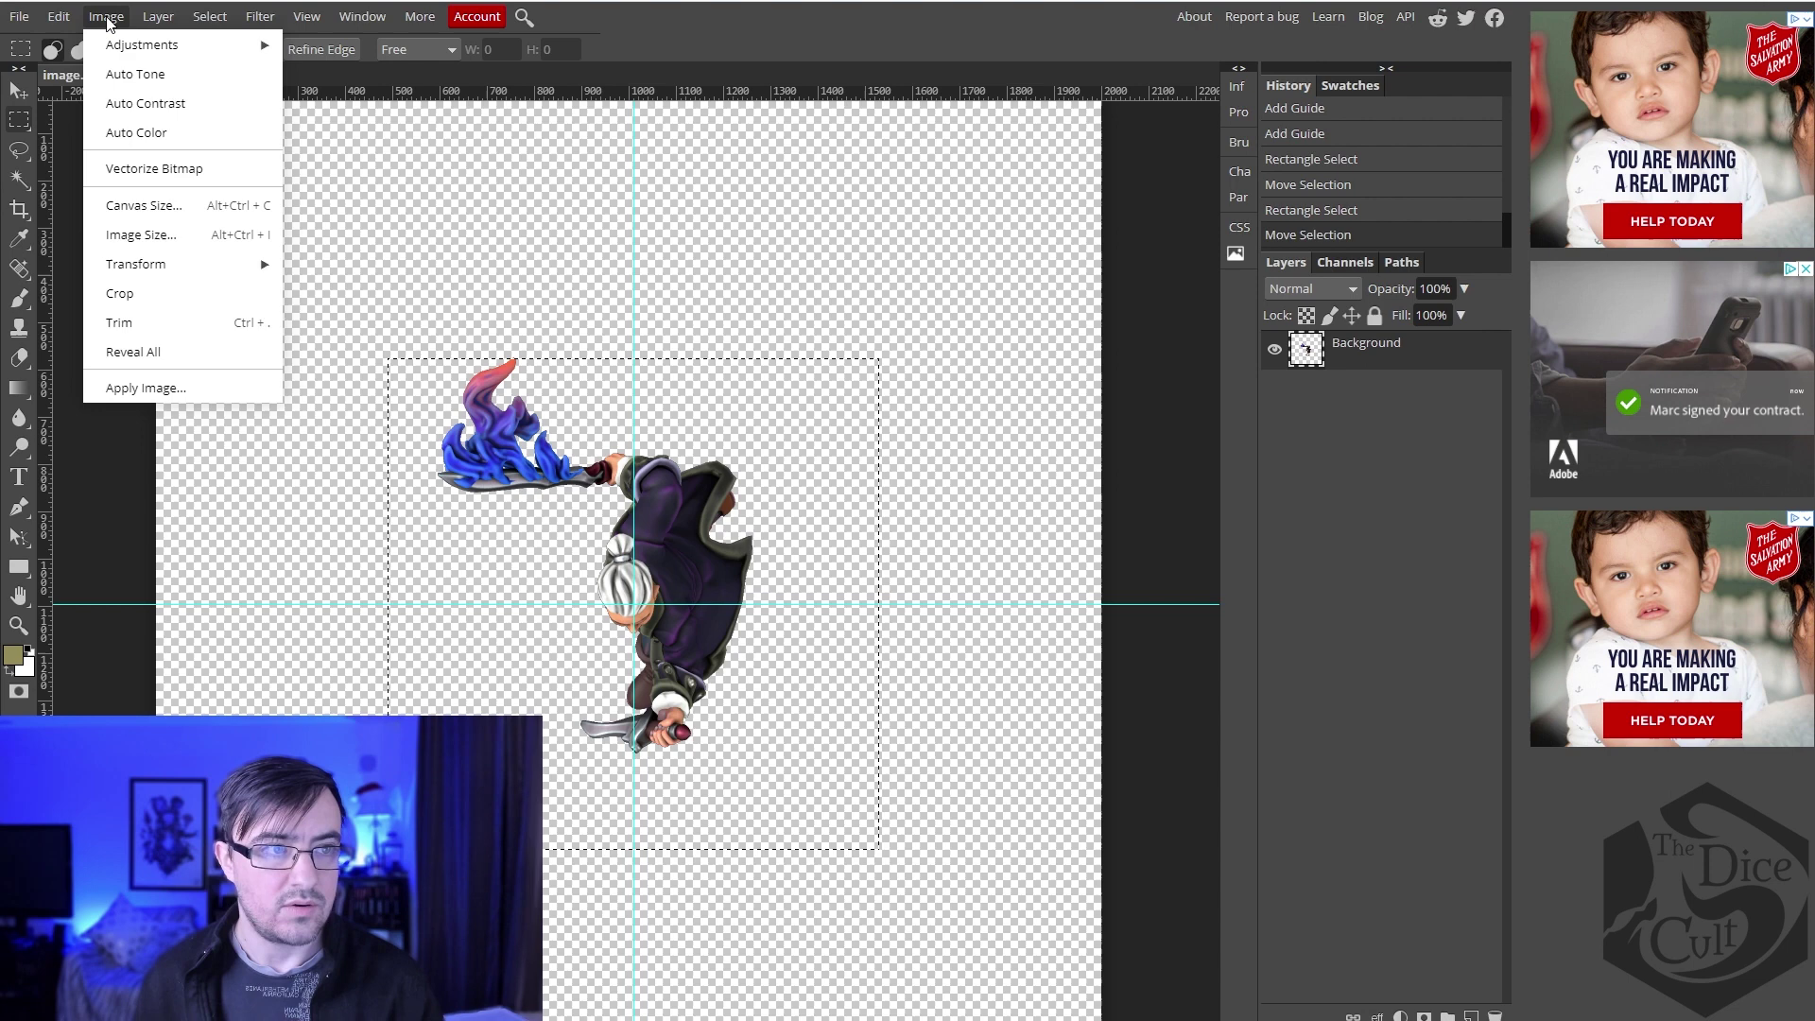
left_click(120, 293)
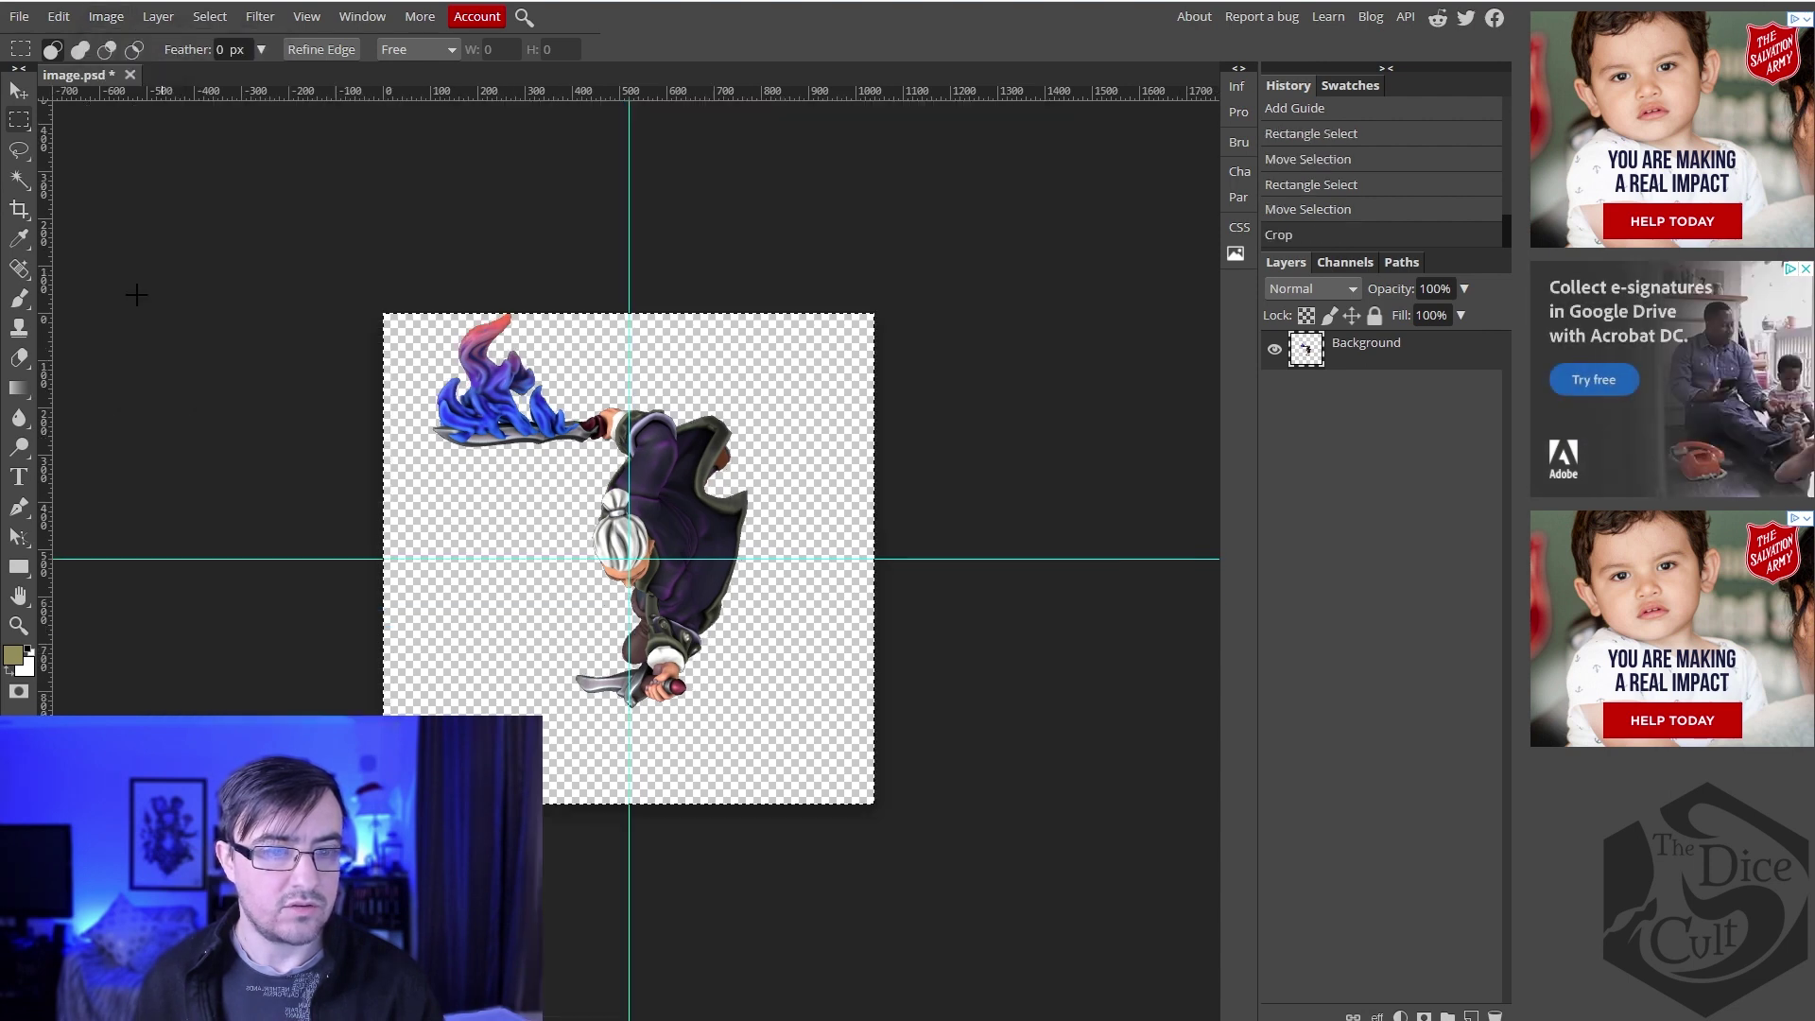
left_click(1092, 491)
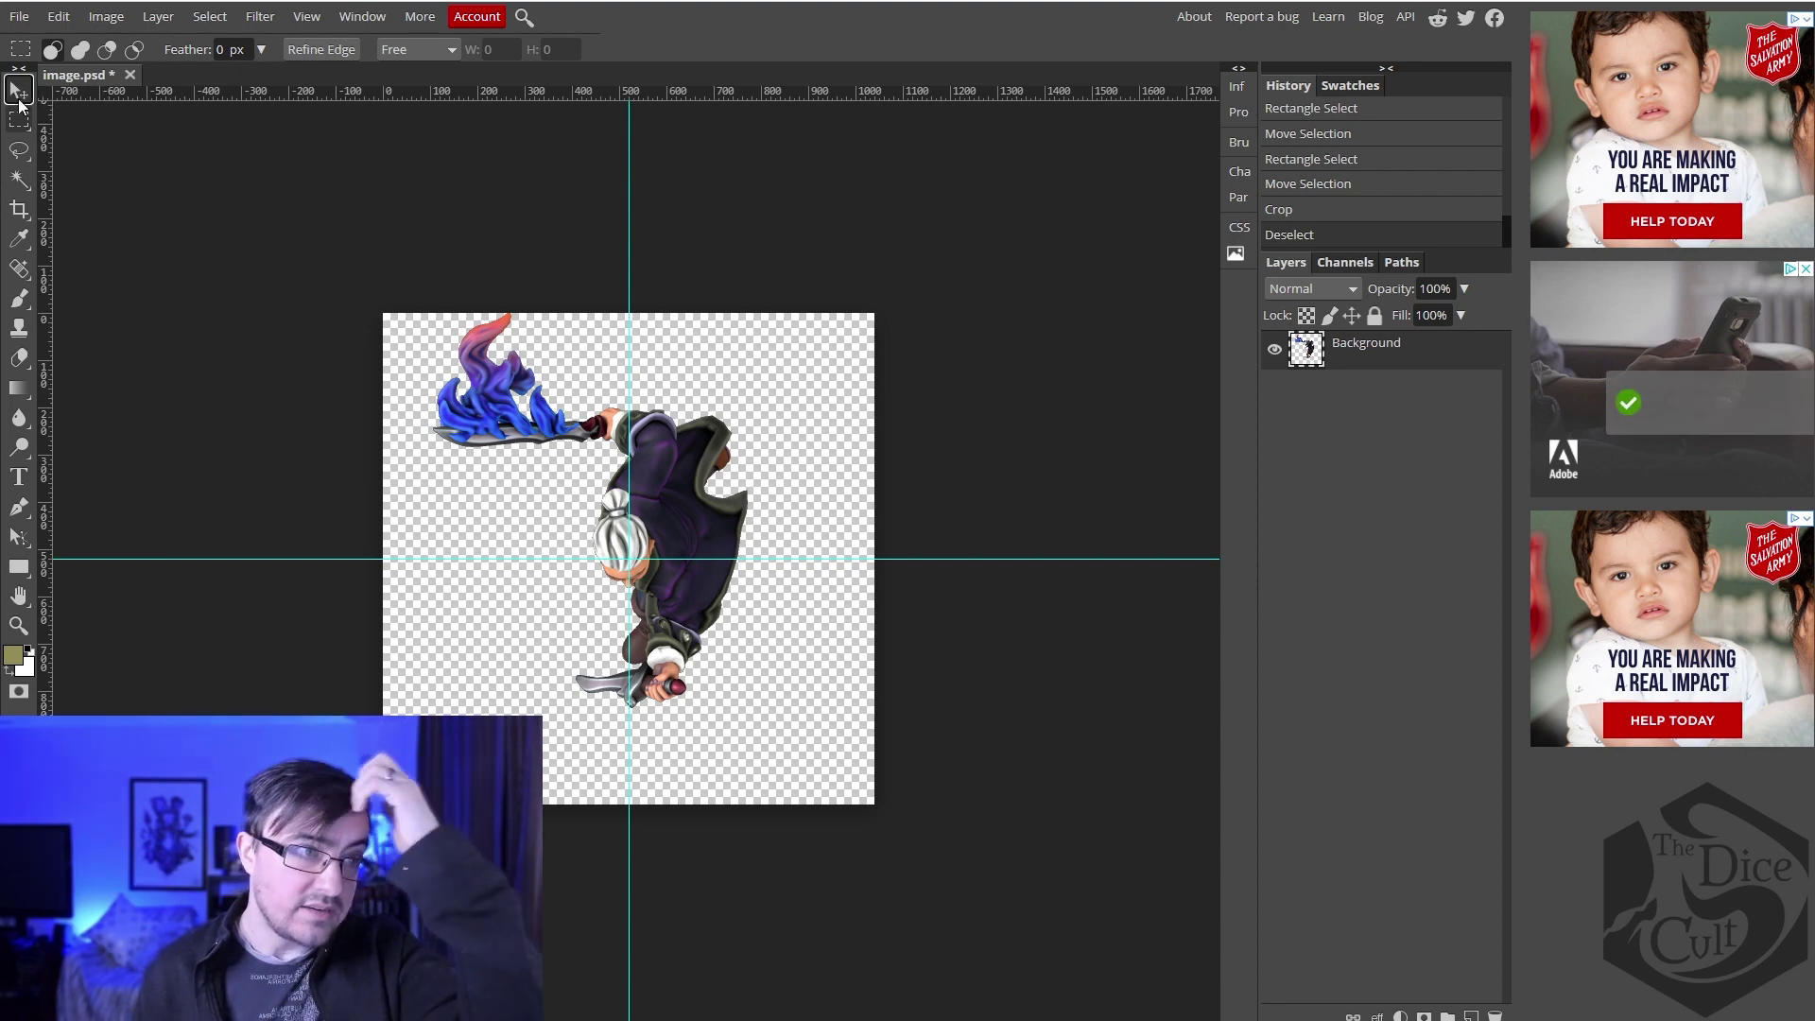
left_click(19, 94)
left_click_drag(257, 559, 567, 90)
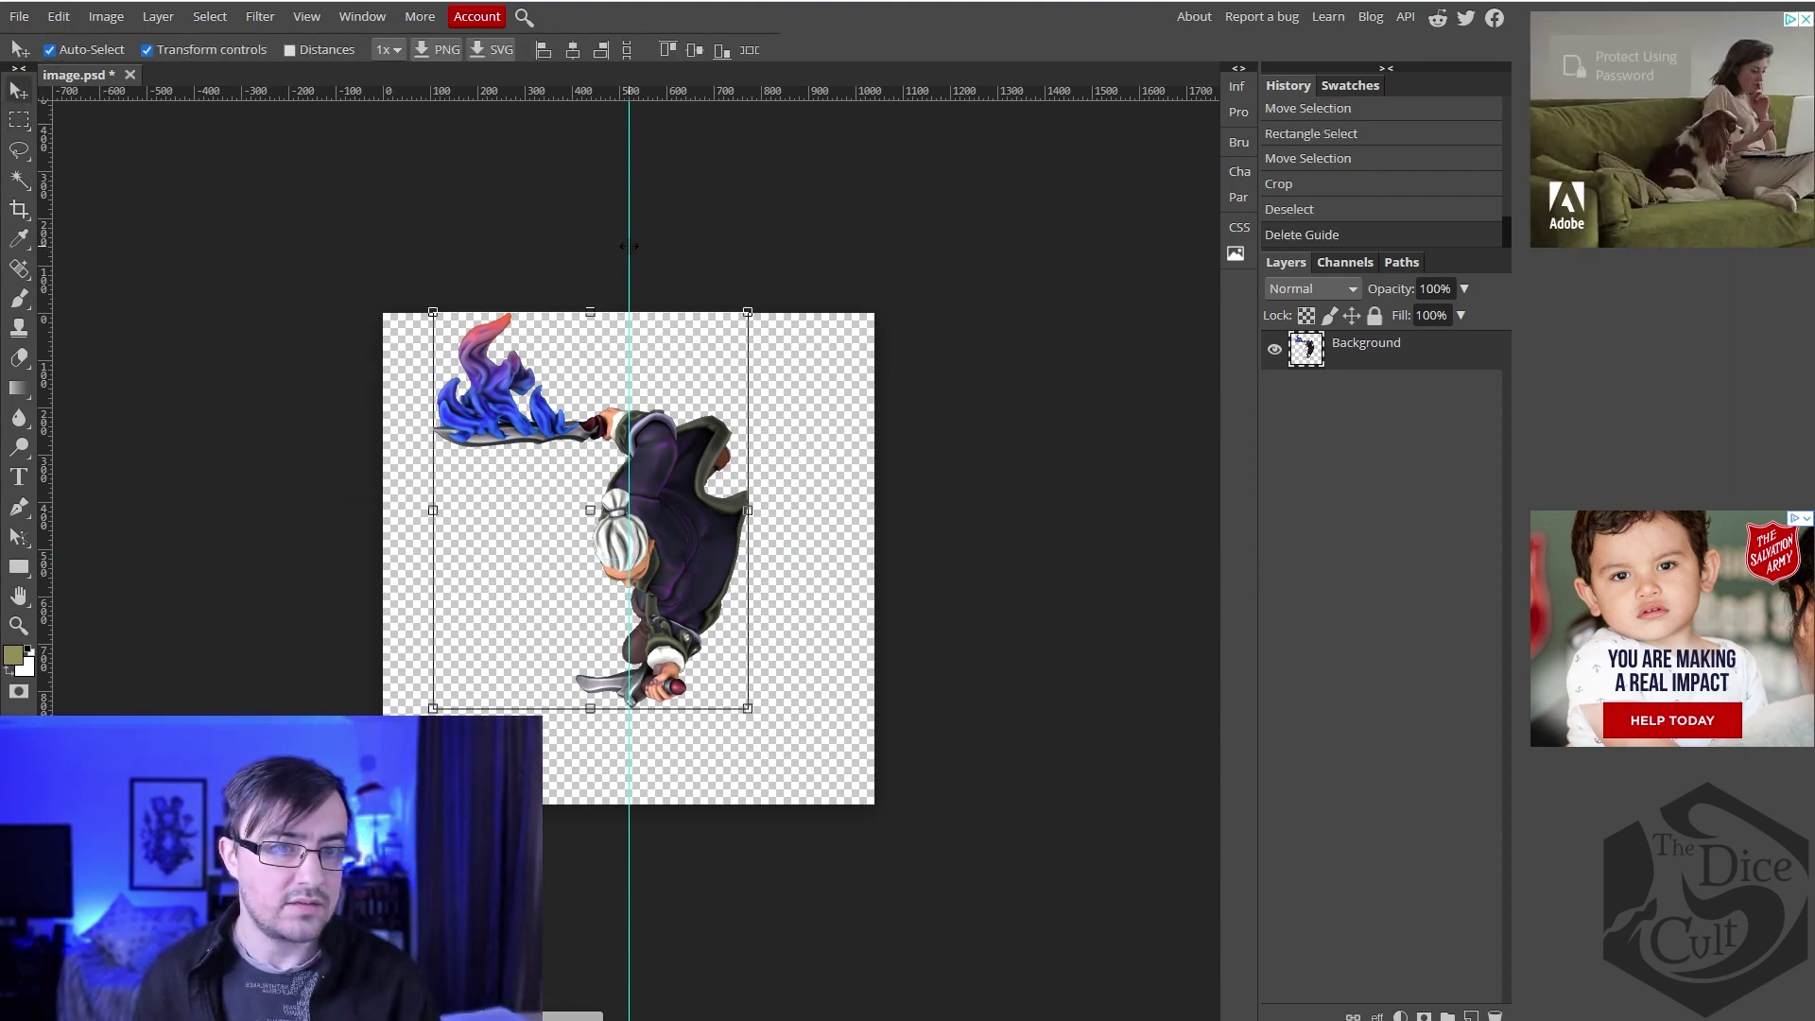
left_click_drag(631, 241, 43, 219)
left_click(1024, 612)
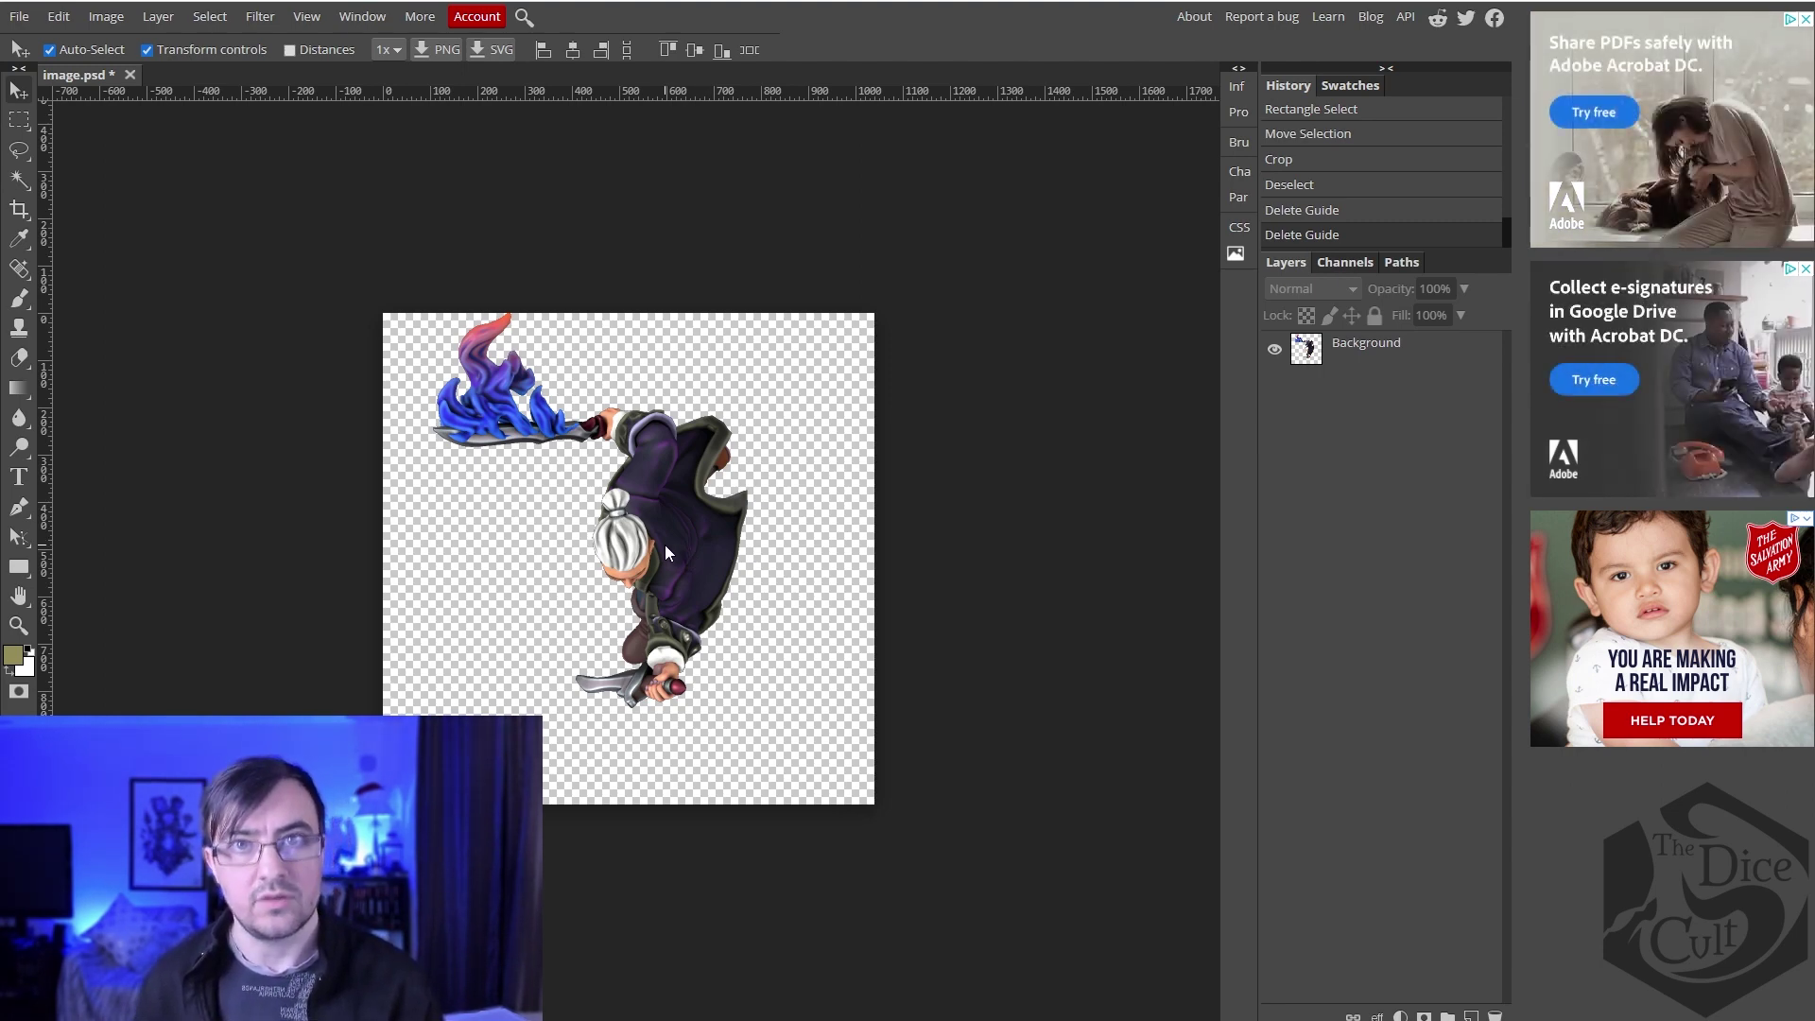
Step: Export the image as a 1040 × 1040 PNG at 100% quality and save it
left_click(29, 19)
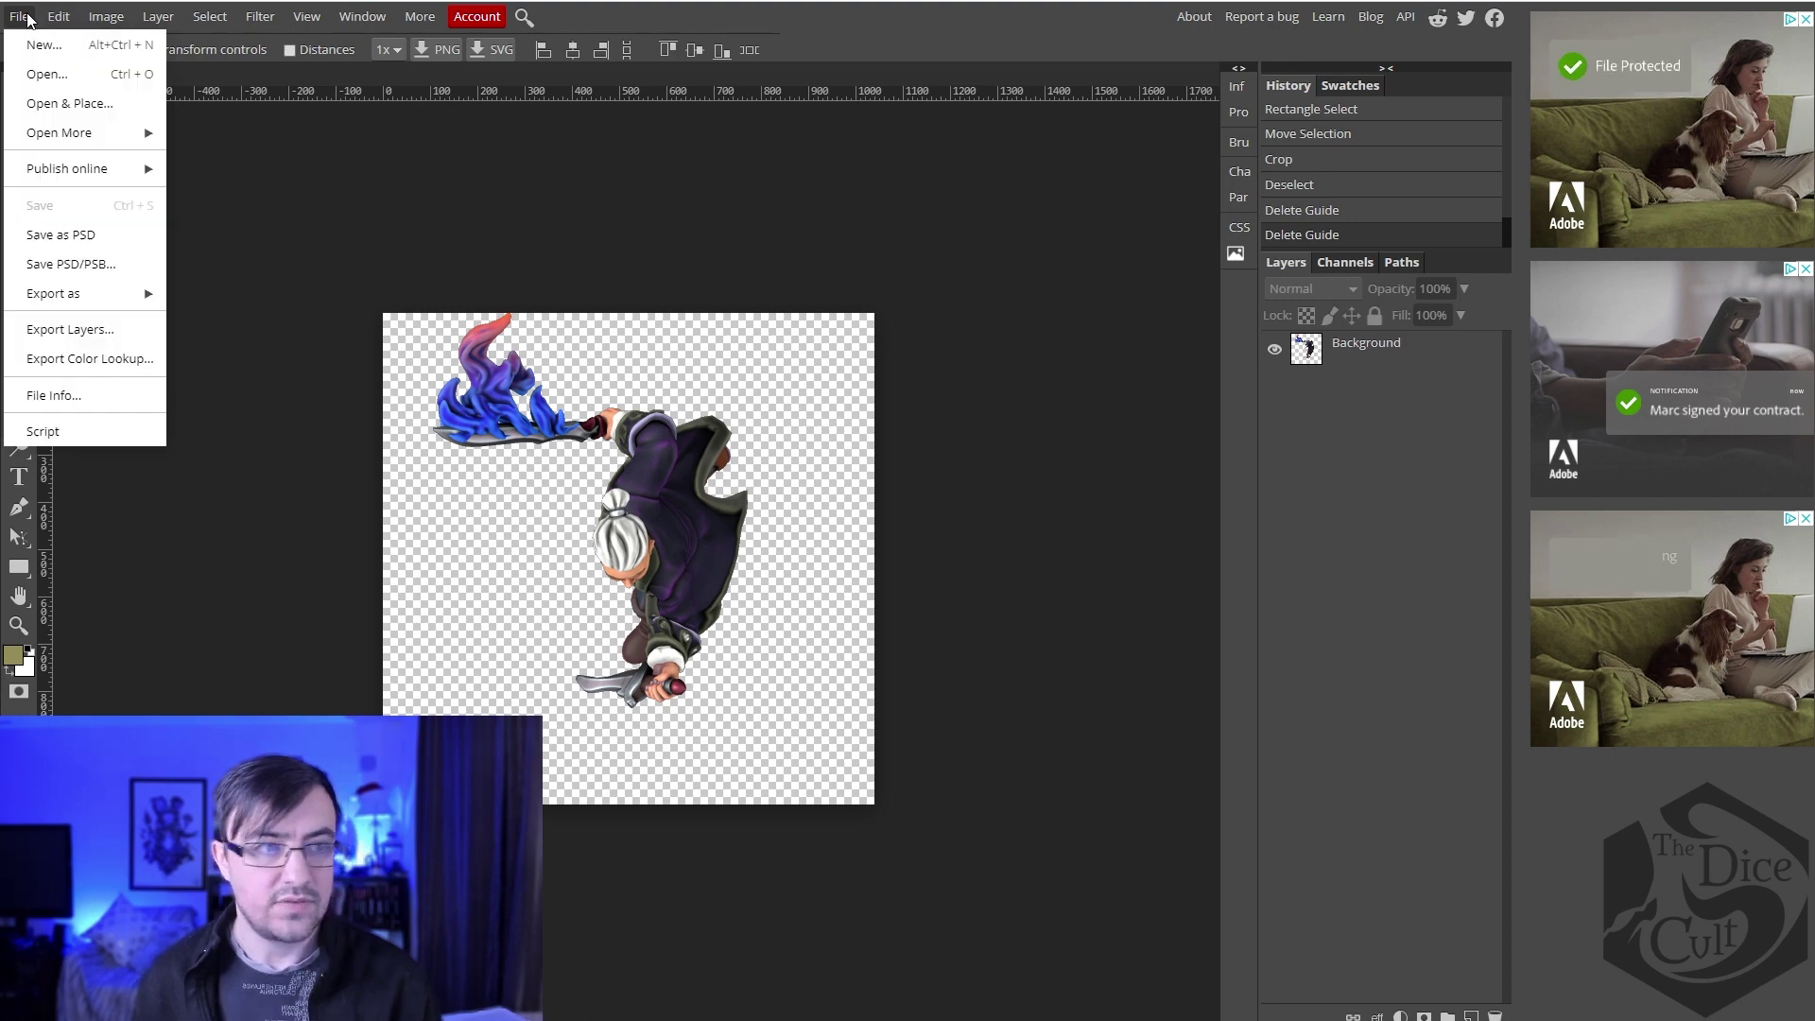
mouse_move(94, 293)
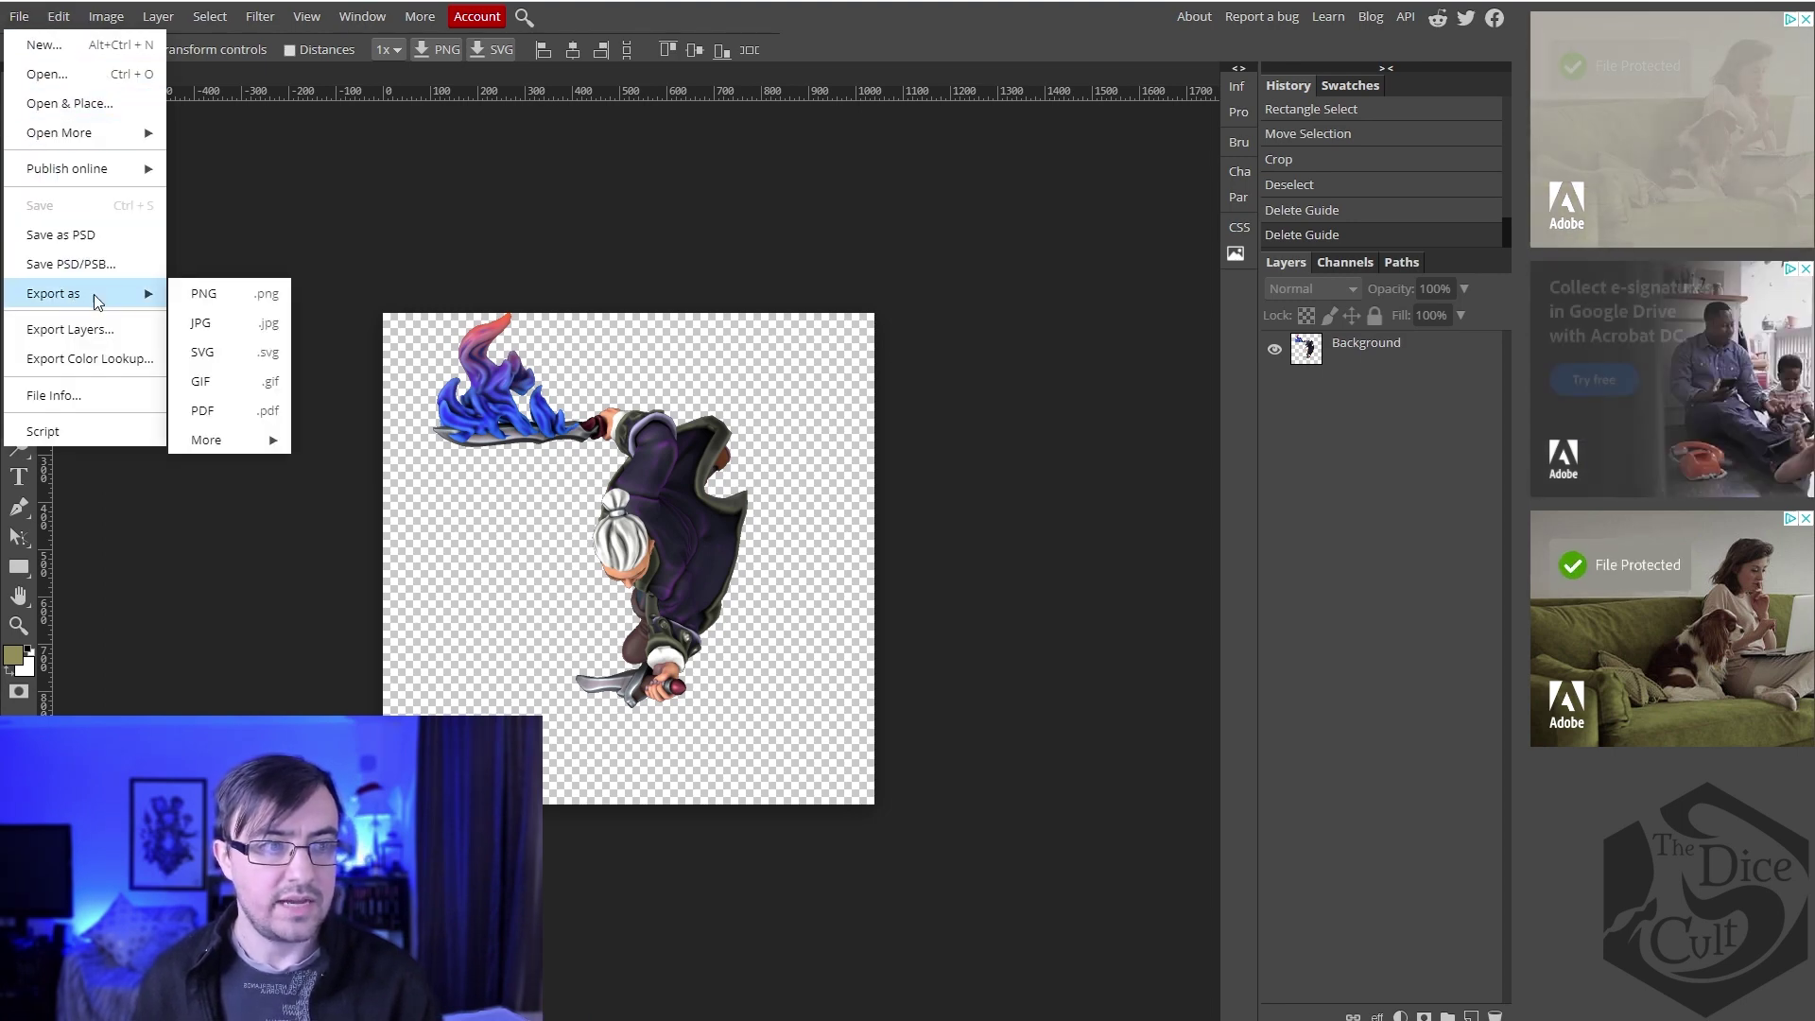
left_click(208, 293)
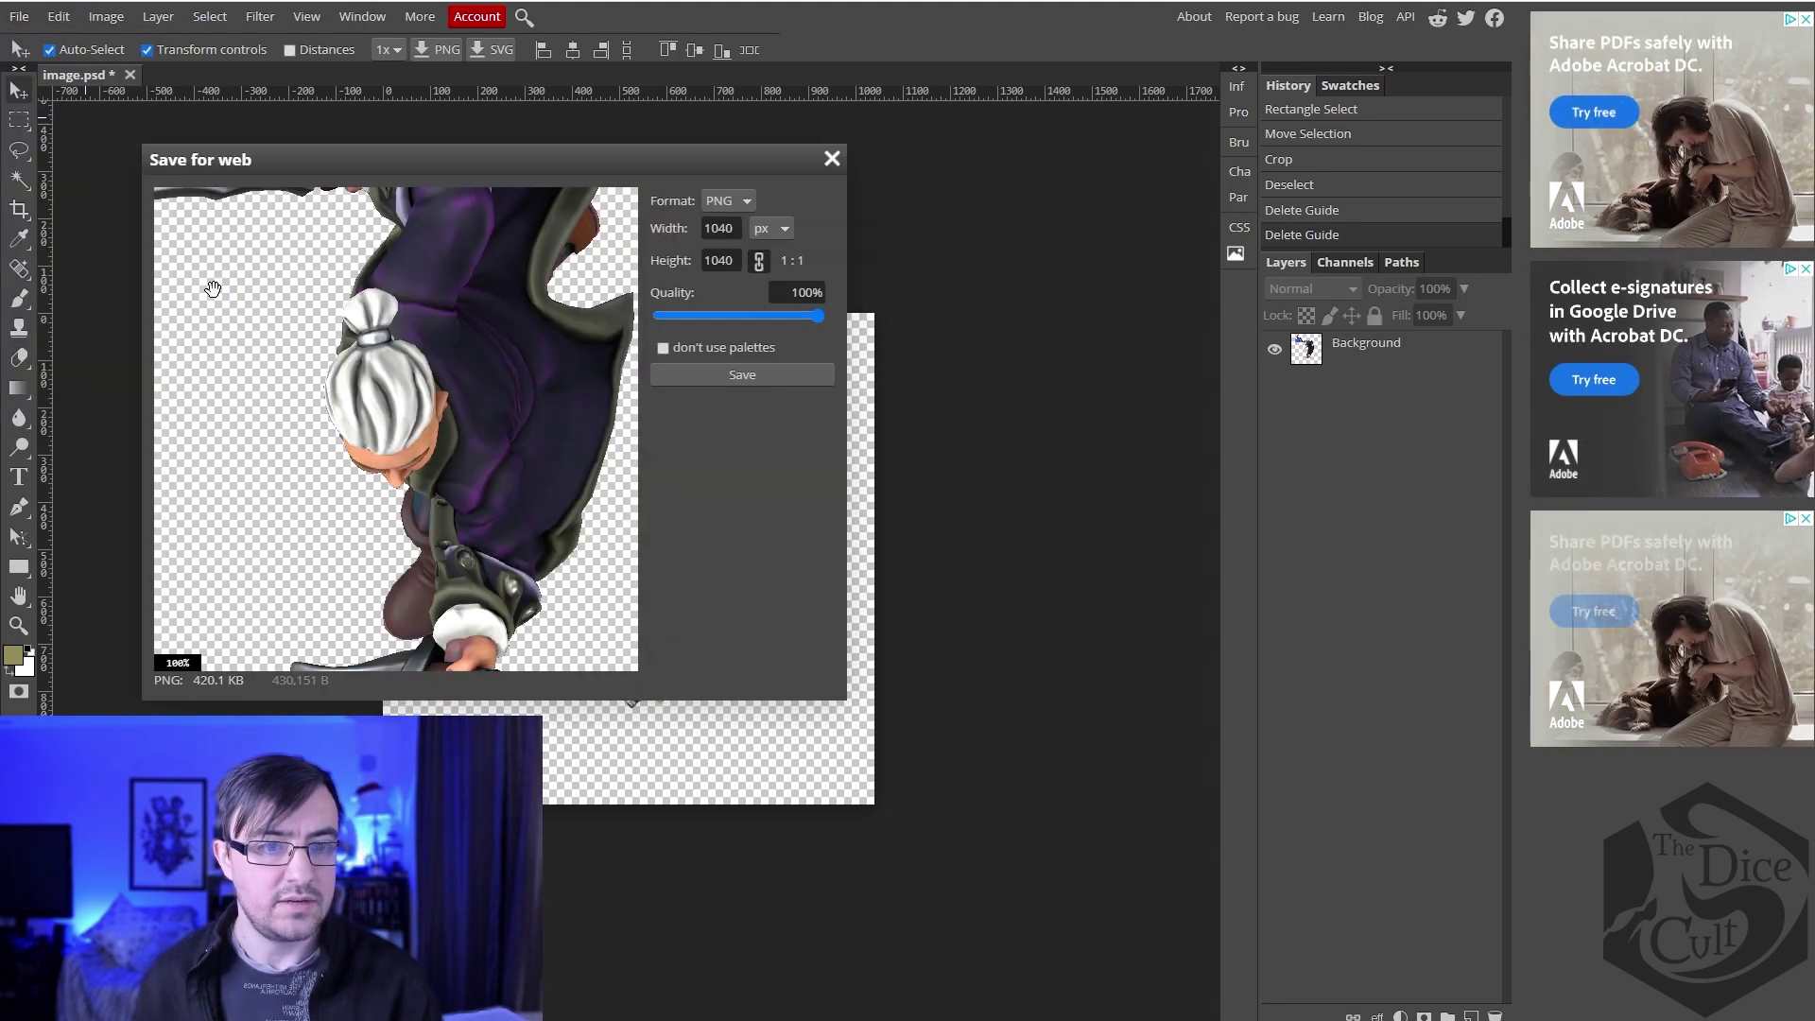
left_click(734, 376)
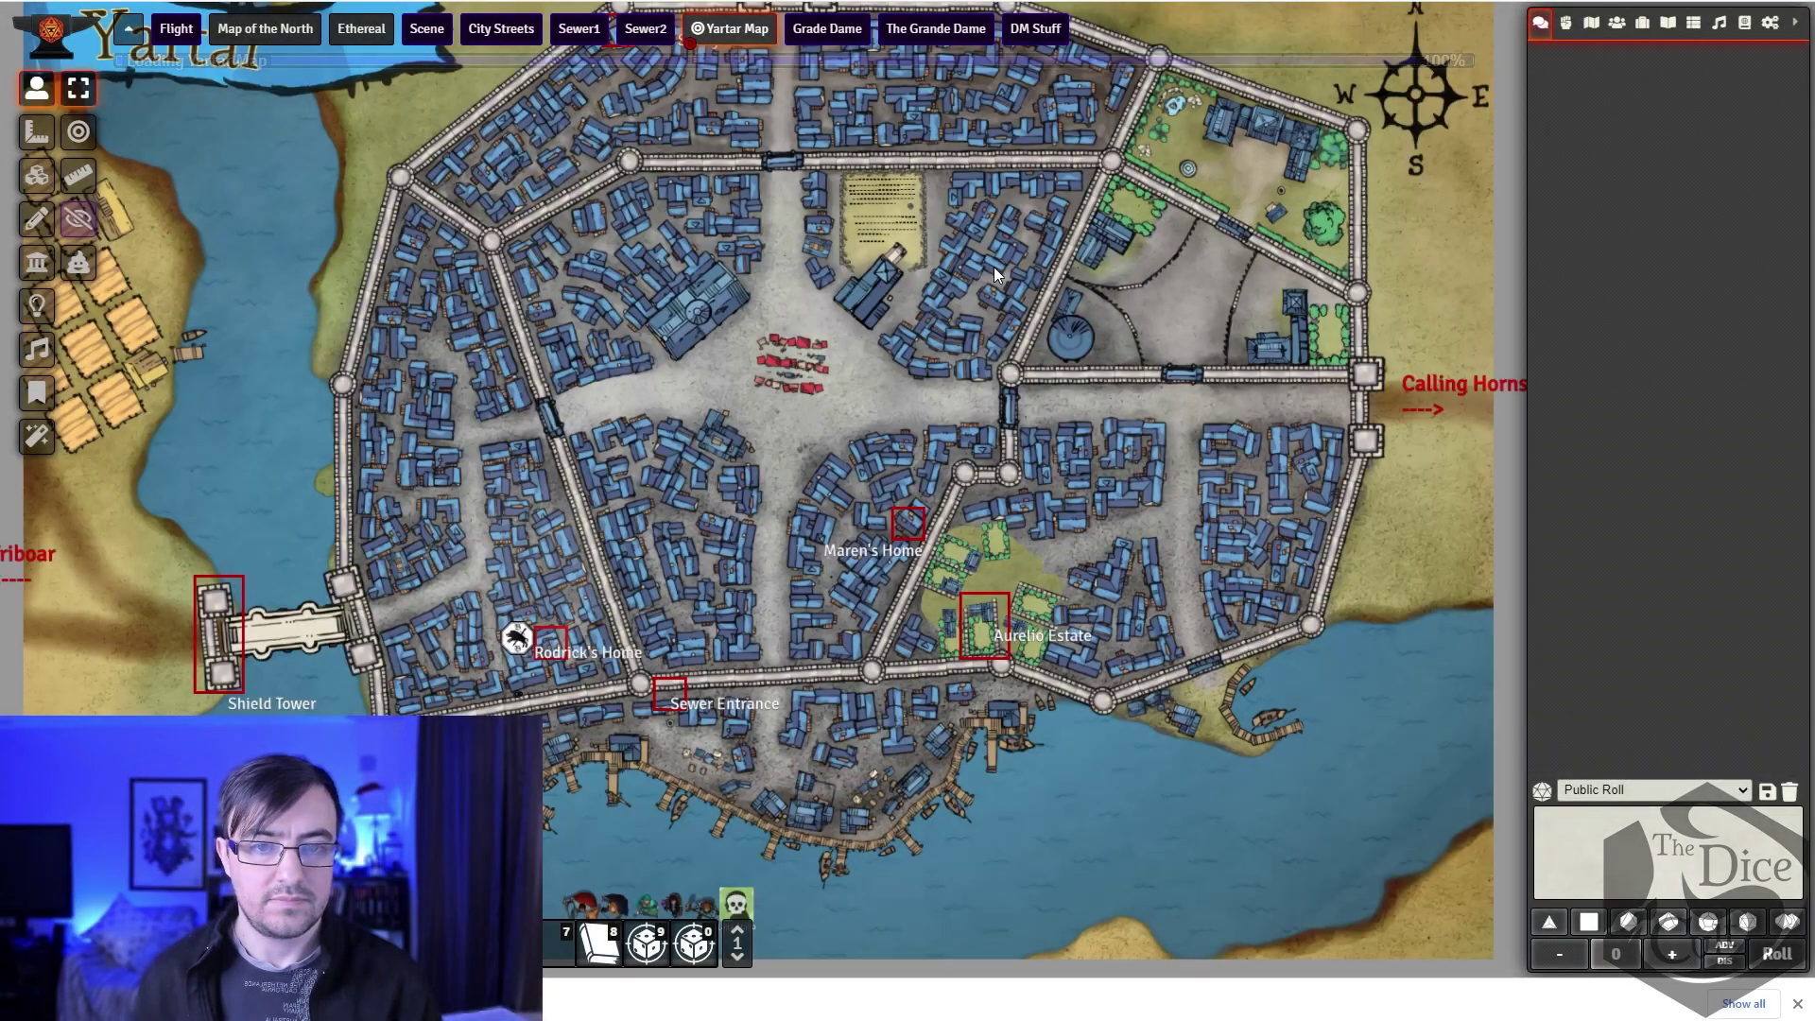
Step: Show the Actors directory, switch to the Ethereal scene, and frame the party tokens on the cavern map
left_click(1616, 22)
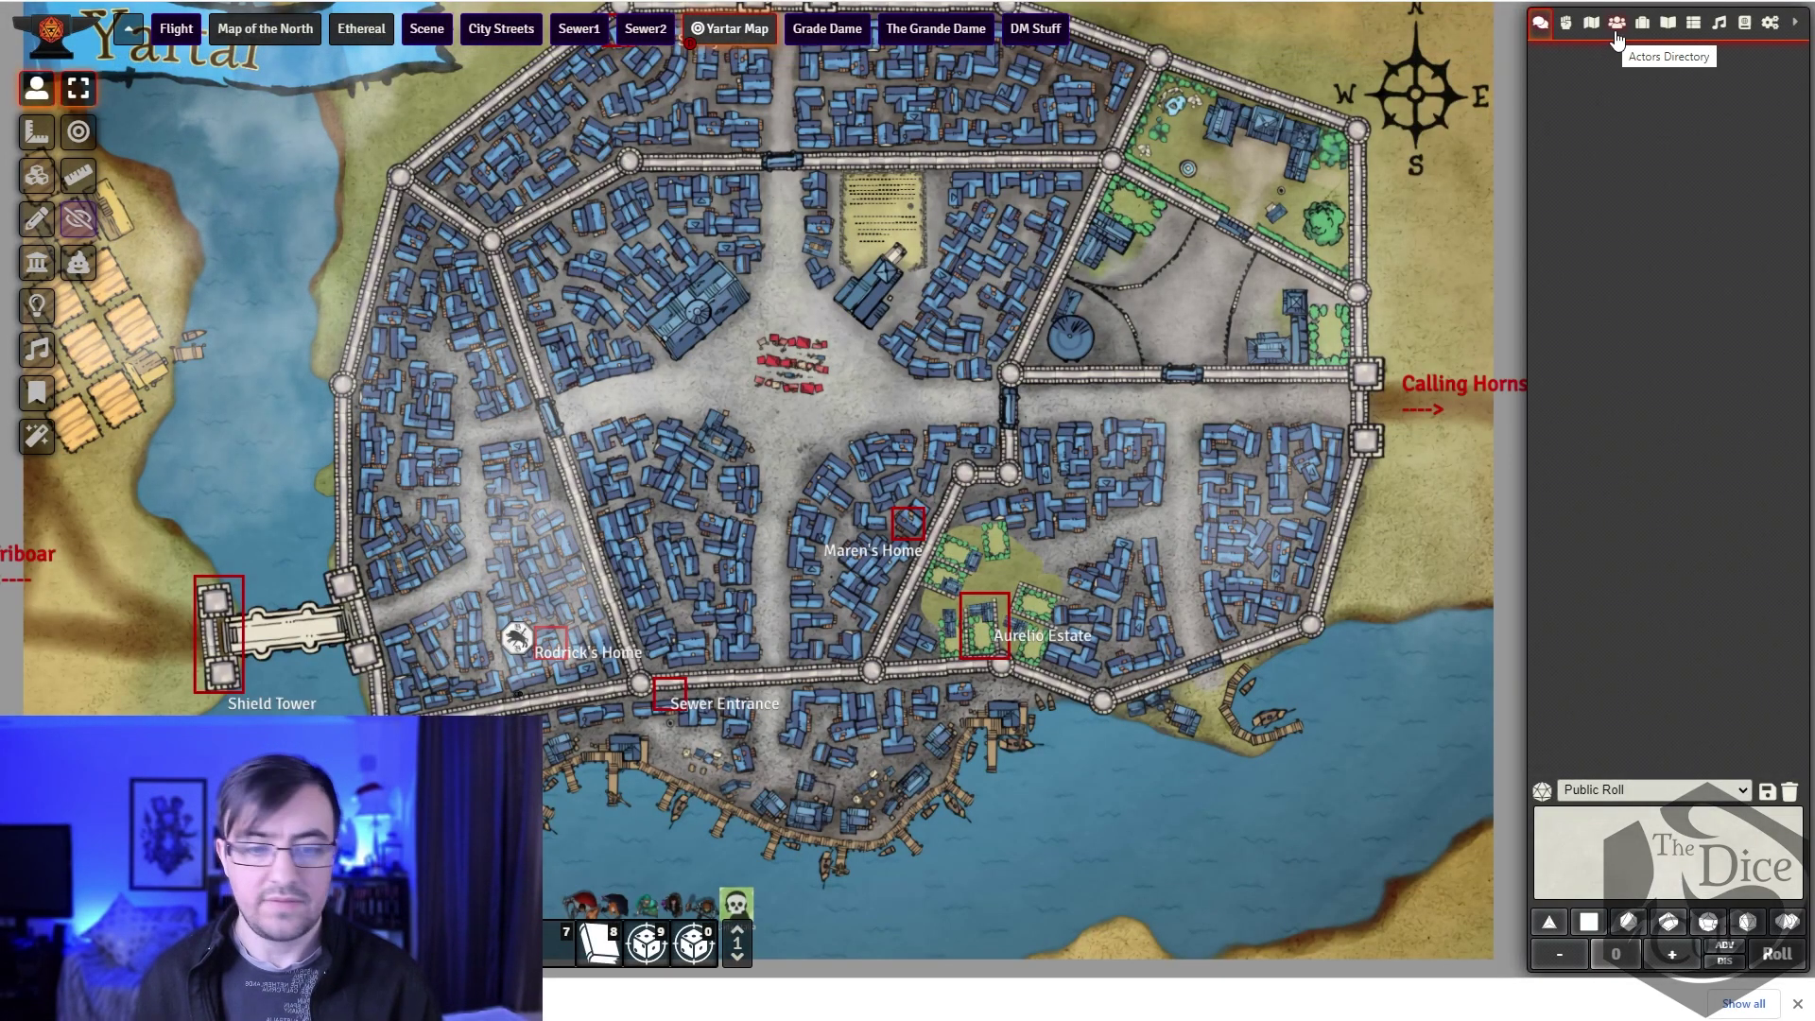
left_click(346, 31)
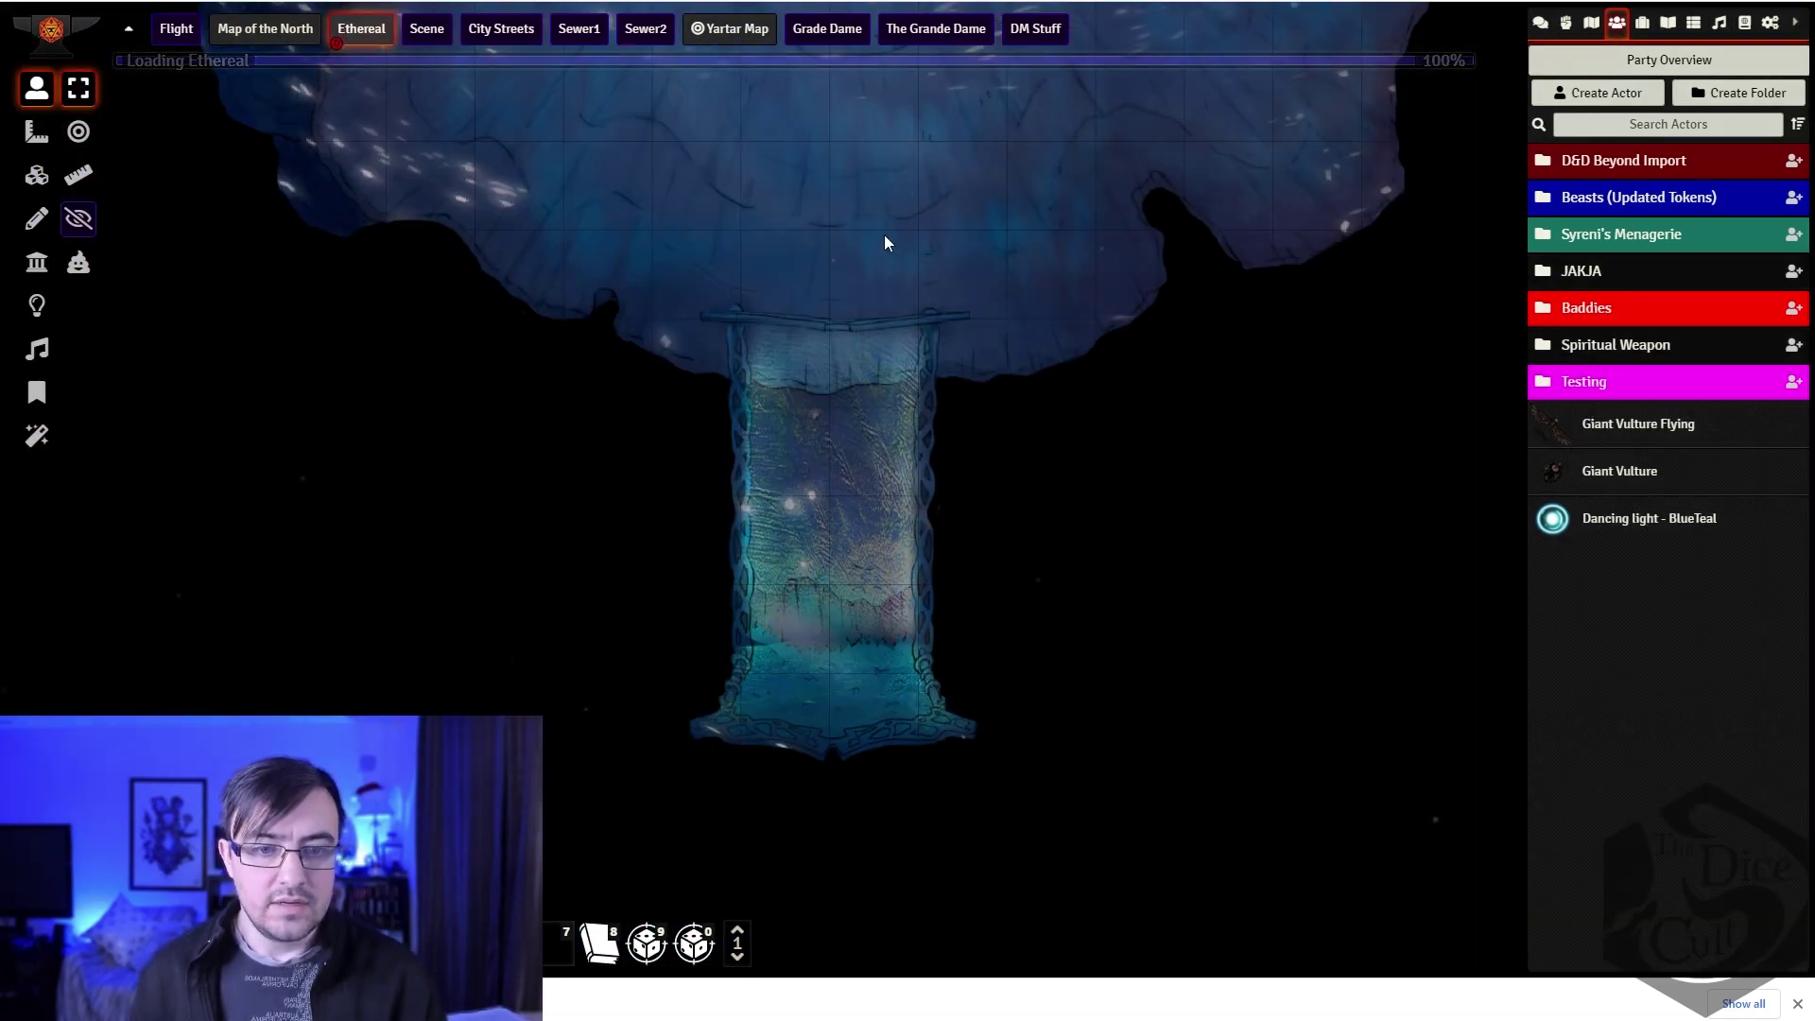
scroll(842, 599, "down", 5)
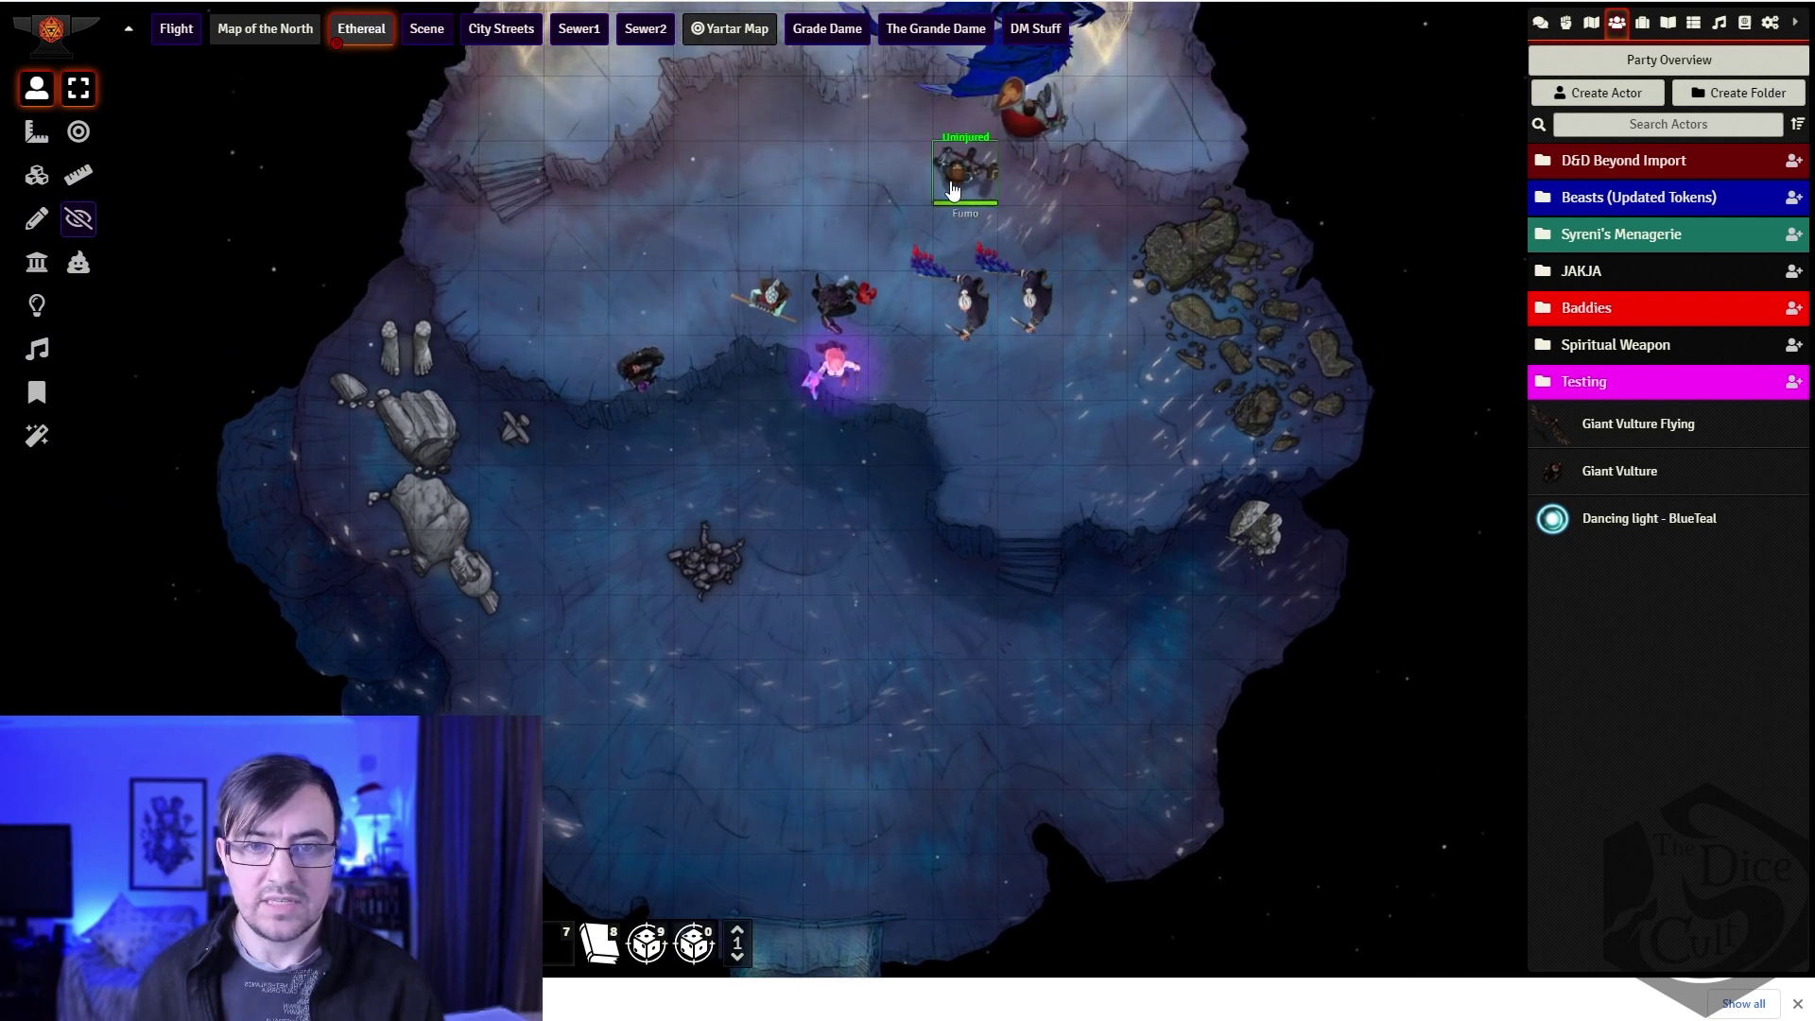
key("Up")
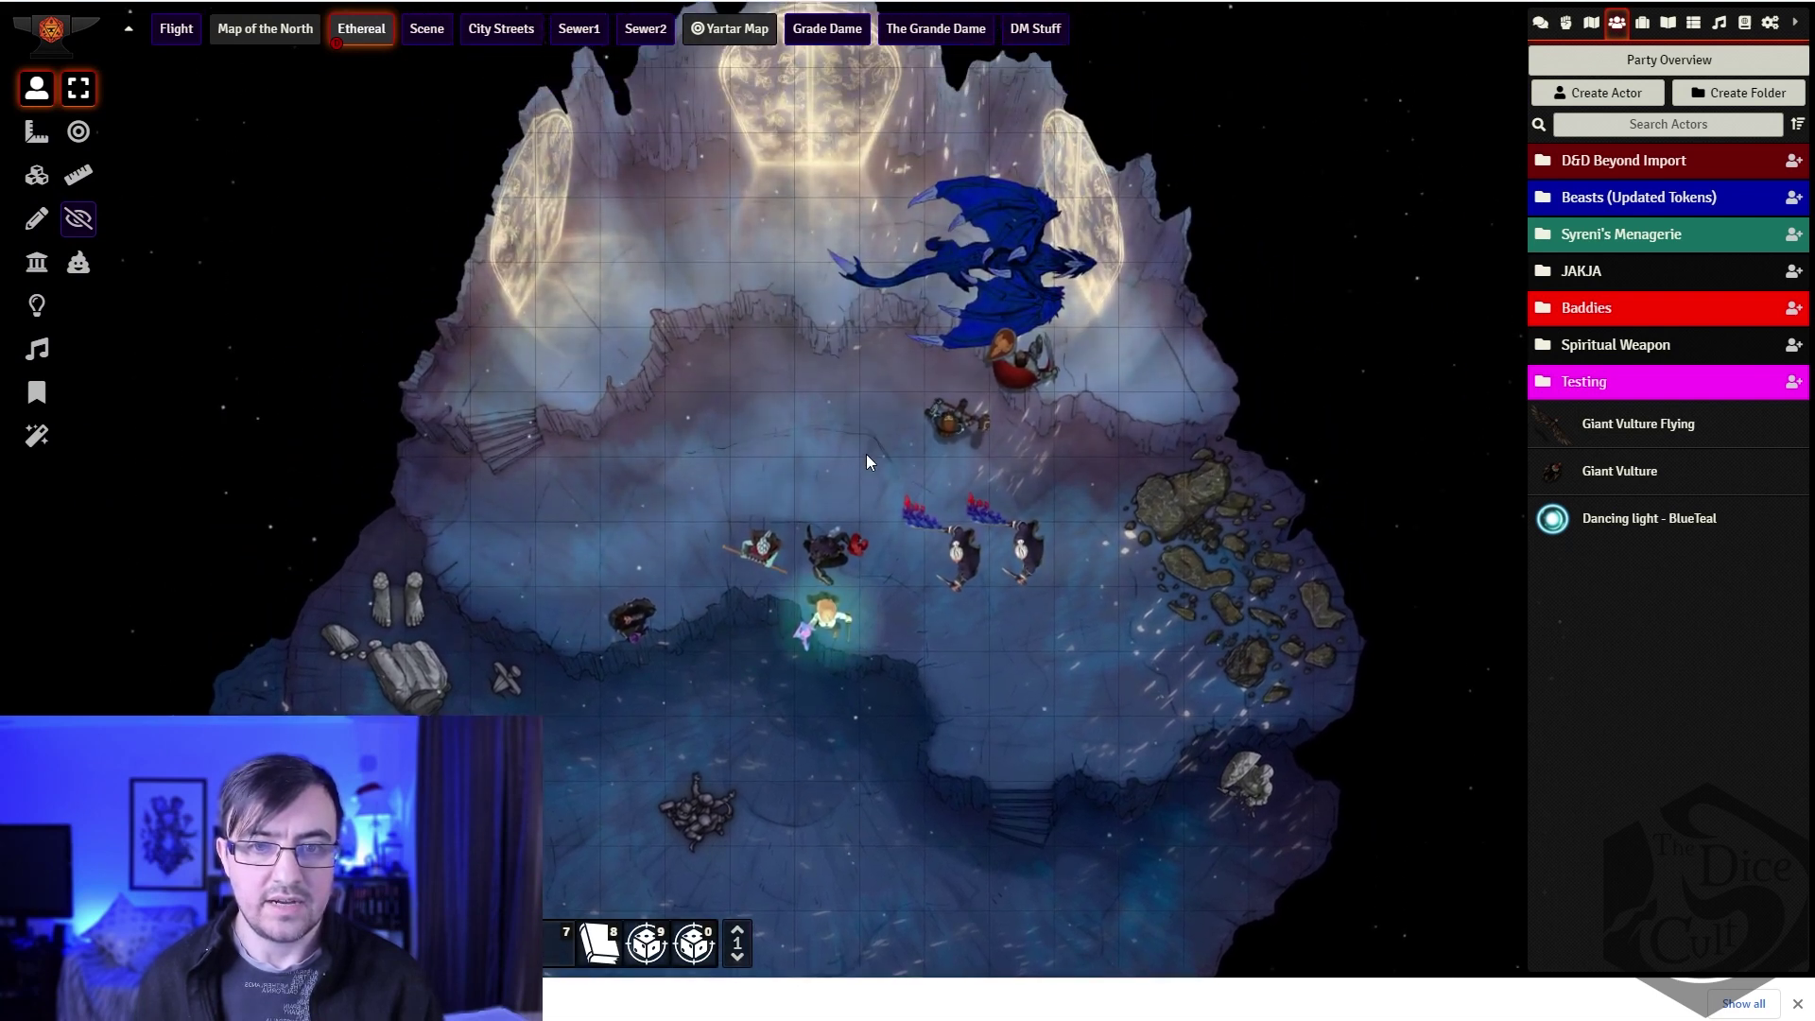
left_click_drag(933, 673, 927, 654)
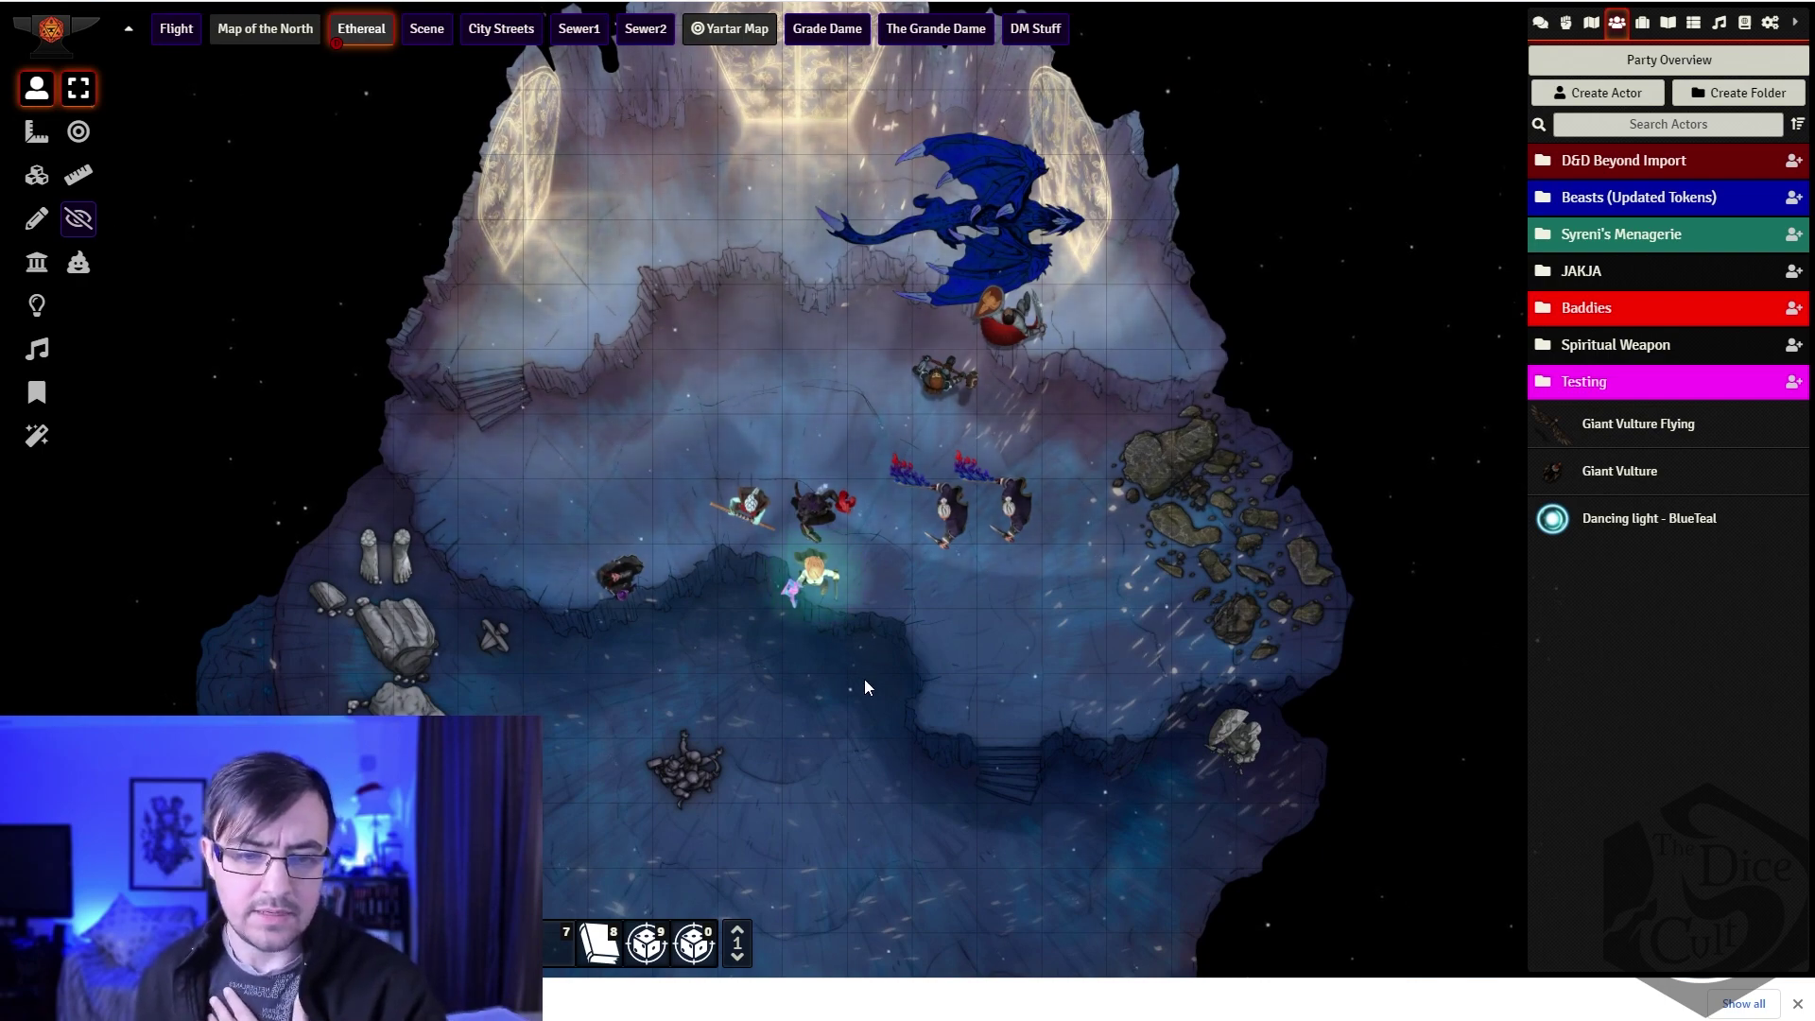
left_click_drag(864, 679, 871, 552)
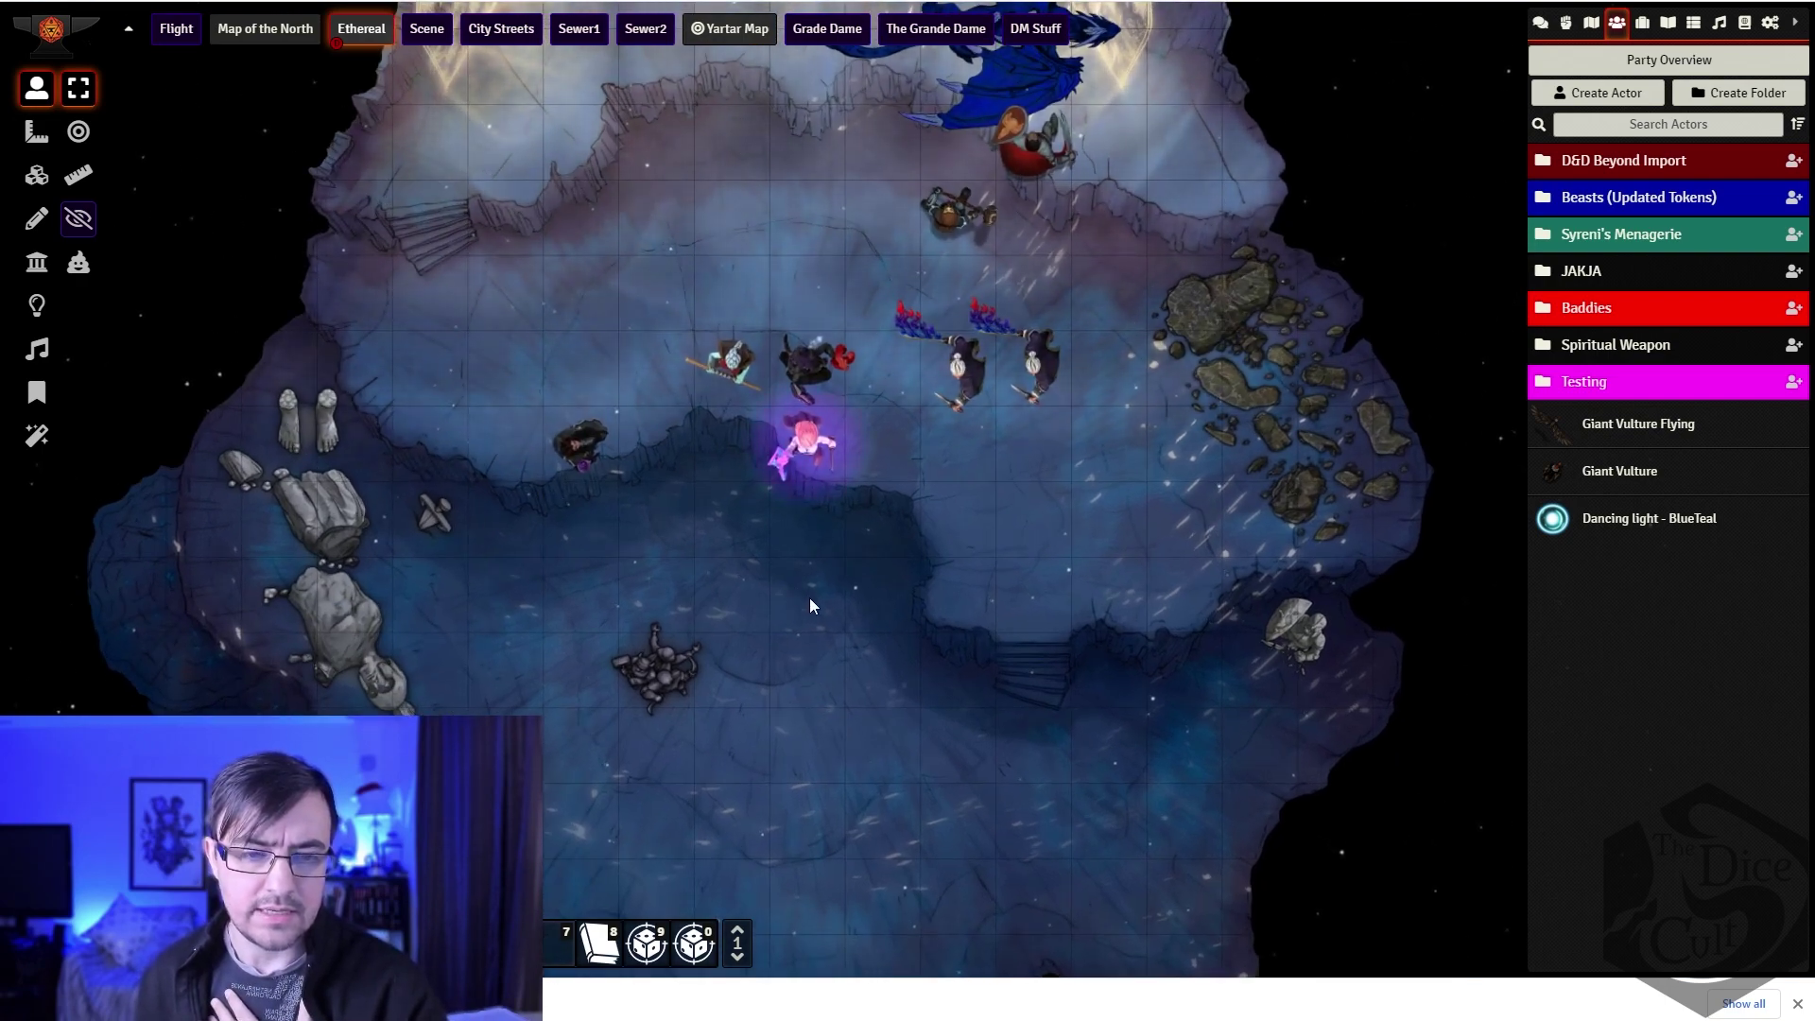
scroll(810, 599, "up", 1)
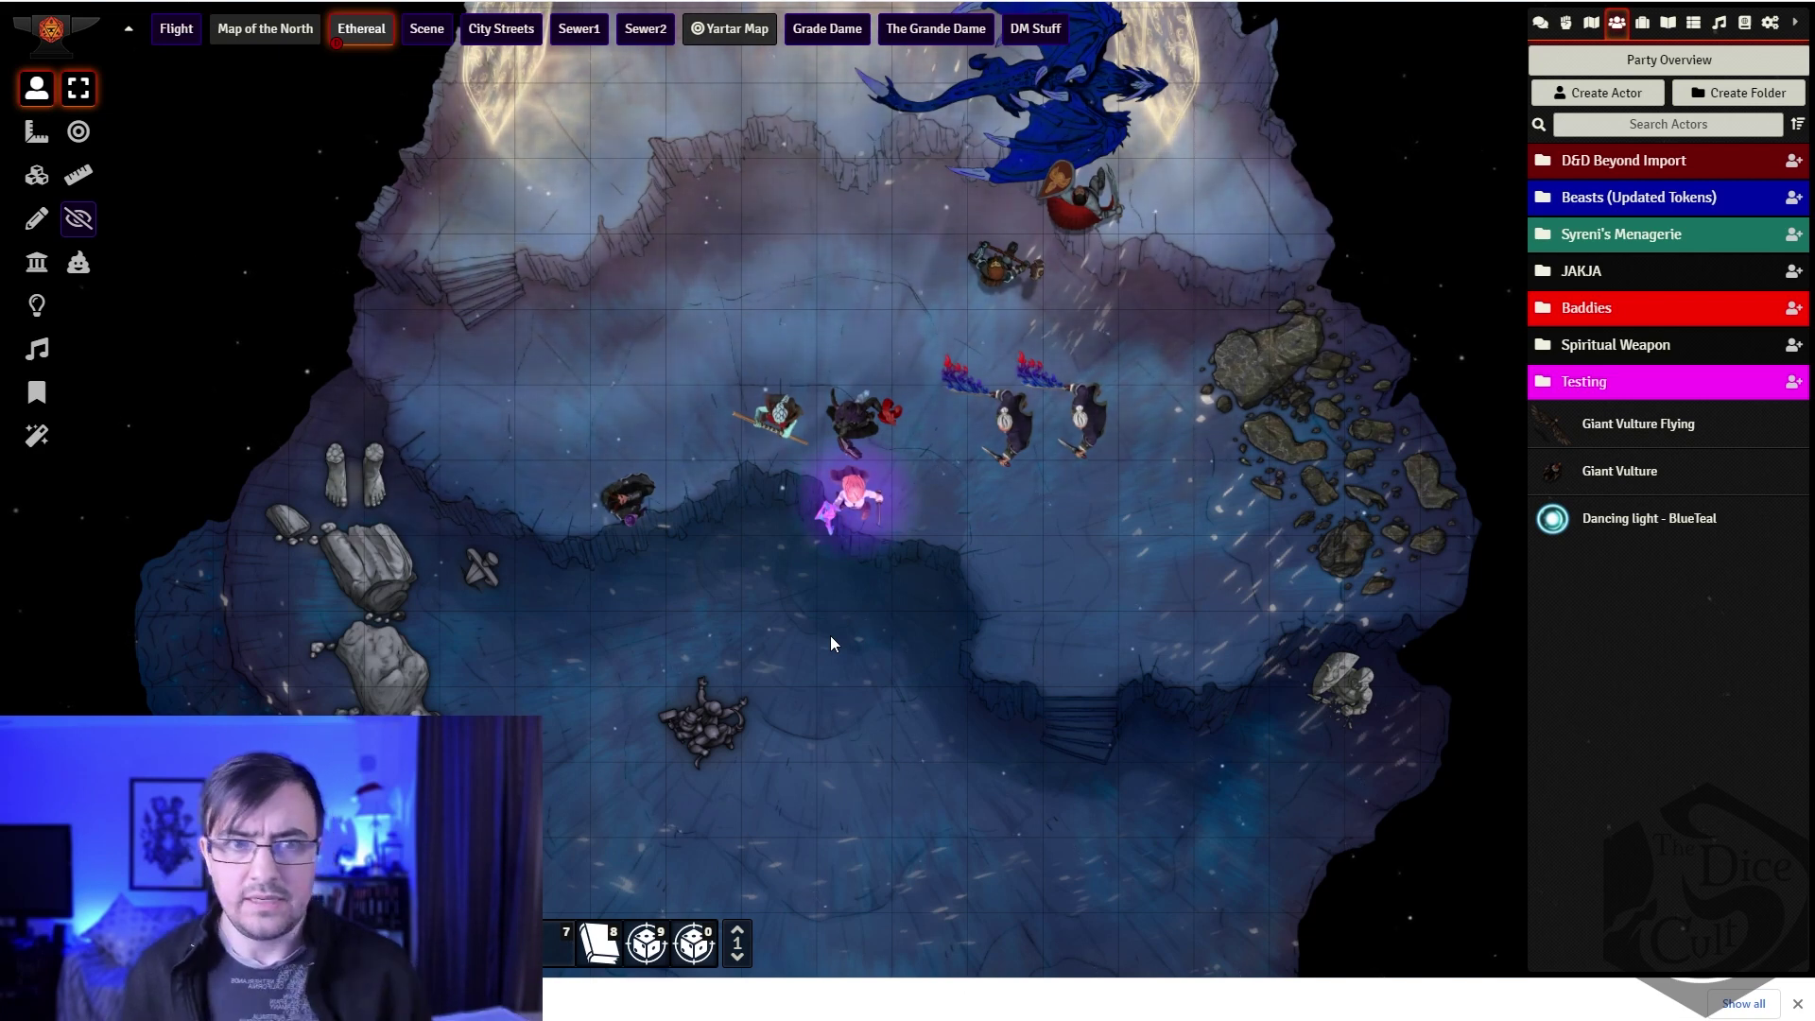
left_click_drag(908, 746, 894, 615)
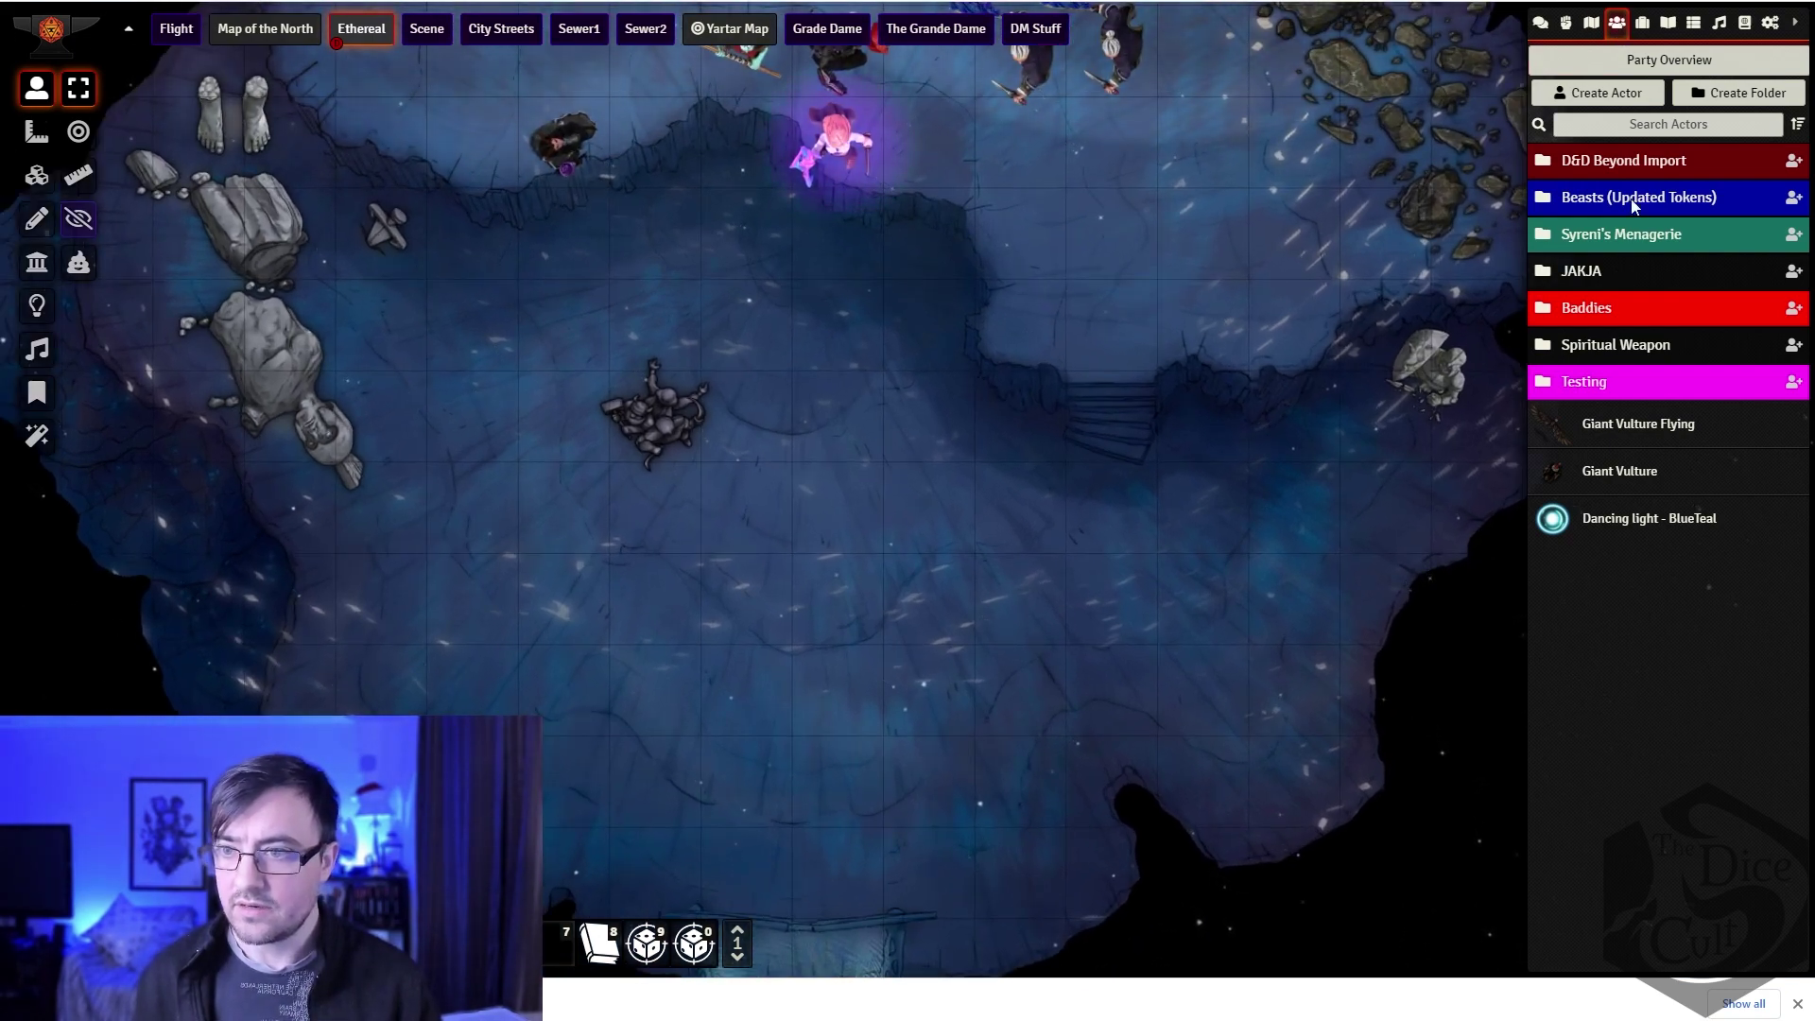
Step: Expand the Baddies folder and its NPCs subfolder, then select Maren's token near the map's top
left_click(1596, 308)
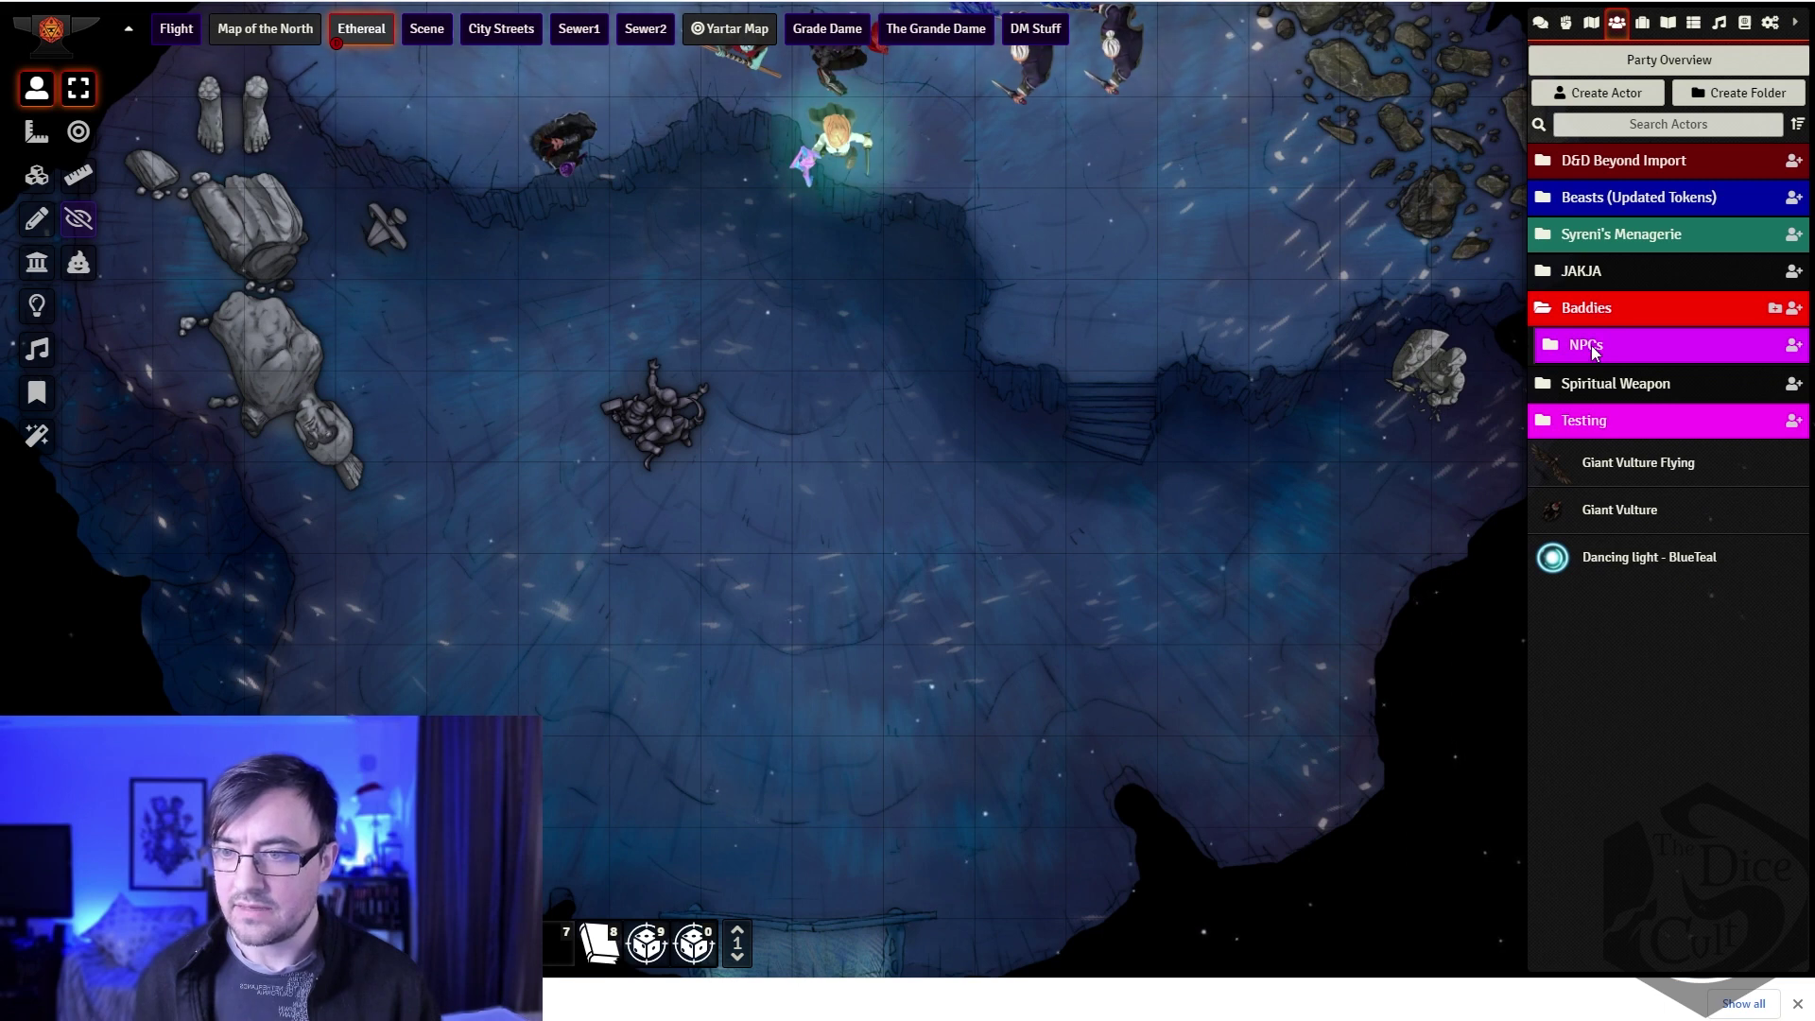
left_click(1594, 348)
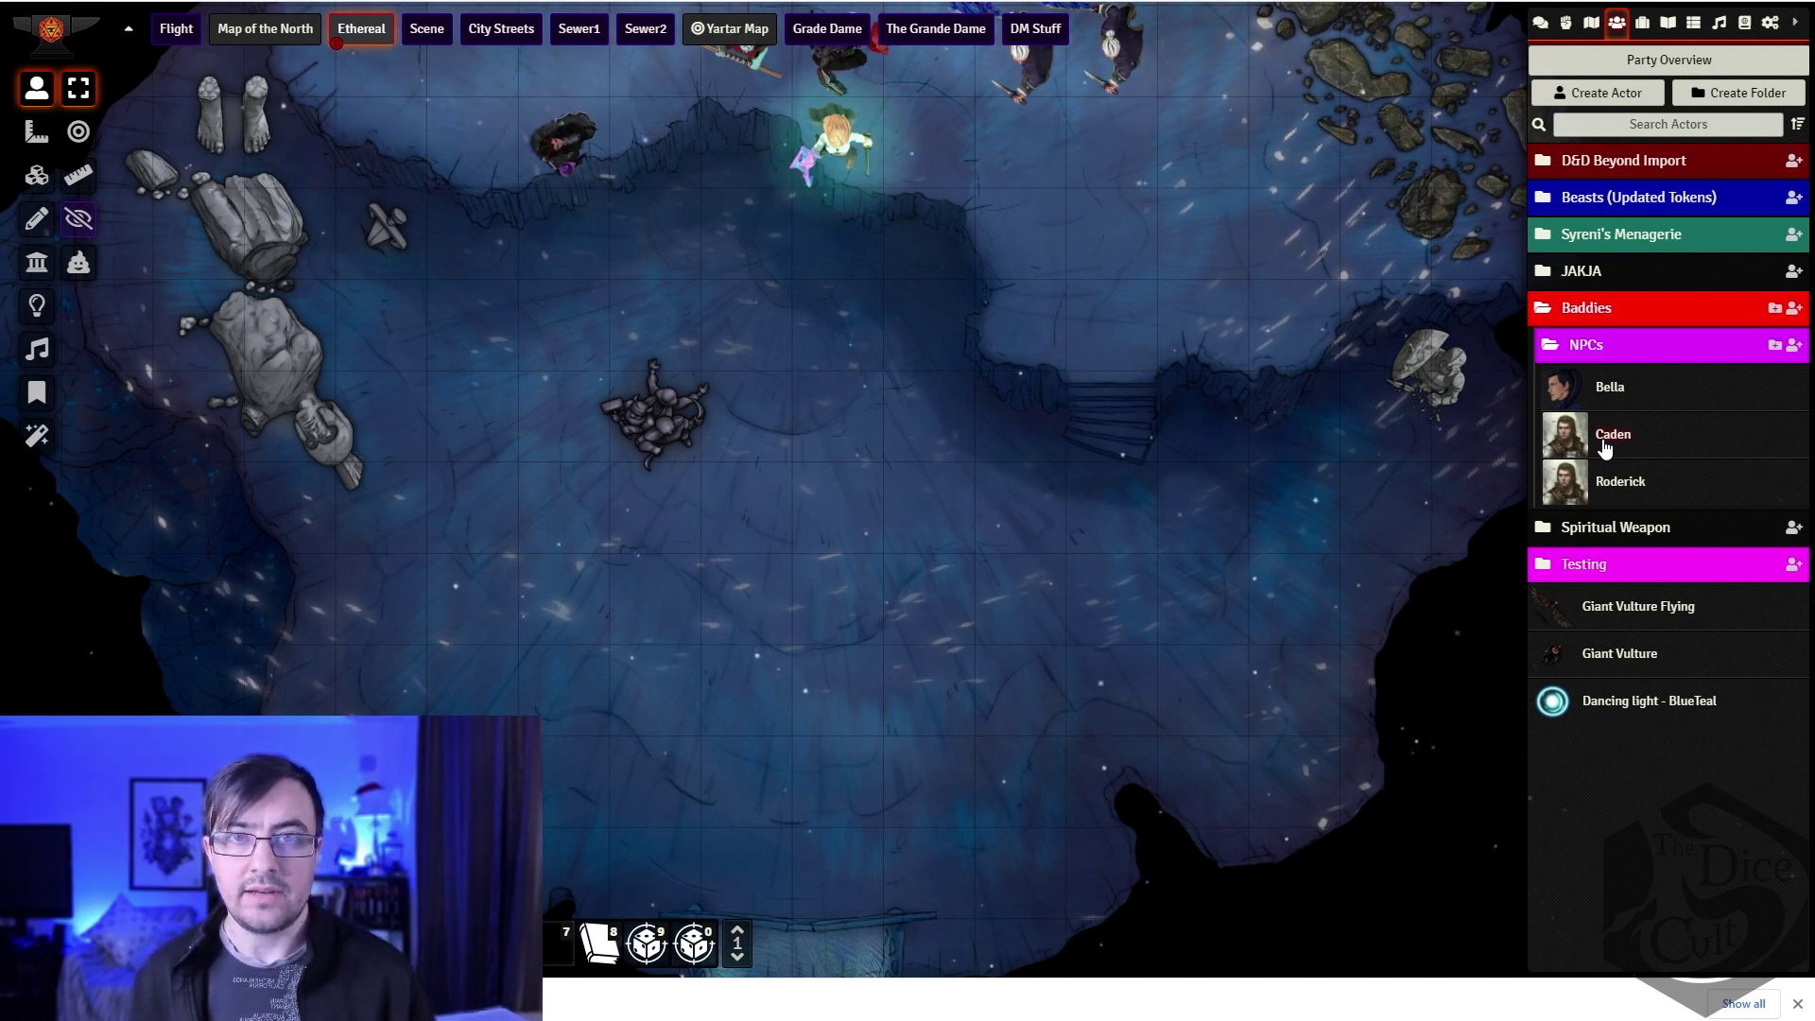
left_click(829, 141)
left_click(884, 276)
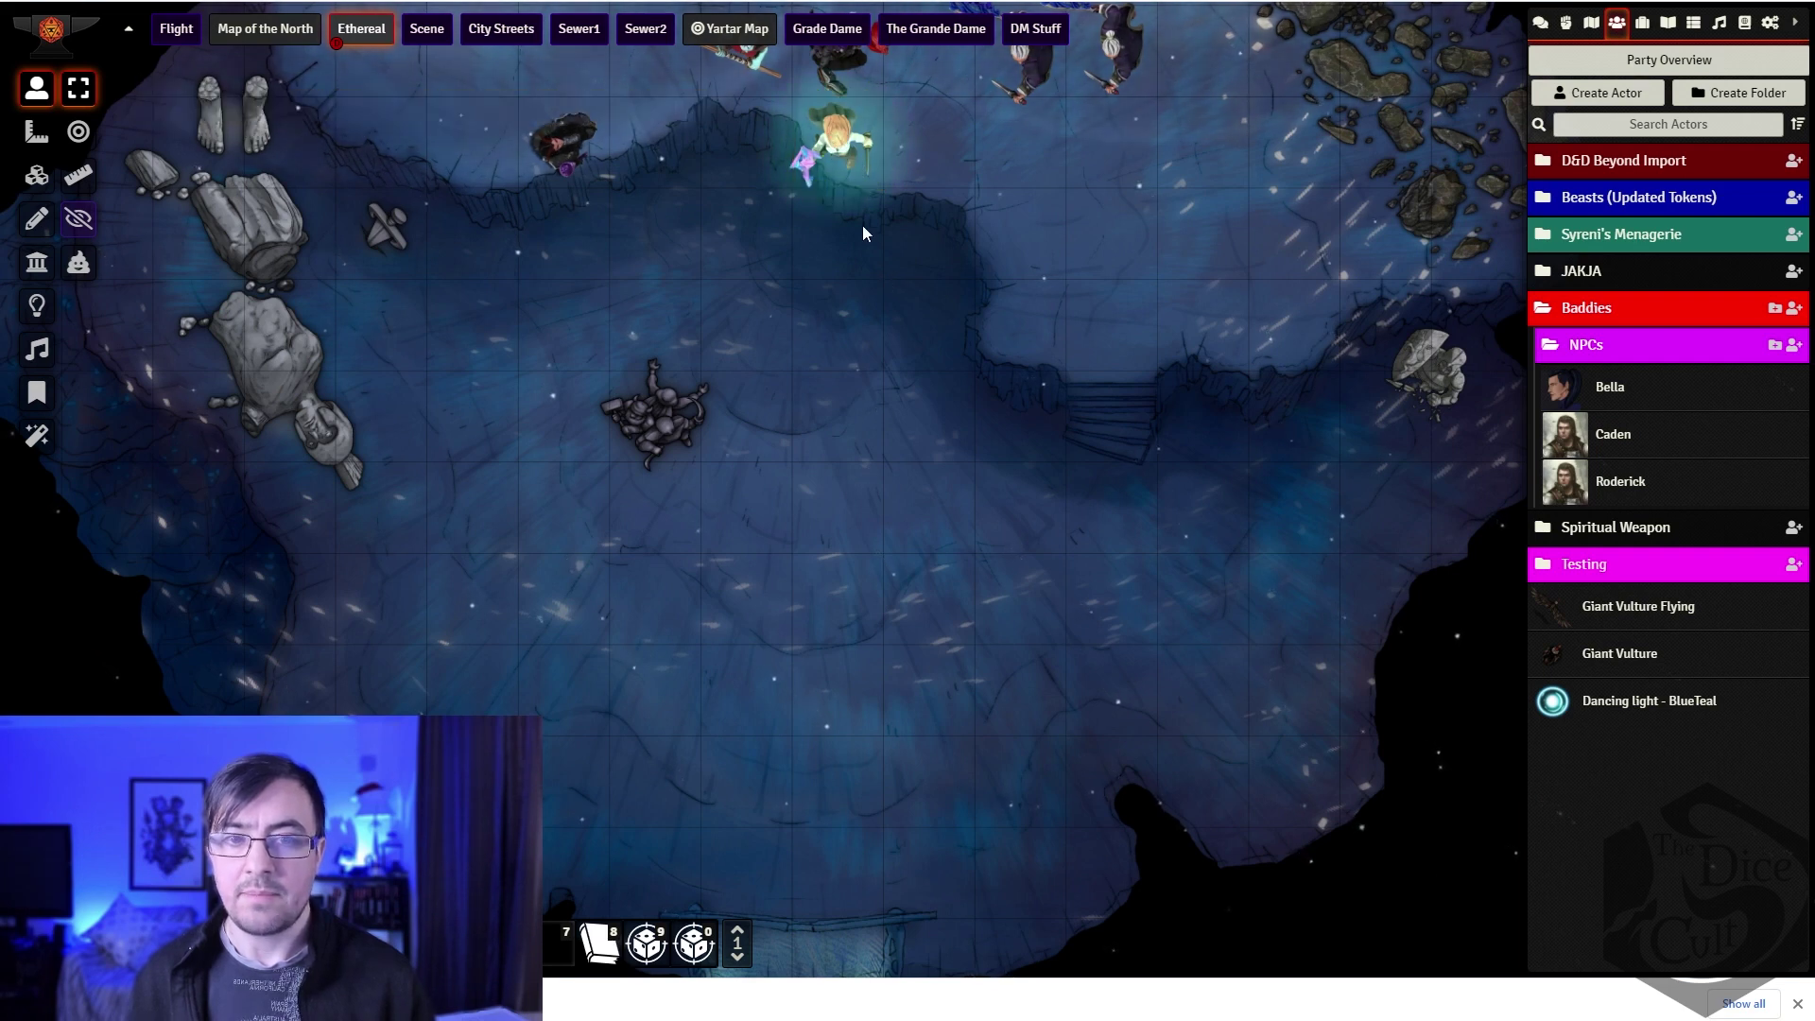
left_click(842, 163)
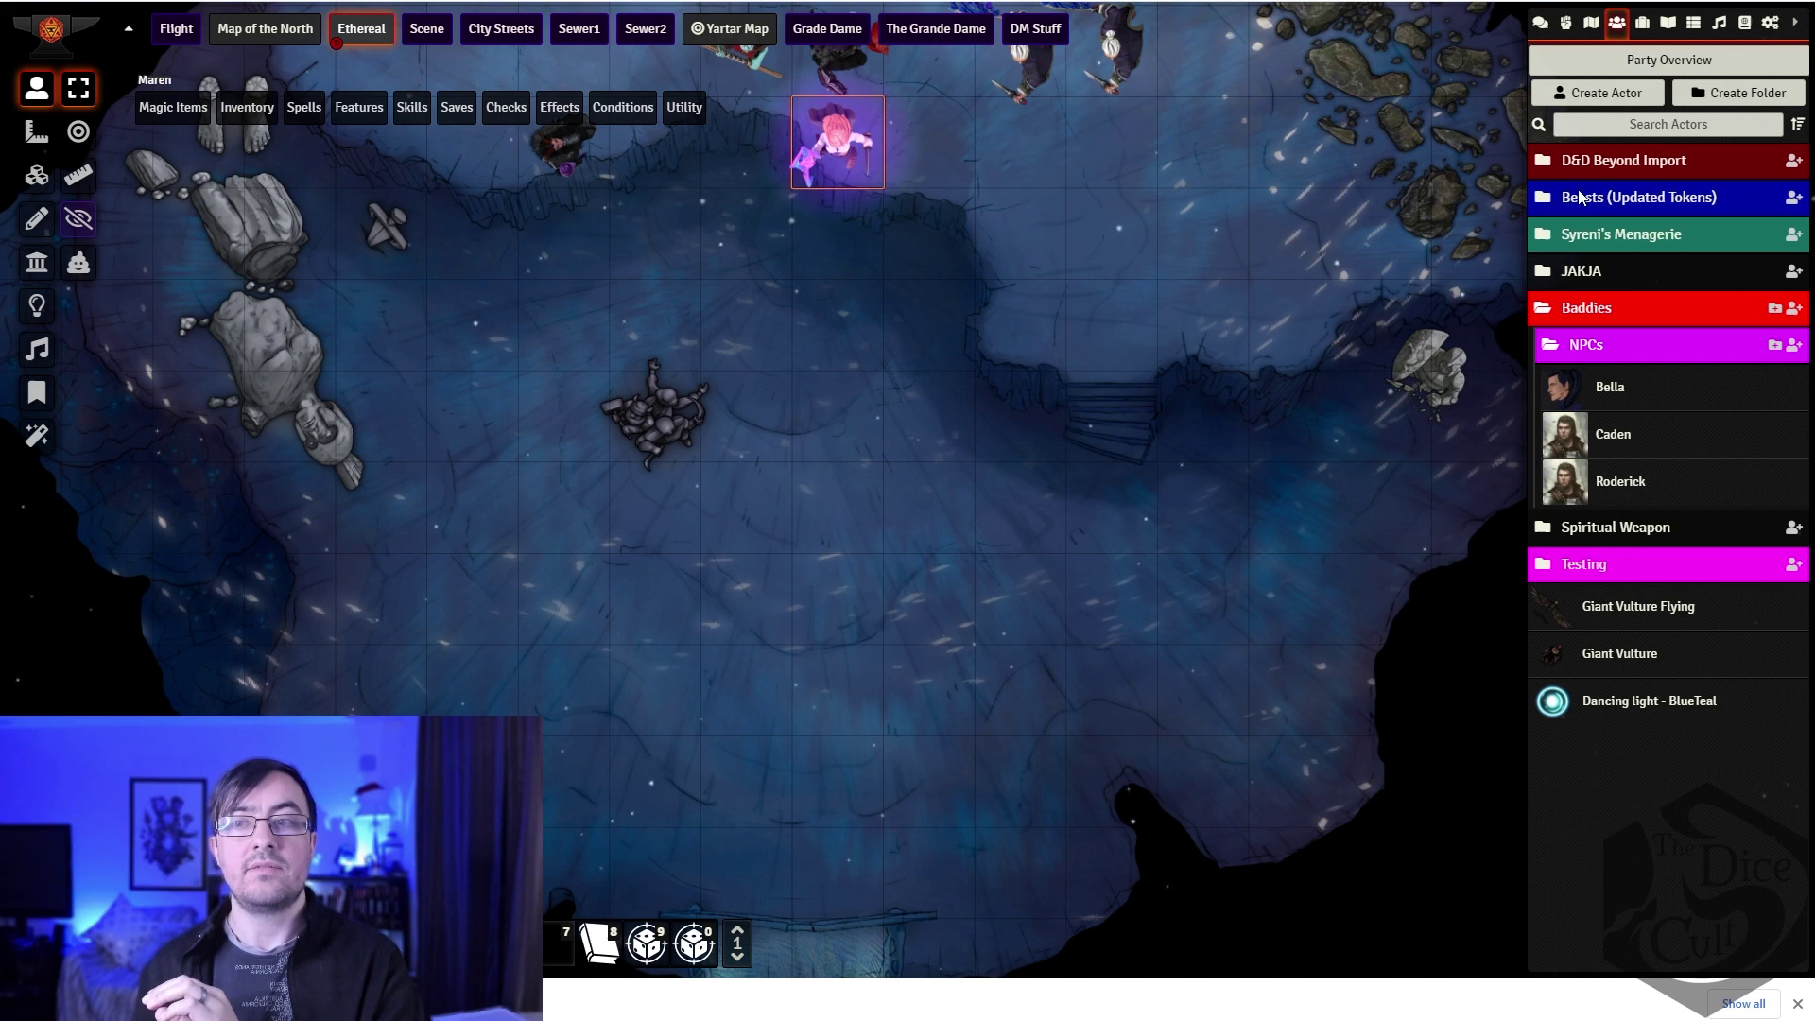
Step: Expand the JAKJA folder and its HEROES subfolder to list the party, then collapse HEROES
left_click(1593, 271)
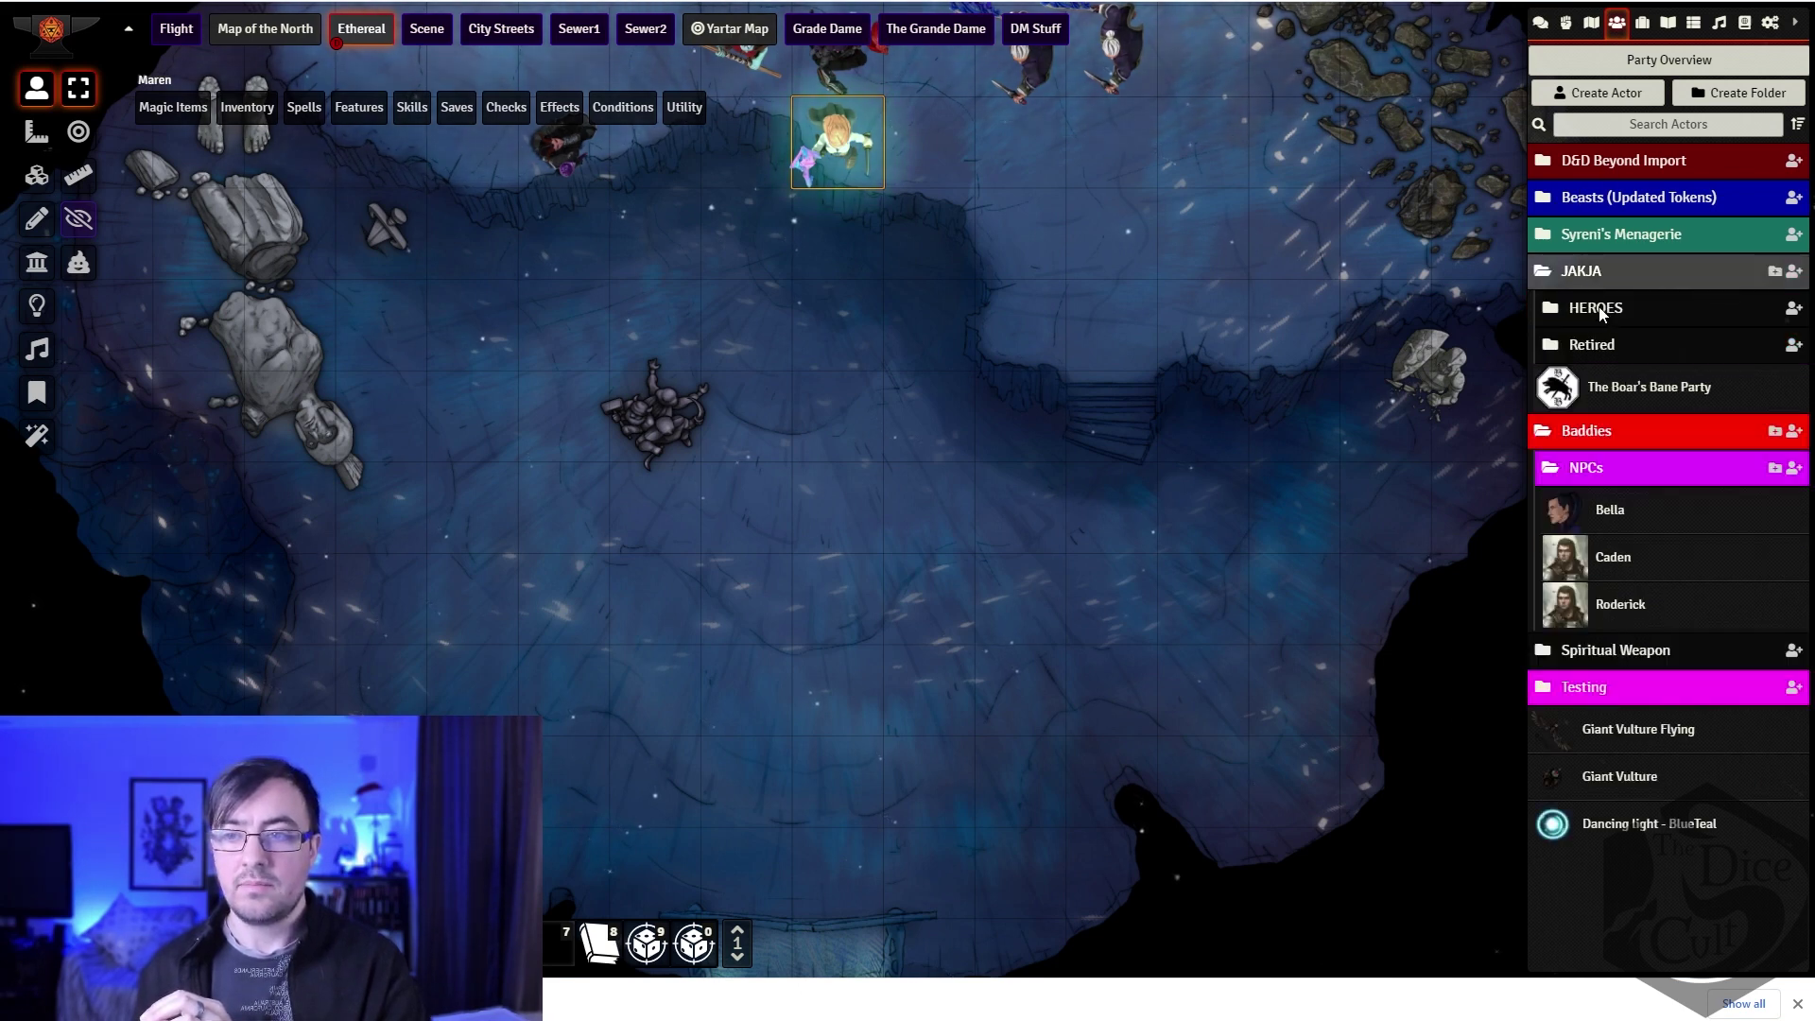
left_click(1598, 309)
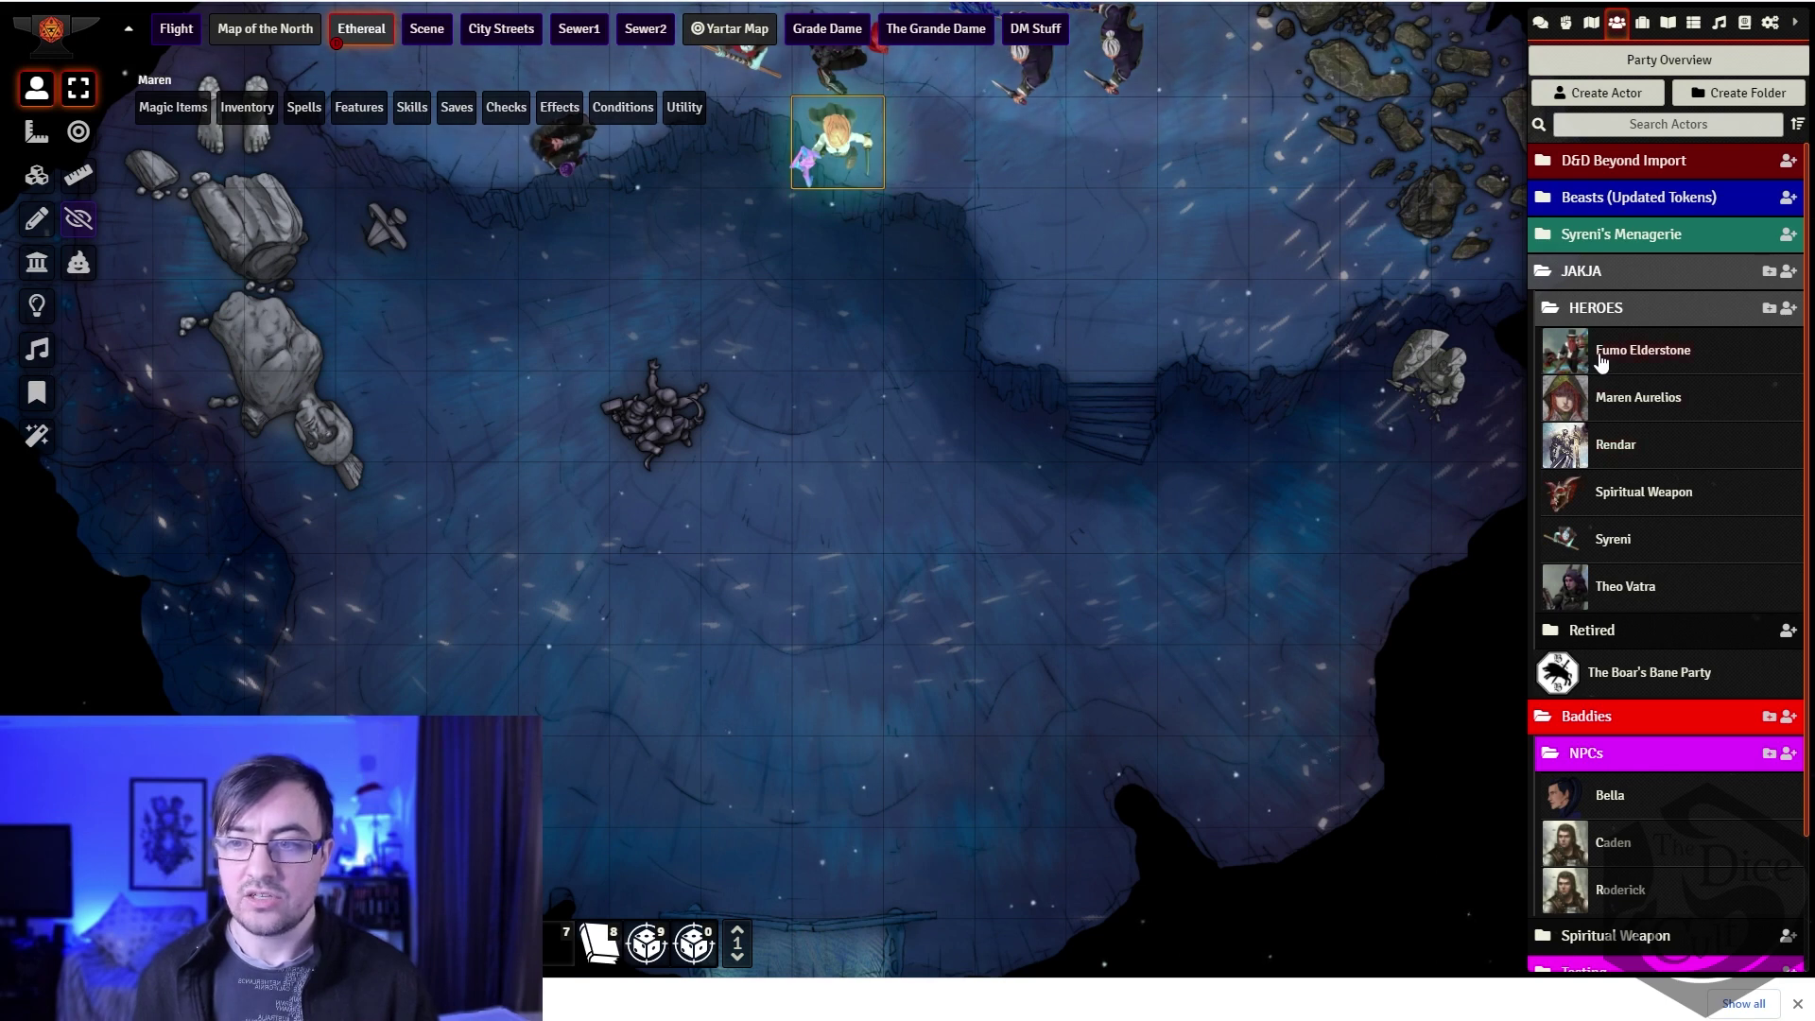
left_click(1588, 304)
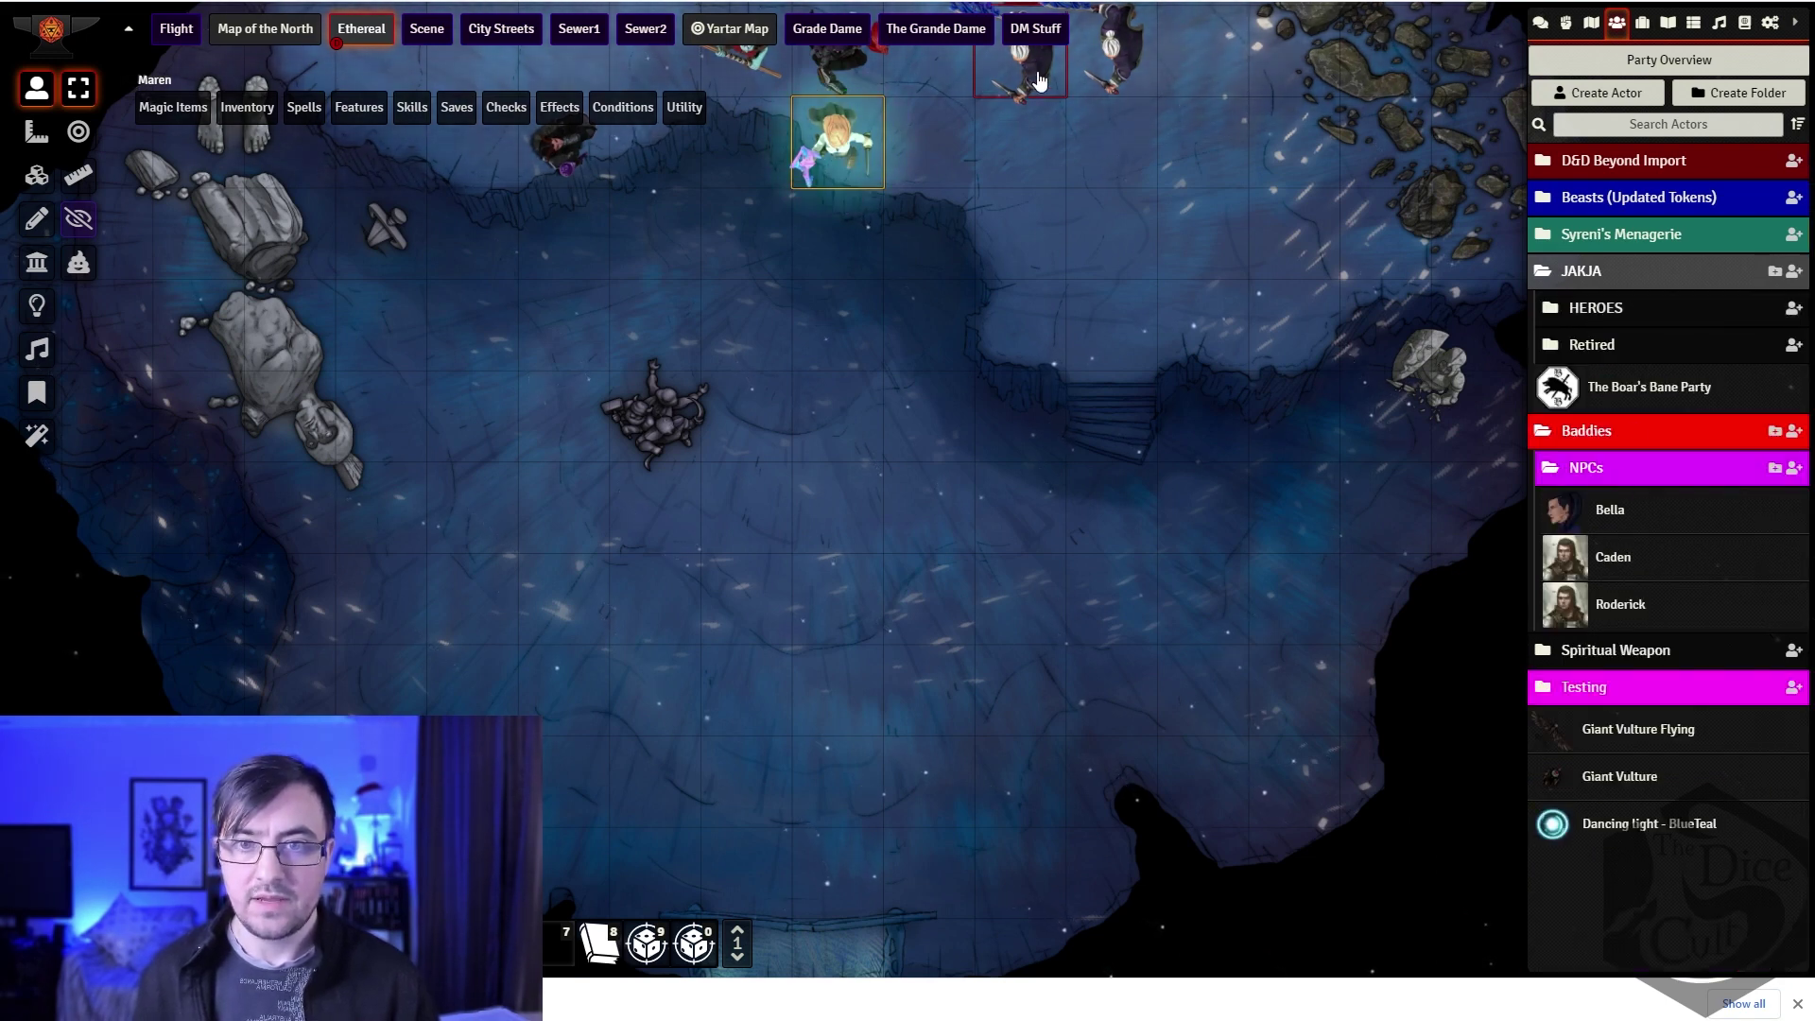
Step: Inspect Maren Aurelios' character sheet, opened from her token and from HEROES, then close it
double_click(834, 141)
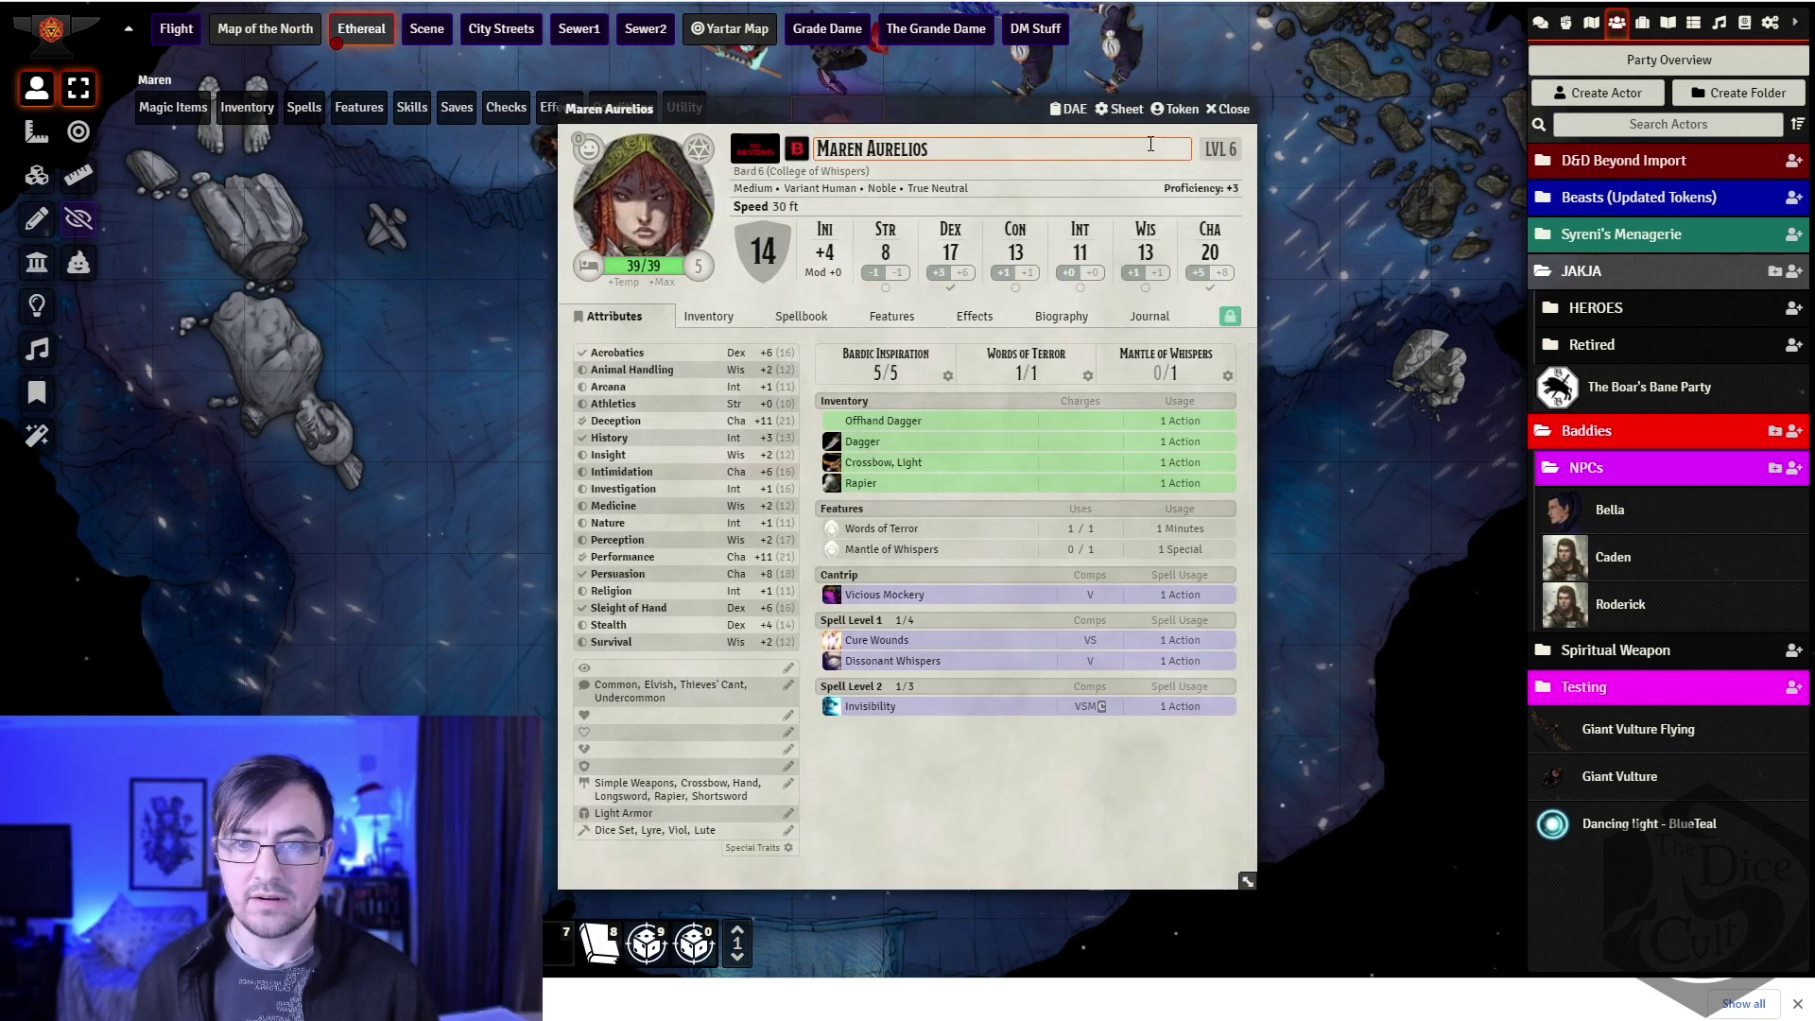
left_click(1230, 110)
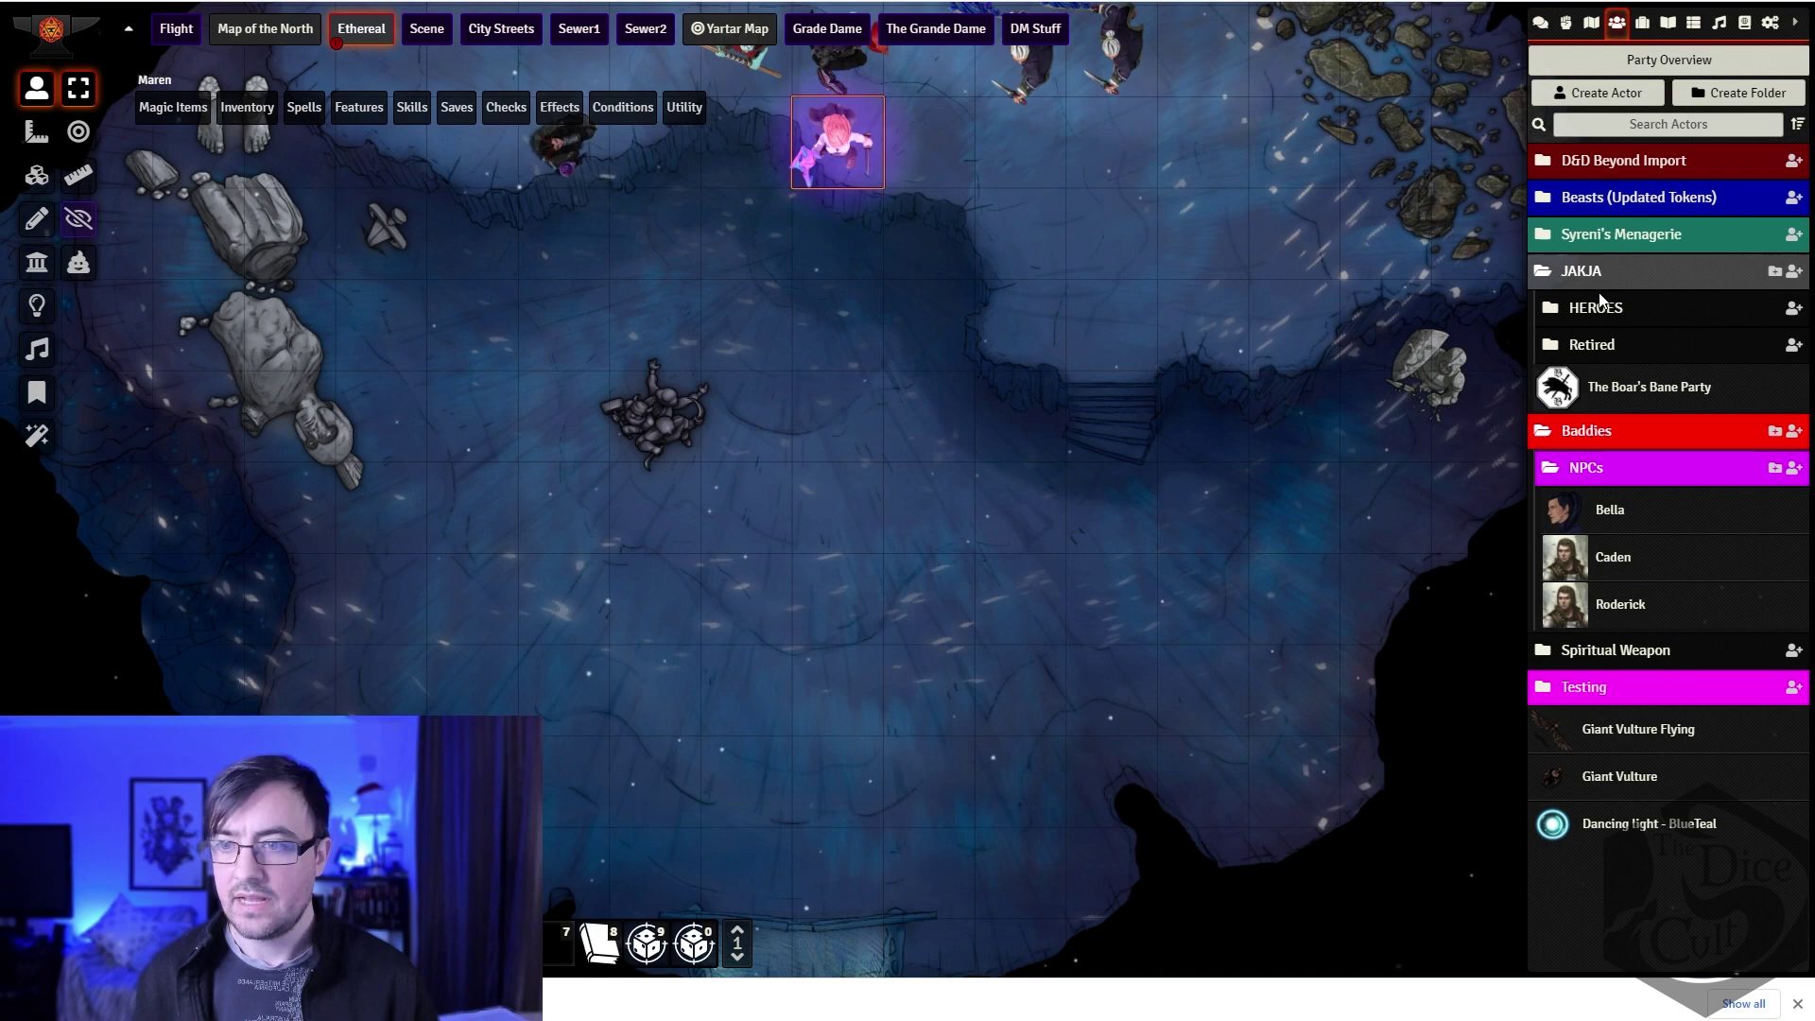
left_click(1606, 312)
left_click(1631, 404)
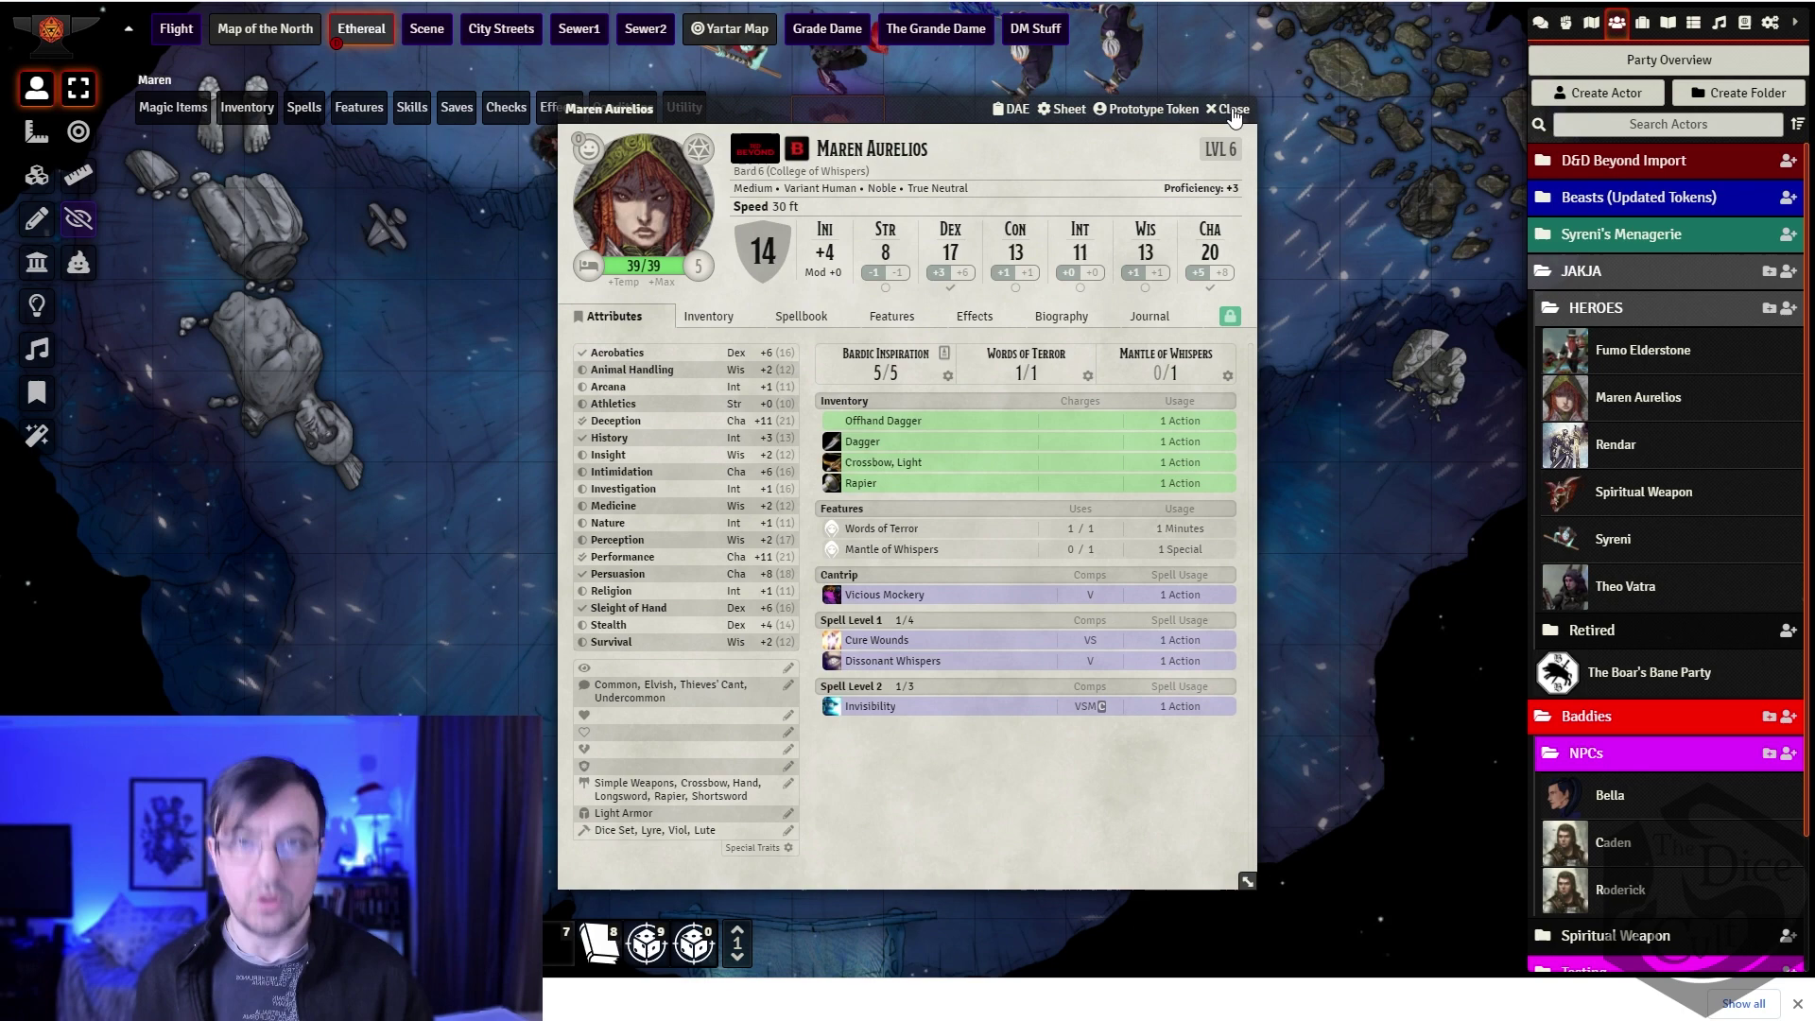
left_click(1232, 110)
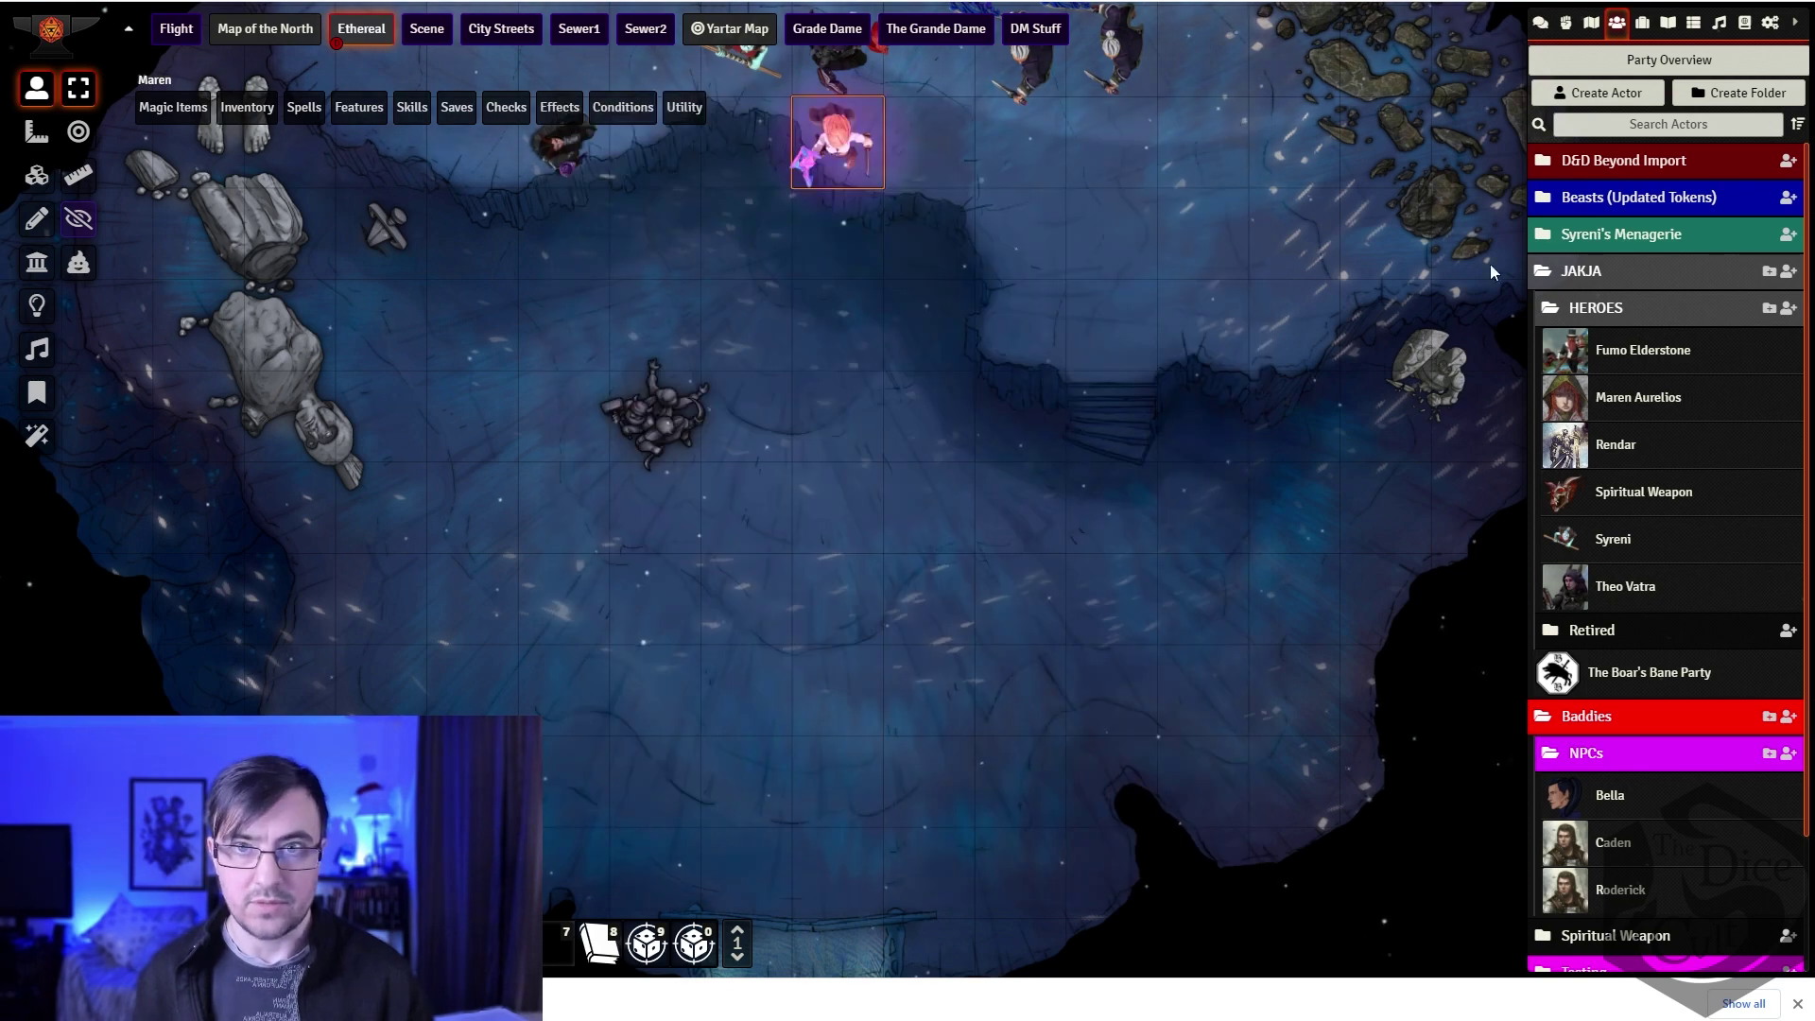
Step: Open Caden's prototype token settings at the Image tab, closing his character sheet
left_click(1612, 846)
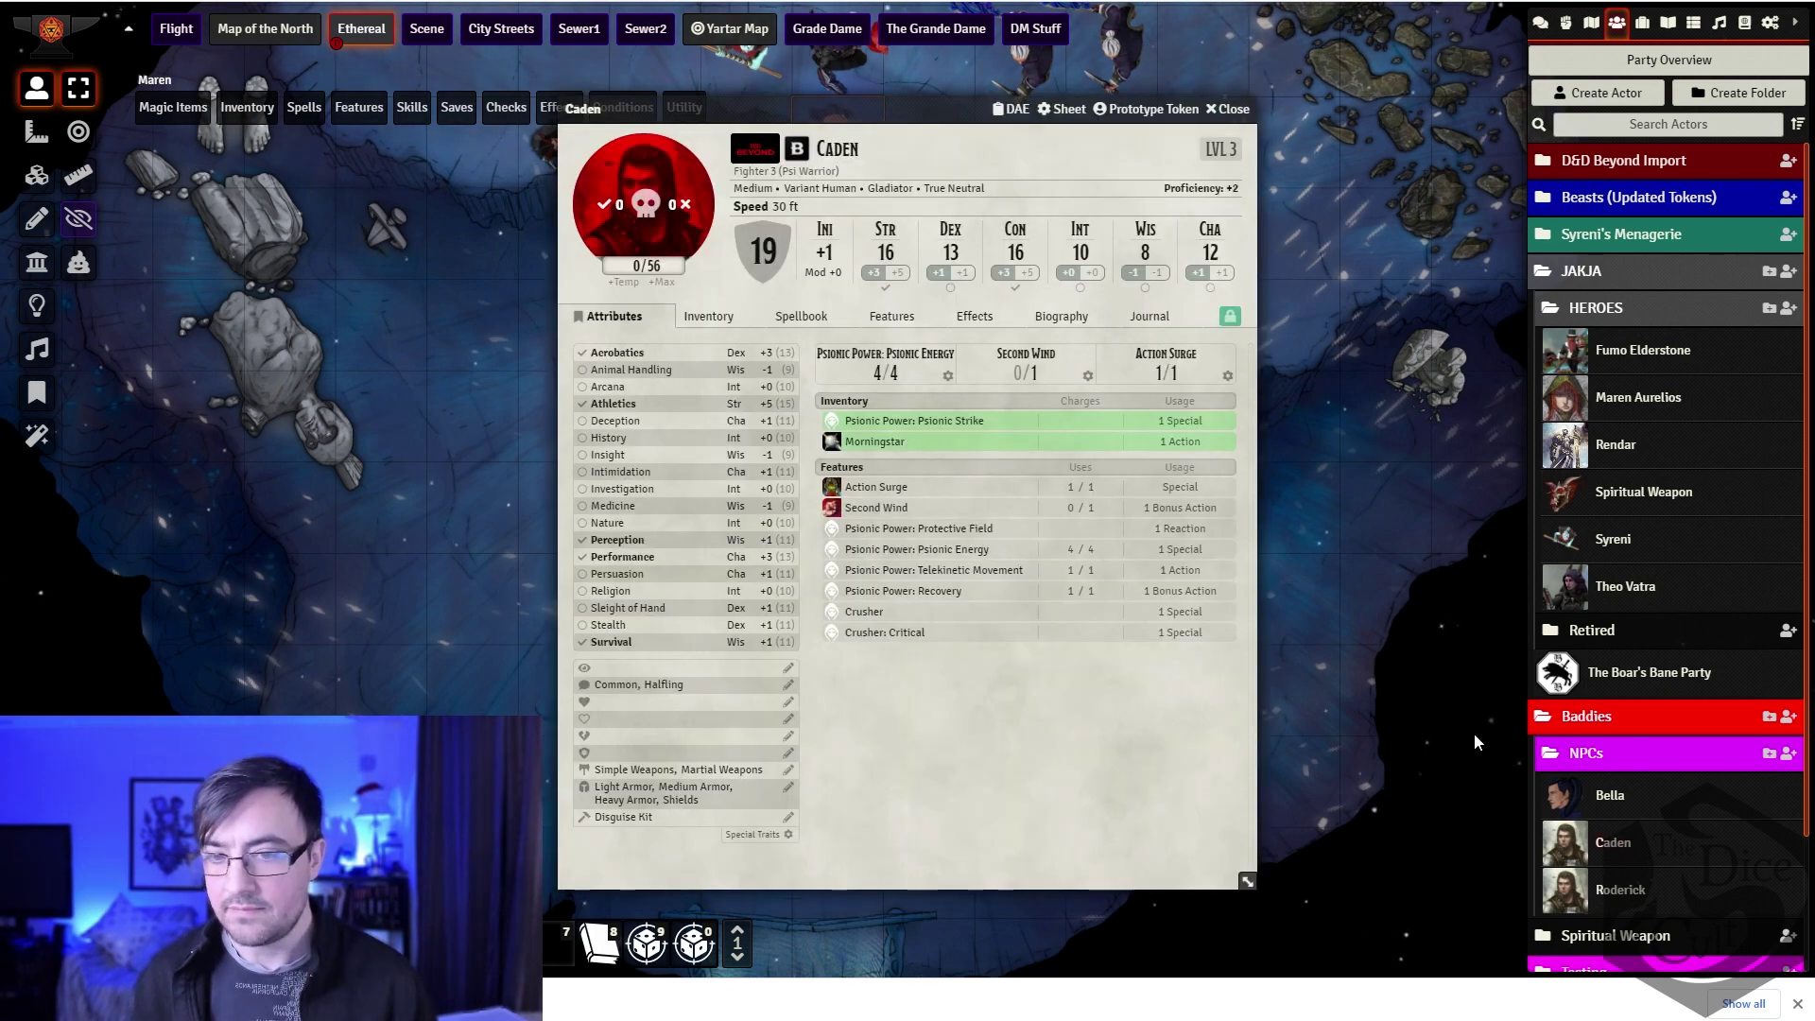
left_click(1139, 110)
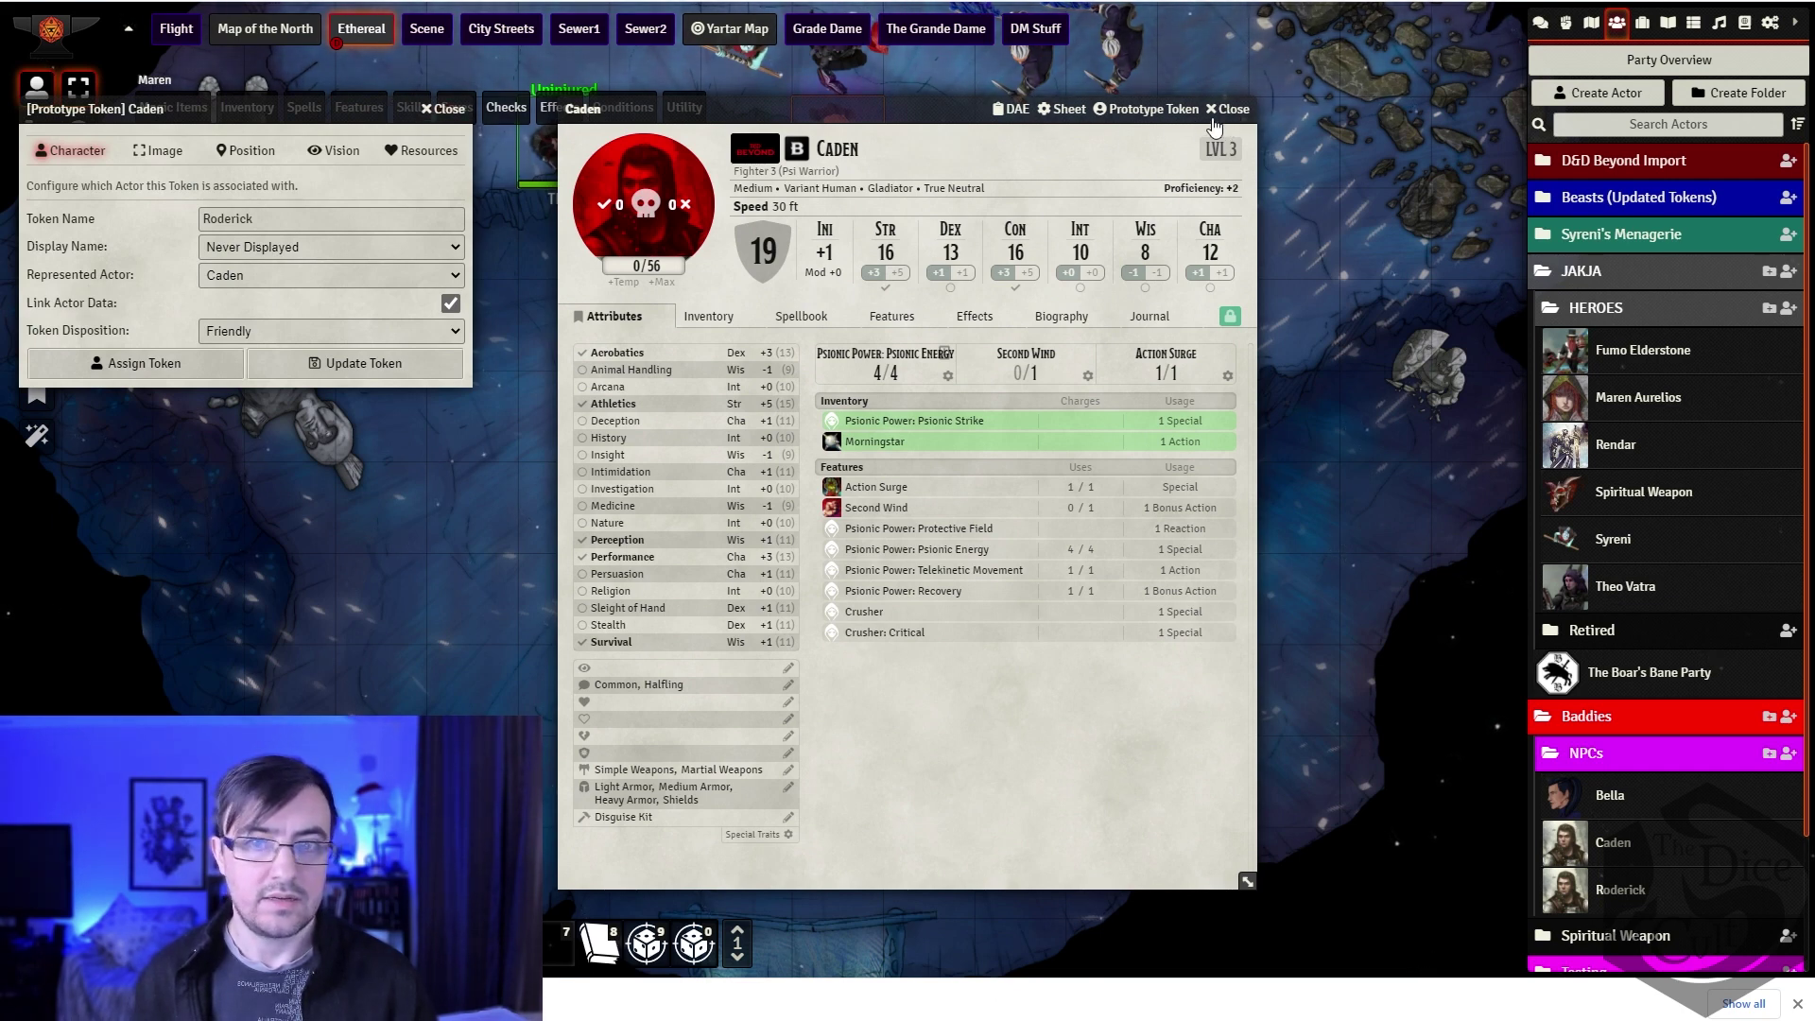
left_click(1217, 110)
left_click_drag(299, 108, 550, 423)
left_click(420, 462)
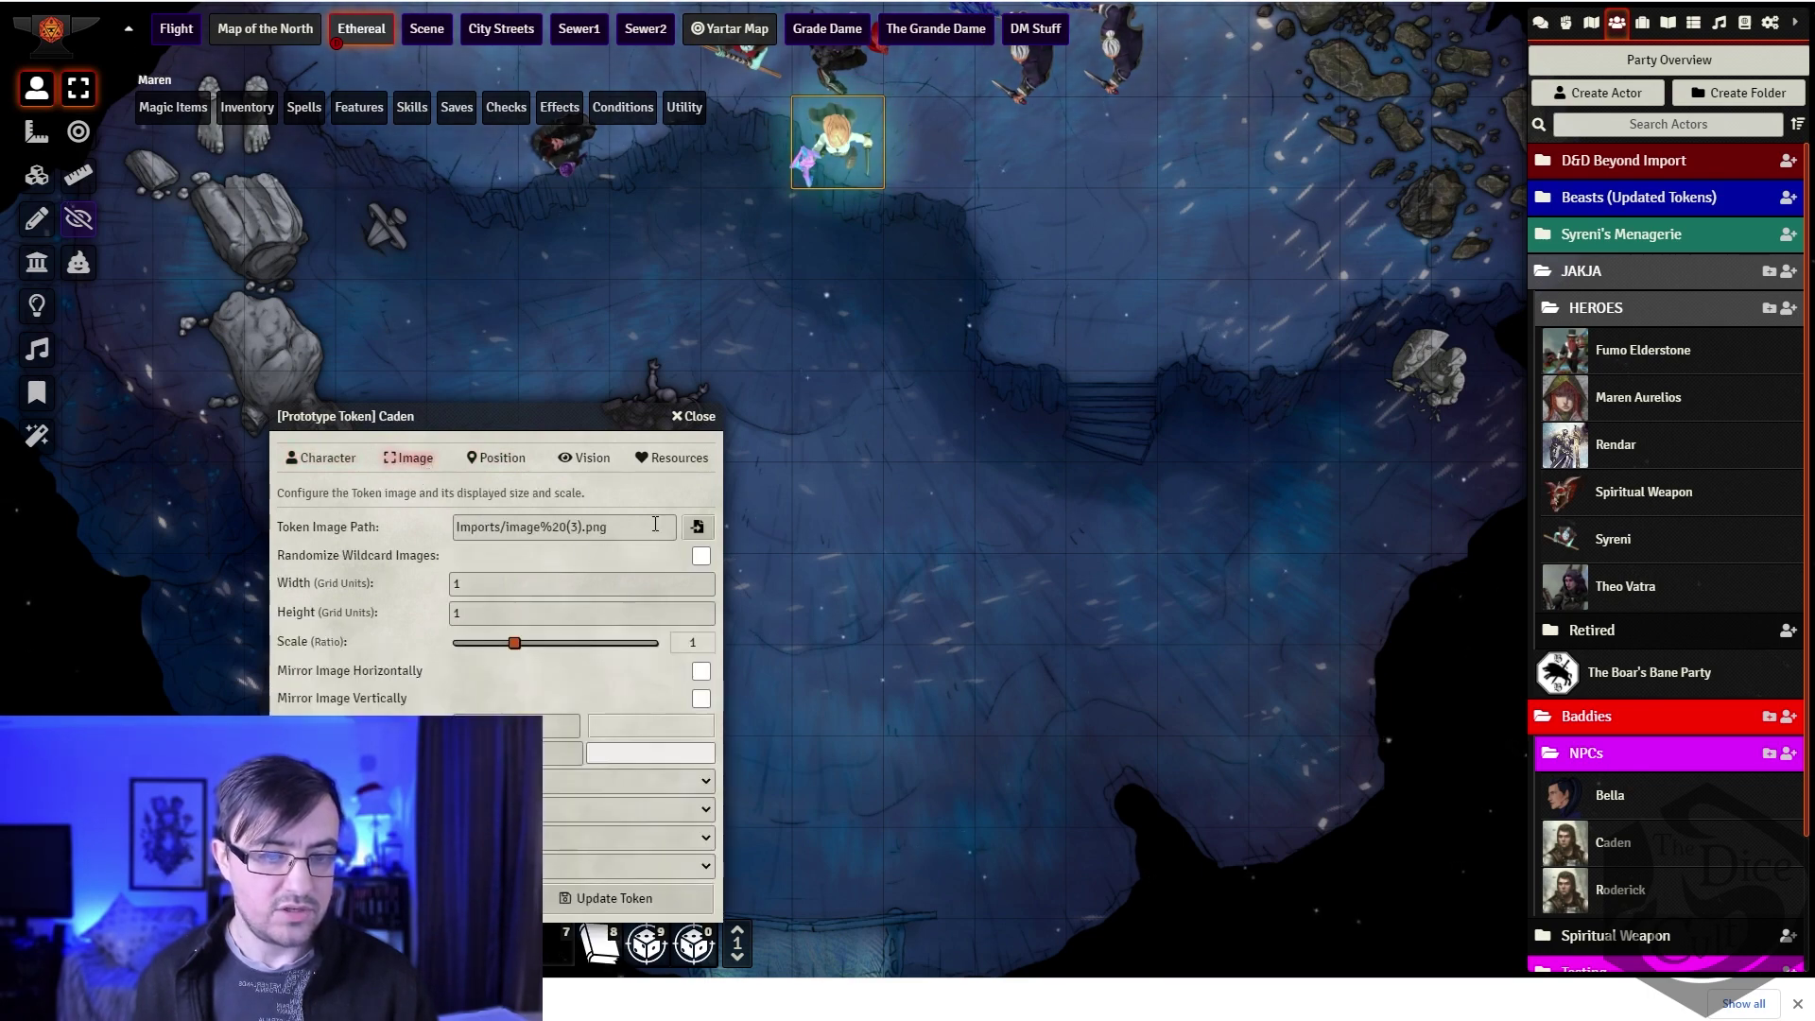
Step: Upload image (4).png into Imports and set it as Caden's token image
left_click(695, 529)
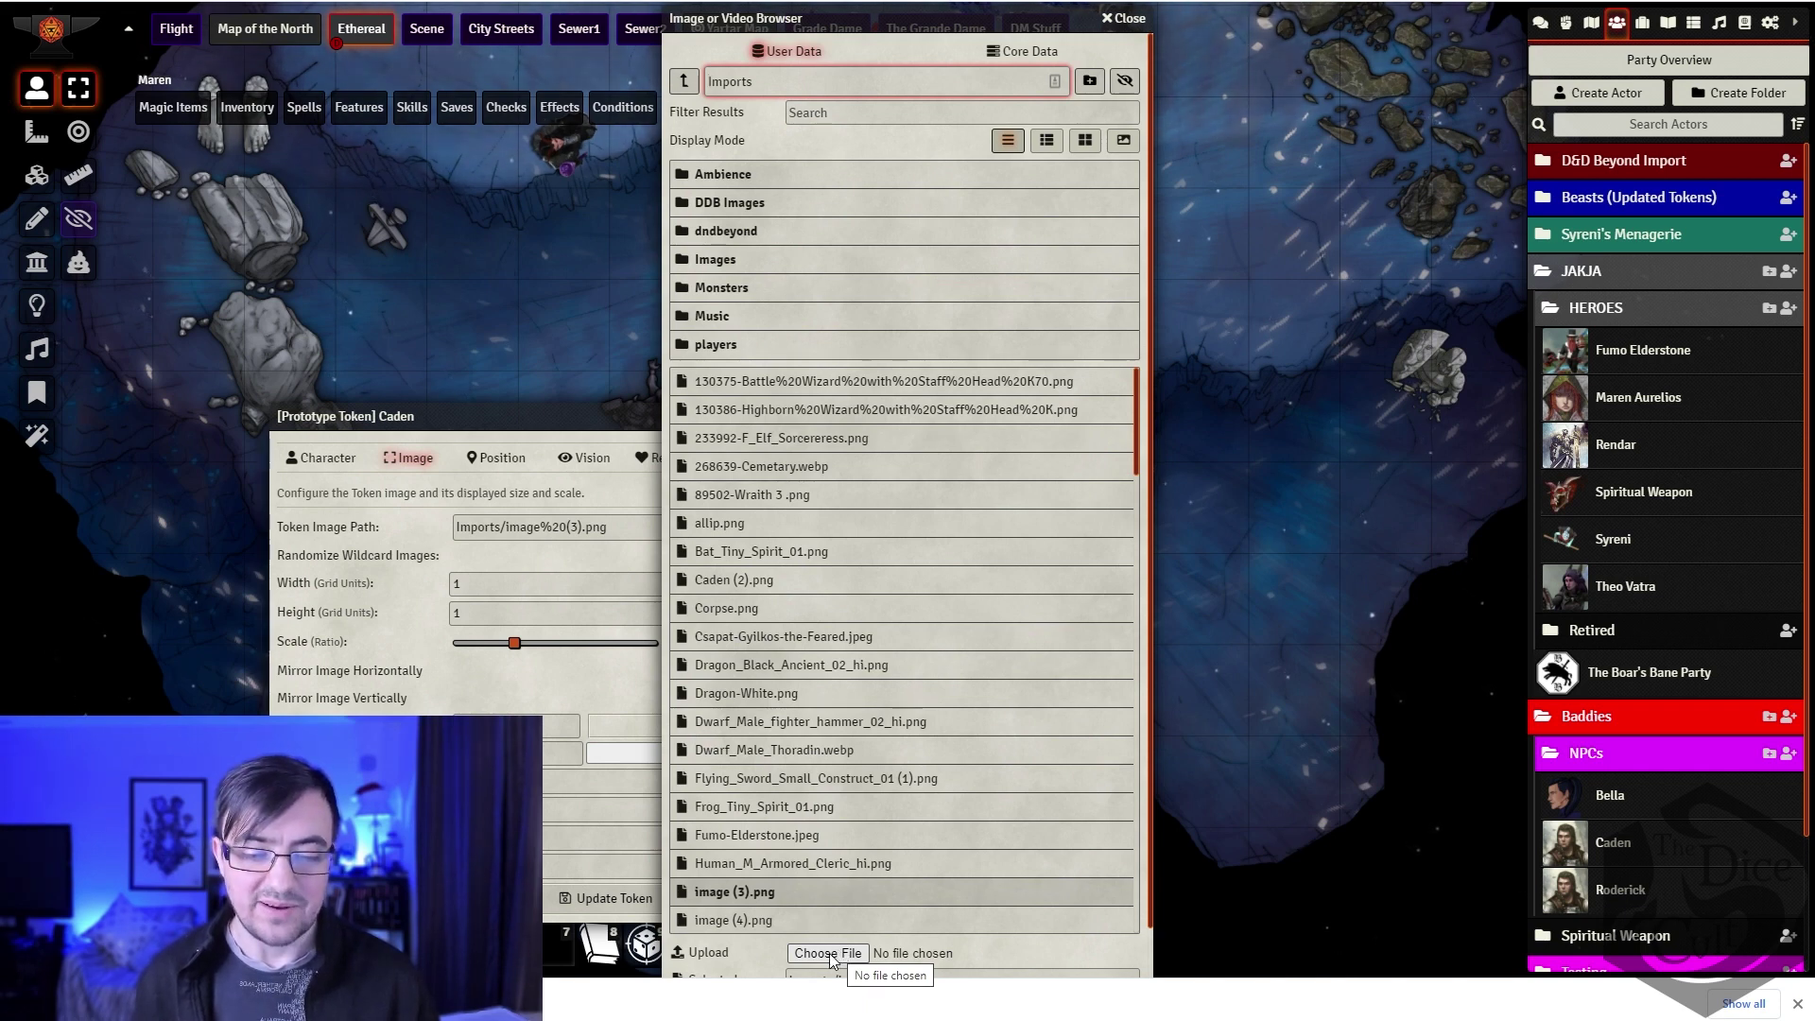
left_click(1798, 1004)
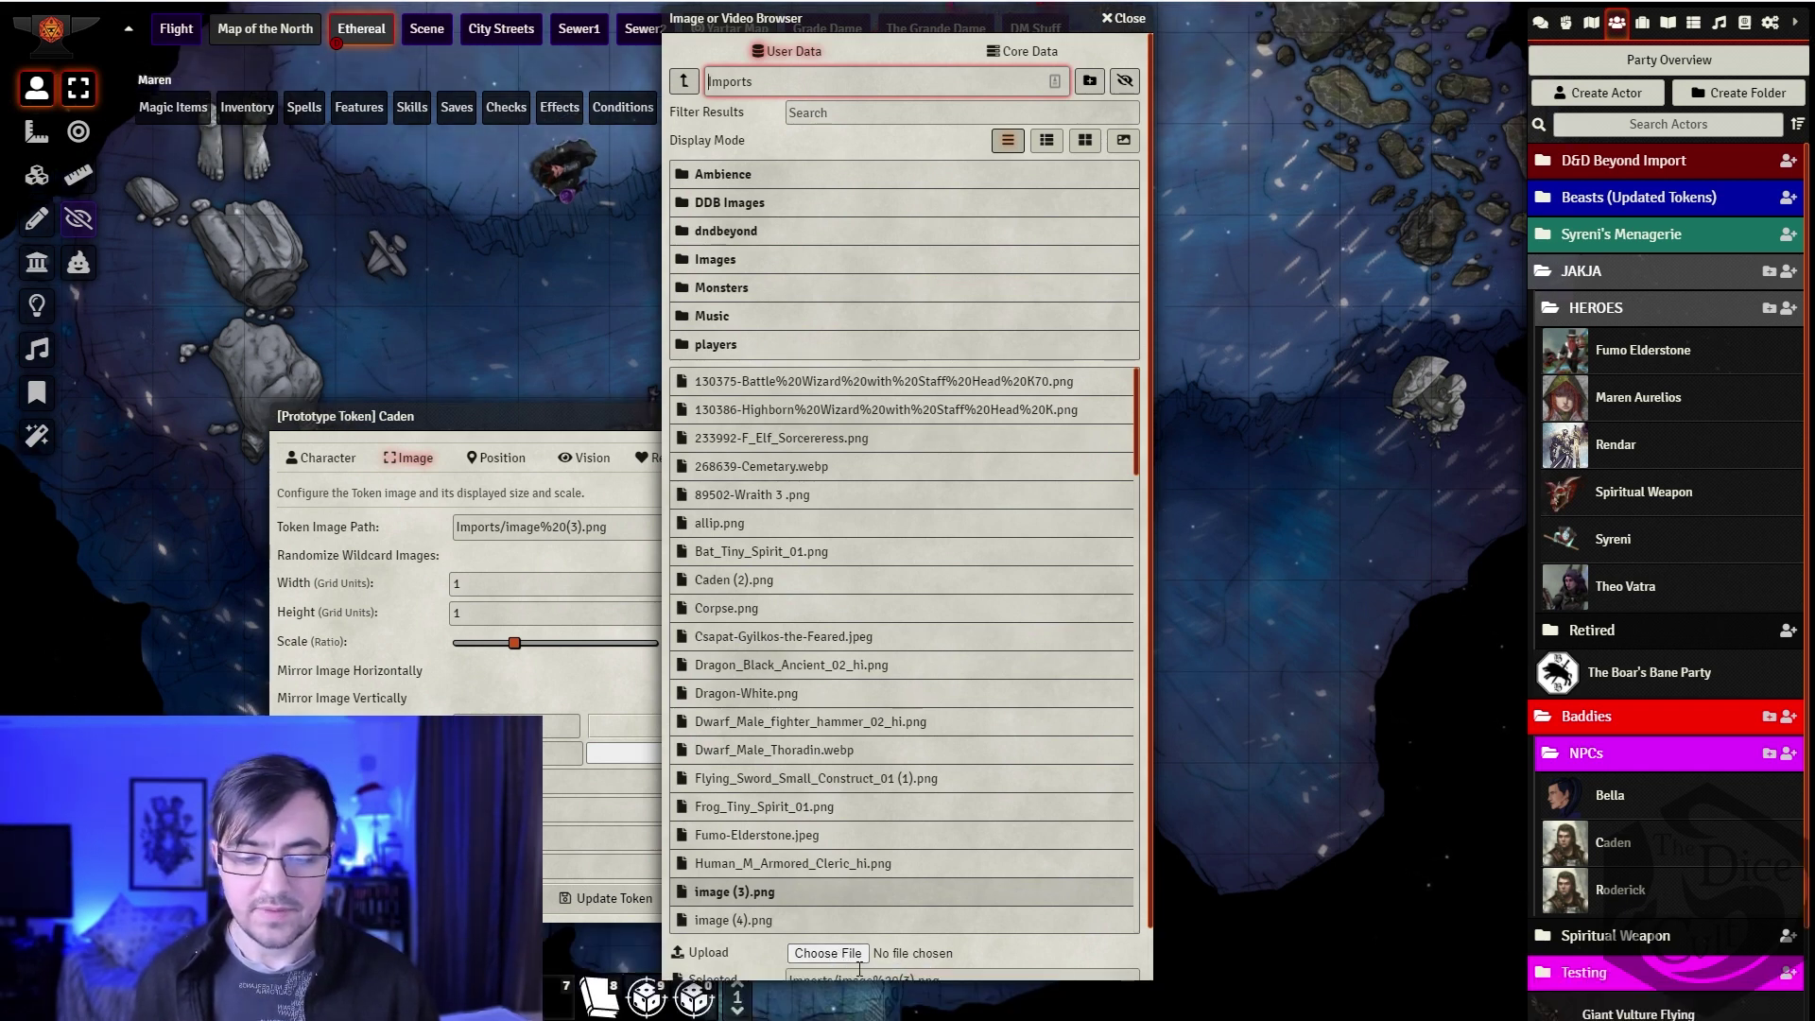
left_click(828, 953)
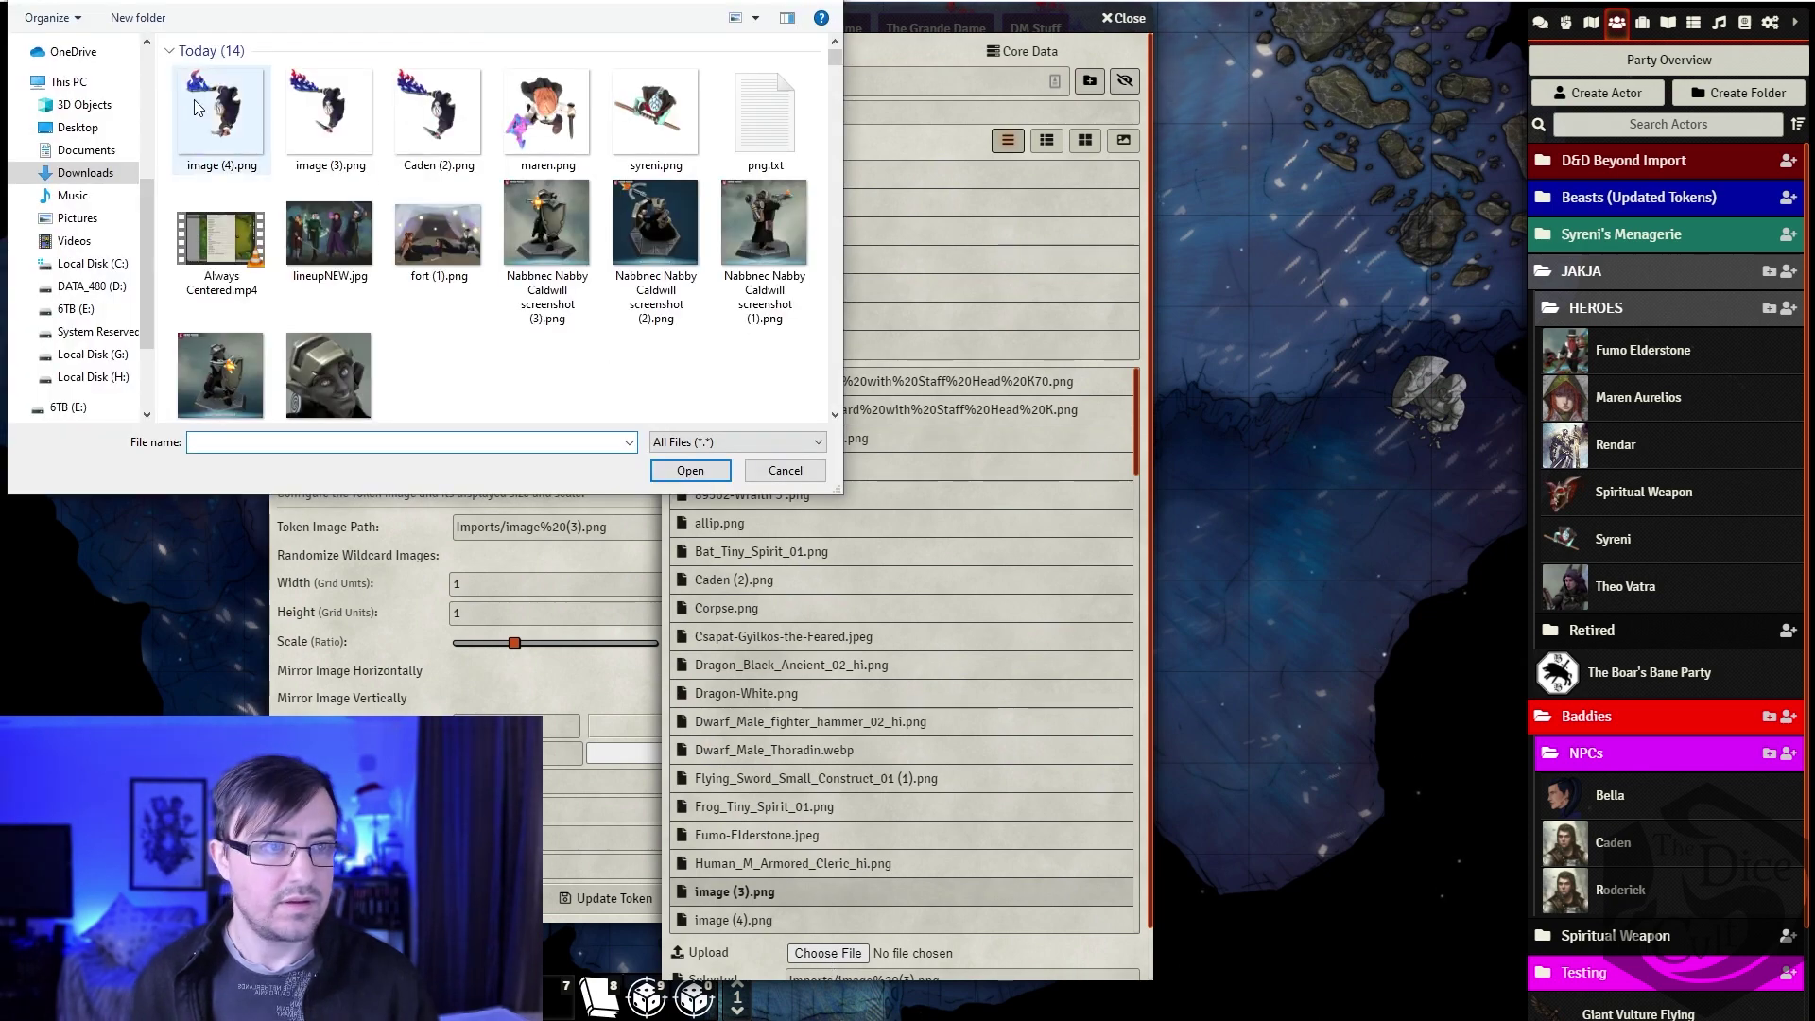
left_click(223, 107)
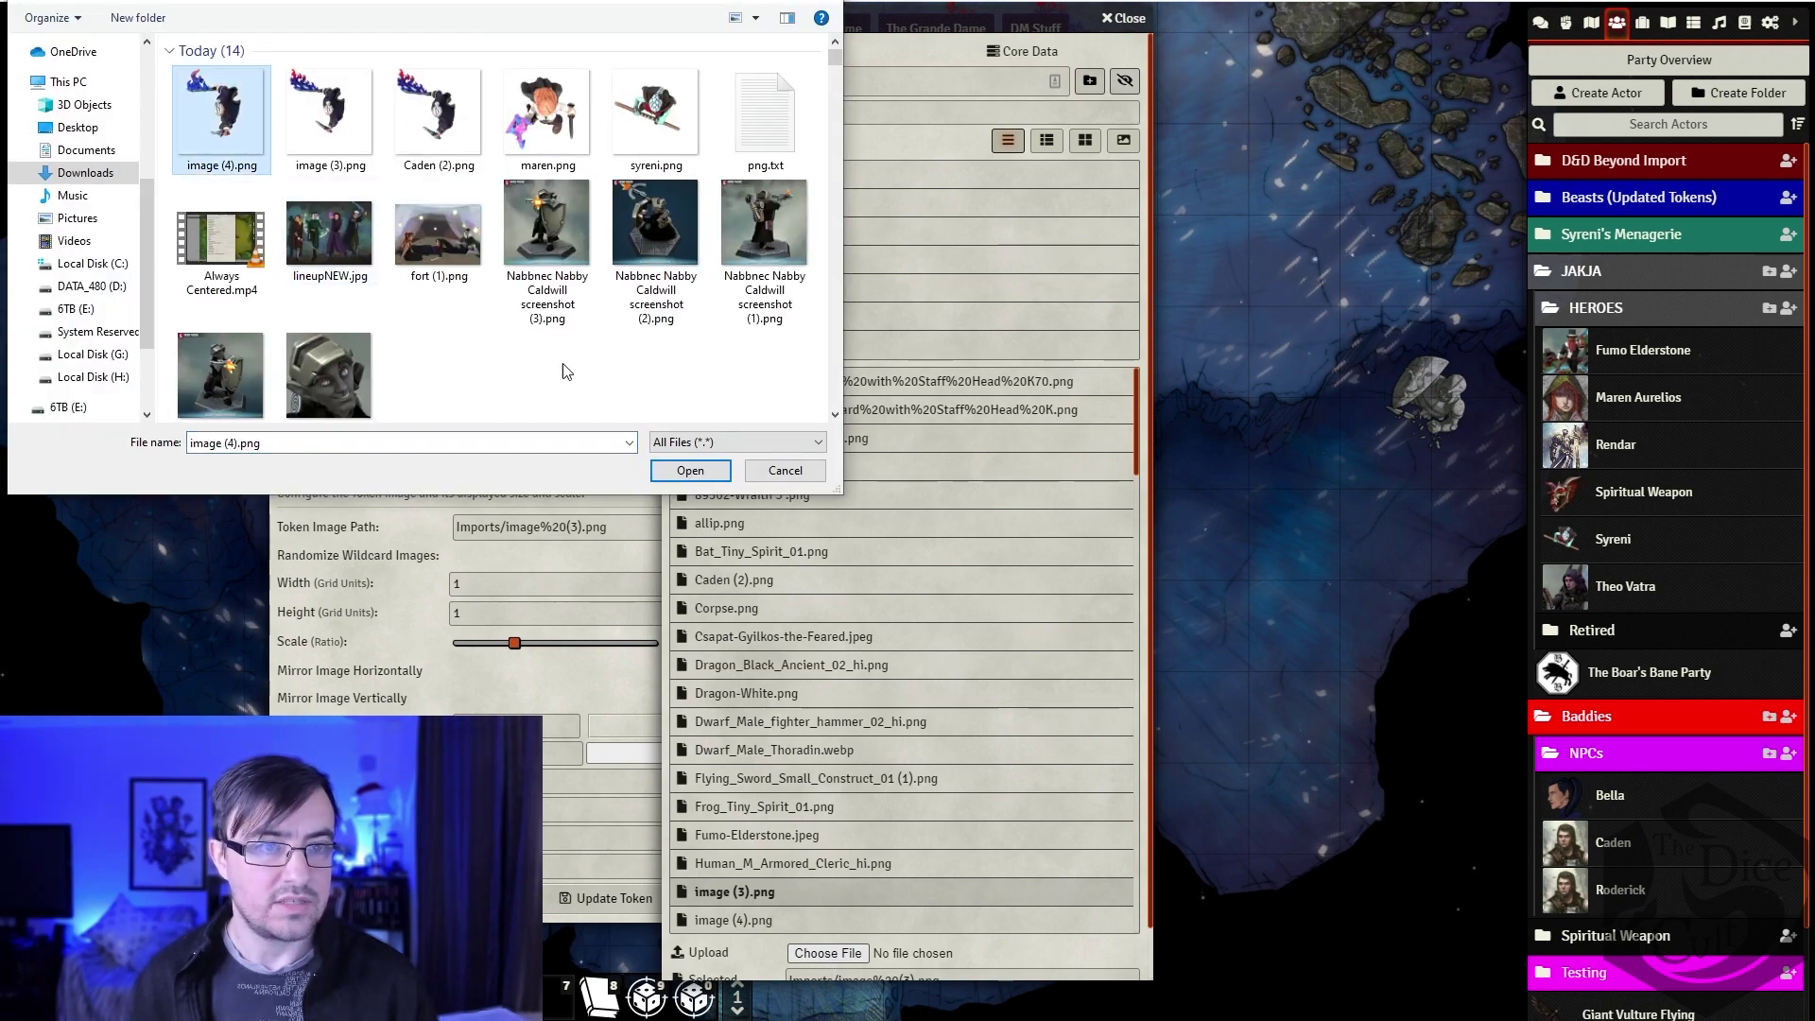
left_click(690, 470)
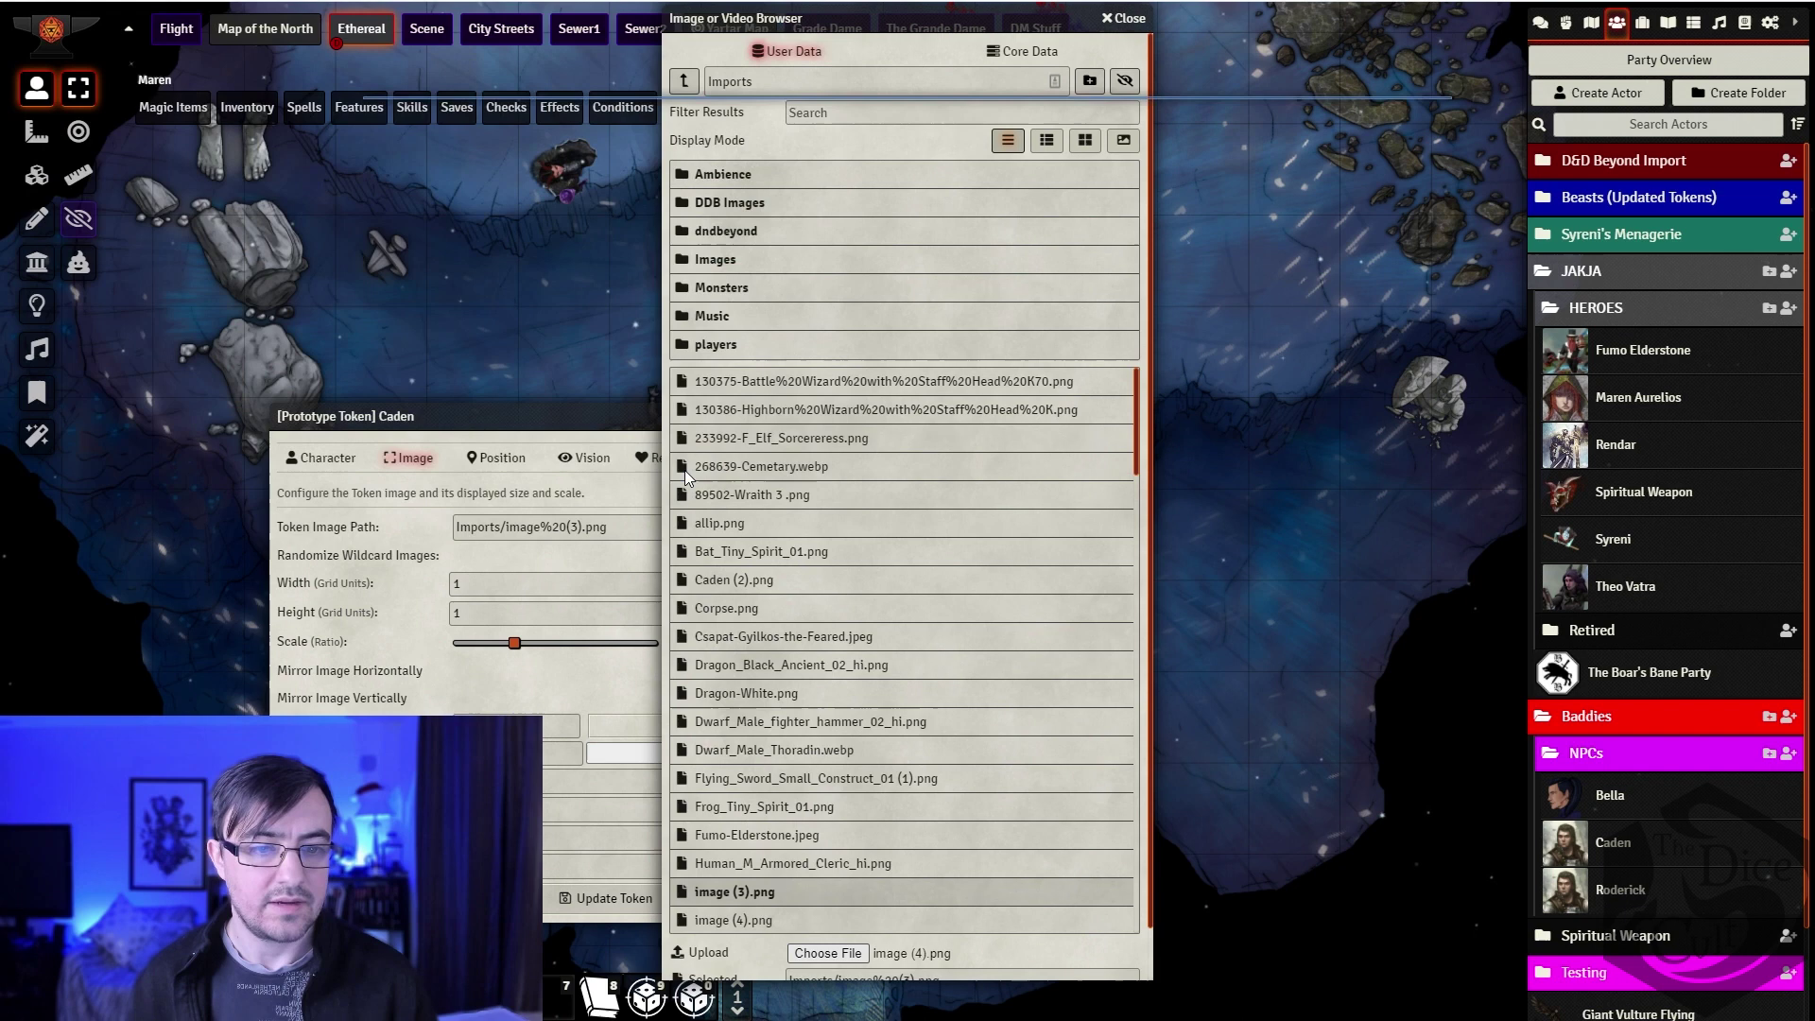
left_click(774, 913)
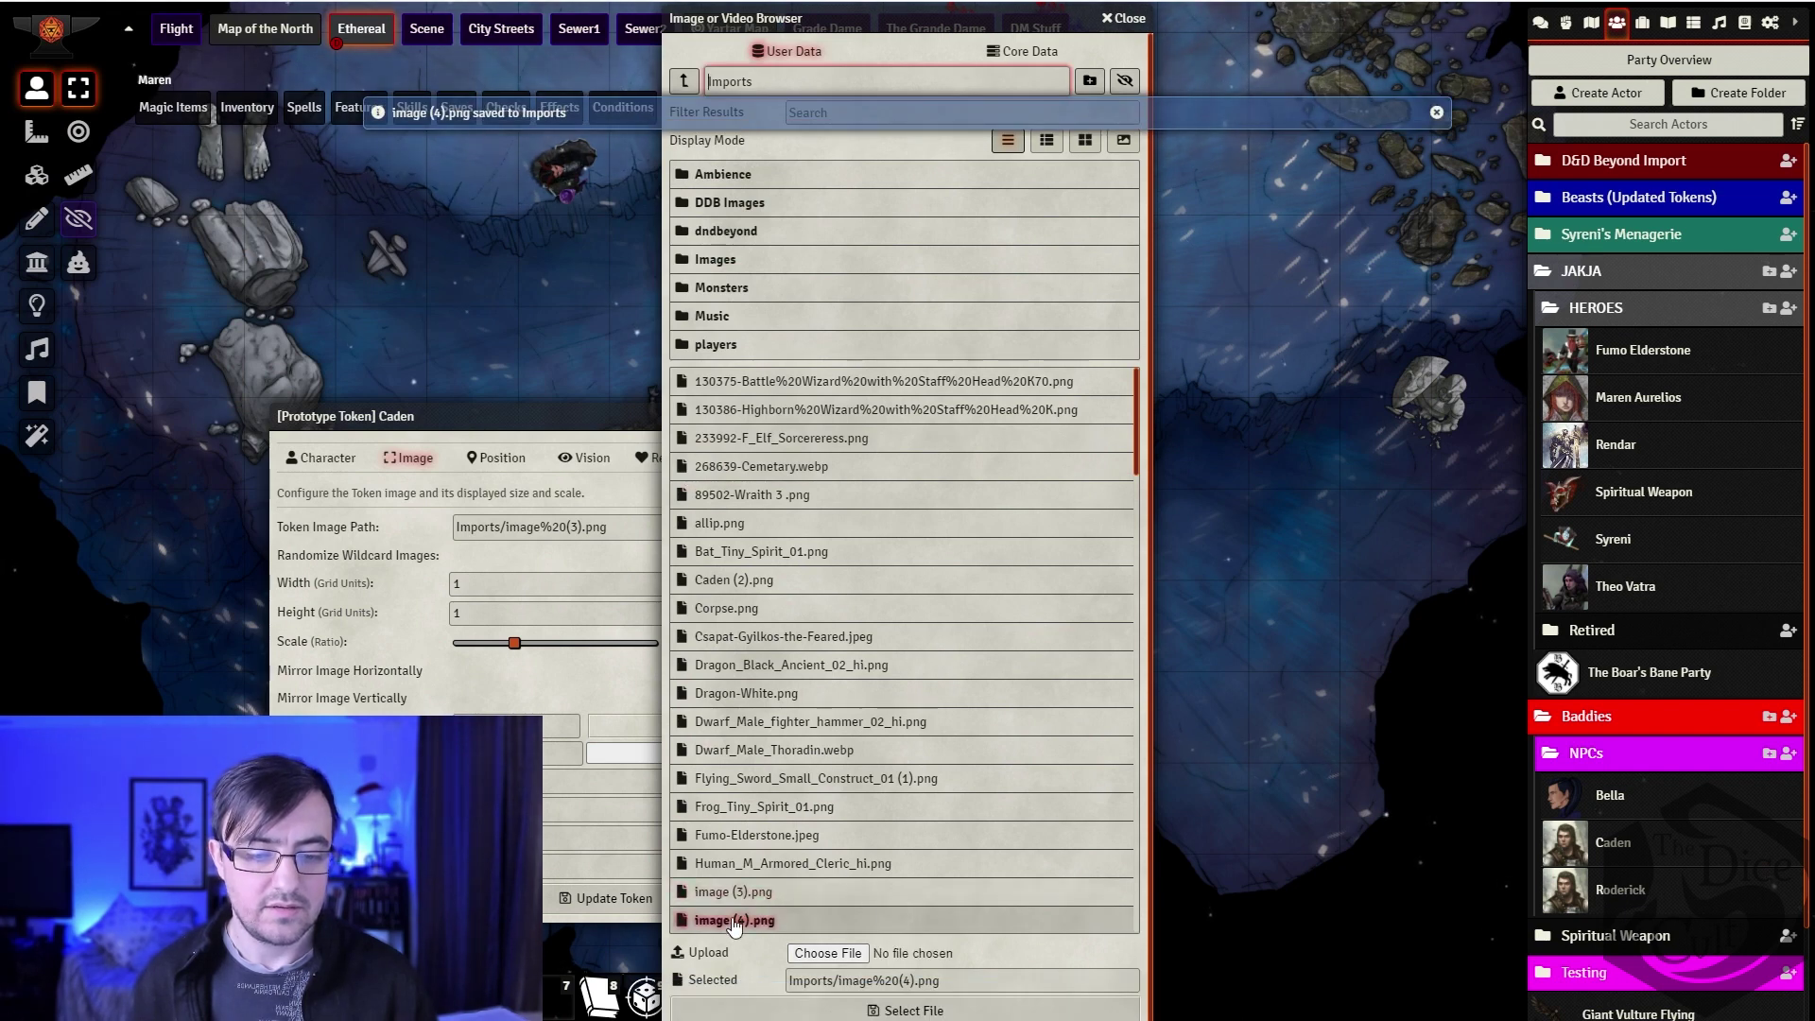
left_click(873, 1009)
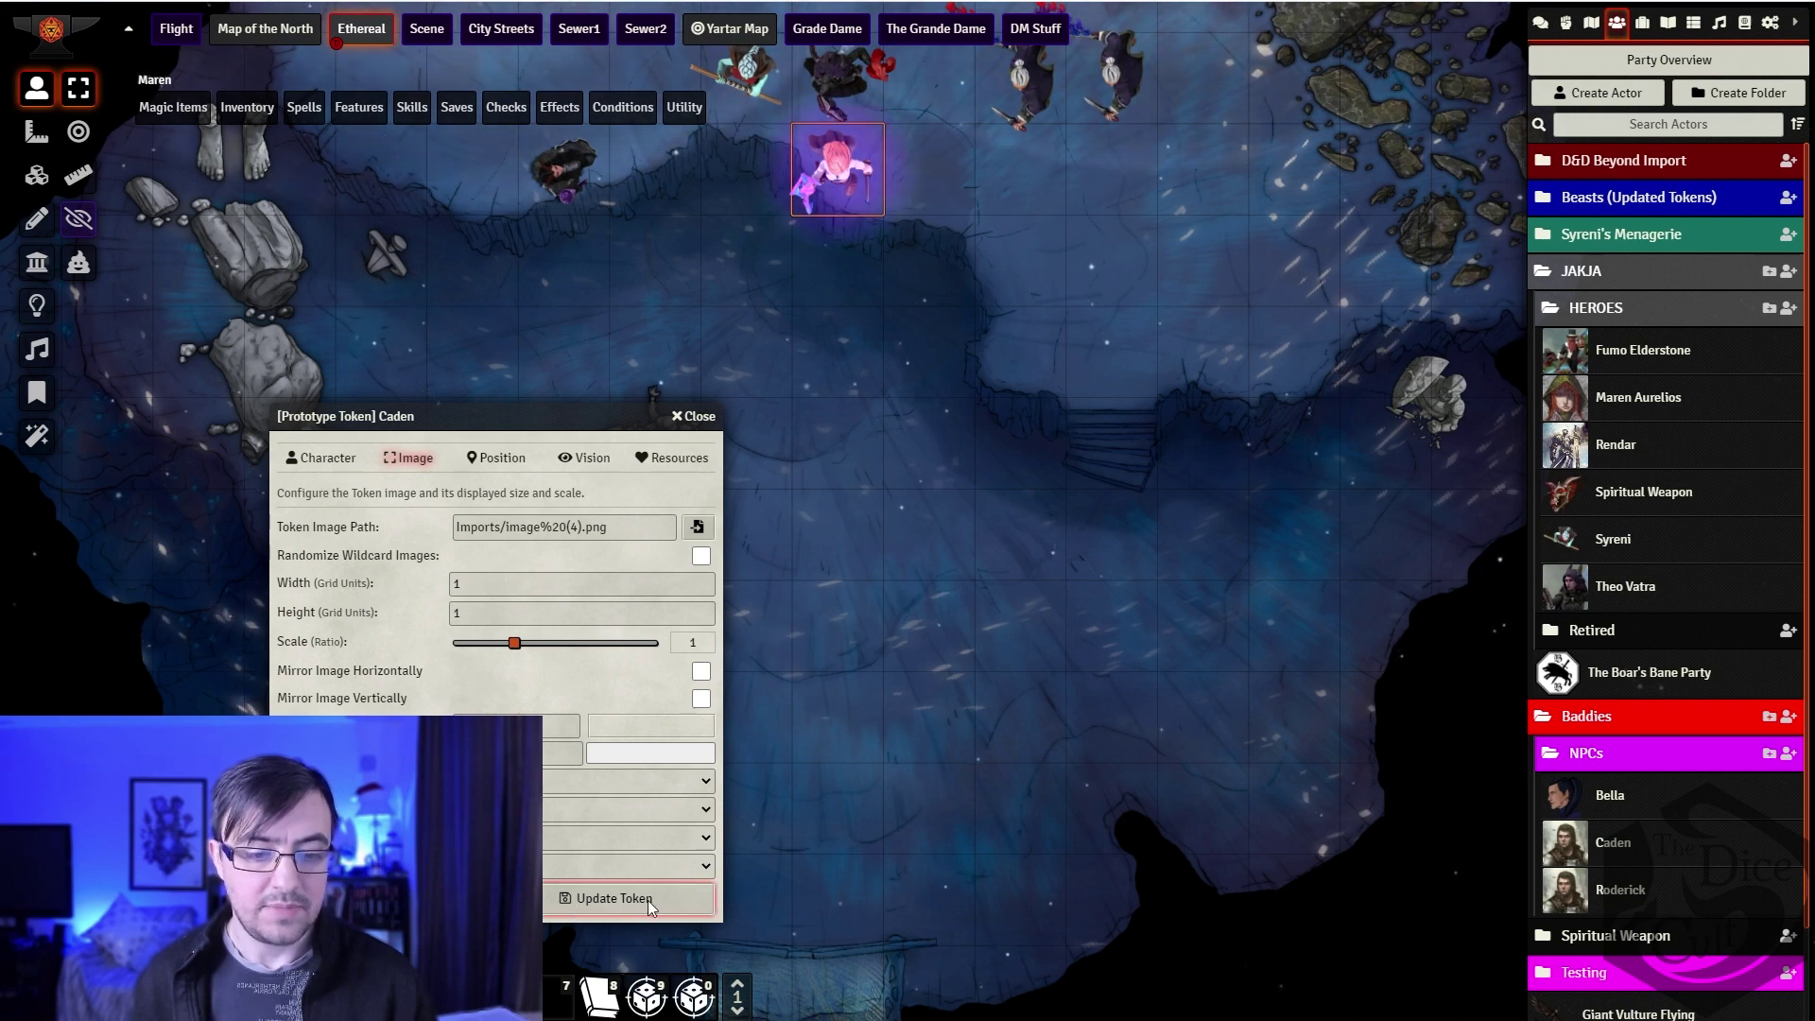
Step: Save the prototype token and drop a new Caden token onto the Ethereal map
left_click(604, 901)
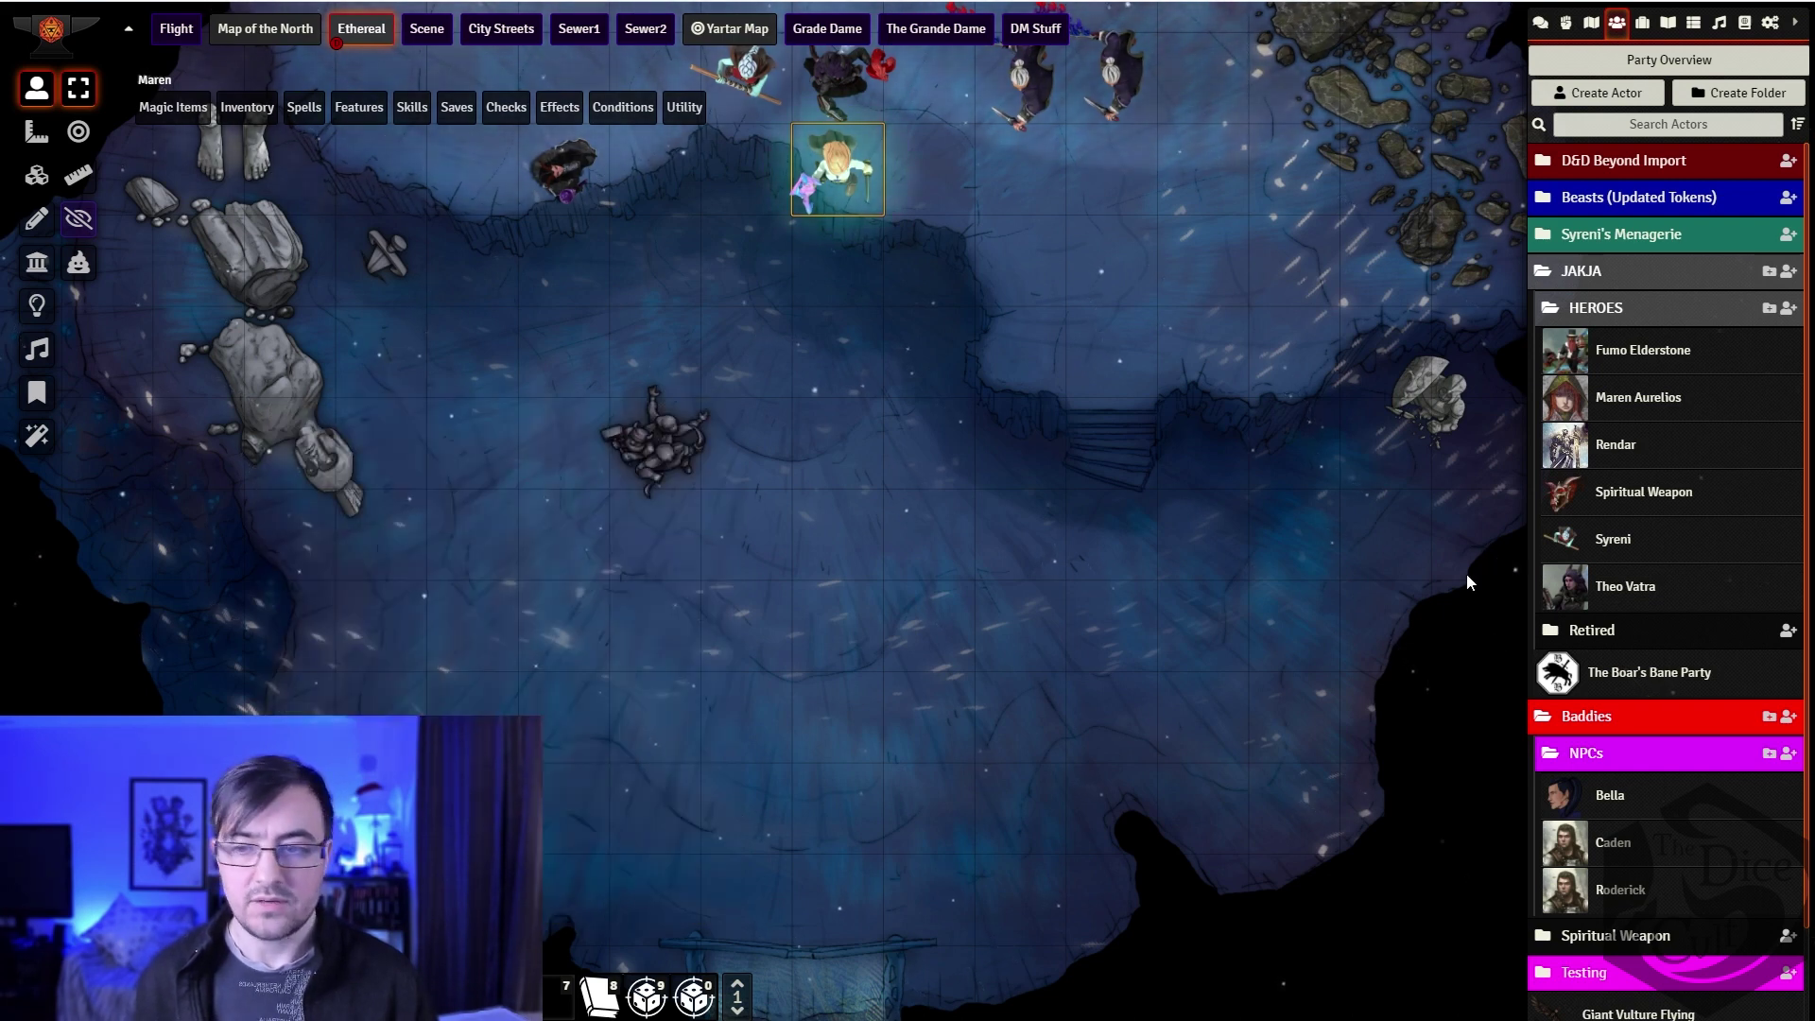
left_click_drag(1612, 839, 918, 516)
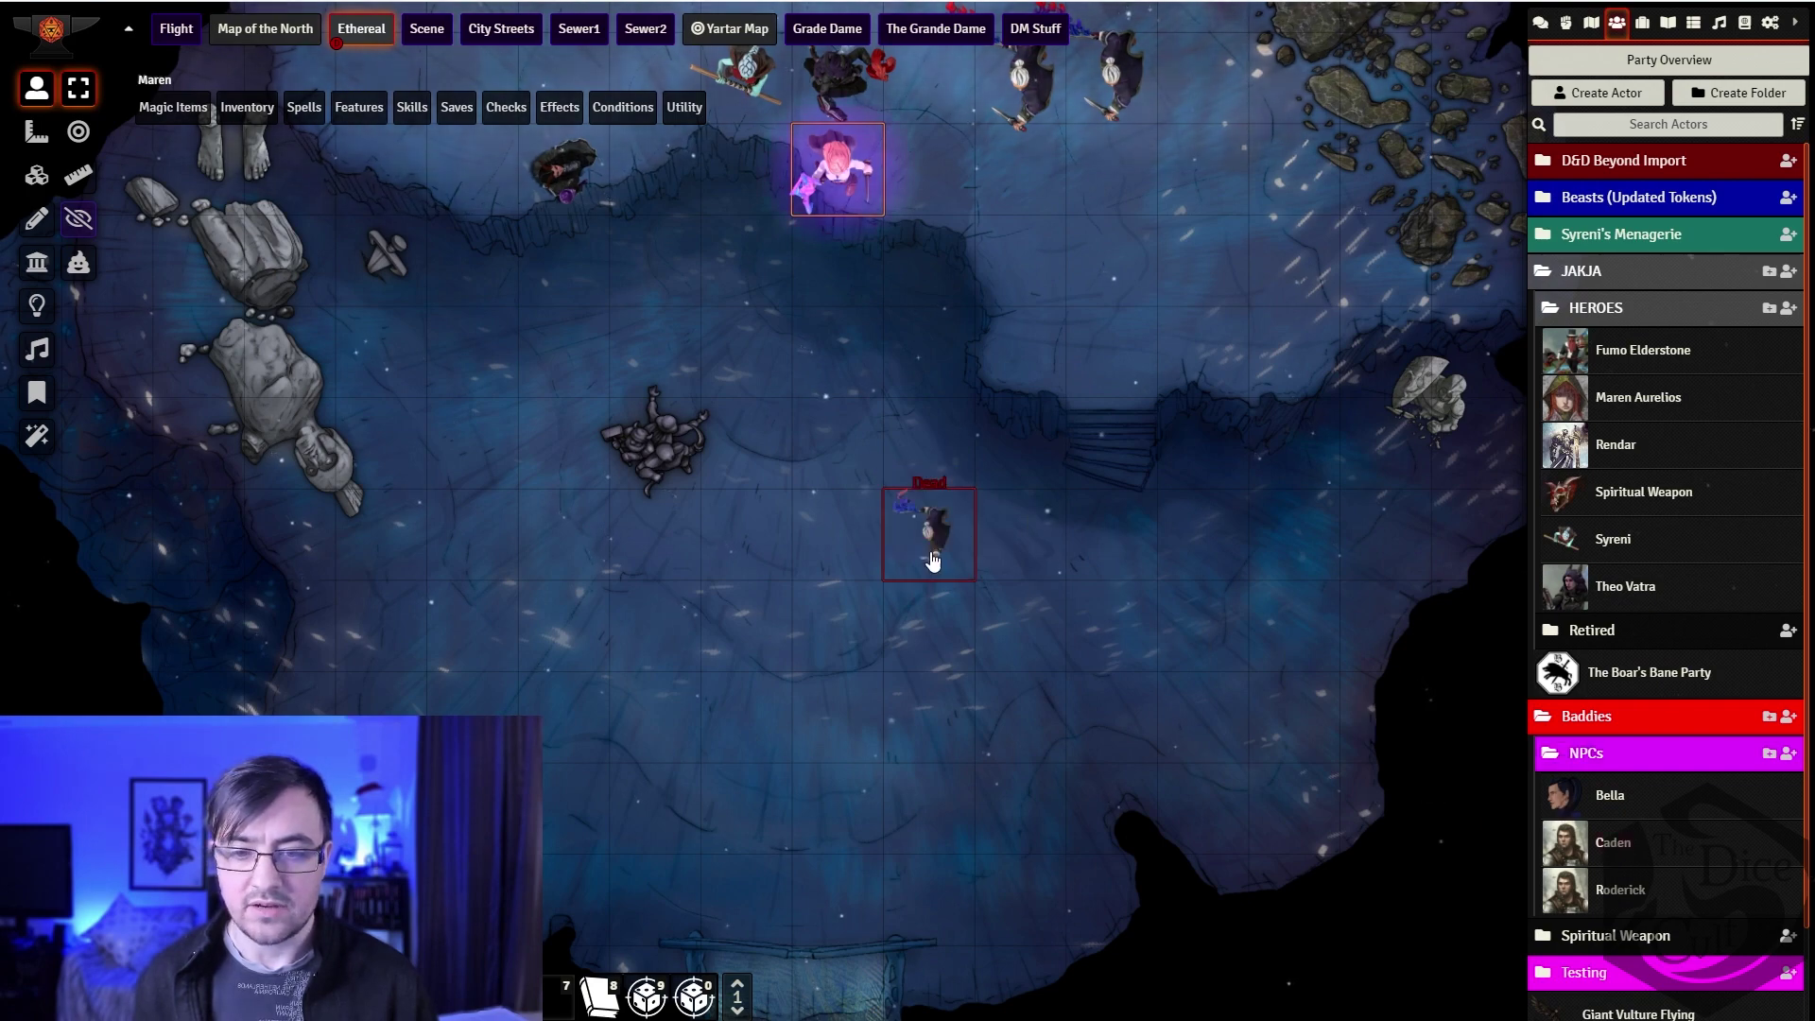
scroll(939, 567, "up", 5)
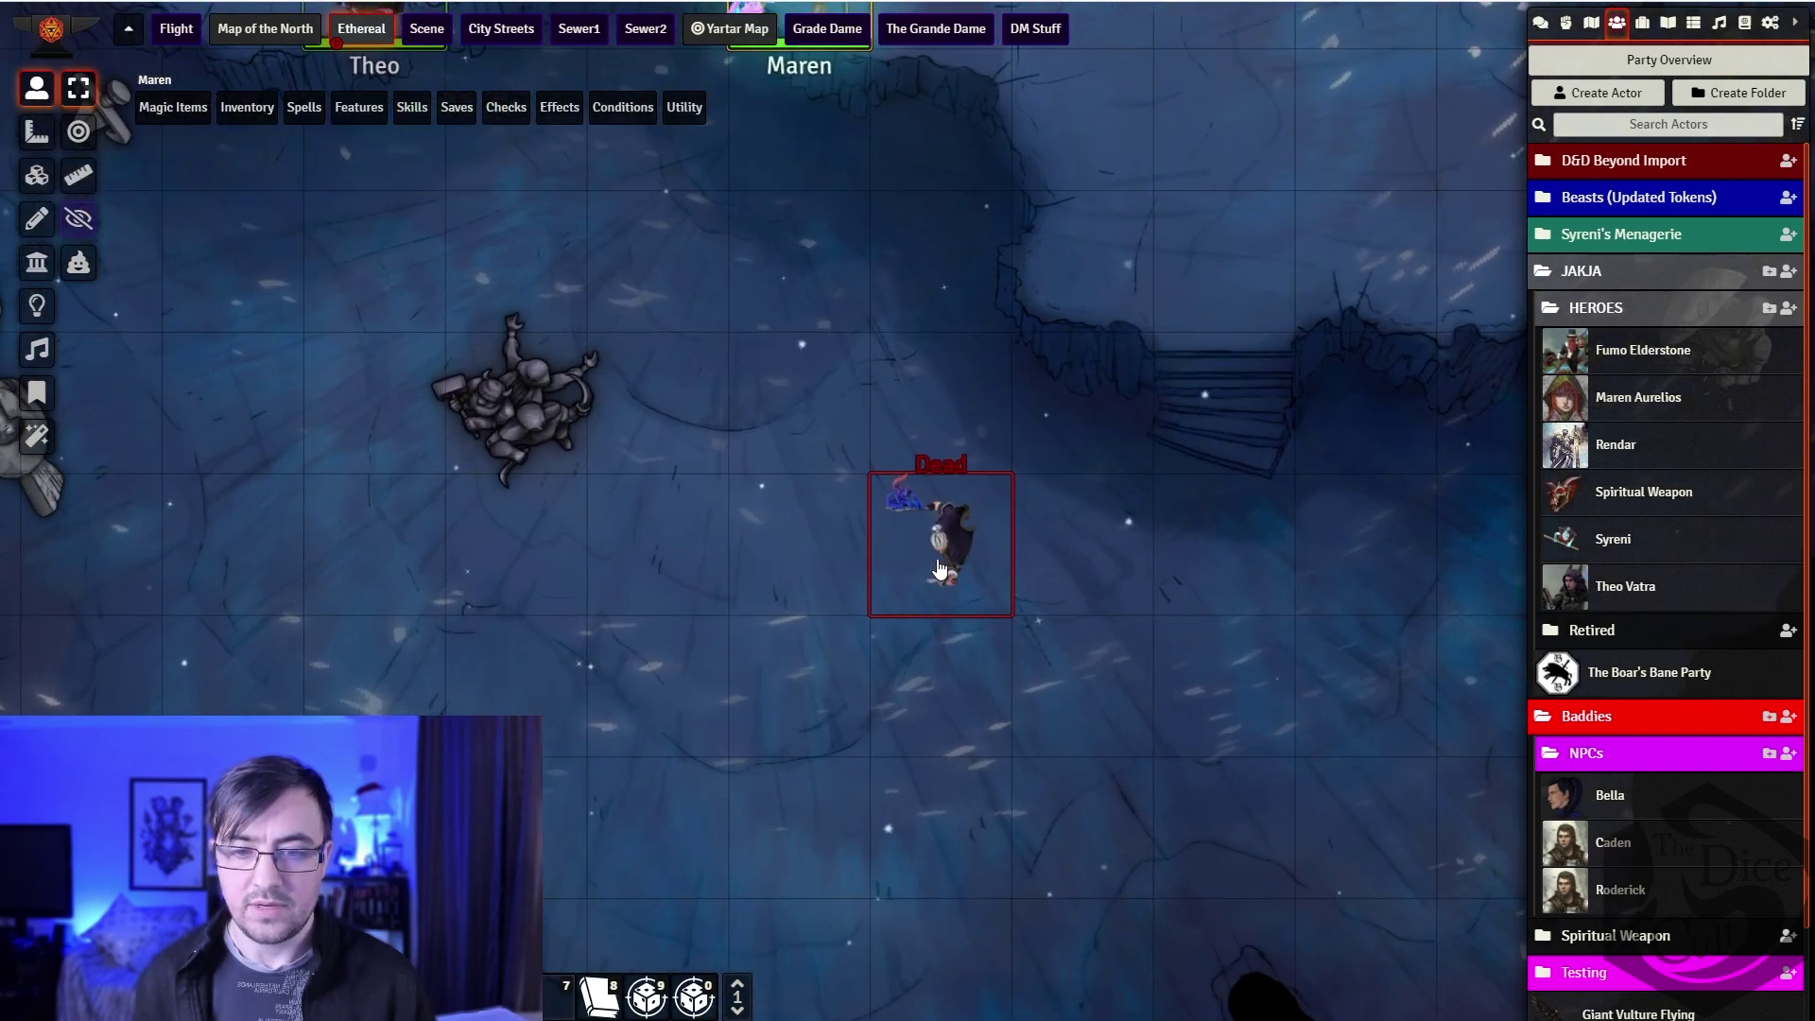
scroll(940, 567, "up", 4)
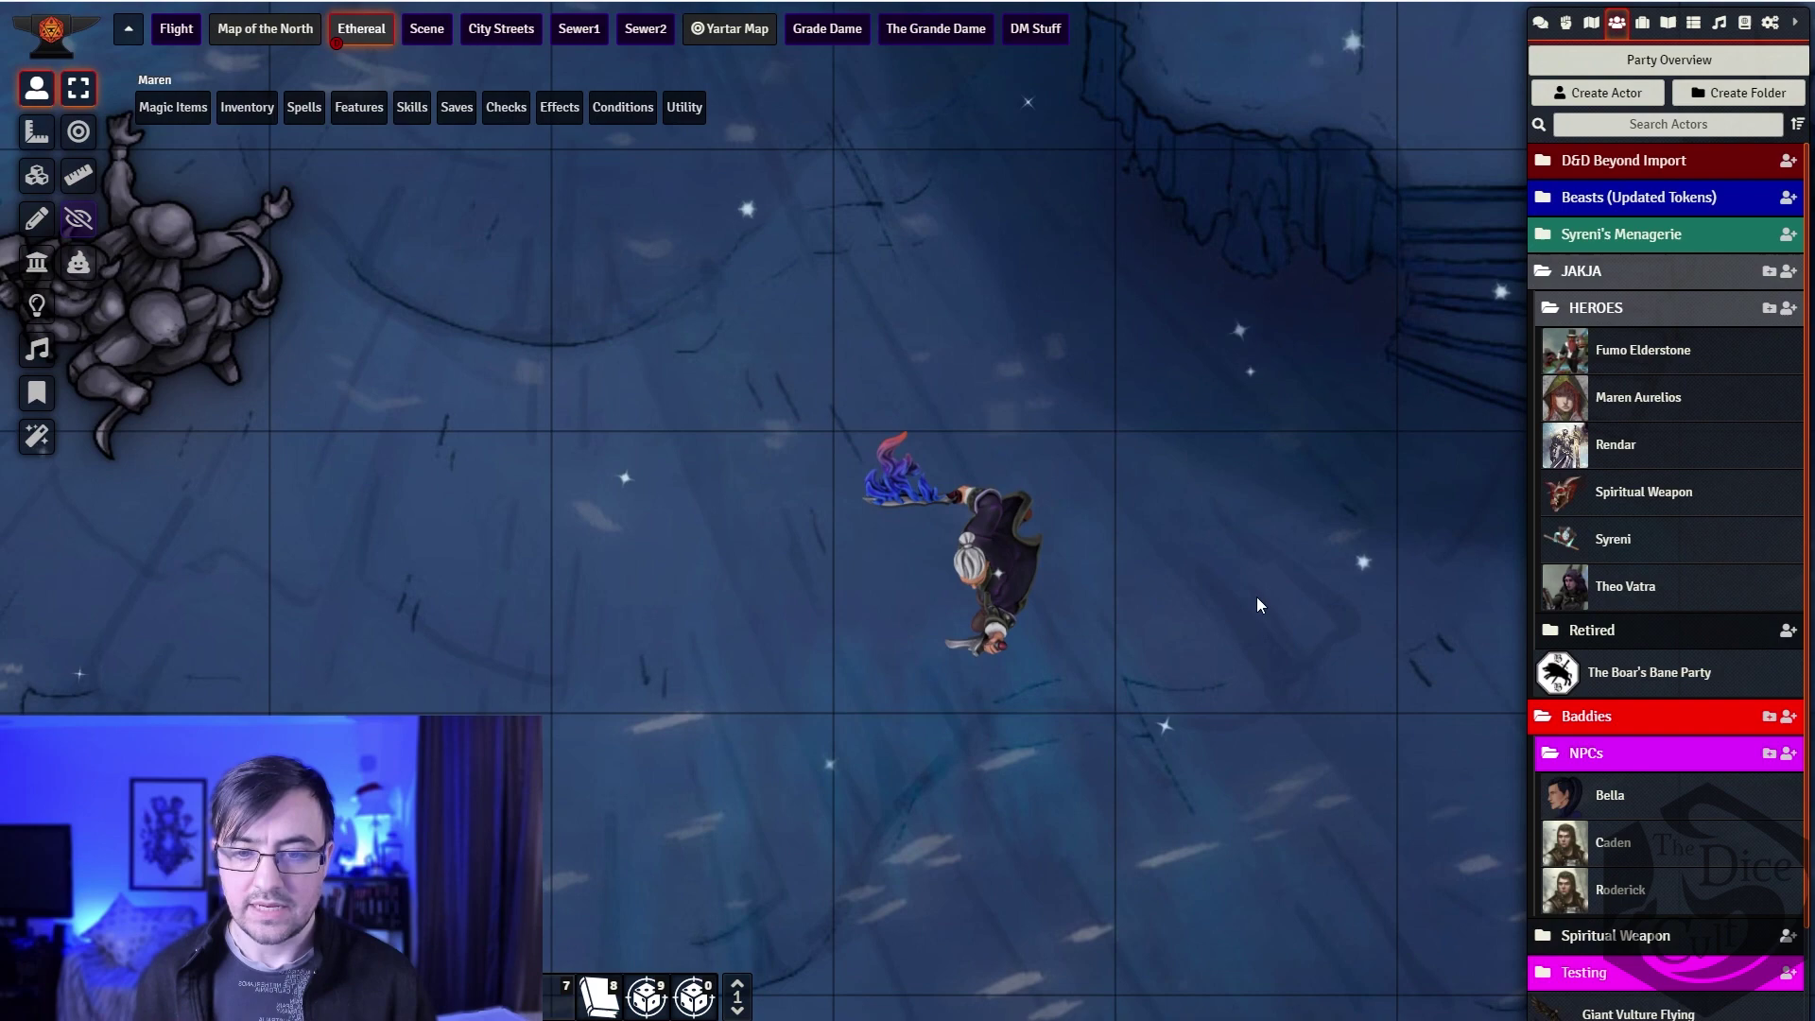
left_click_drag(1255, 603, 1070, 428)
Step: Inspect the new Caden token by selecting it and viewing its quick settings
left_click(924, 452)
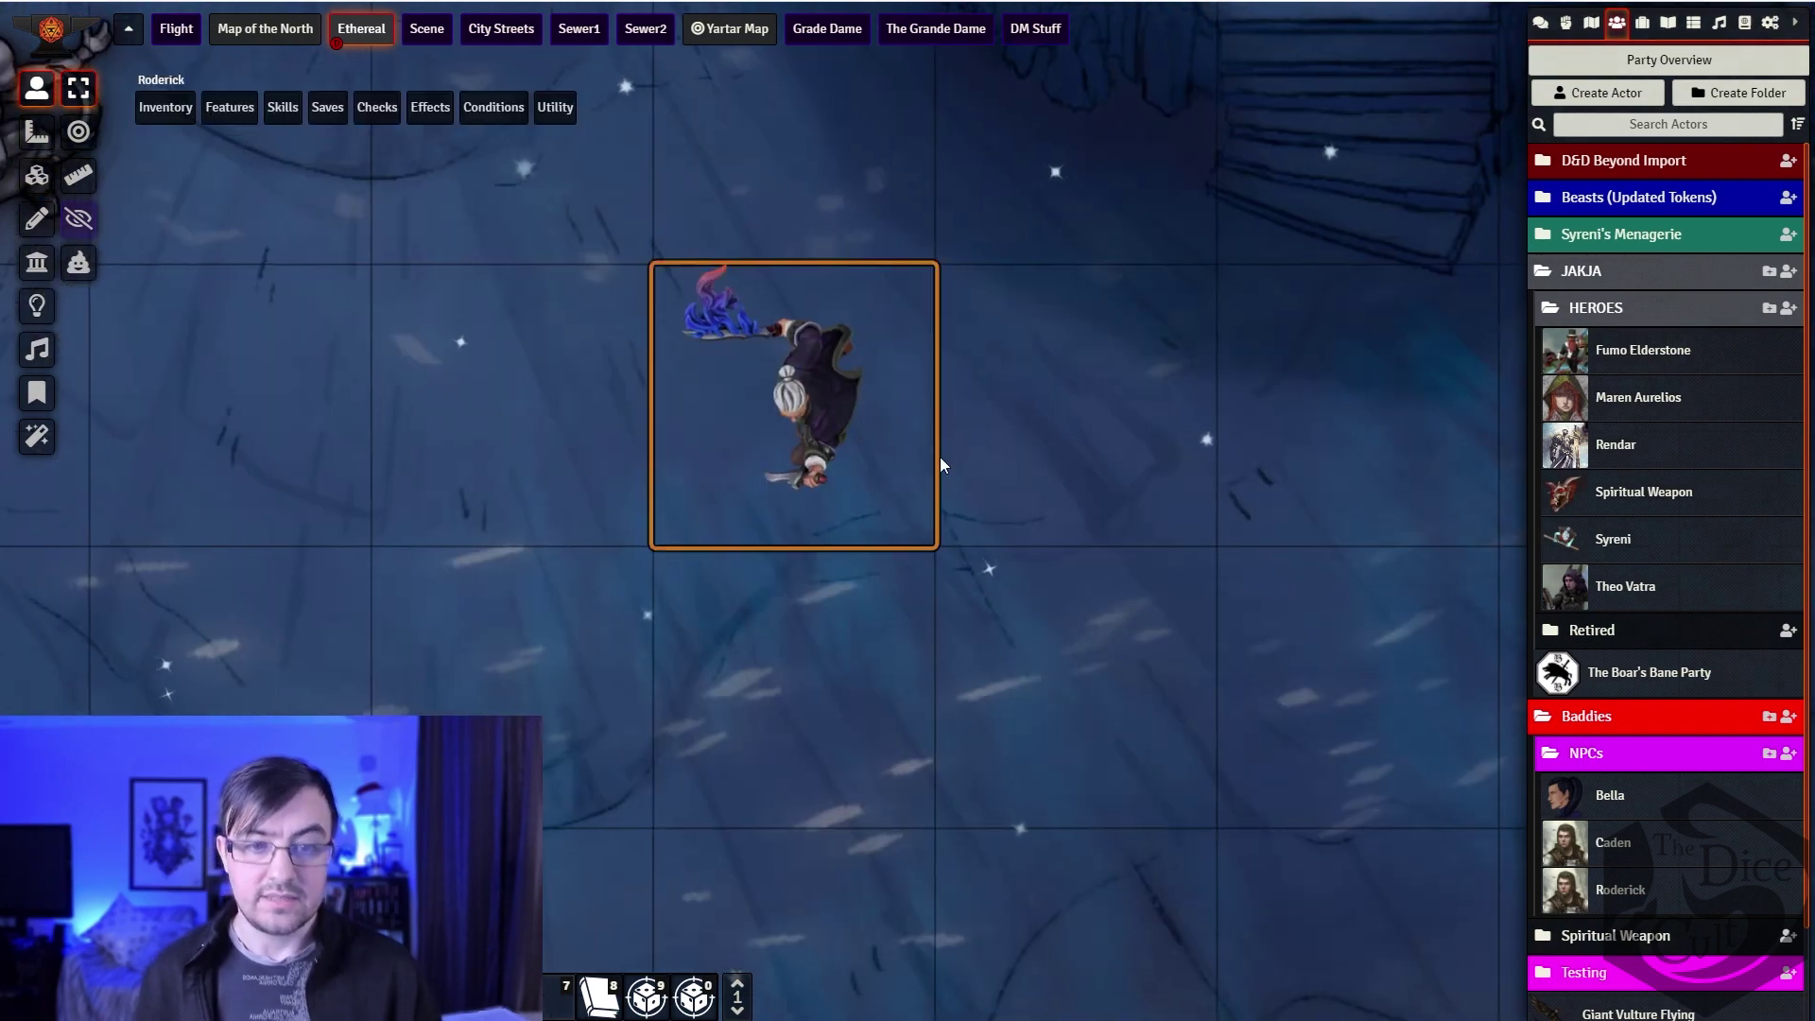
right_click(818, 422)
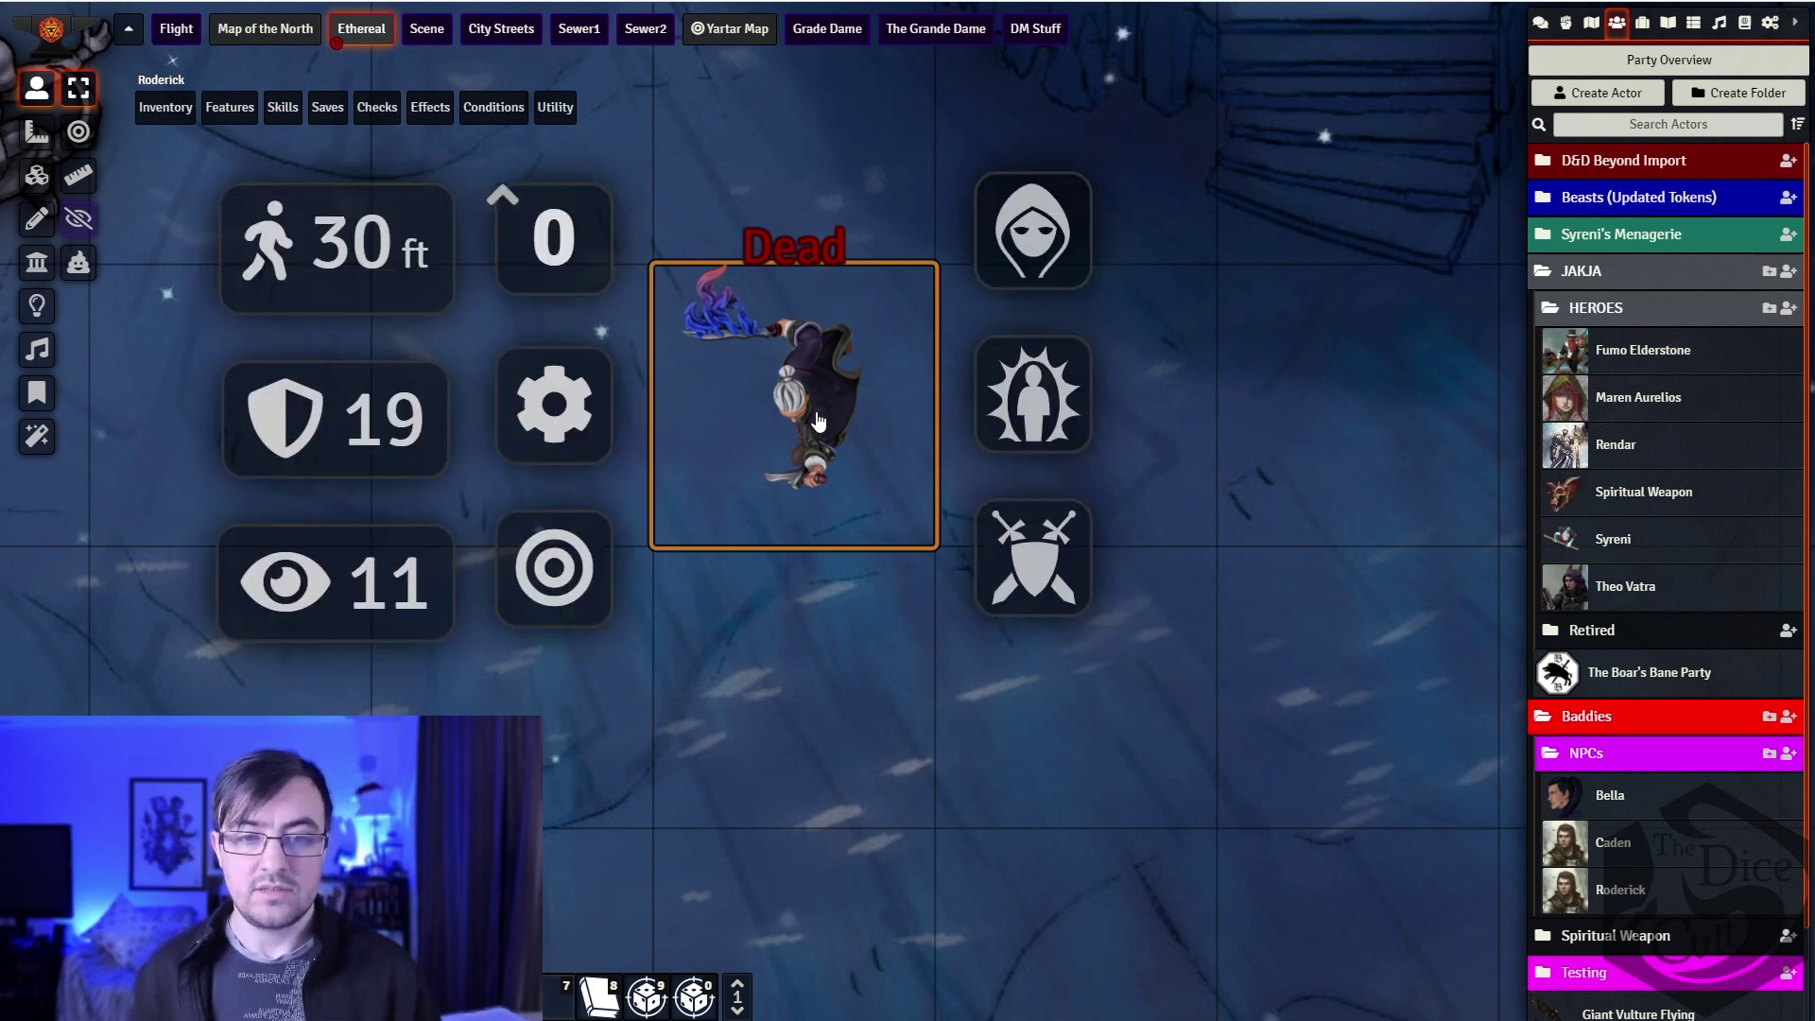
key("Escape")
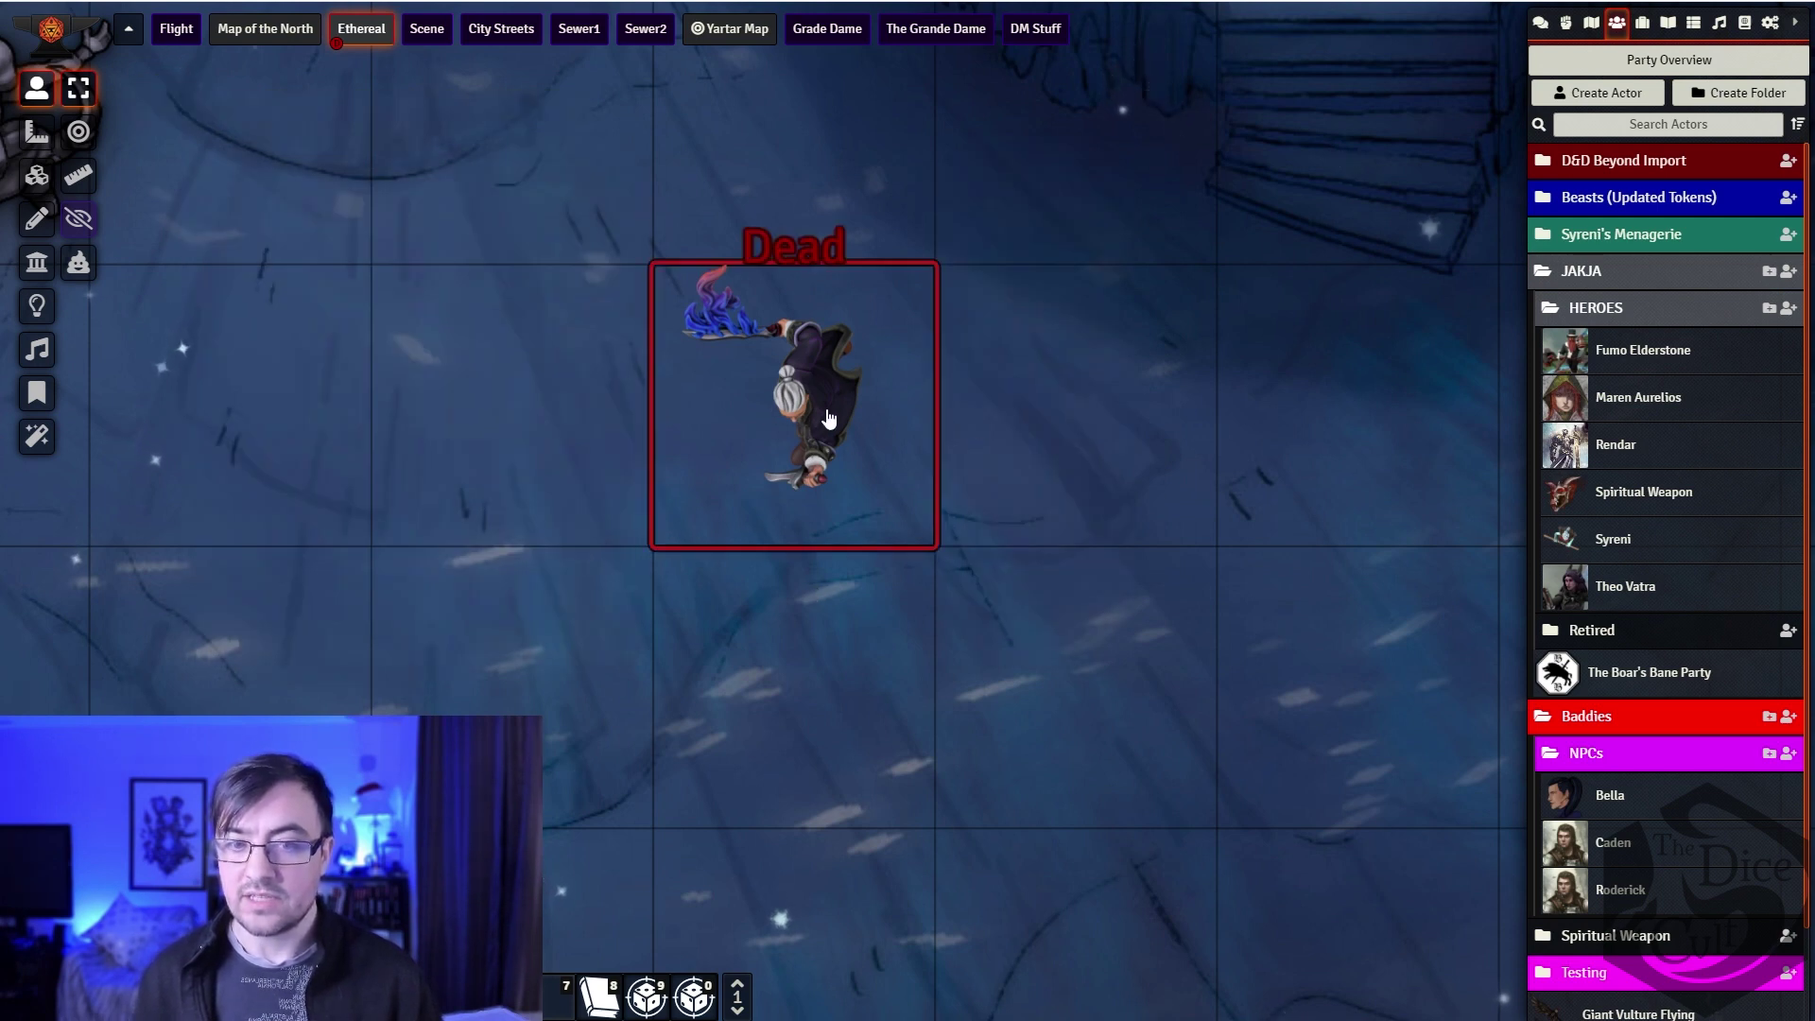
left_click(798, 409)
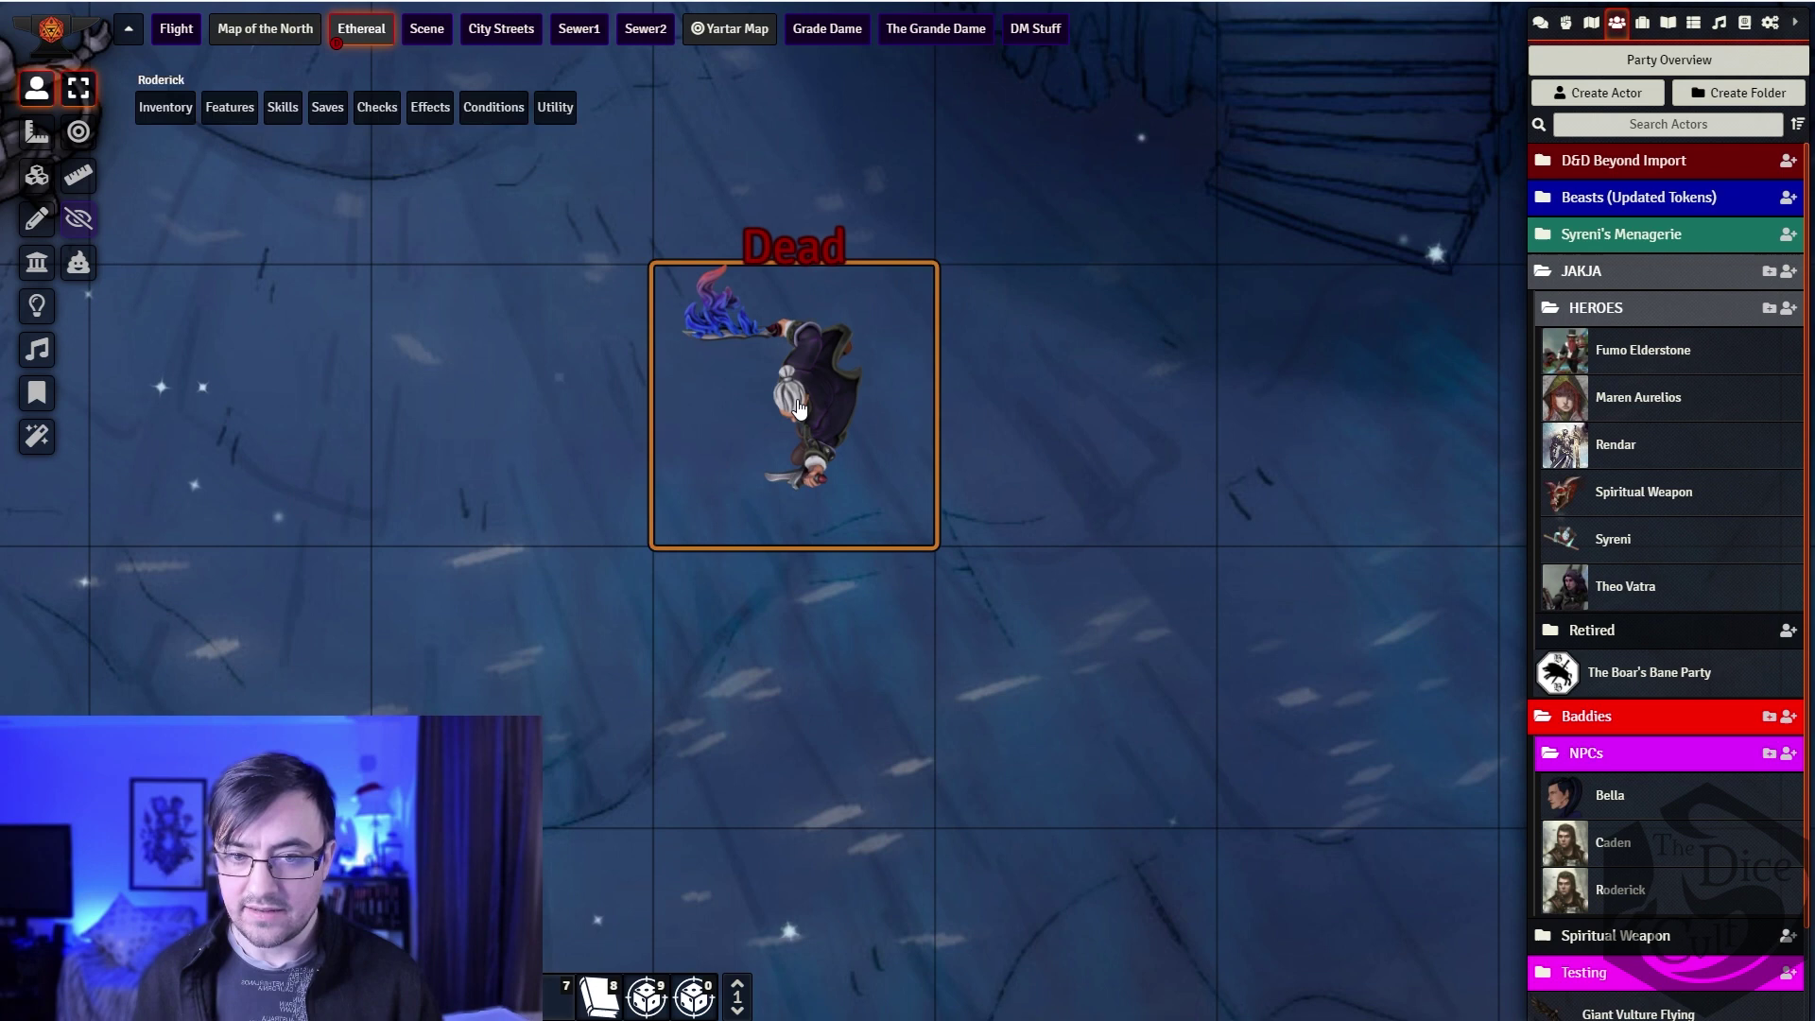
left_click(1045, 503)
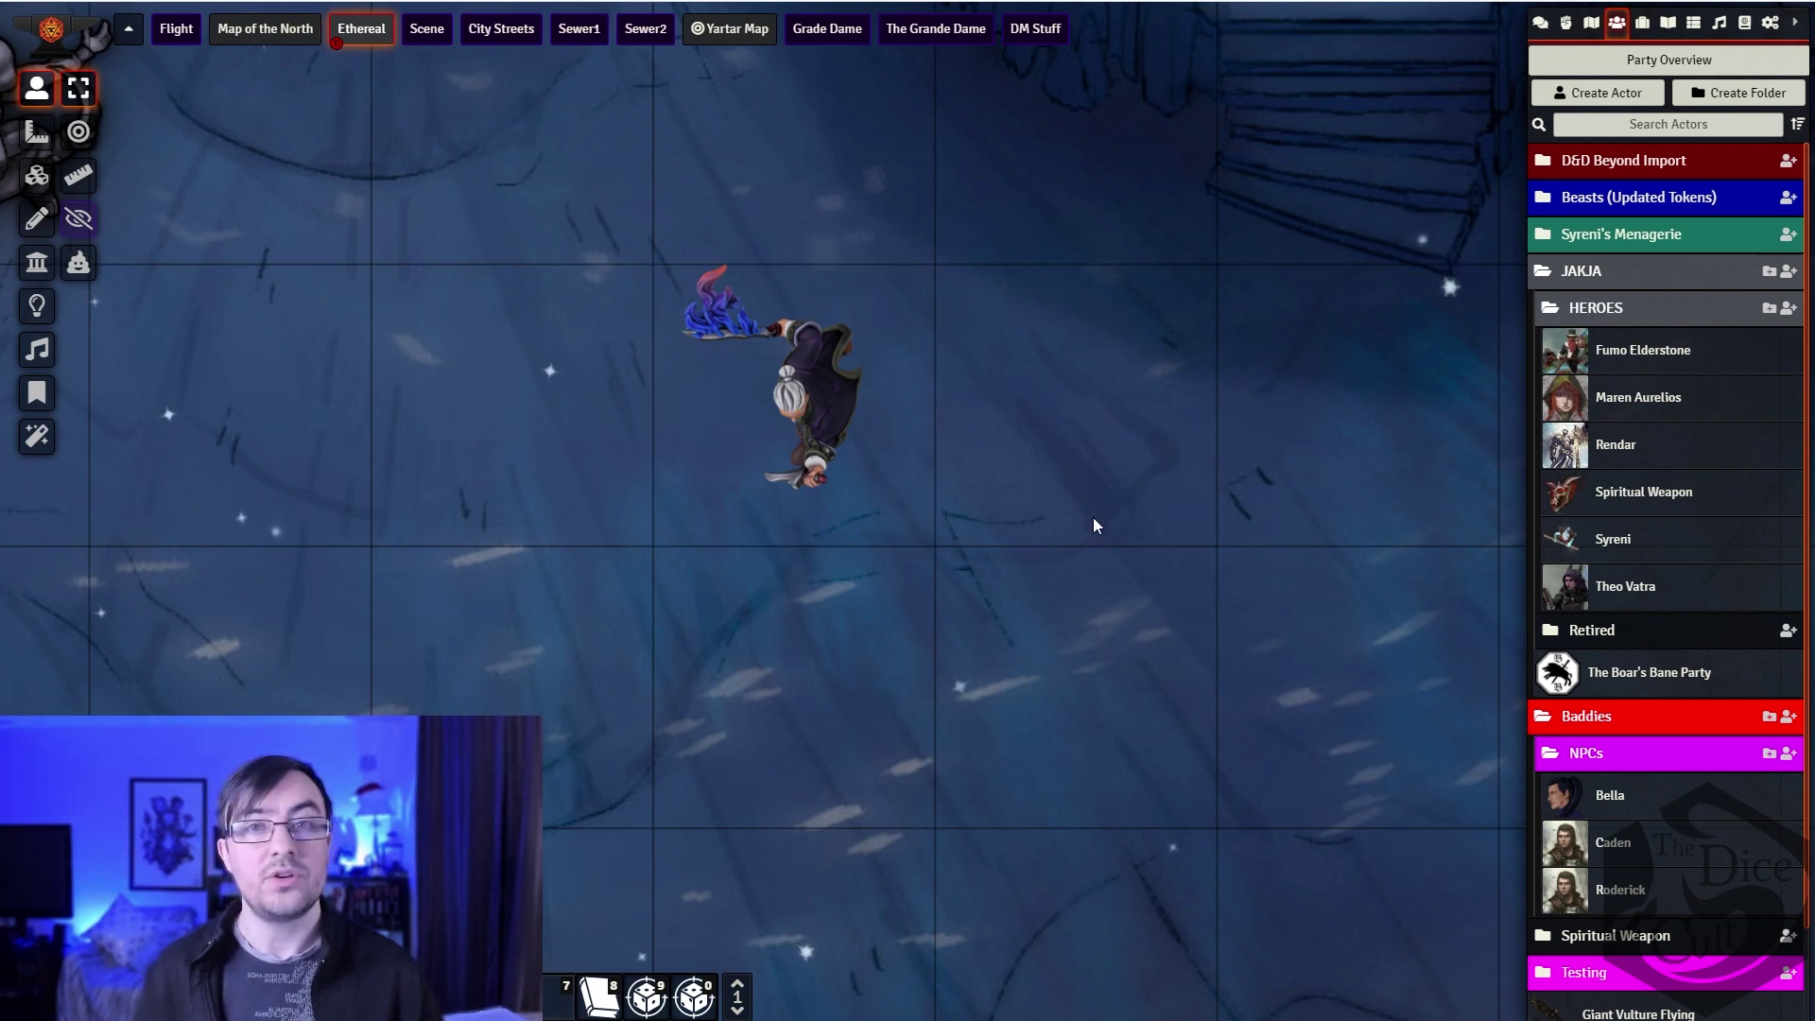
Step: Set Caden's prototype token scale to 1.5, save it, and move his sheet to the left
left_click(1616, 850)
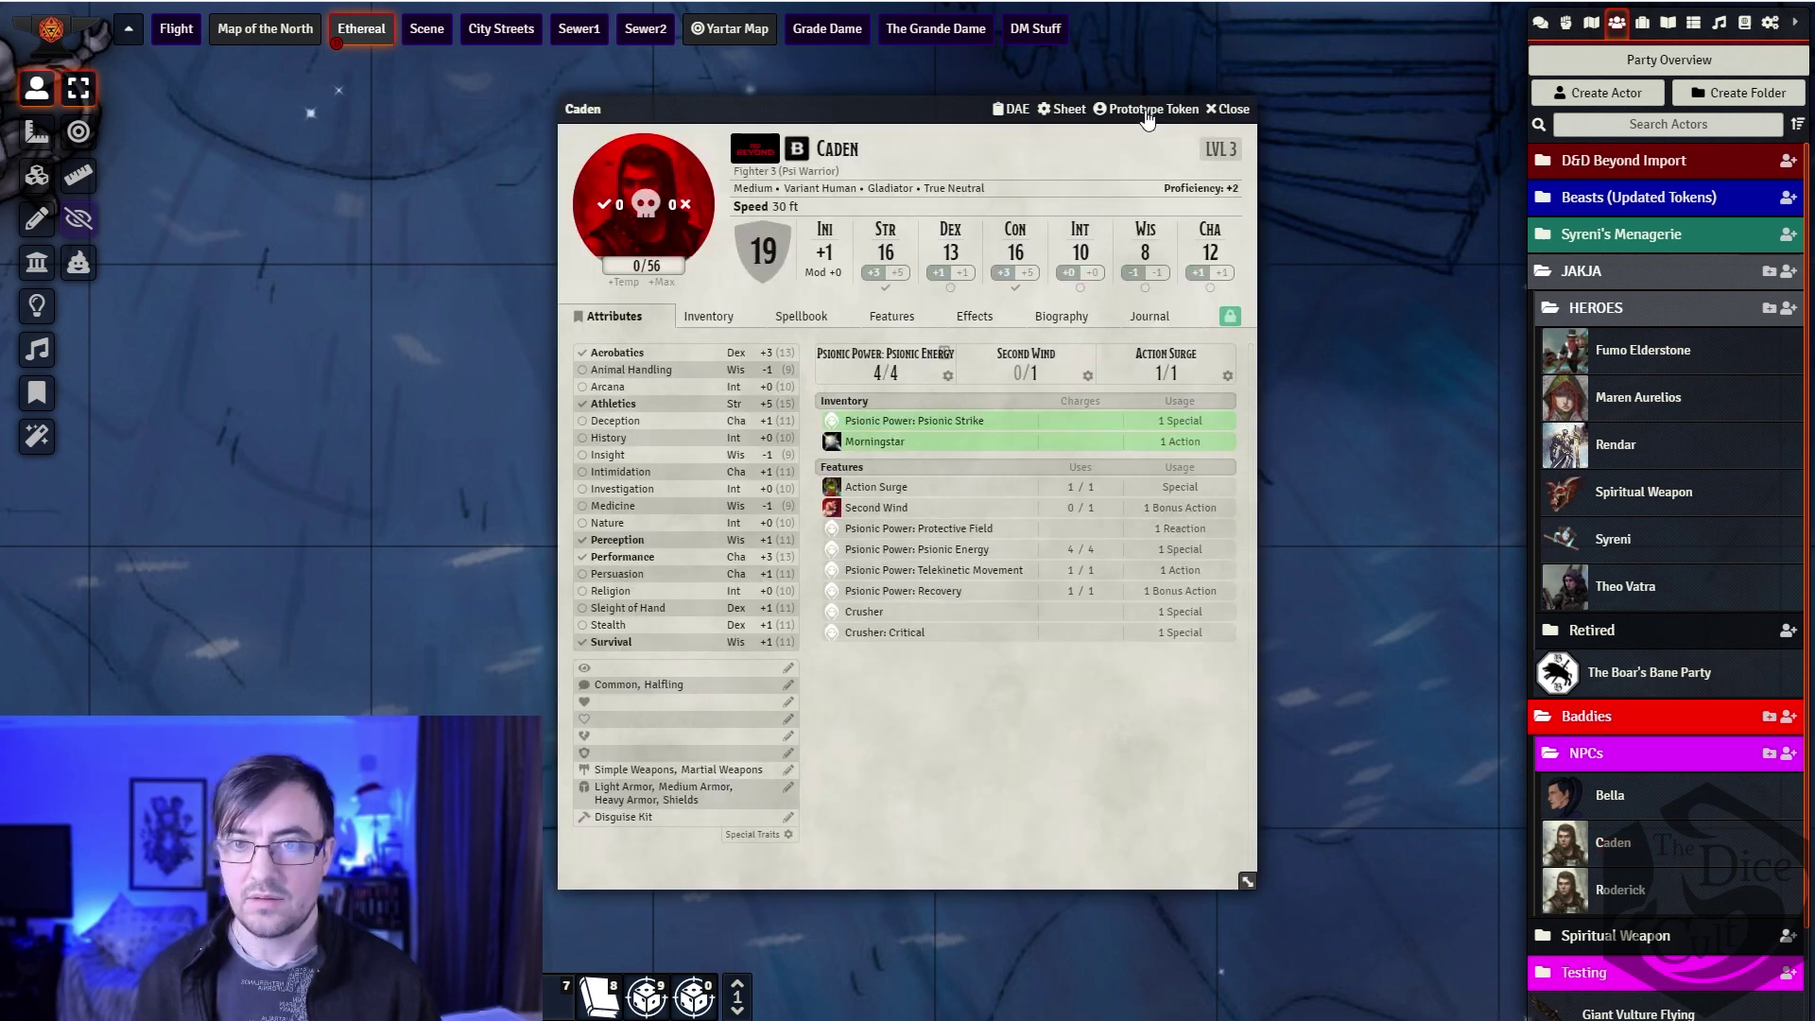
left_click(1147, 112)
left_click_drag(313, 124, 866, 317)
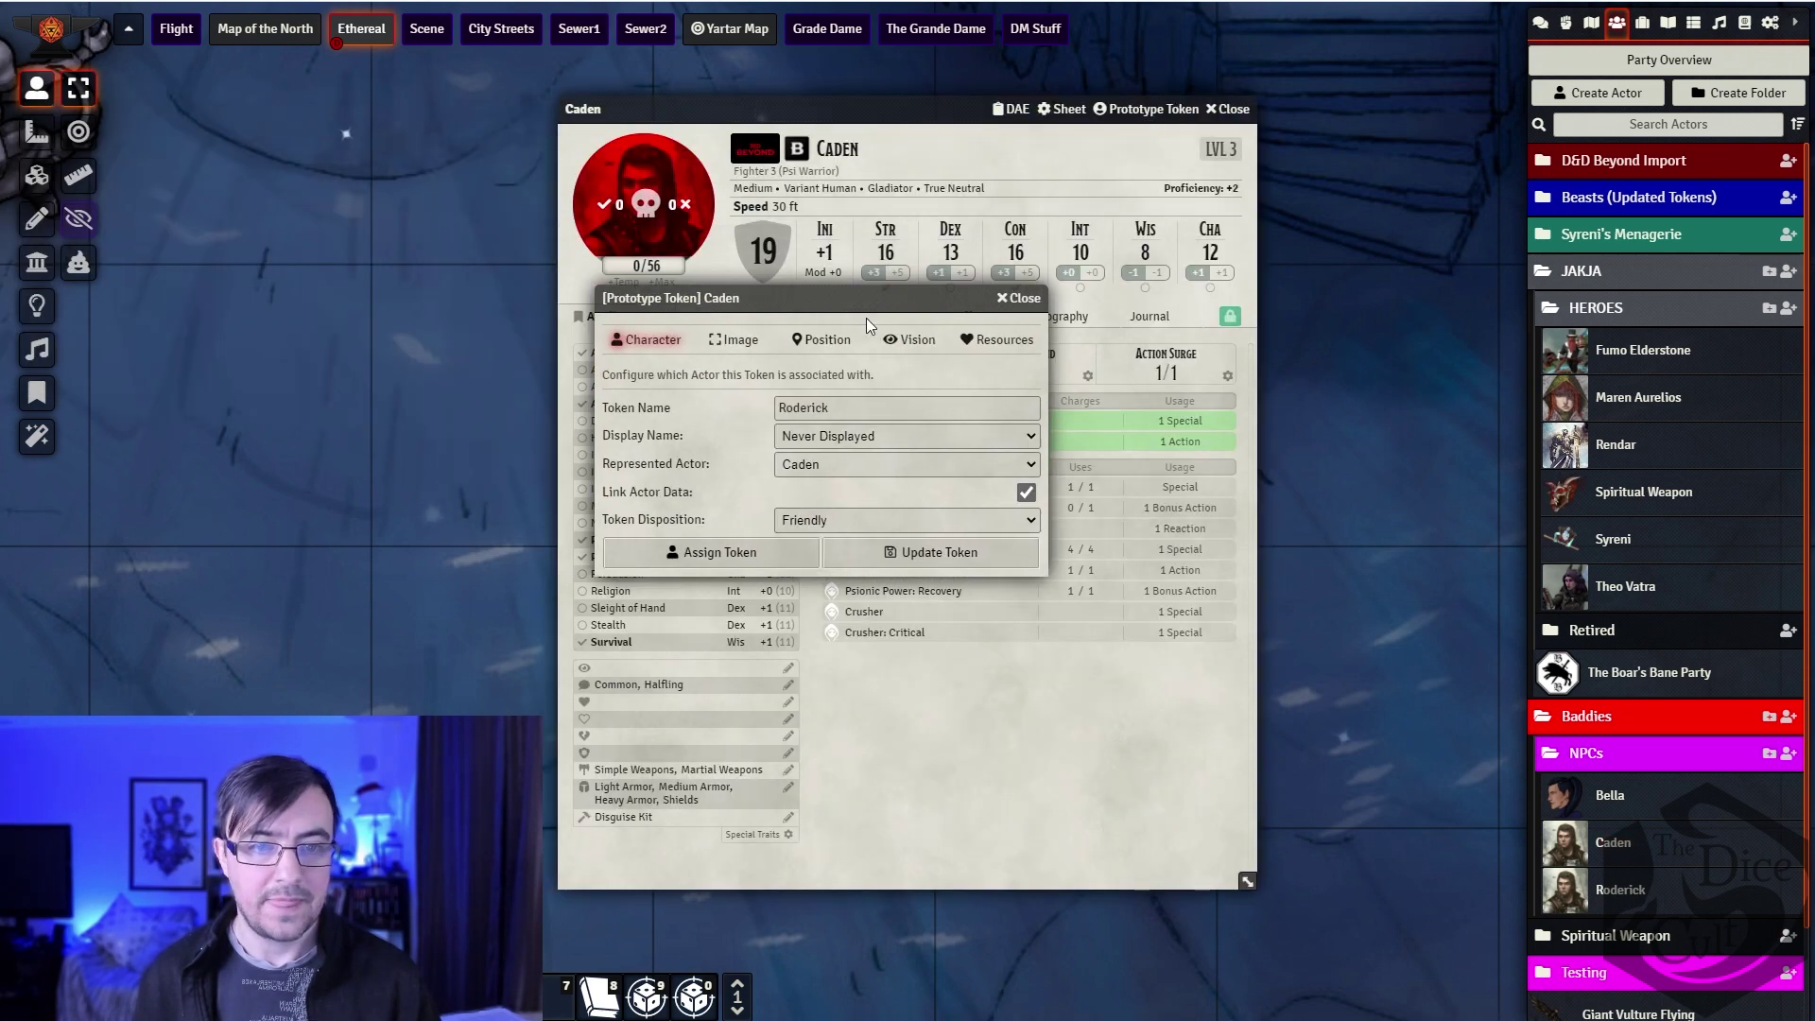
left_click(742, 343)
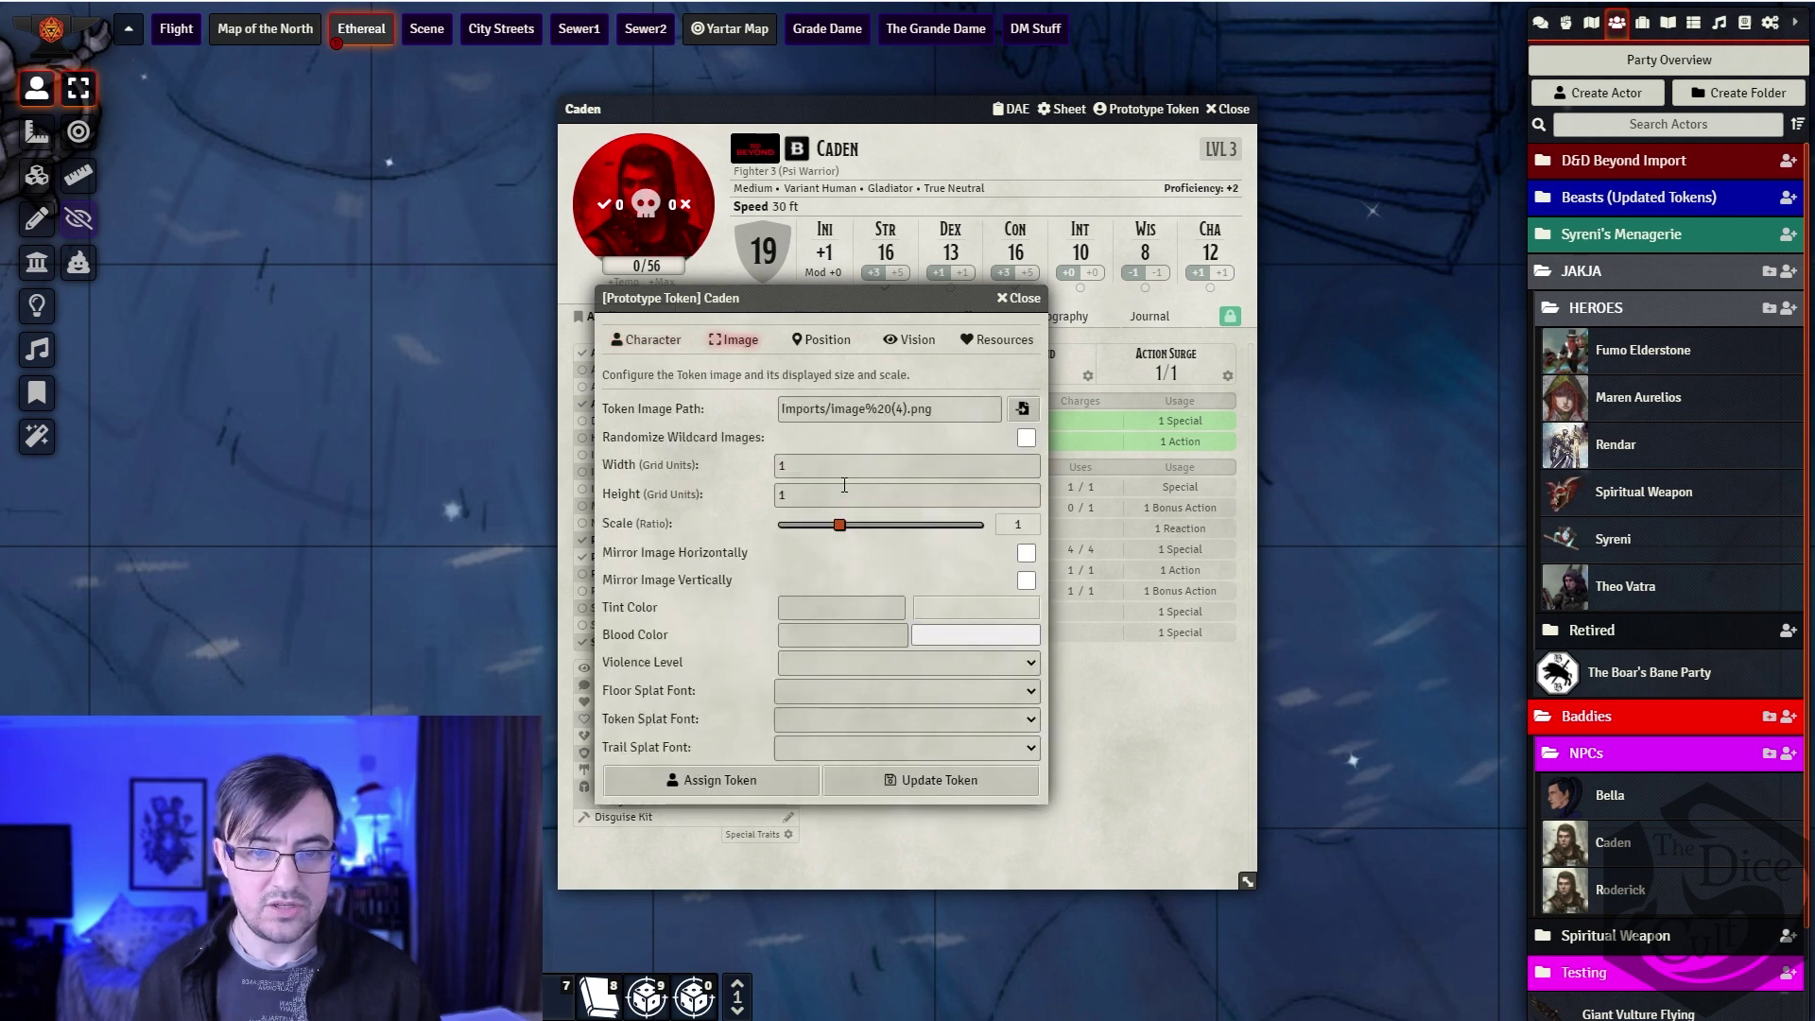
left_click(784, 473)
left_click(796, 492)
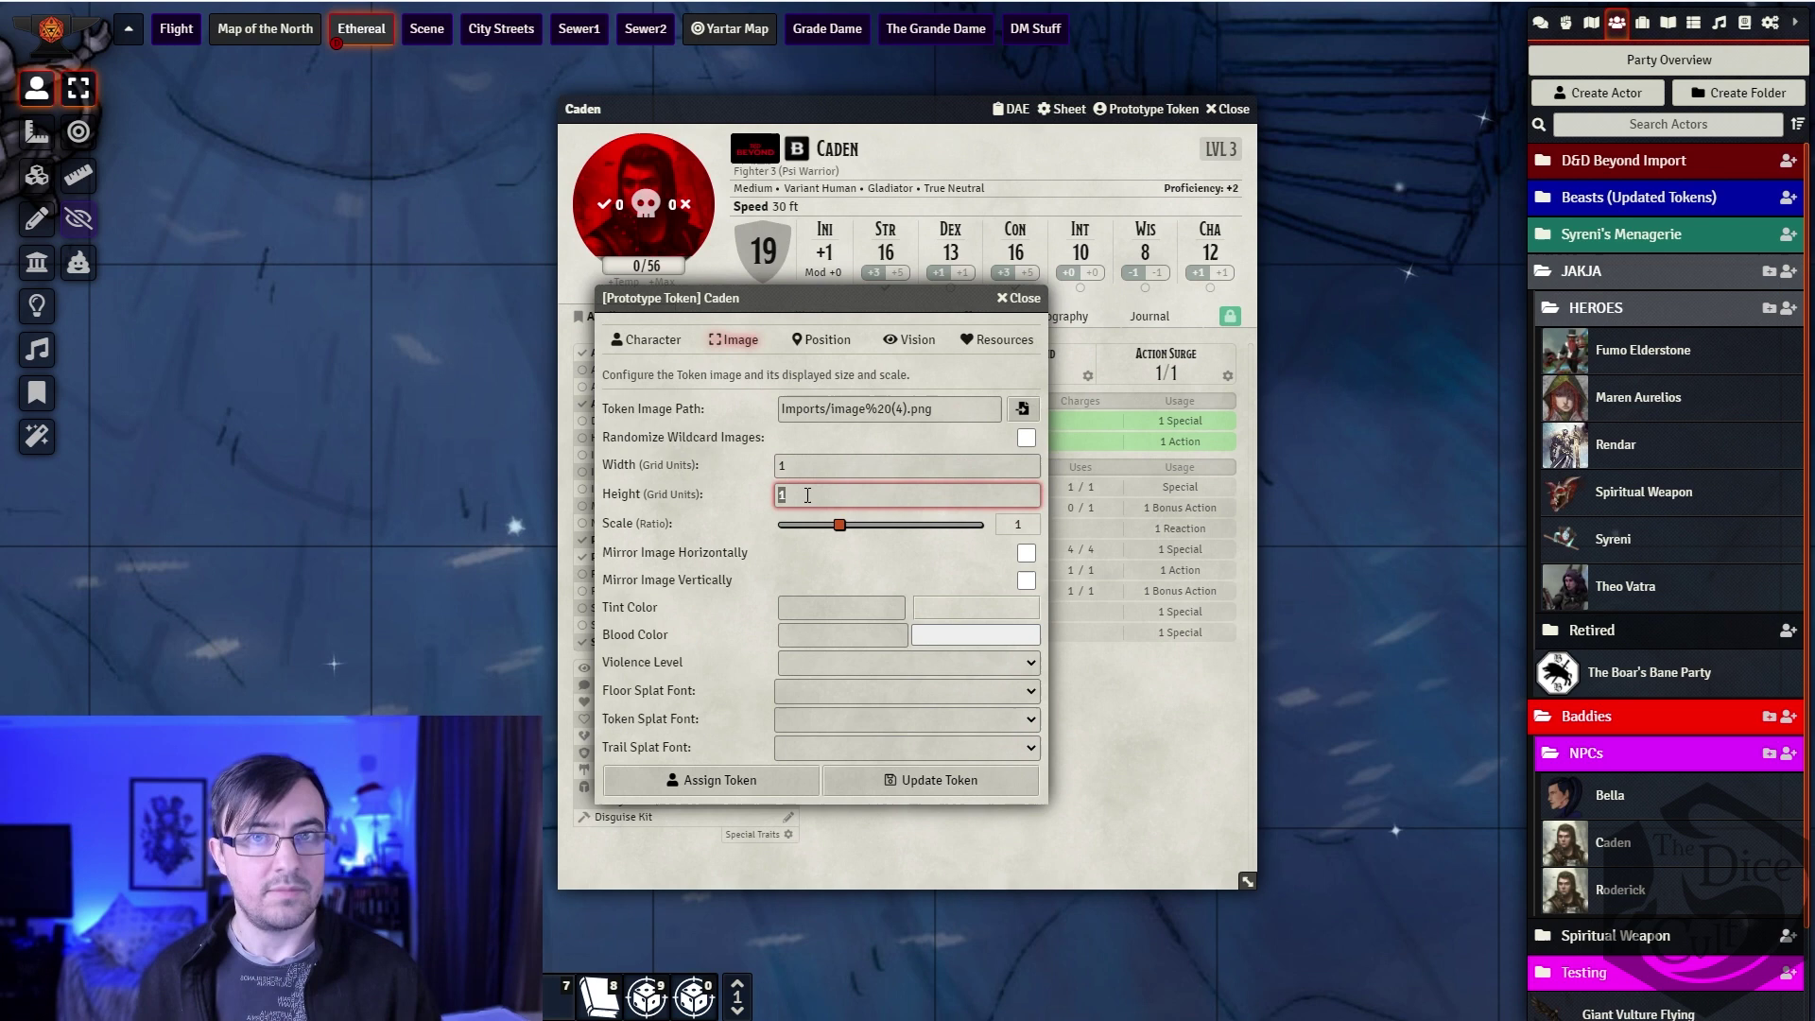
left_click(839, 529)
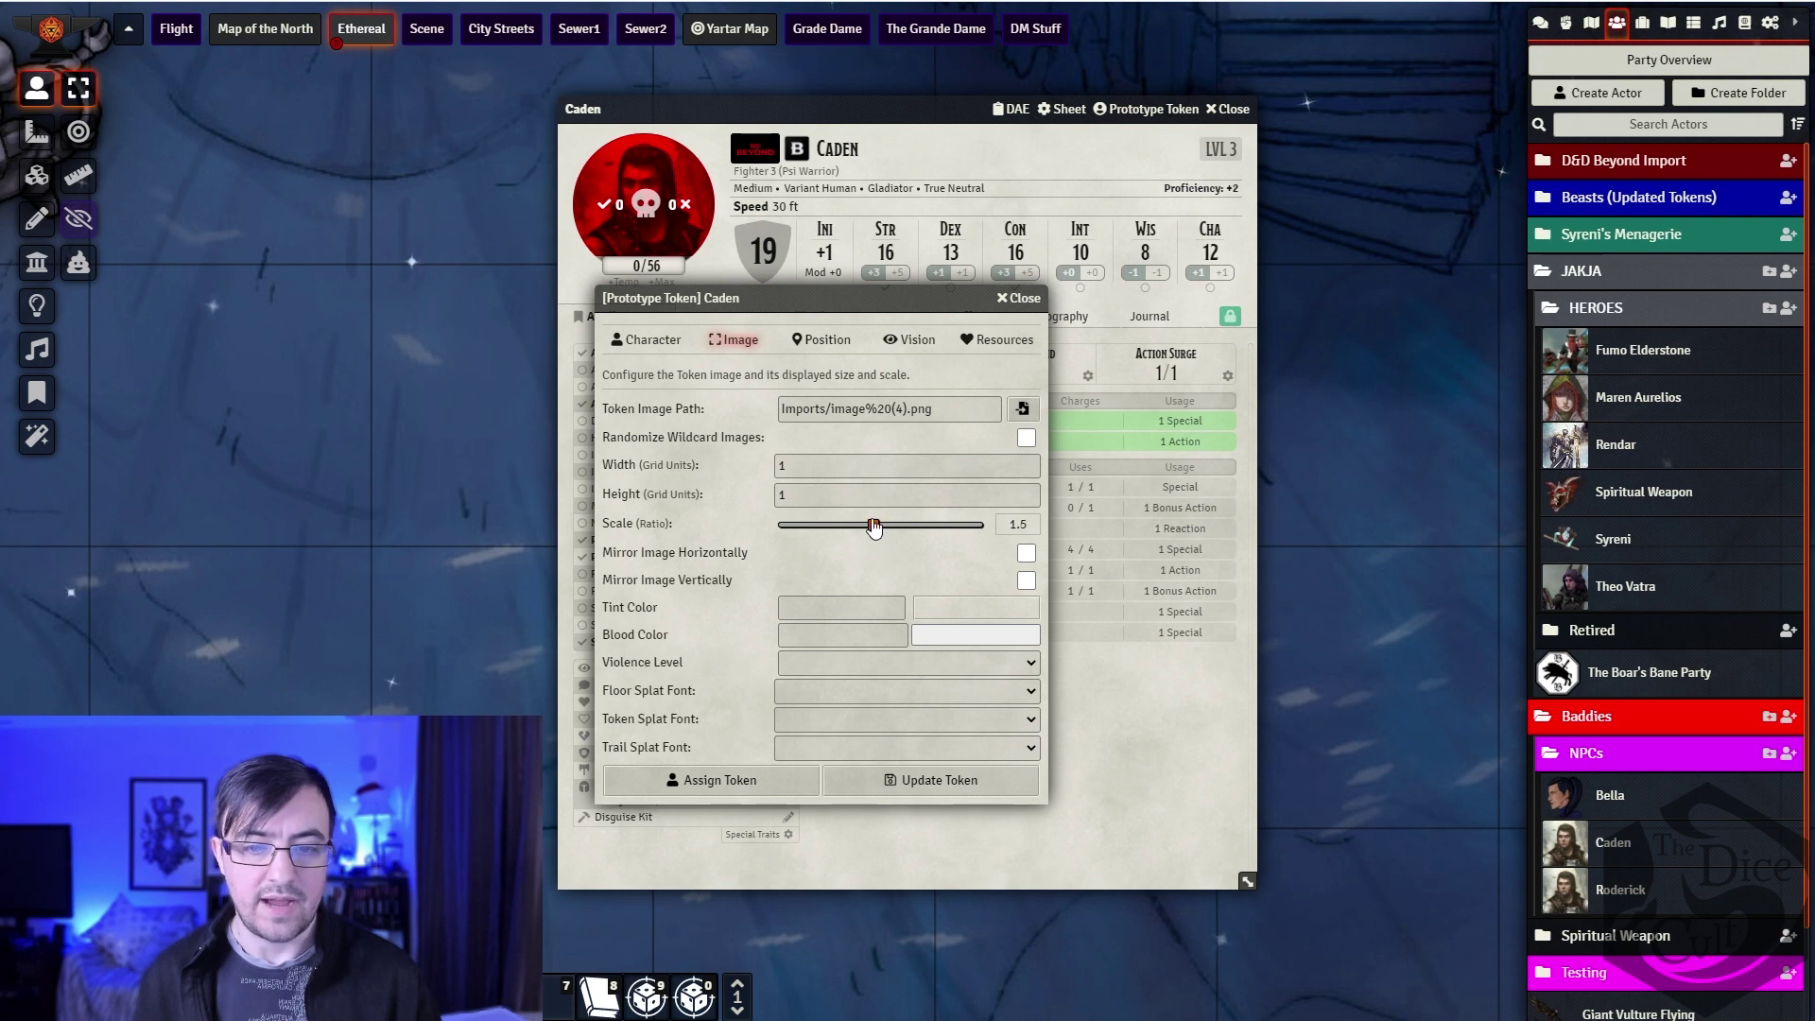
left_click(871, 785)
left_click_drag(931, 111, 374, 125)
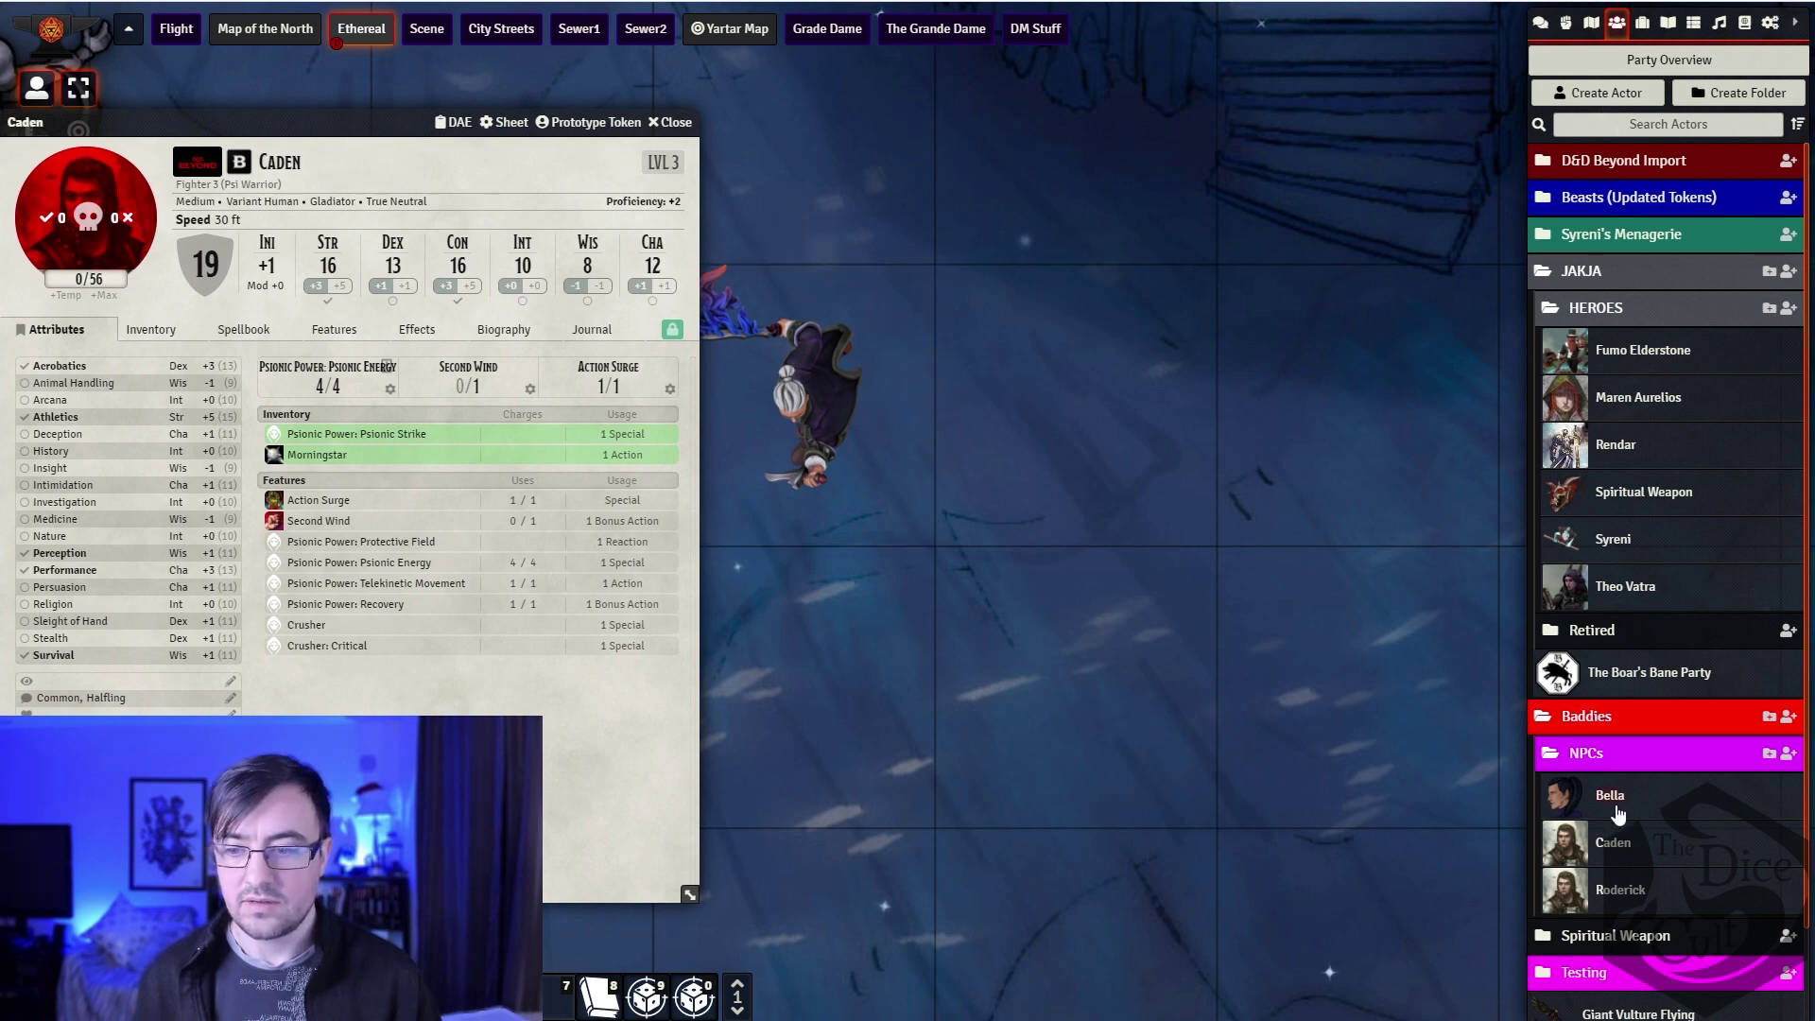
Step: Drop a fresh 1.5-scale Caden token on the map and delete the old small one
left_click_drag(1617, 814, 1076, 433)
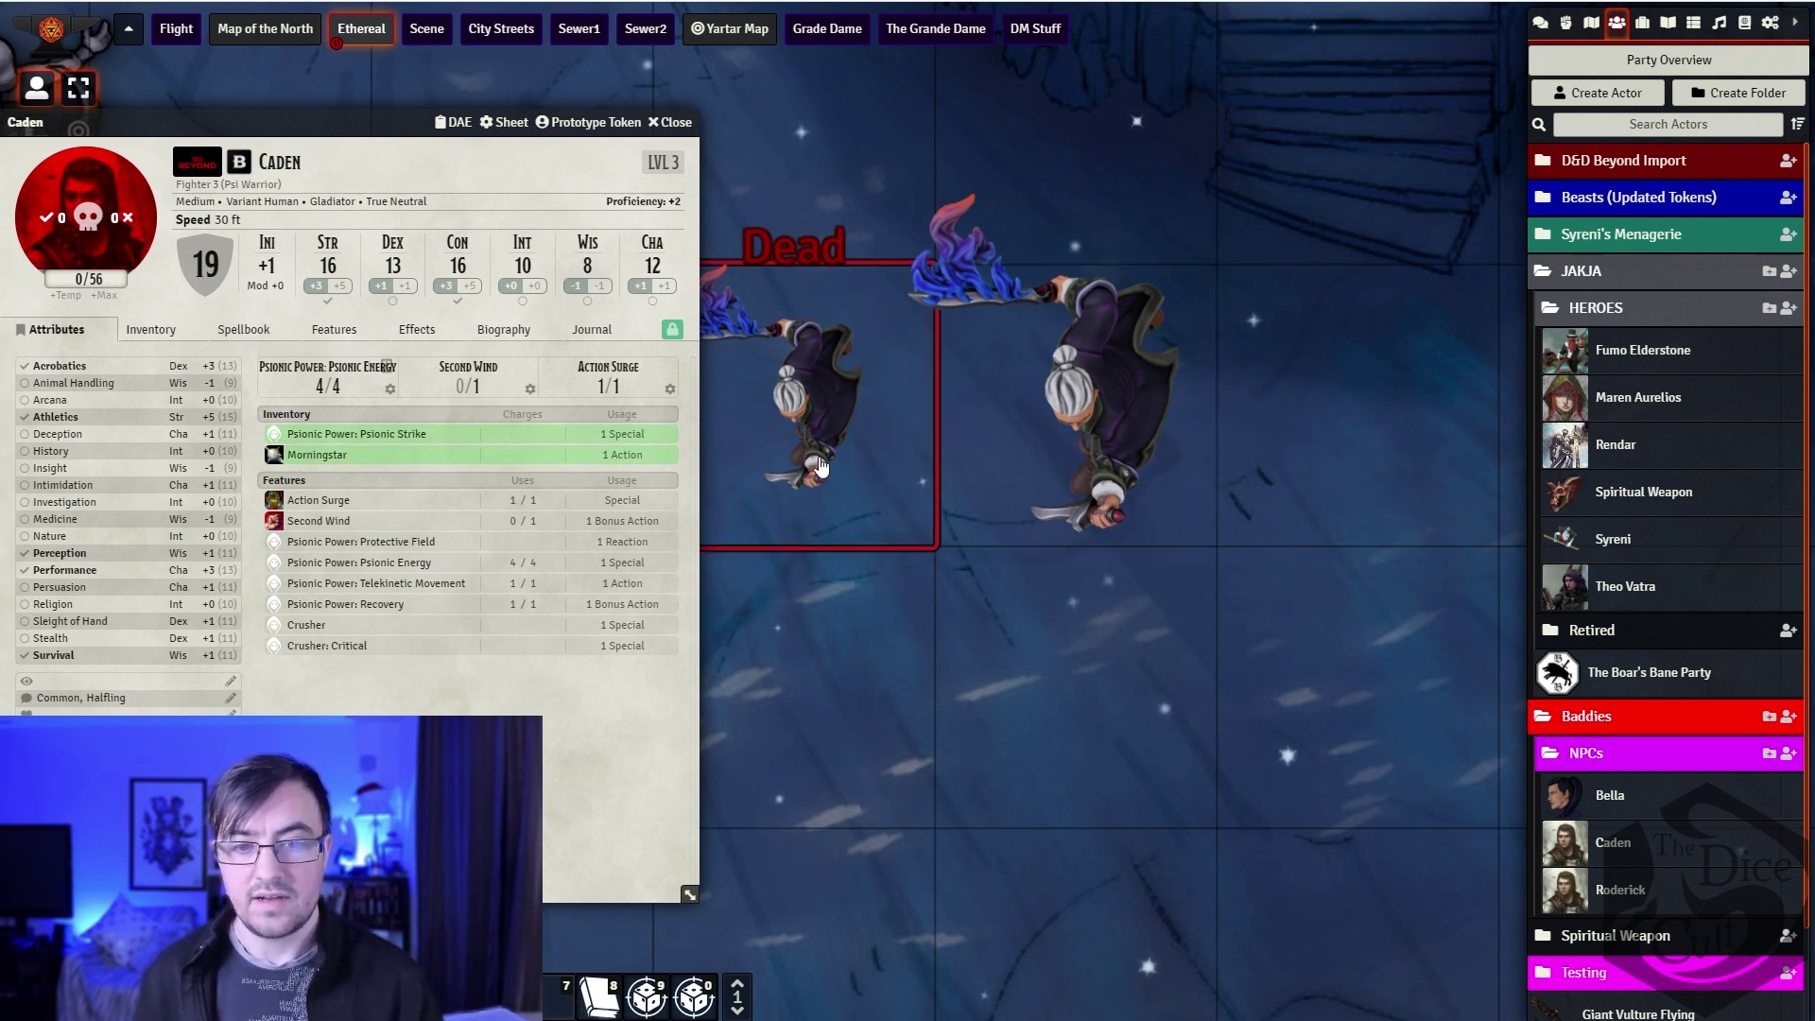
key("Delete")
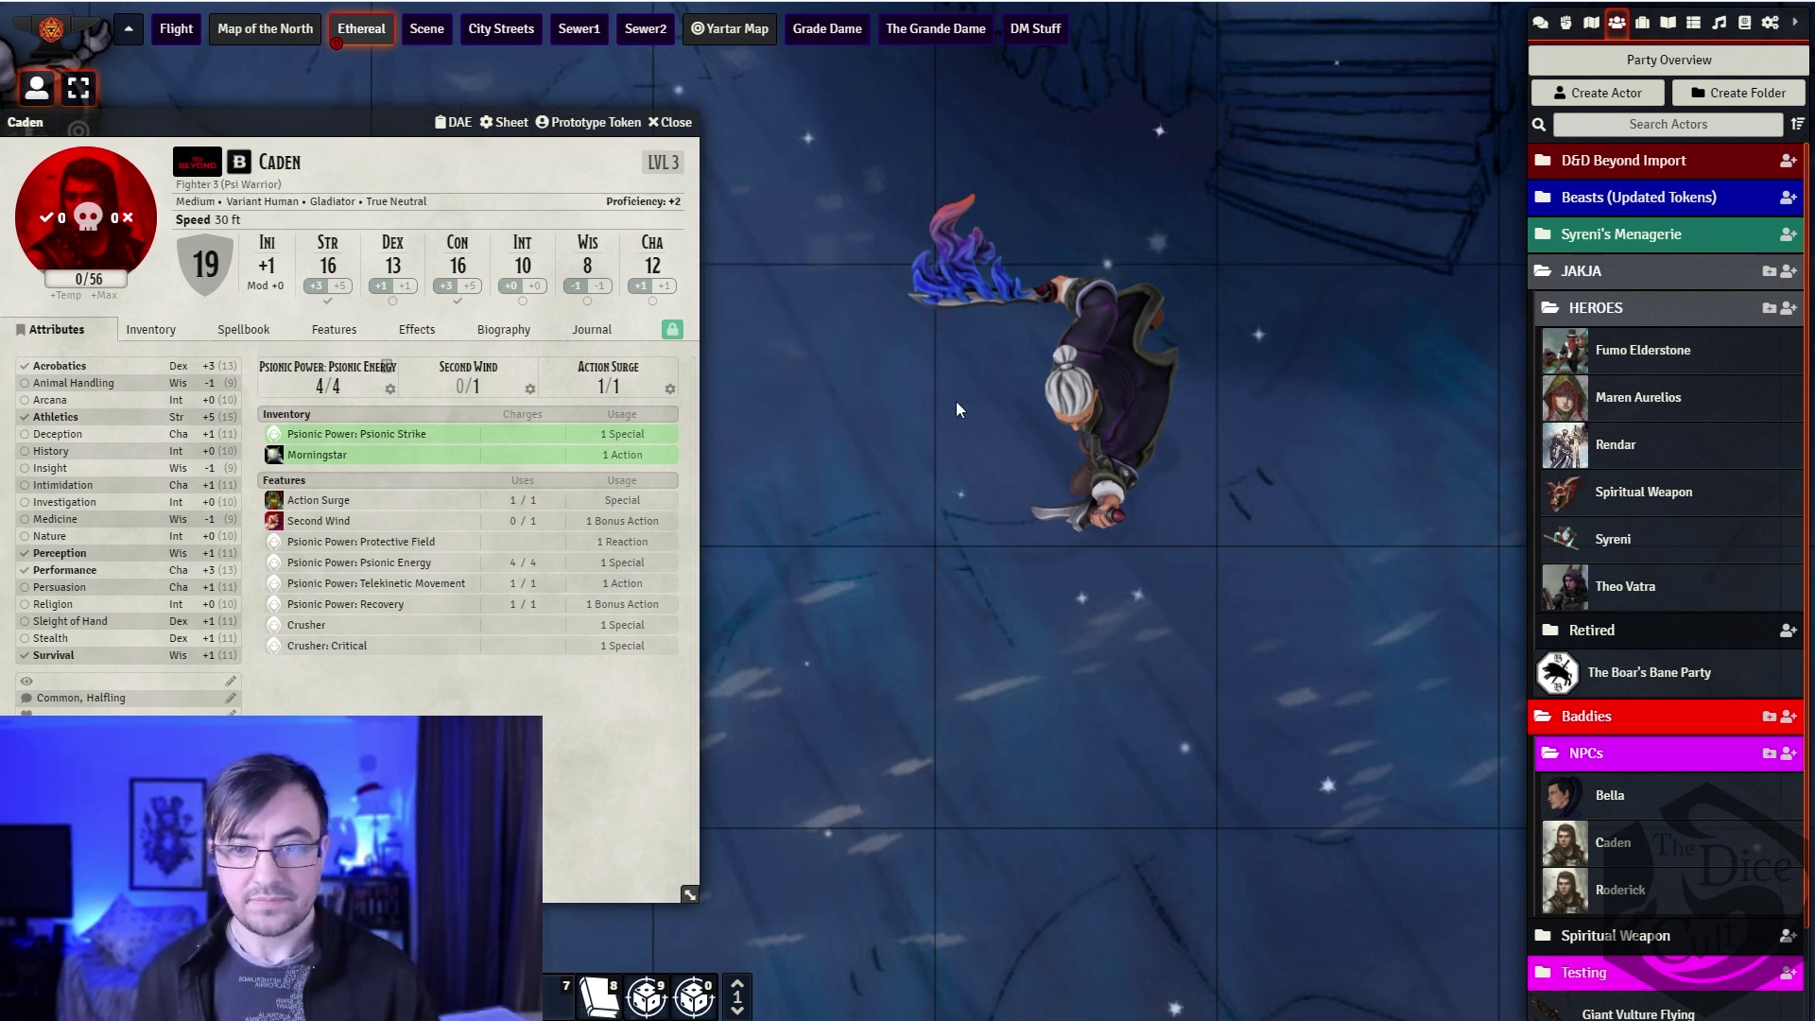
key("ctrl+v")
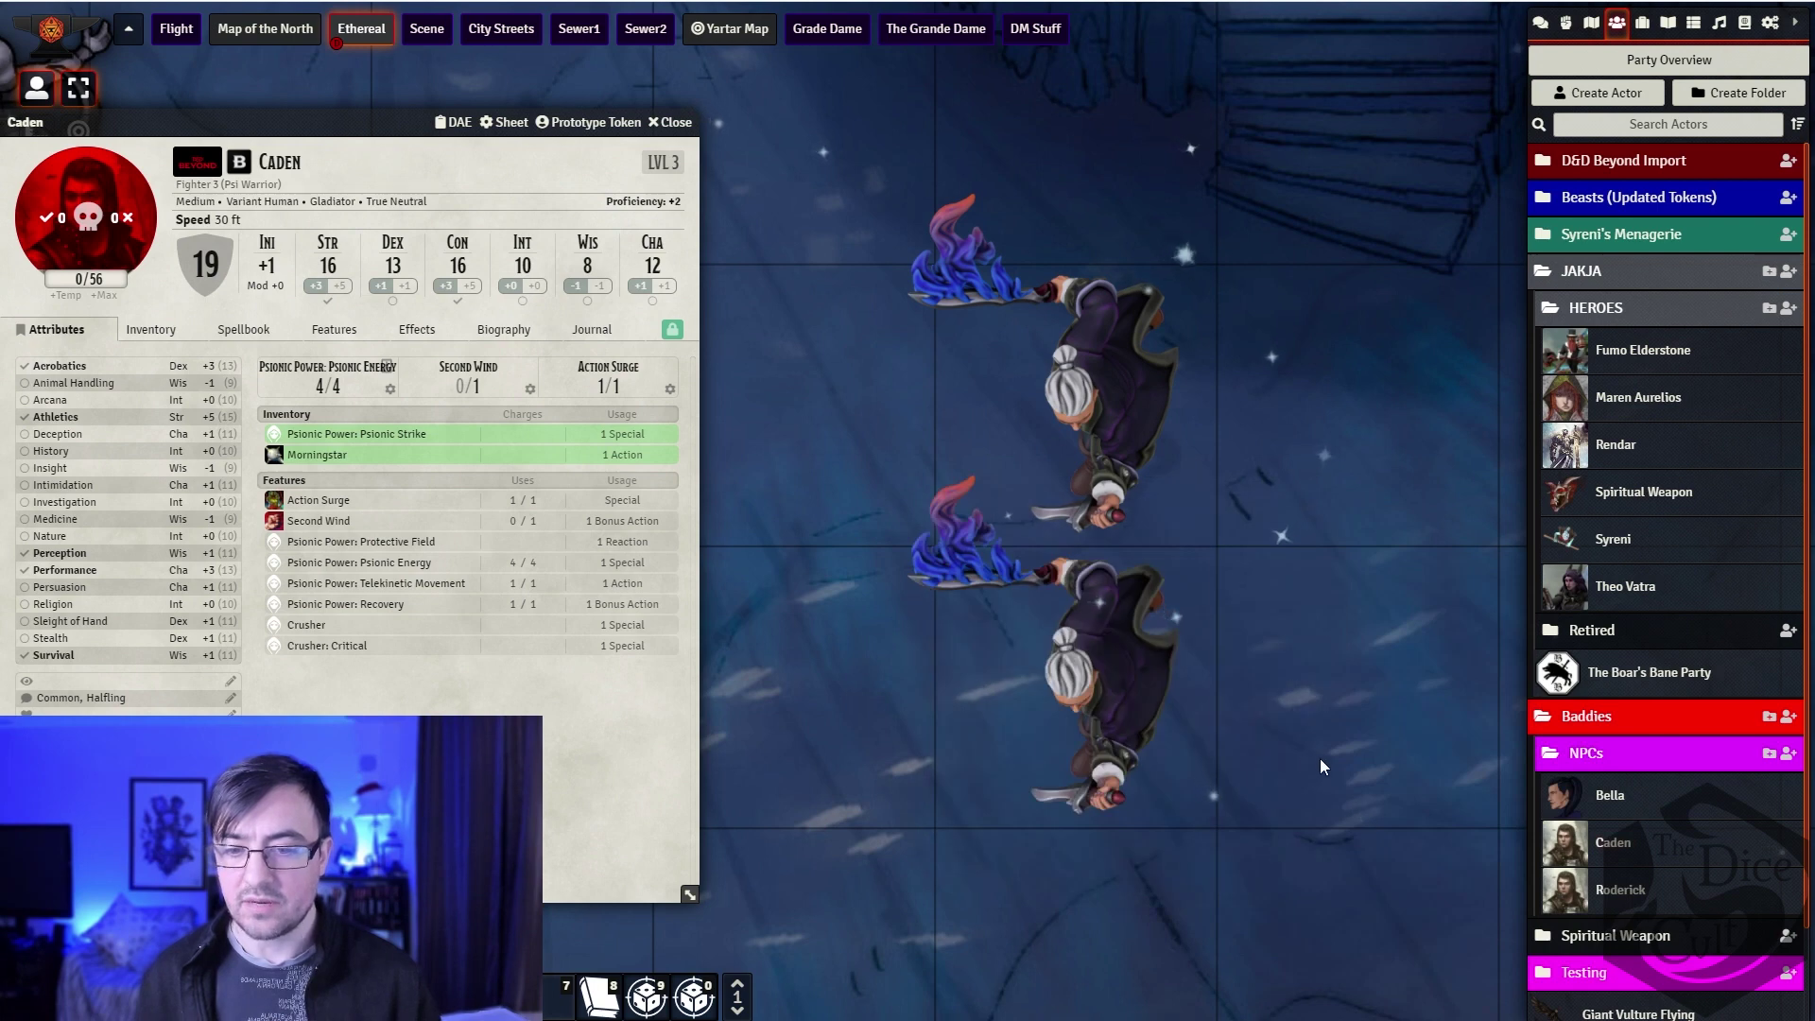
Step: Delete the extra Caden token copies and close Caden's character sheet
left_click_drag(1610, 844, 1324, 416)
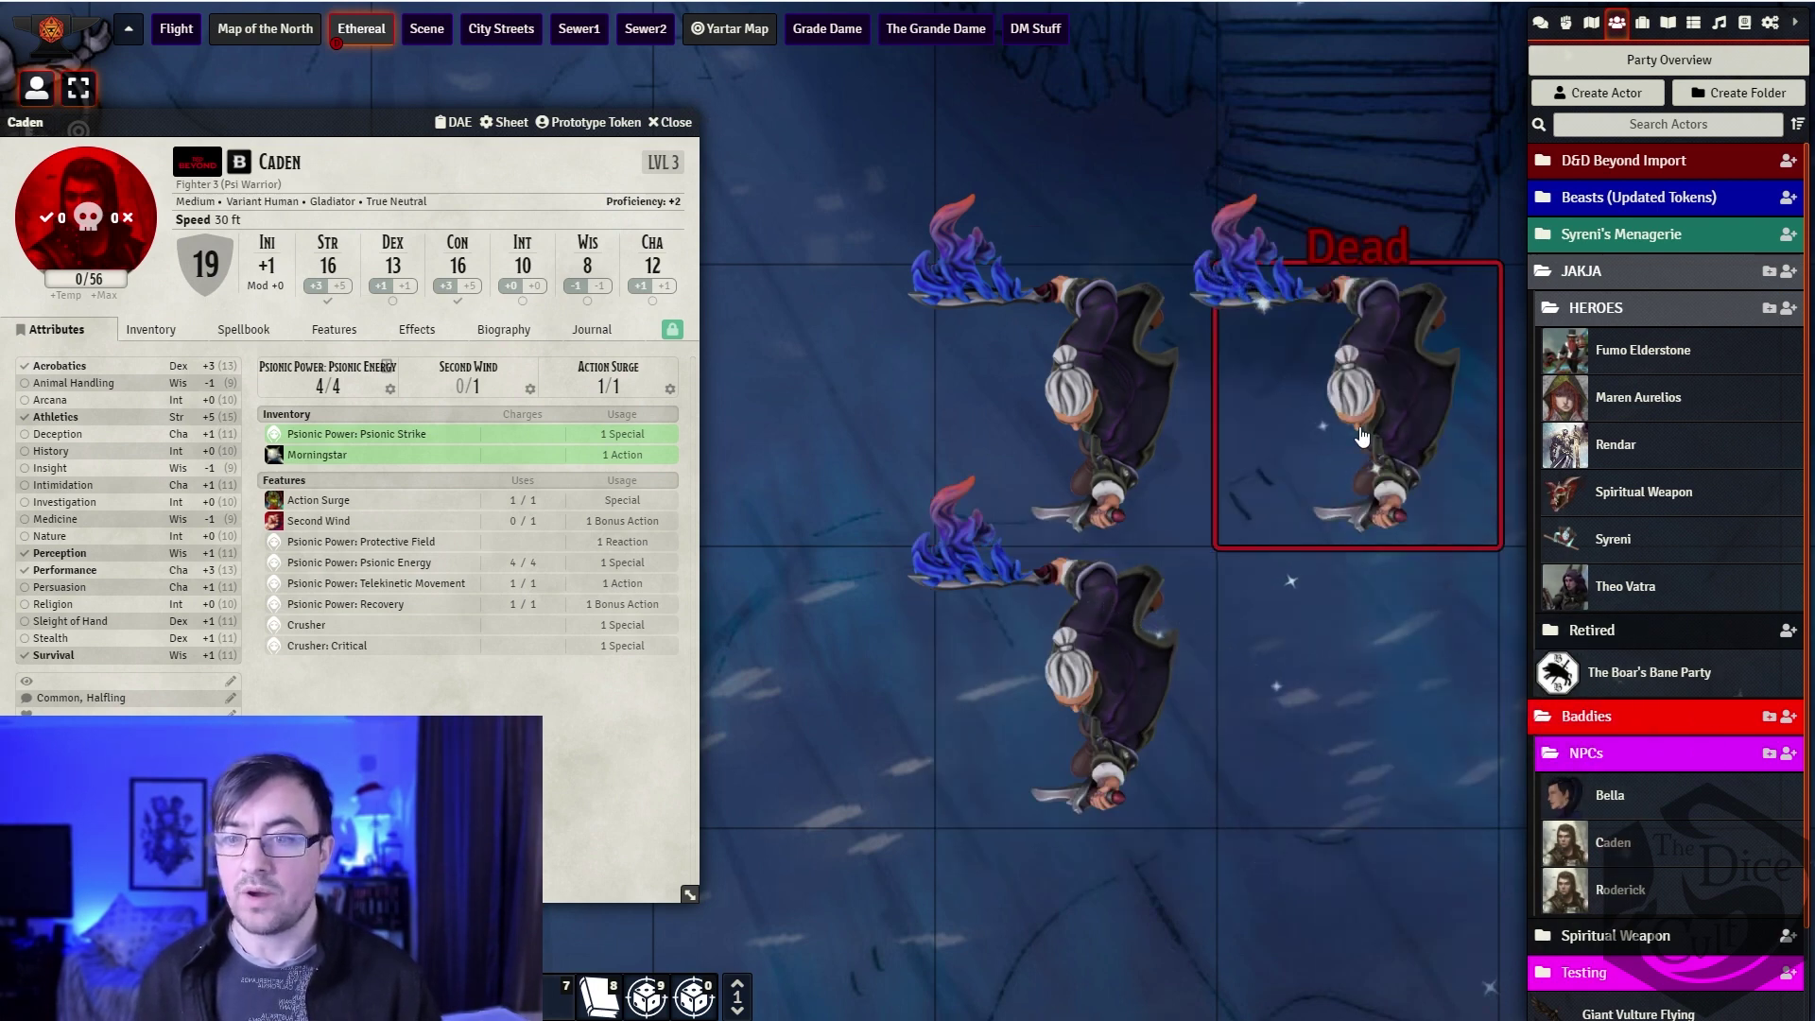
left_click(1359, 487)
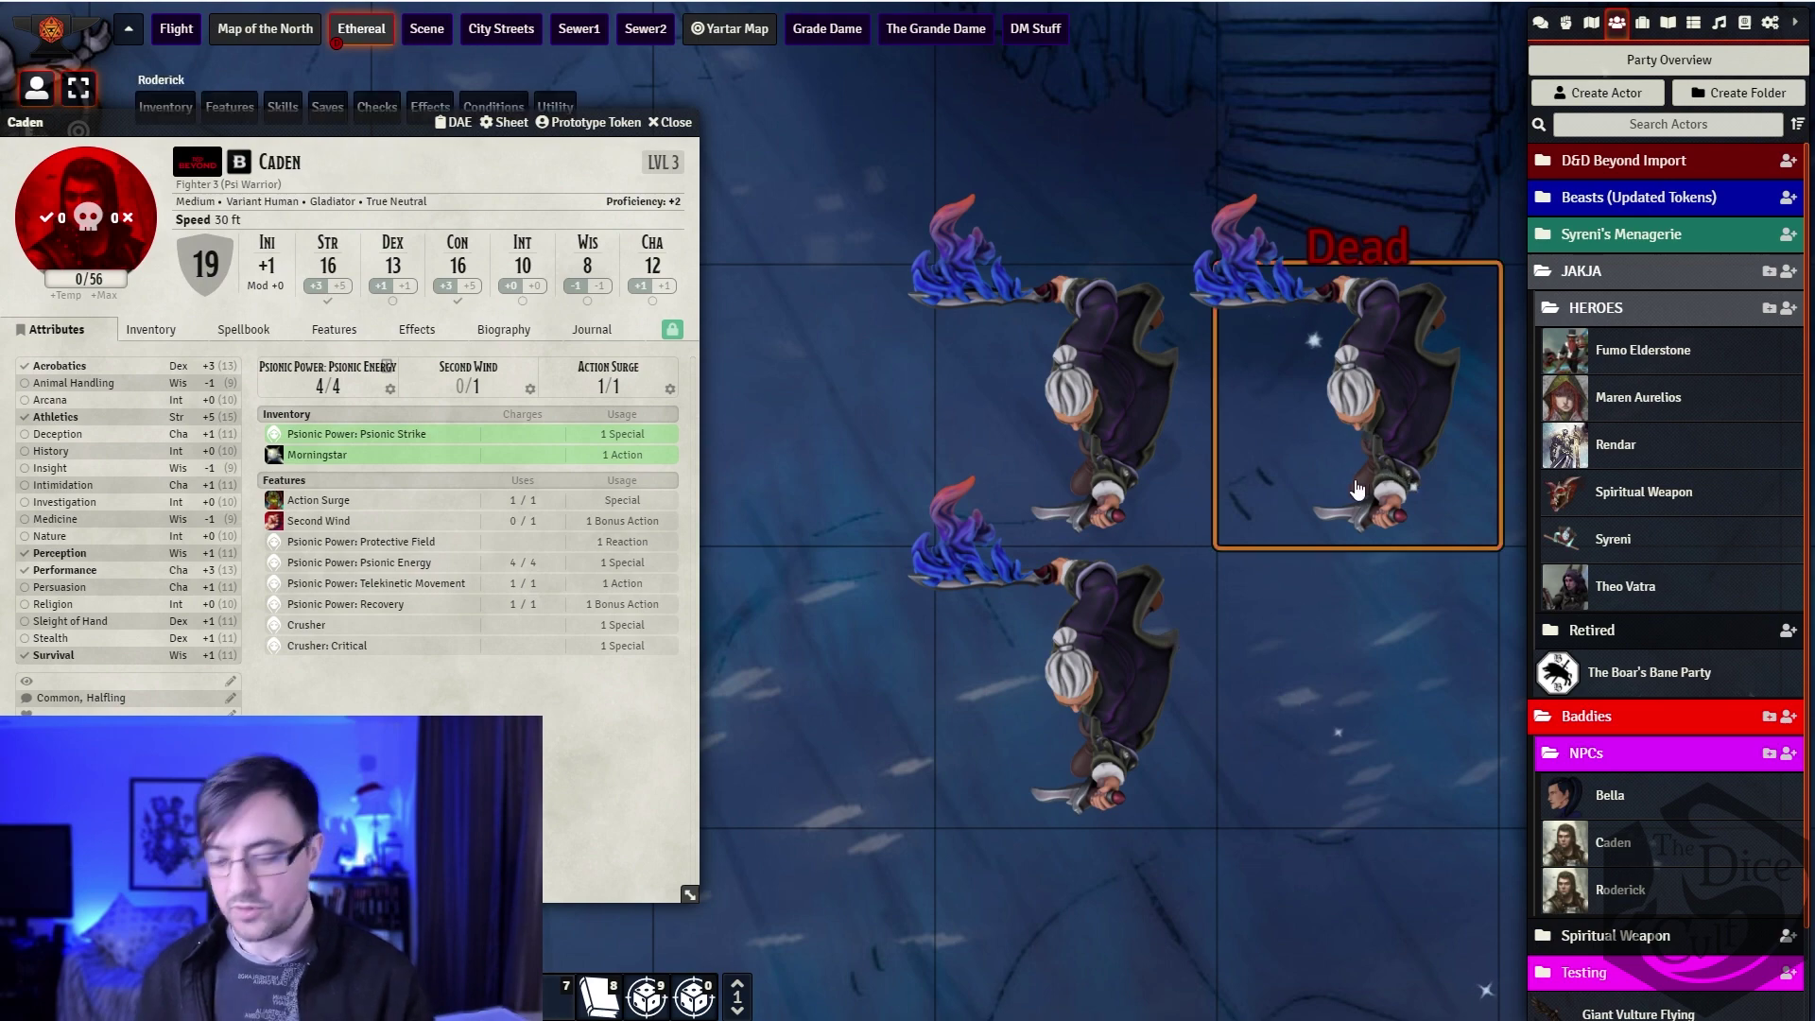
key("Delete")
left_click(1144, 661)
key("Delete")
scroll(942, 398, "down", 2)
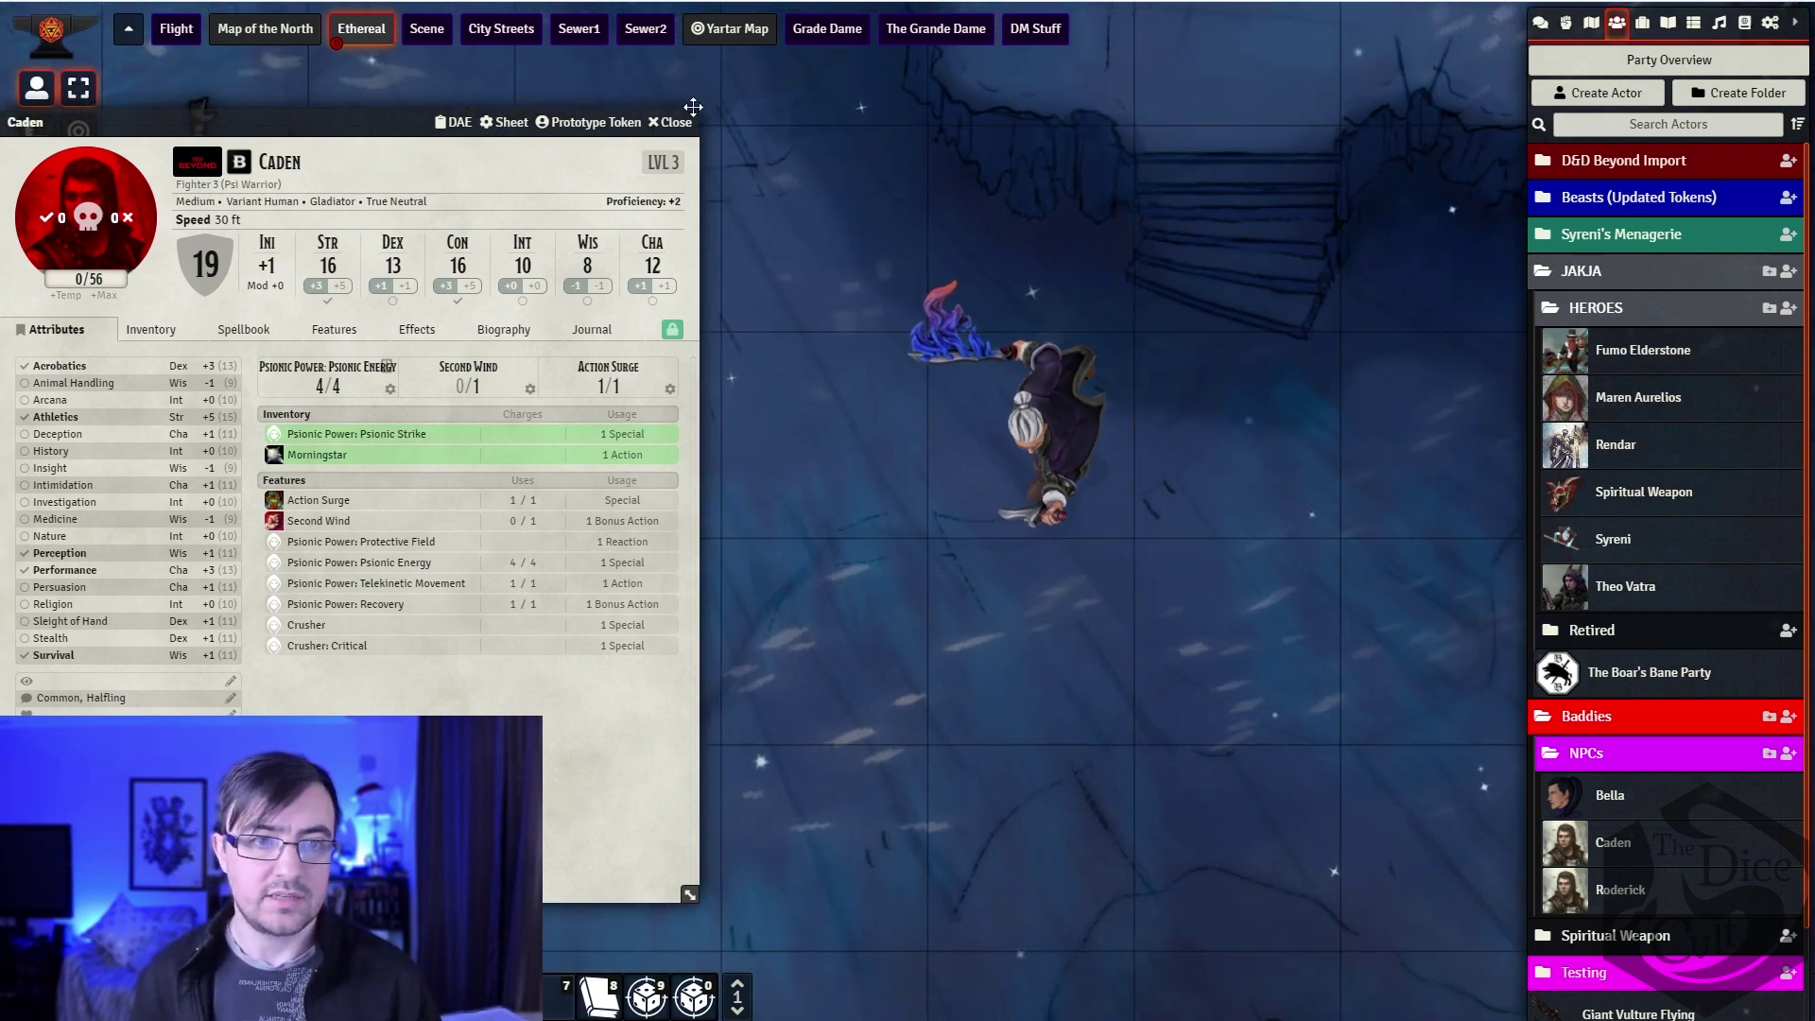
left_click(673, 122)
Step: Move the hooded Caden token up beside the red-haired party token and delete the duplicates
left_click_drag(865, 181, 808, 427)
left_click(974, 661)
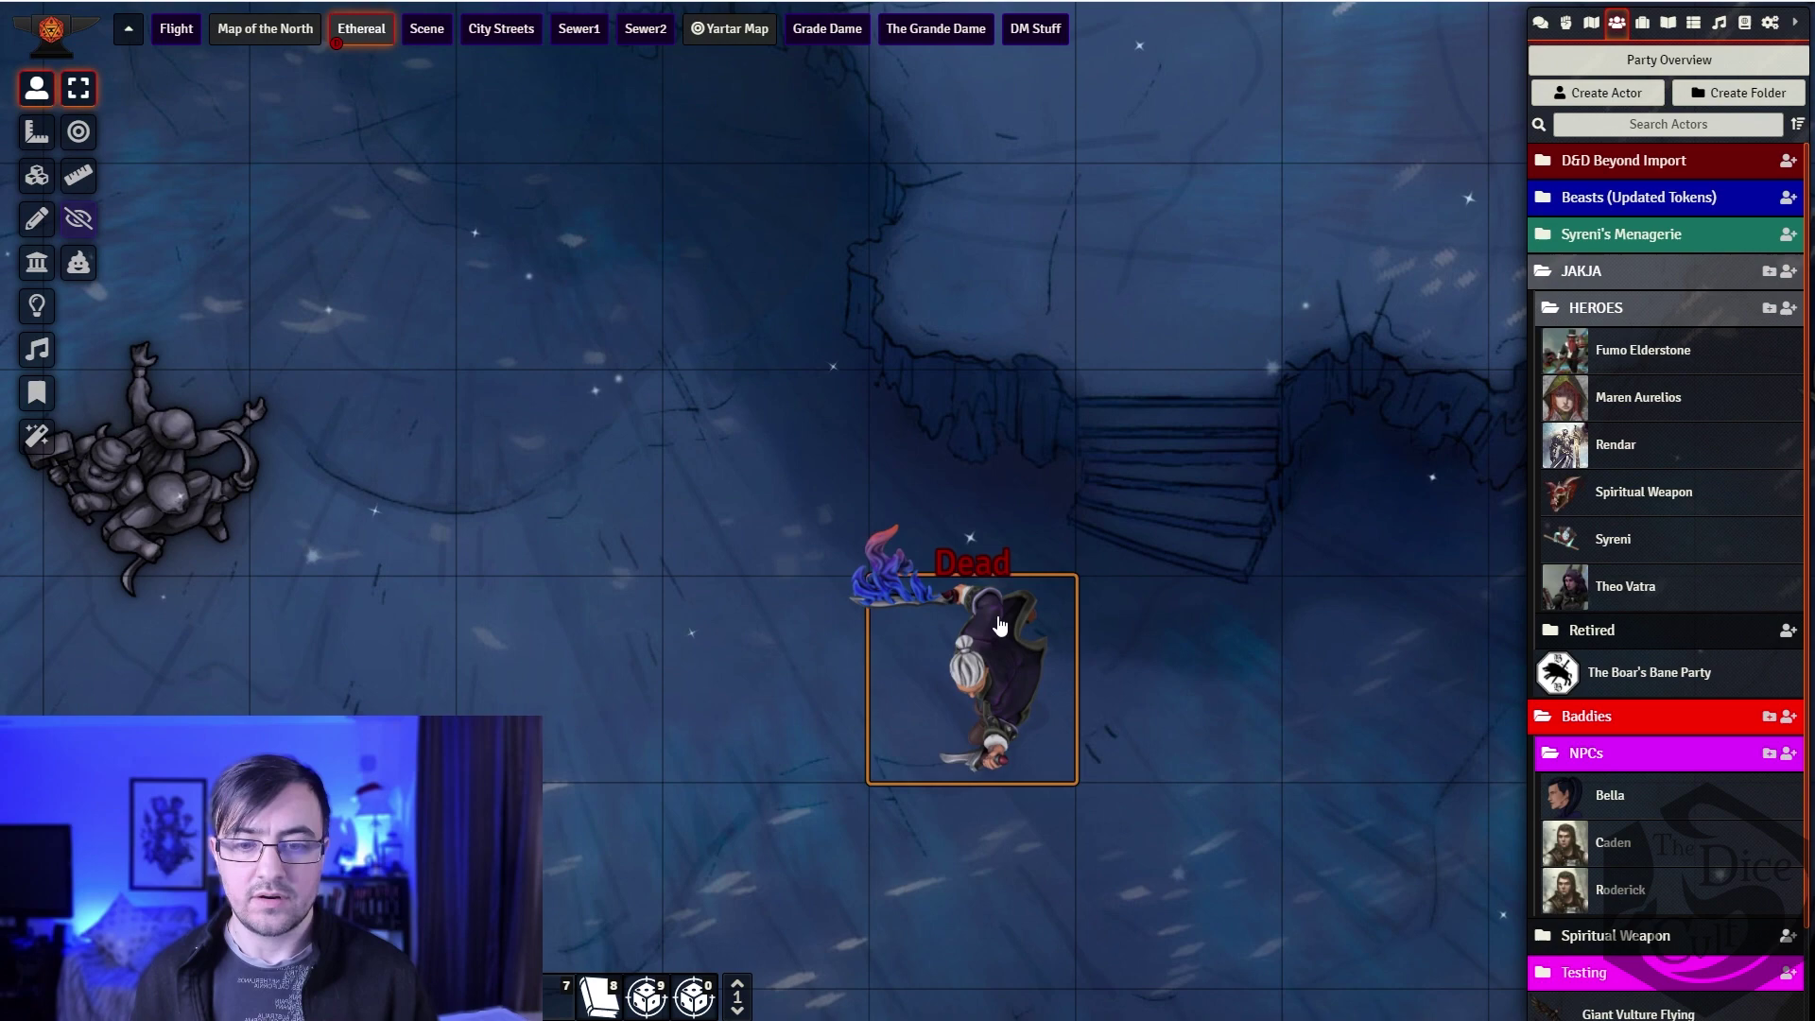
left_click_drag(973, 662, 1160, 616)
left_click_drag(1040, 681, 1039, 274)
left_click_drag(1206, 344, 1160, 575)
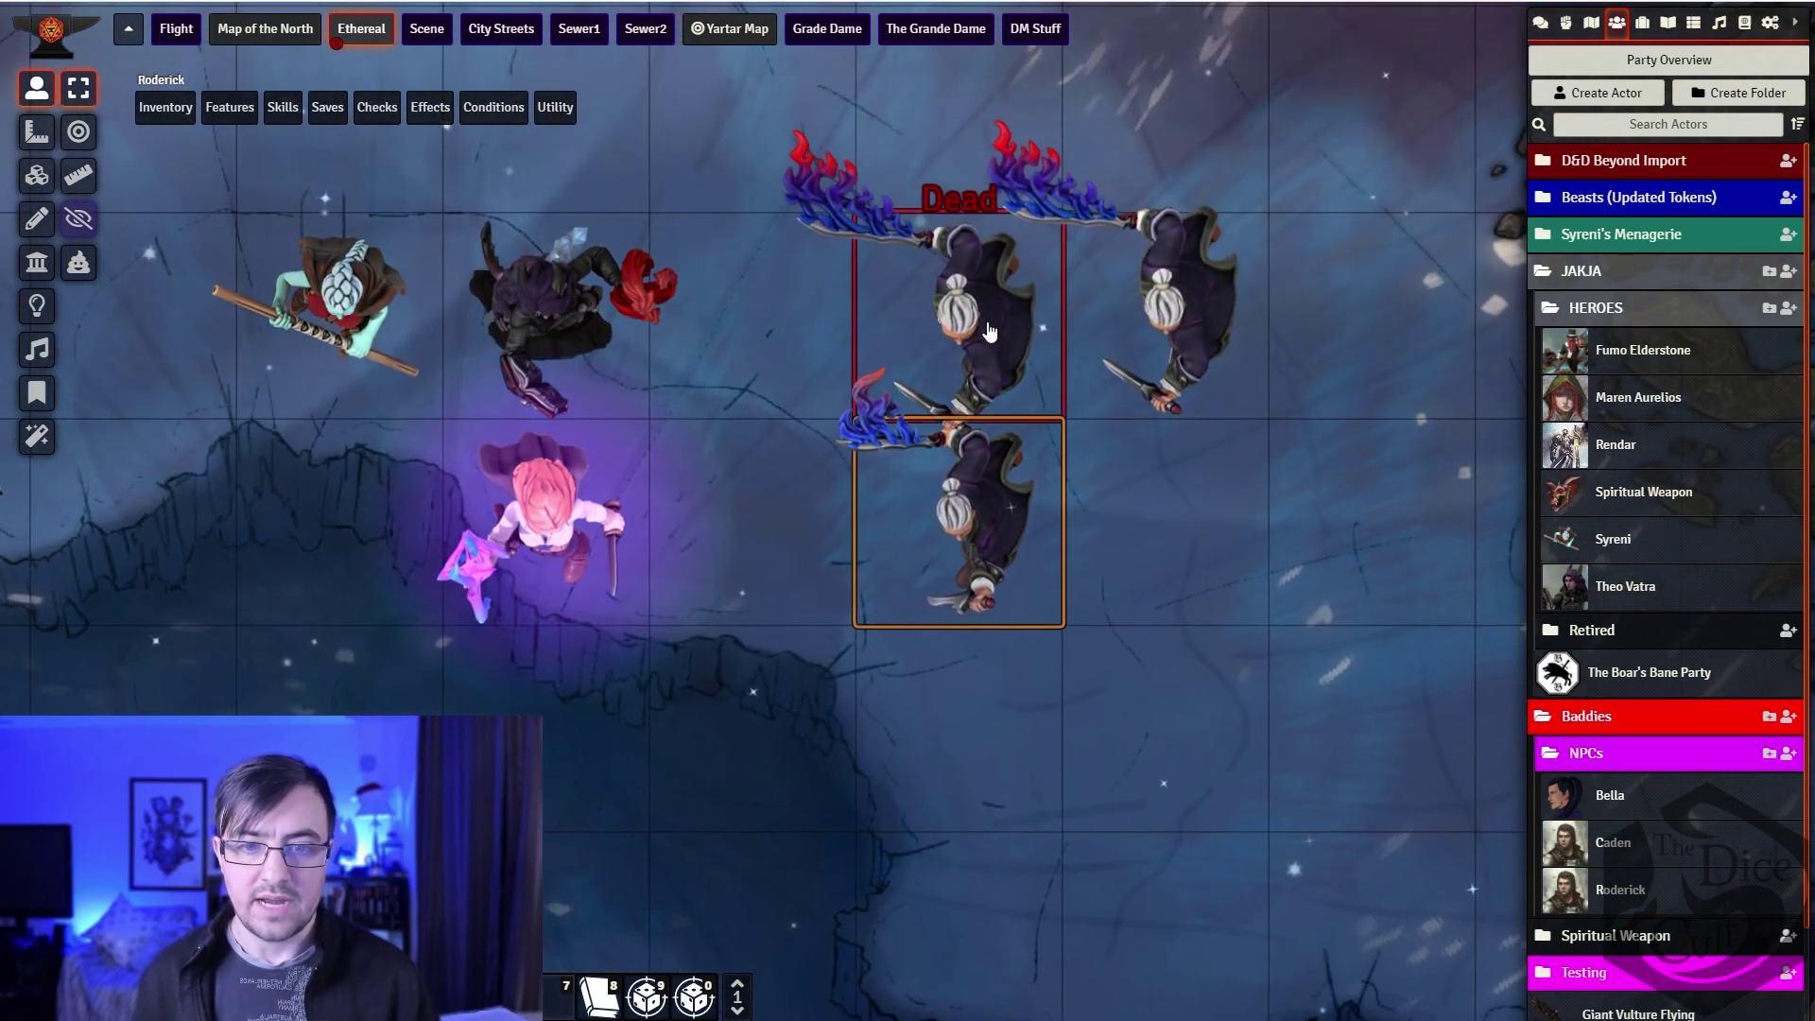
left_click(860, 718)
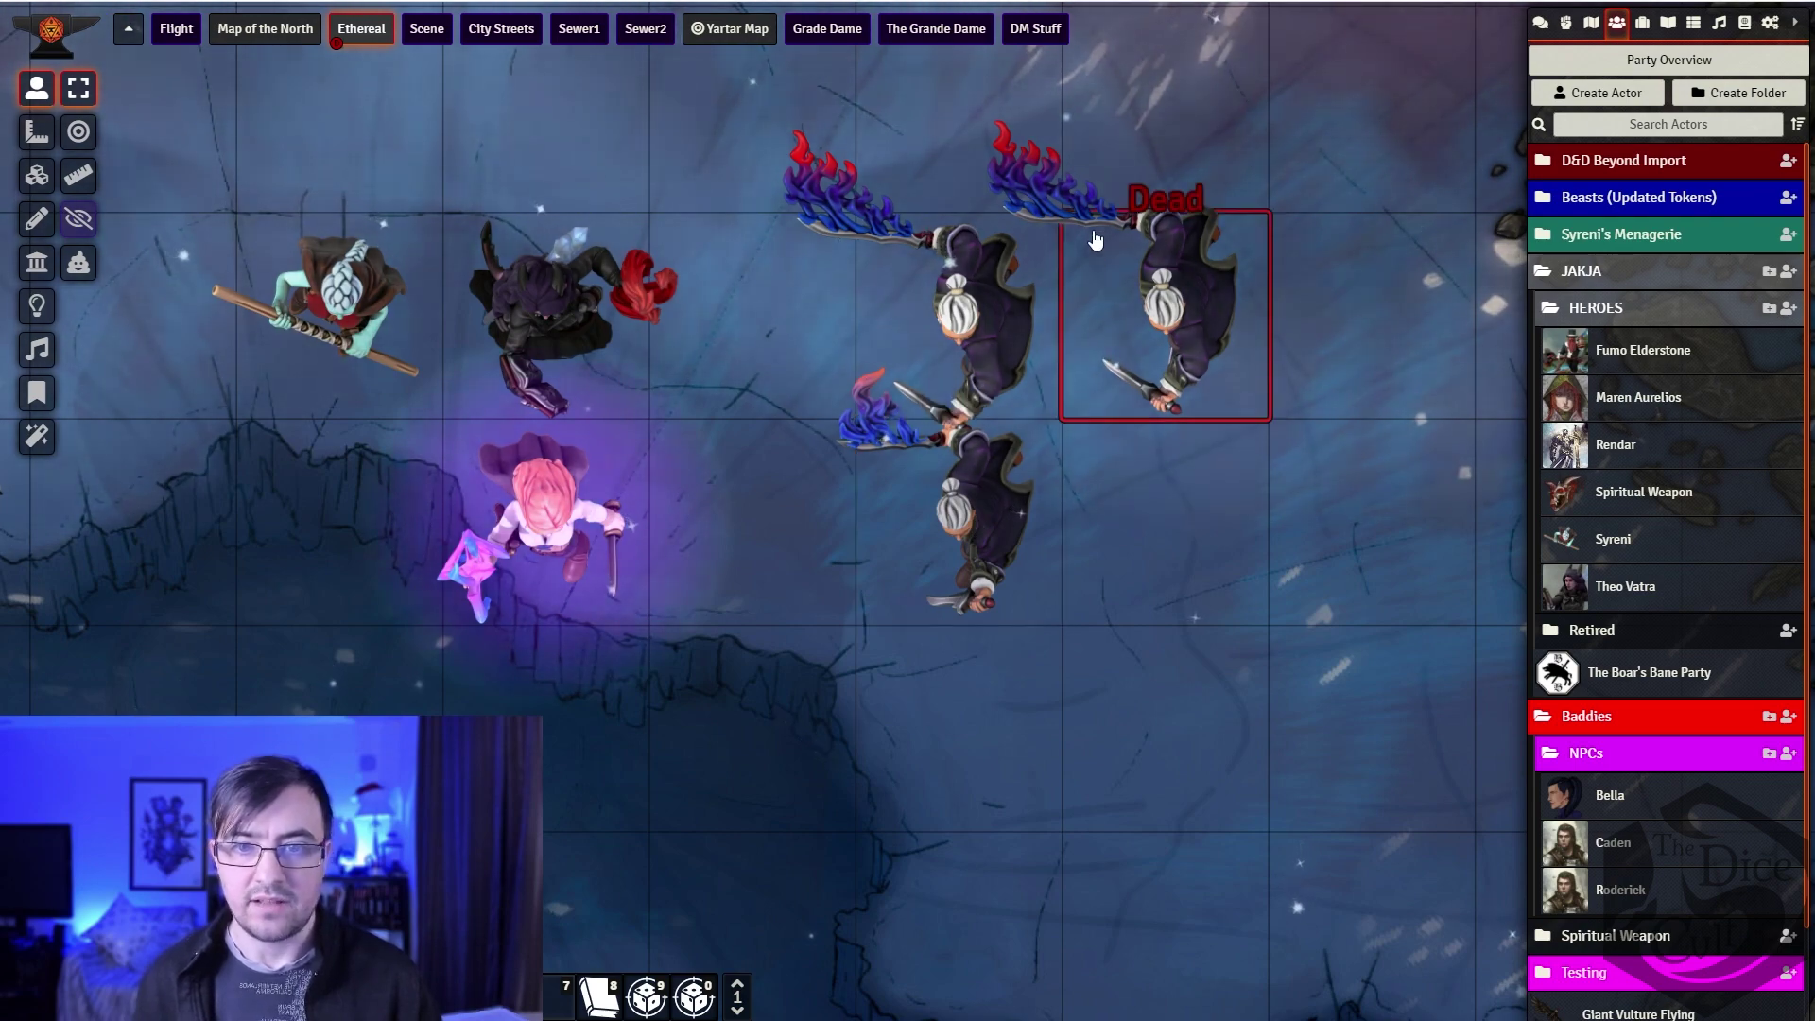
left_click_drag(959, 515, 752, 316)
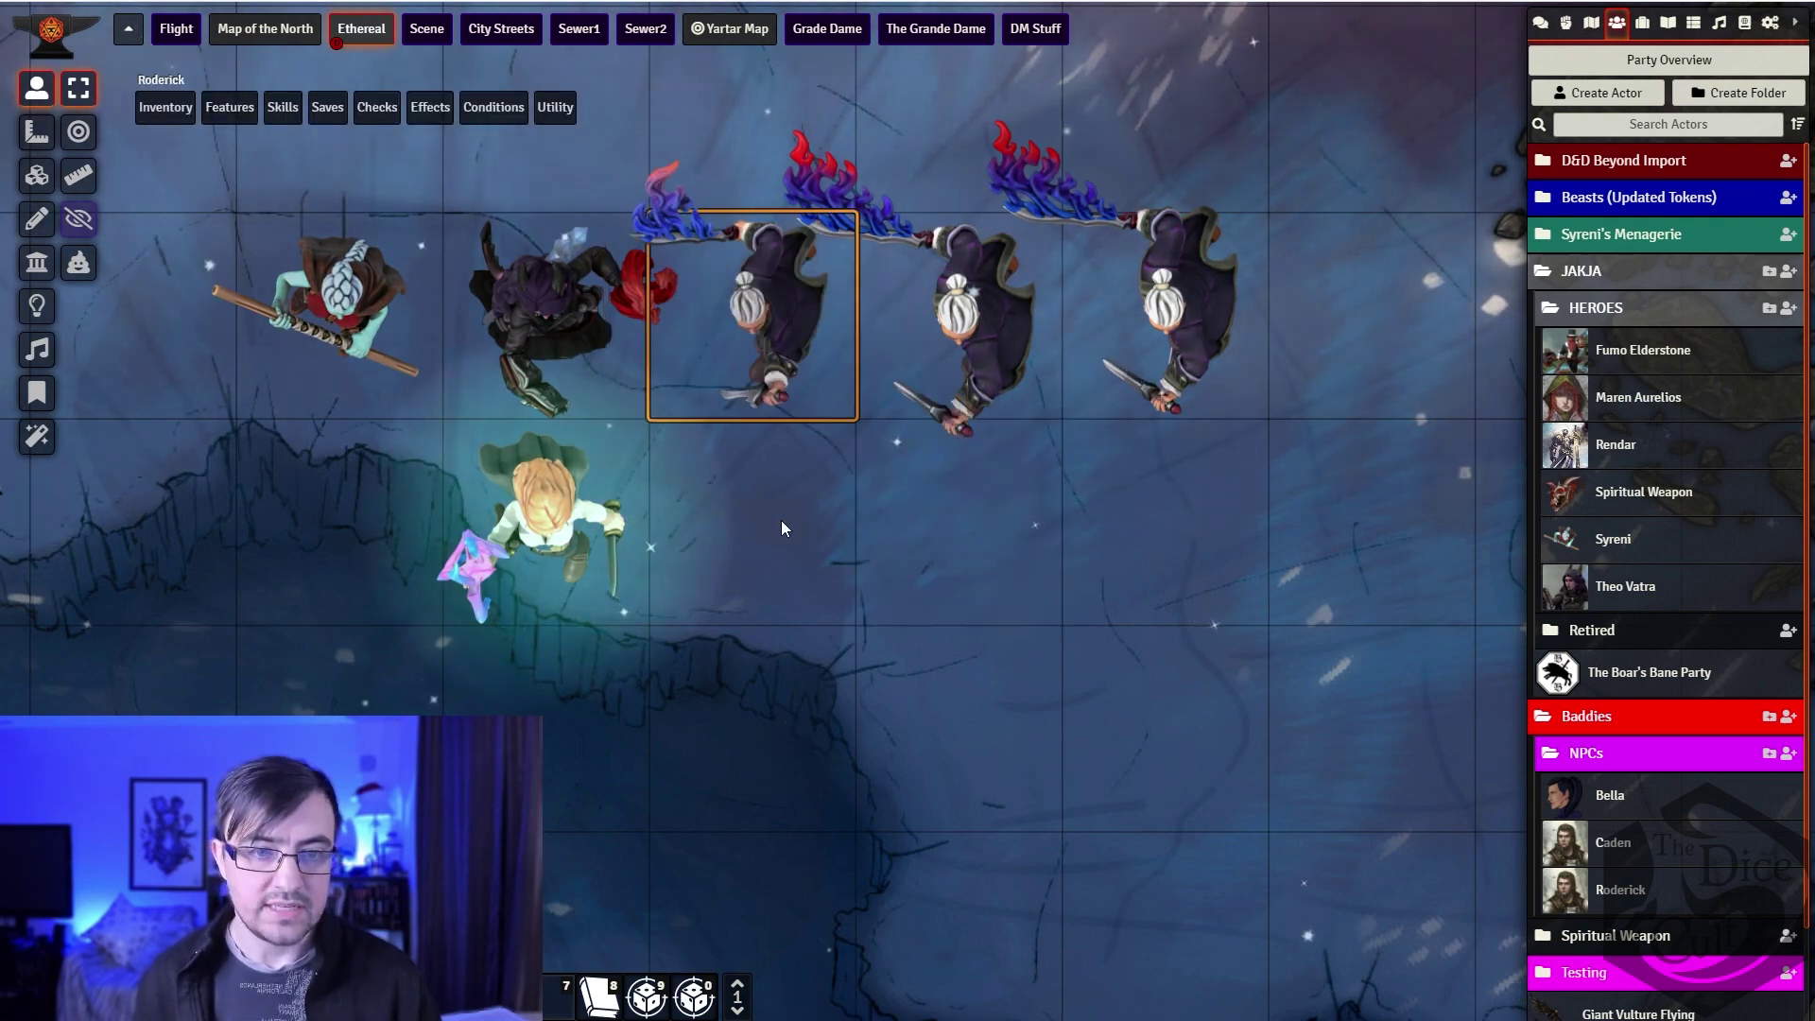
left_click(1074, 324)
key("Delete")
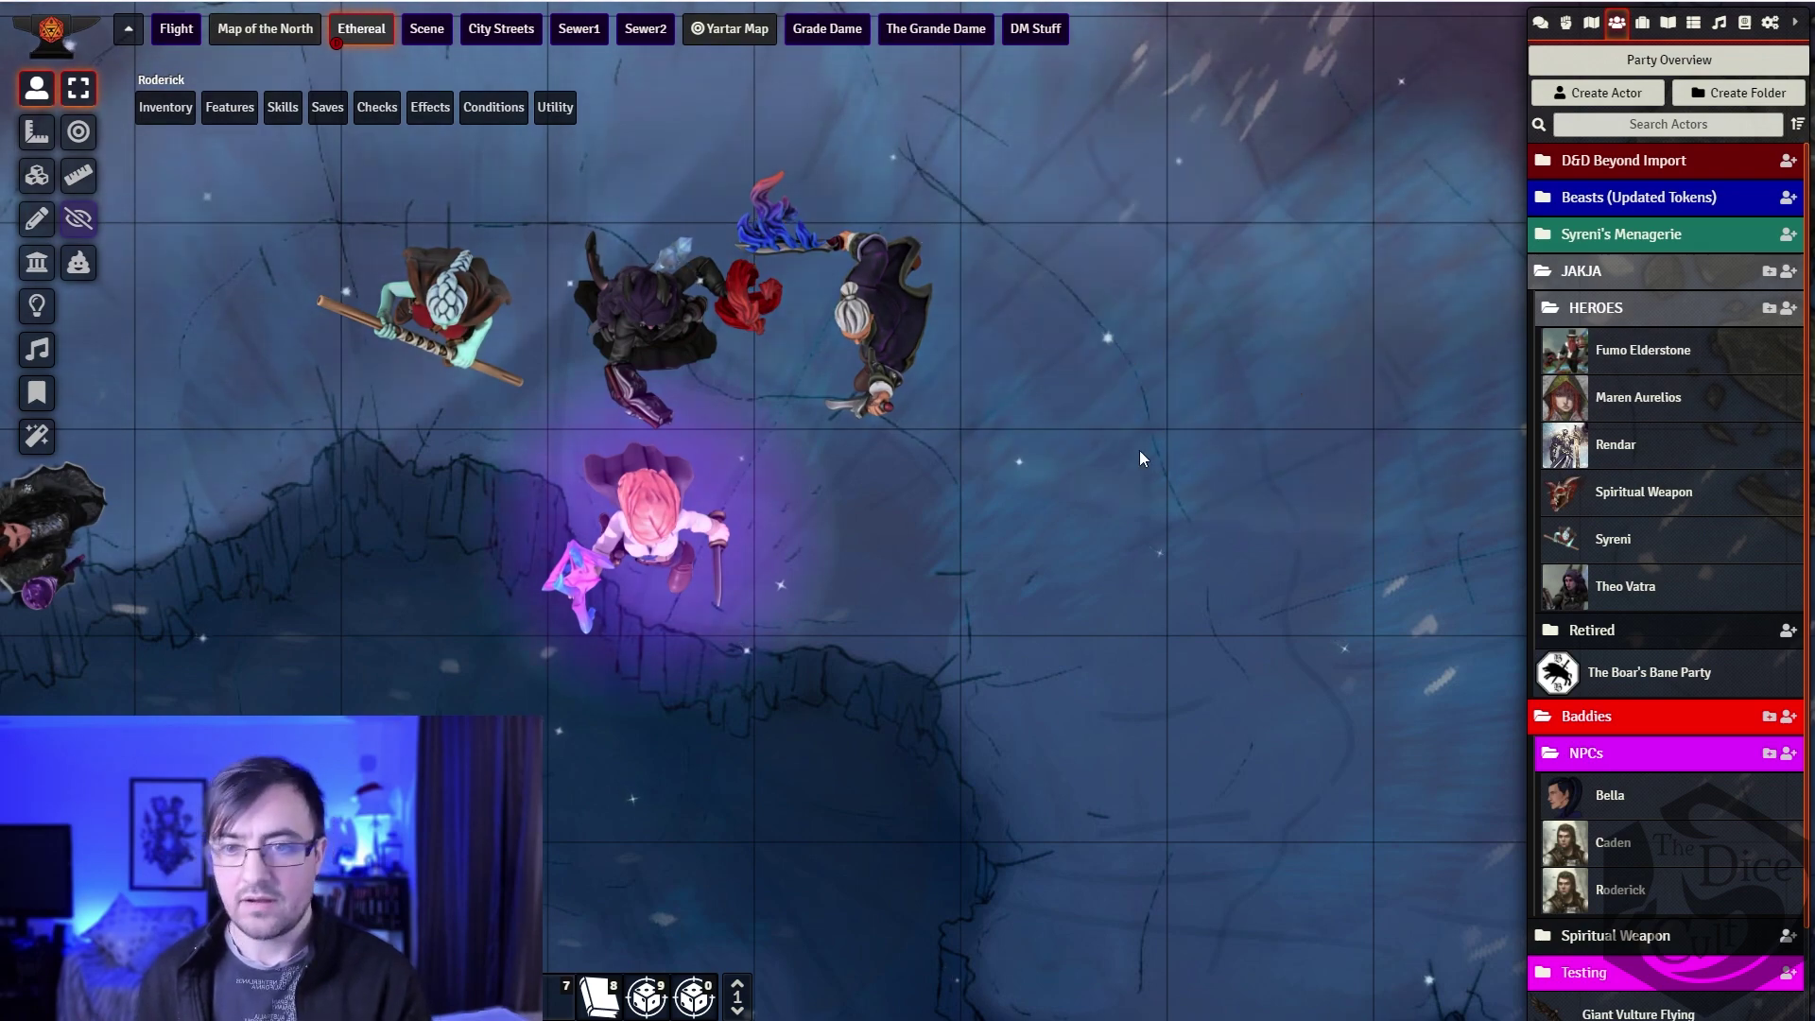
Step: Move Maren's blonde token into the row beside Caden
left_click_drag(888, 433, 1058, 442)
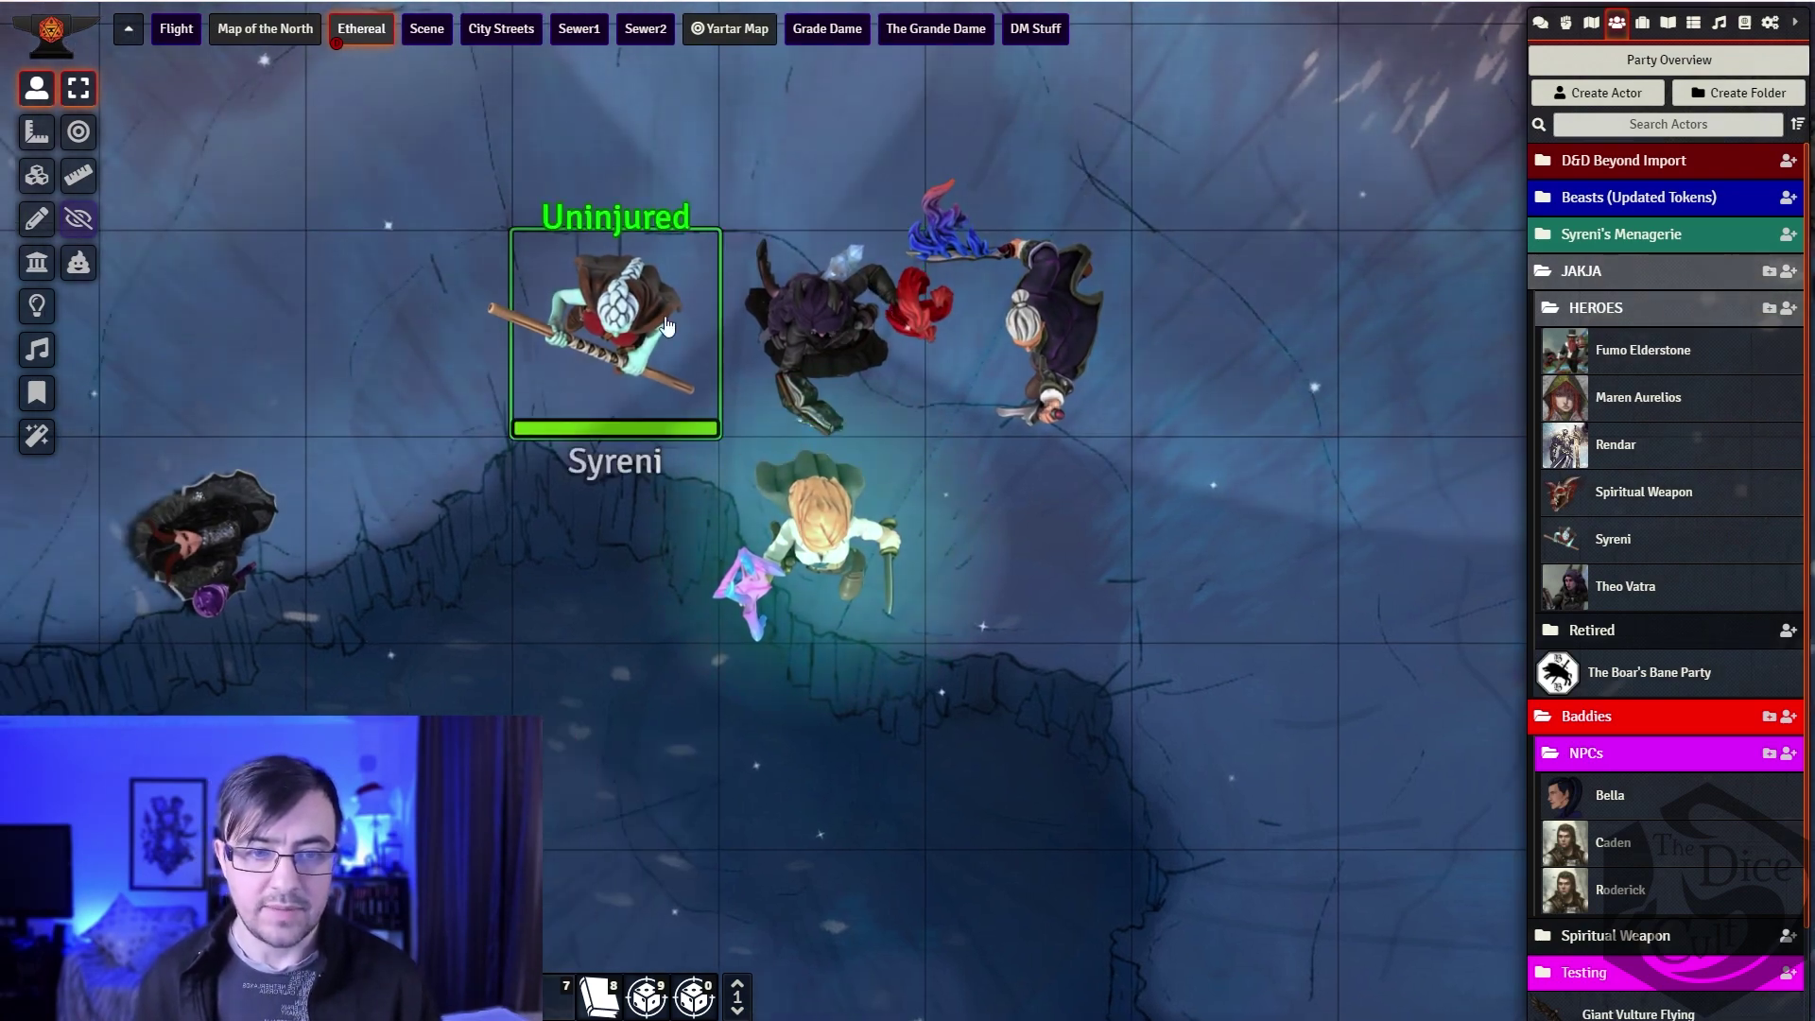
left_click_drag(823, 534, 1229, 336)
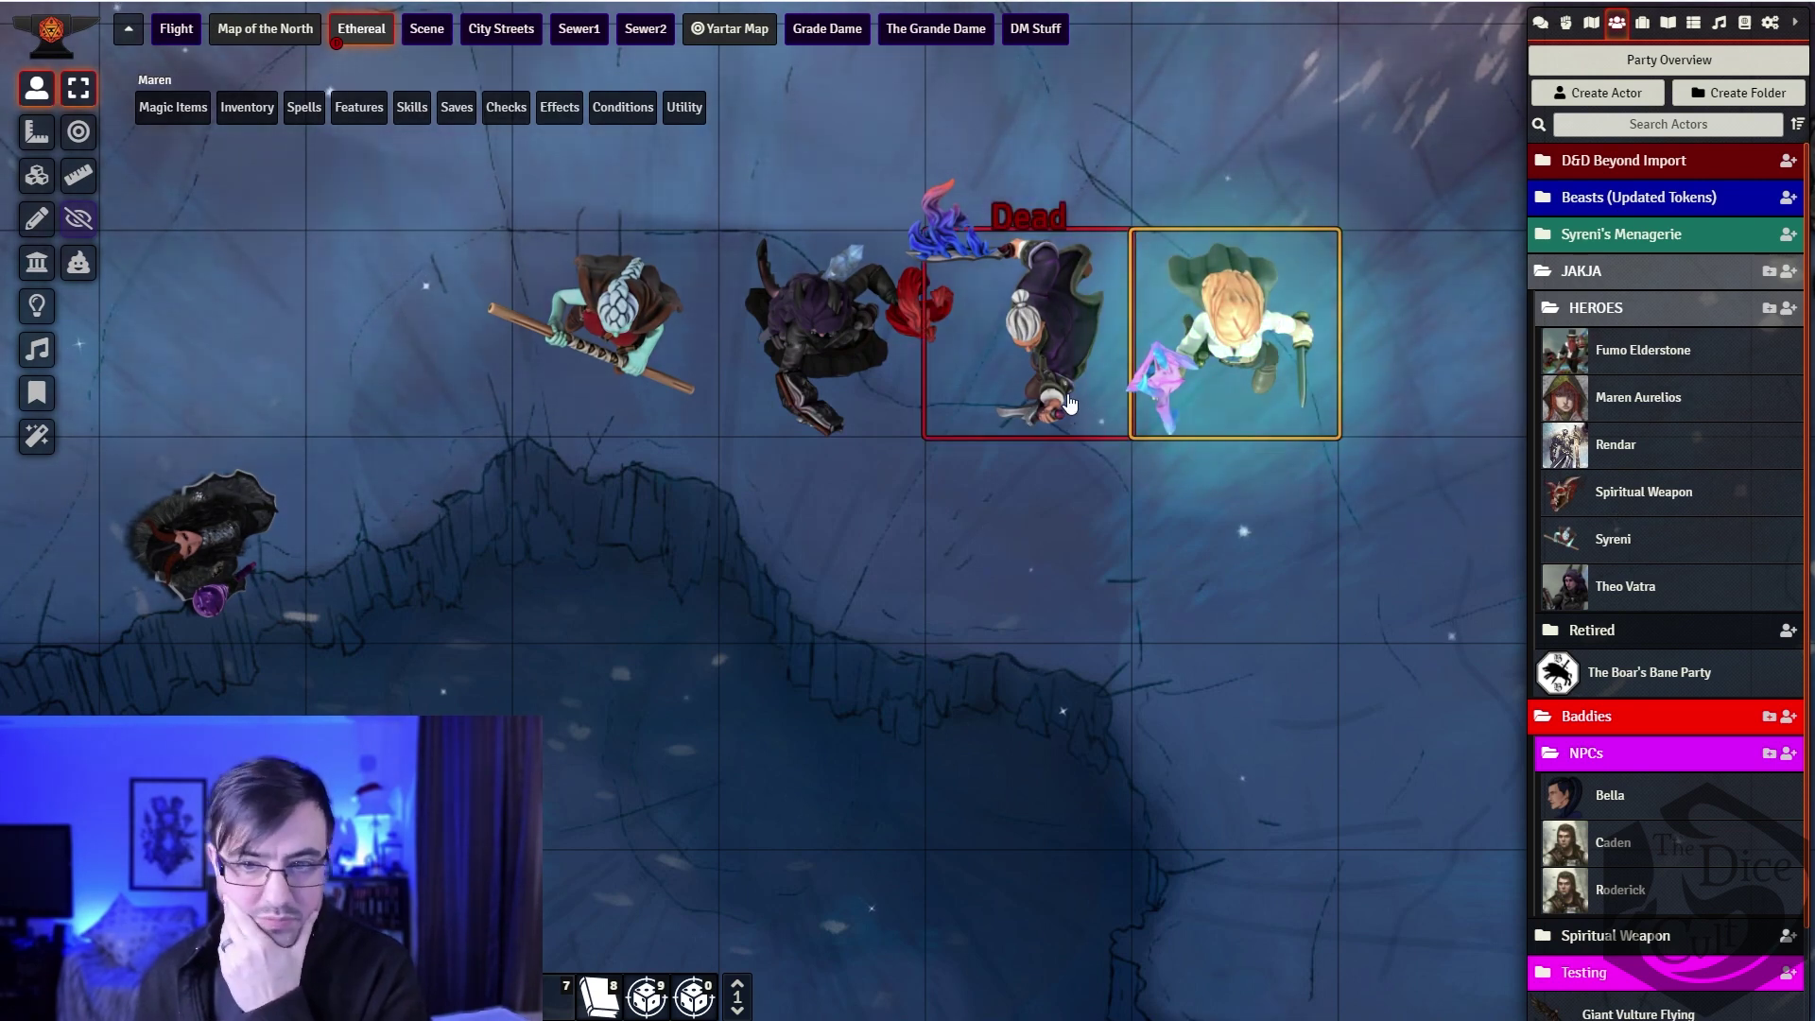
left_click(1044, 532)
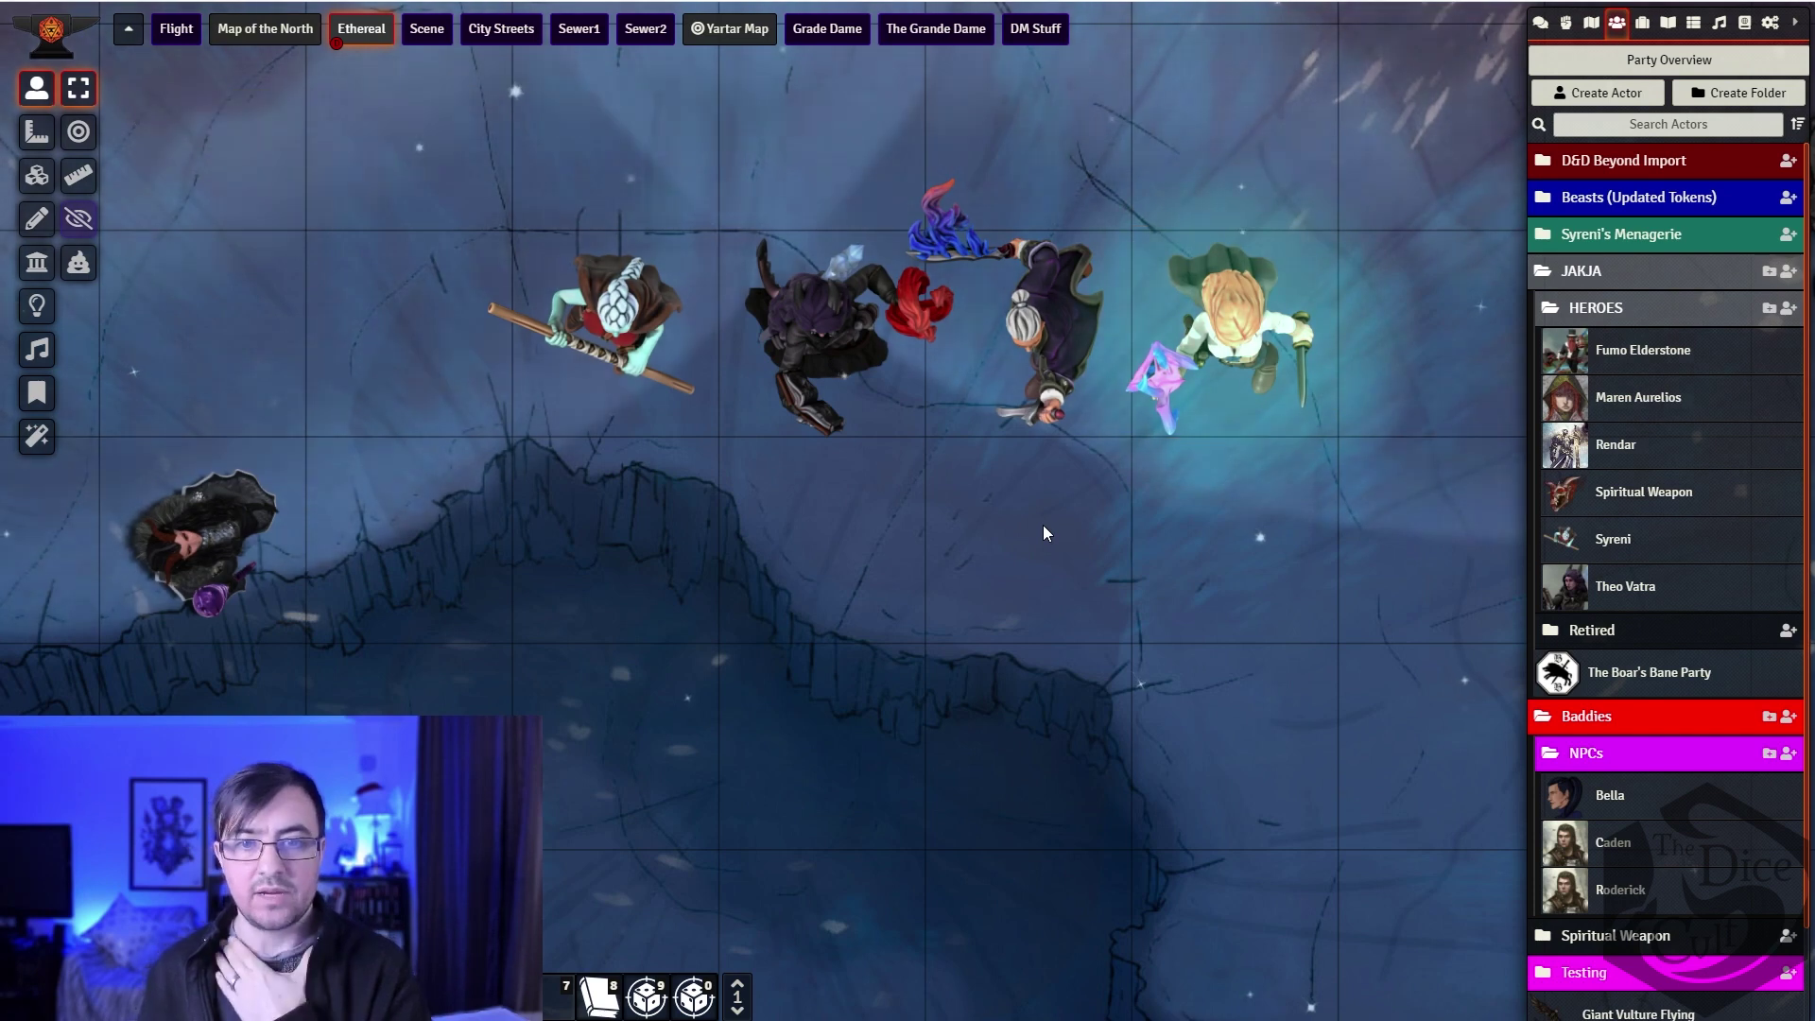